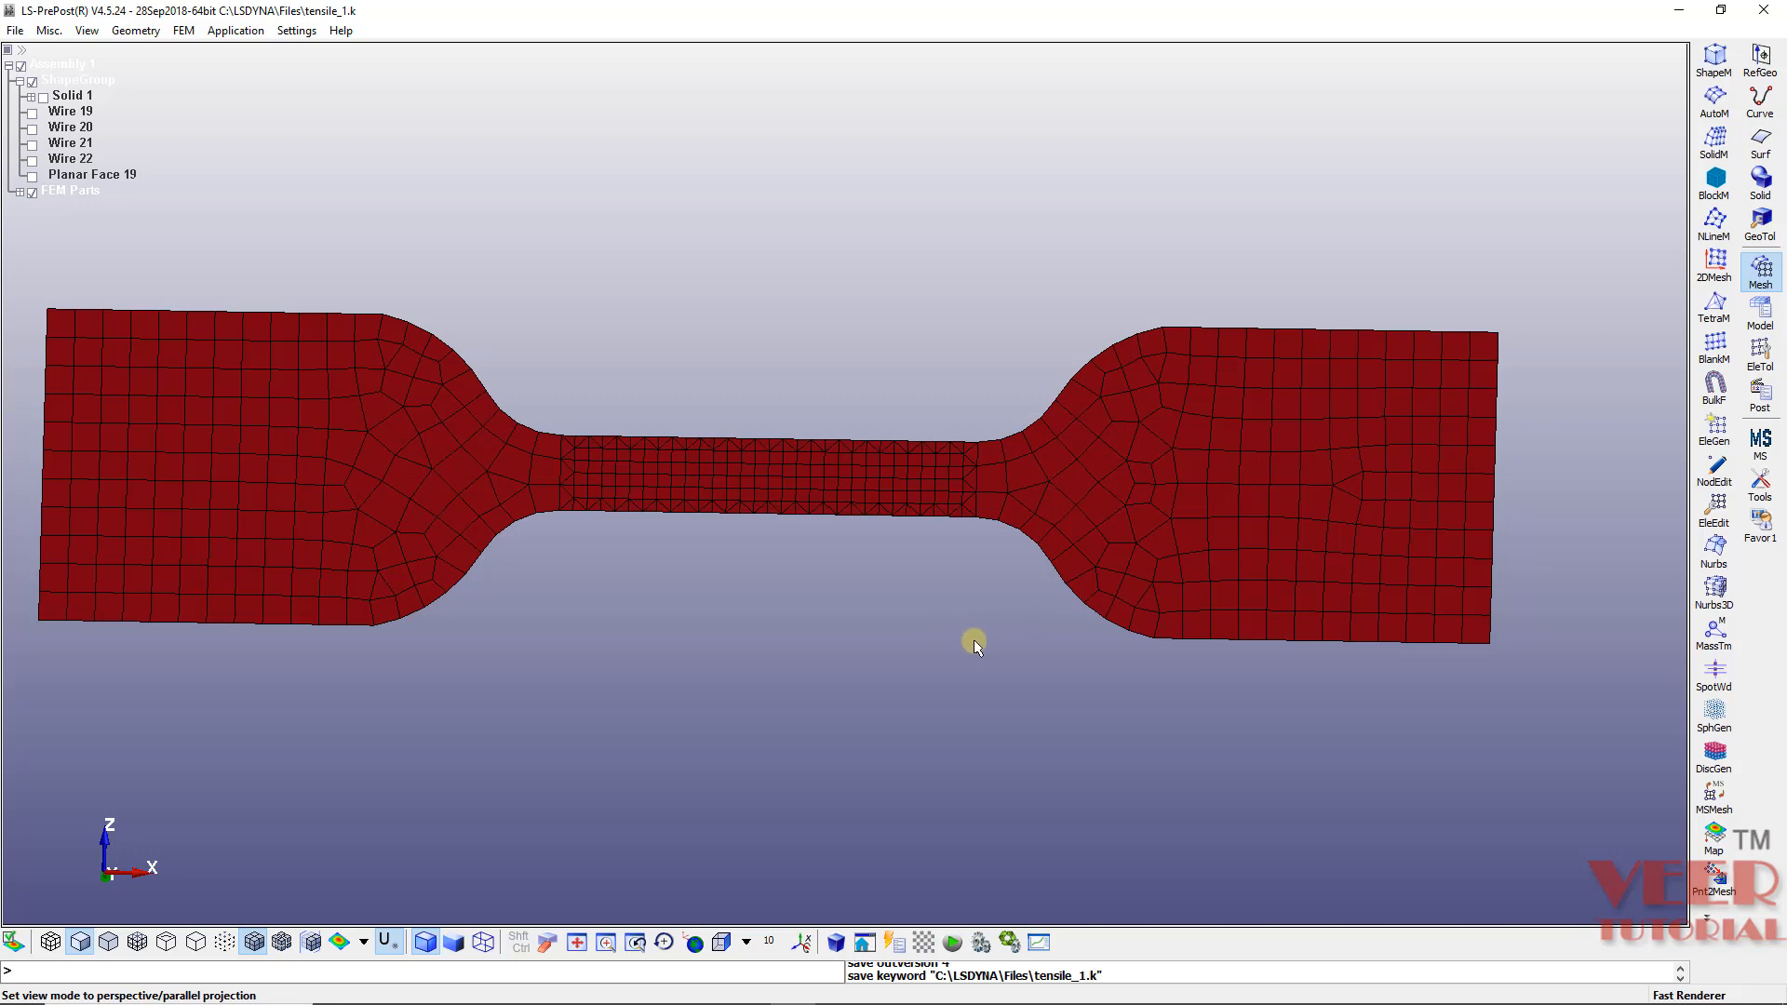
shift+drag(1080, 633, 1147, 628)
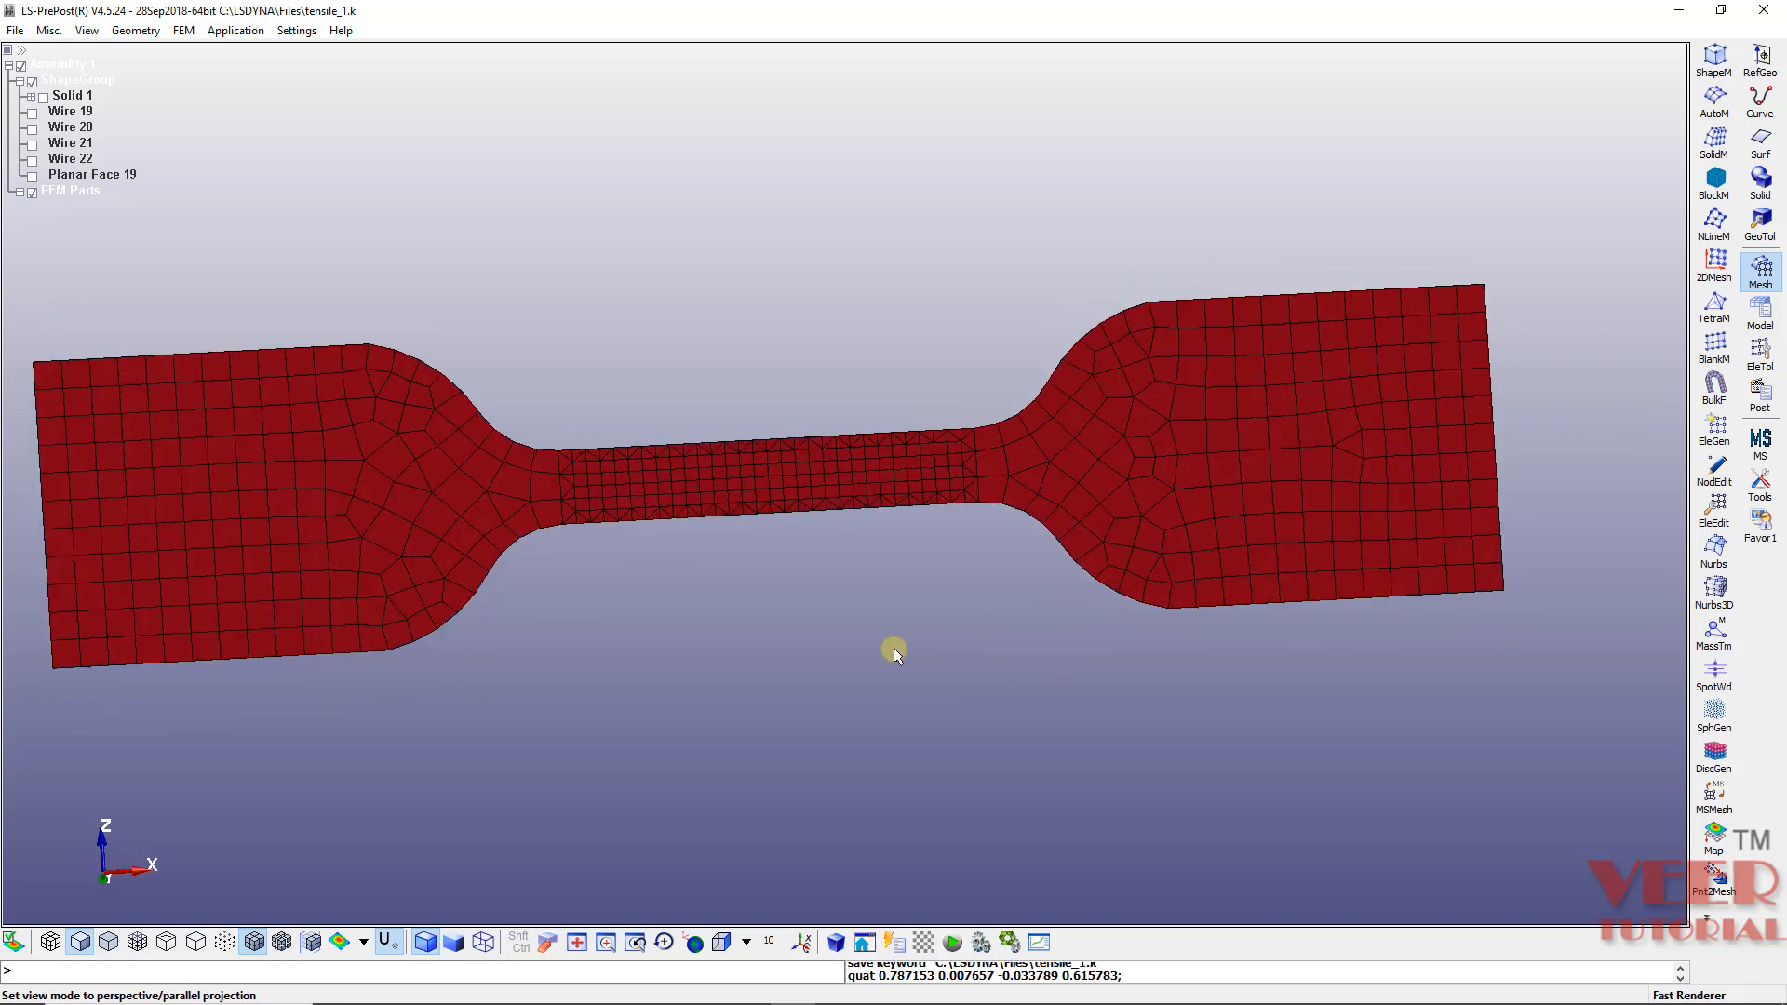
click(15, 30)
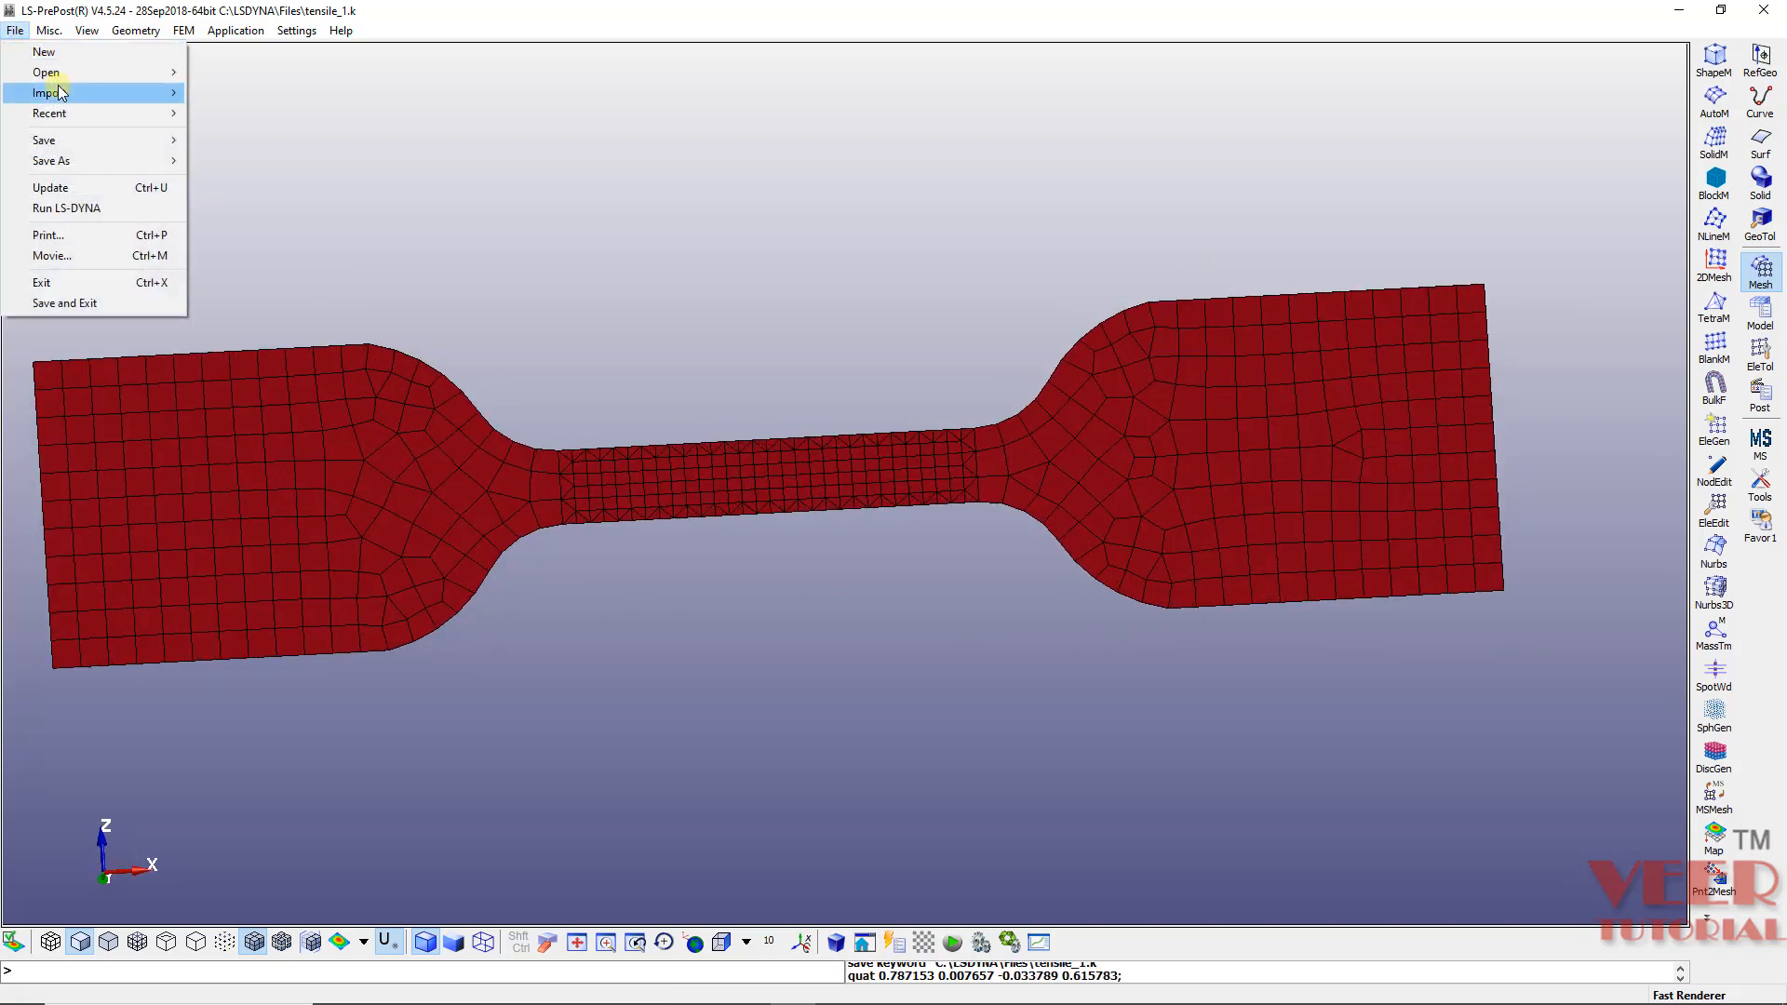
mouse_move(56, 72)
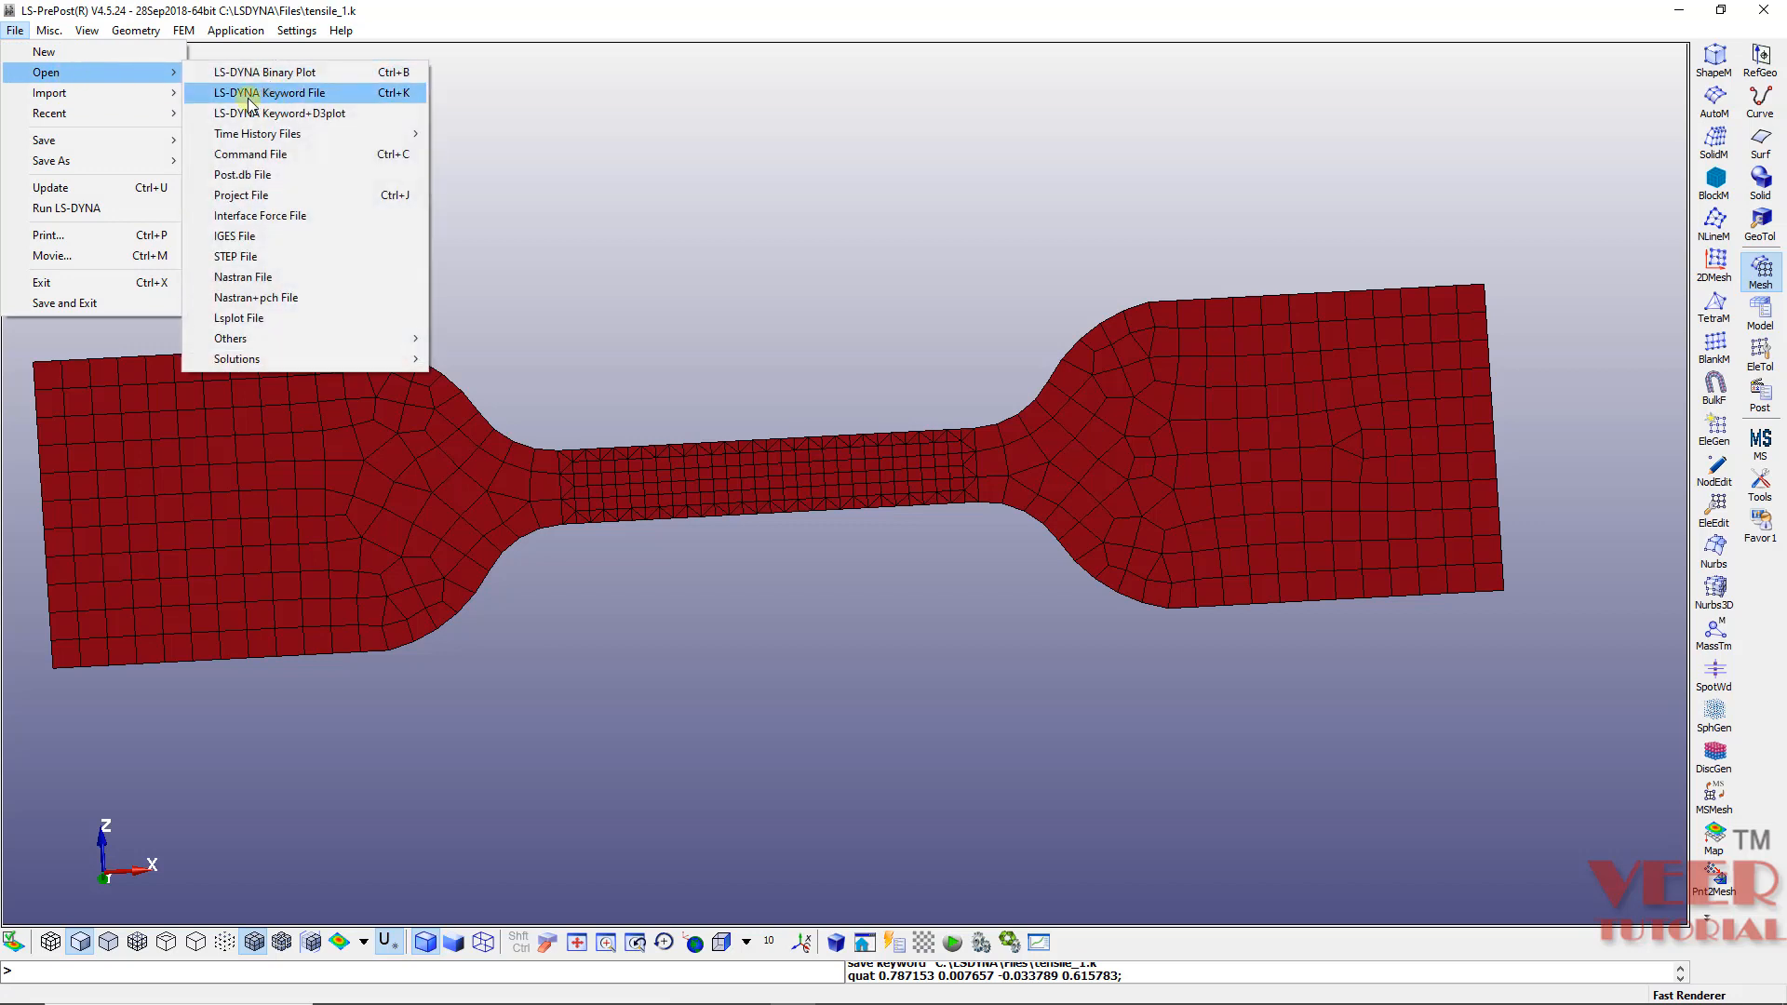
click(312, 94)
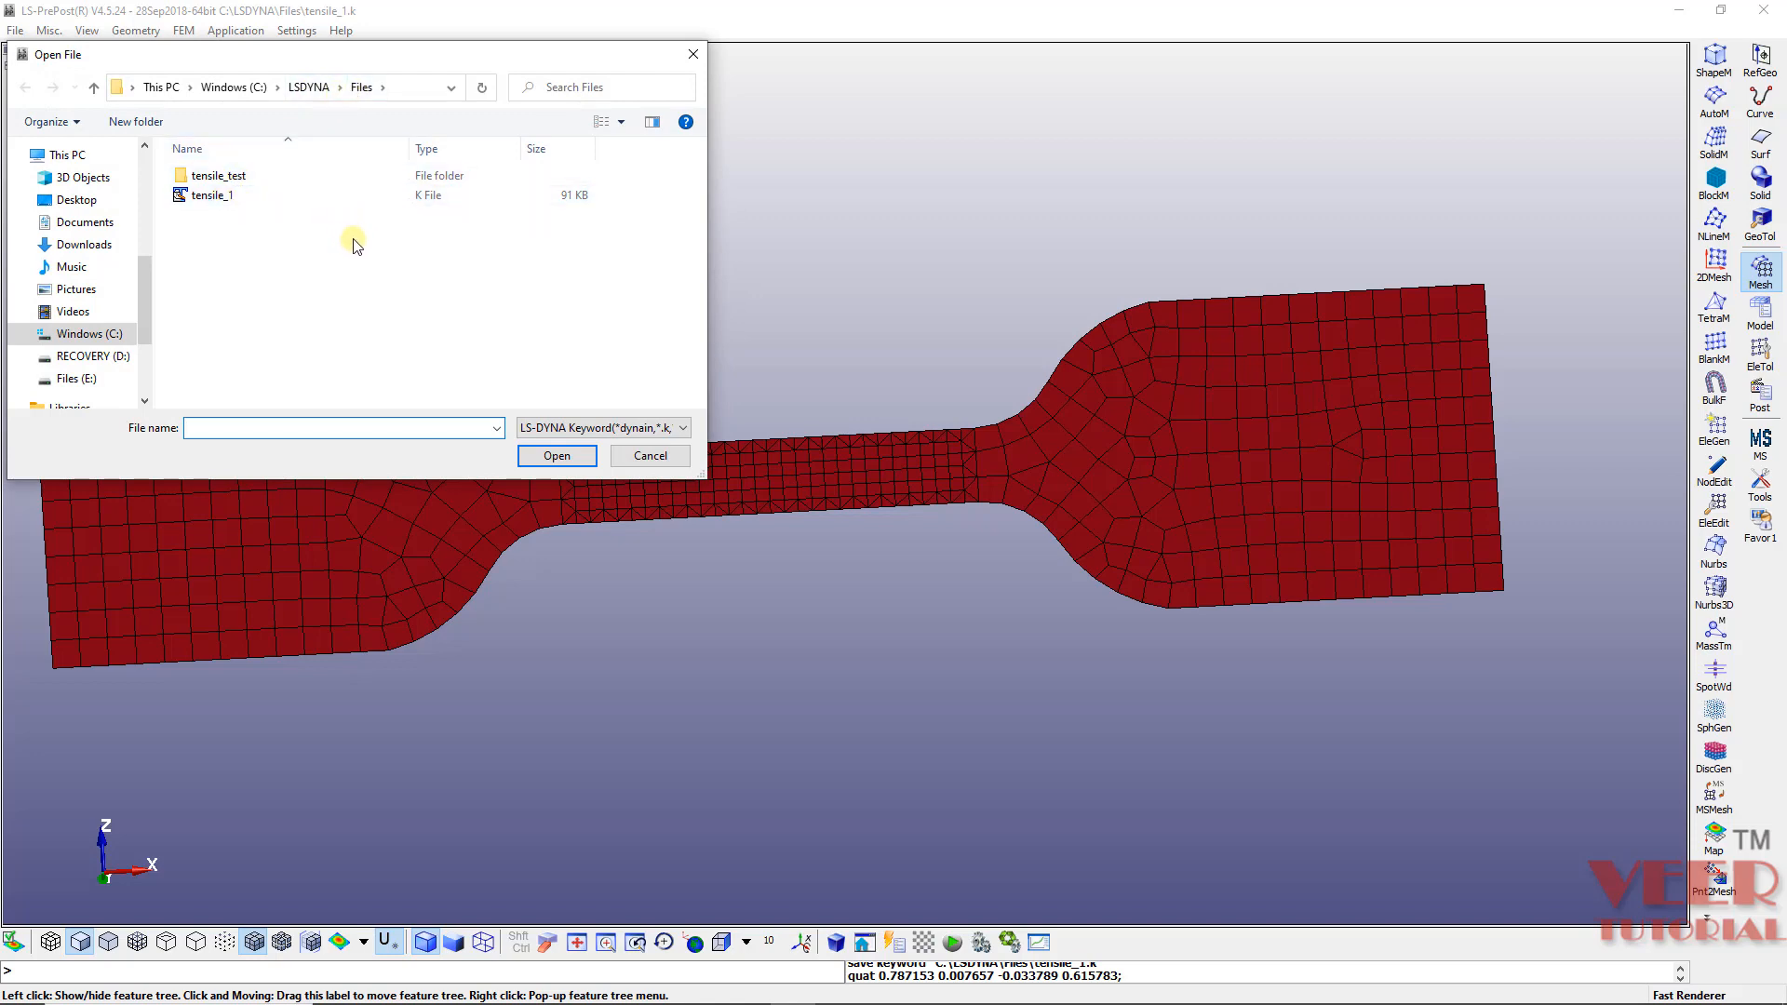
click(650, 456)
shift+drag(726, 545, 759, 565)
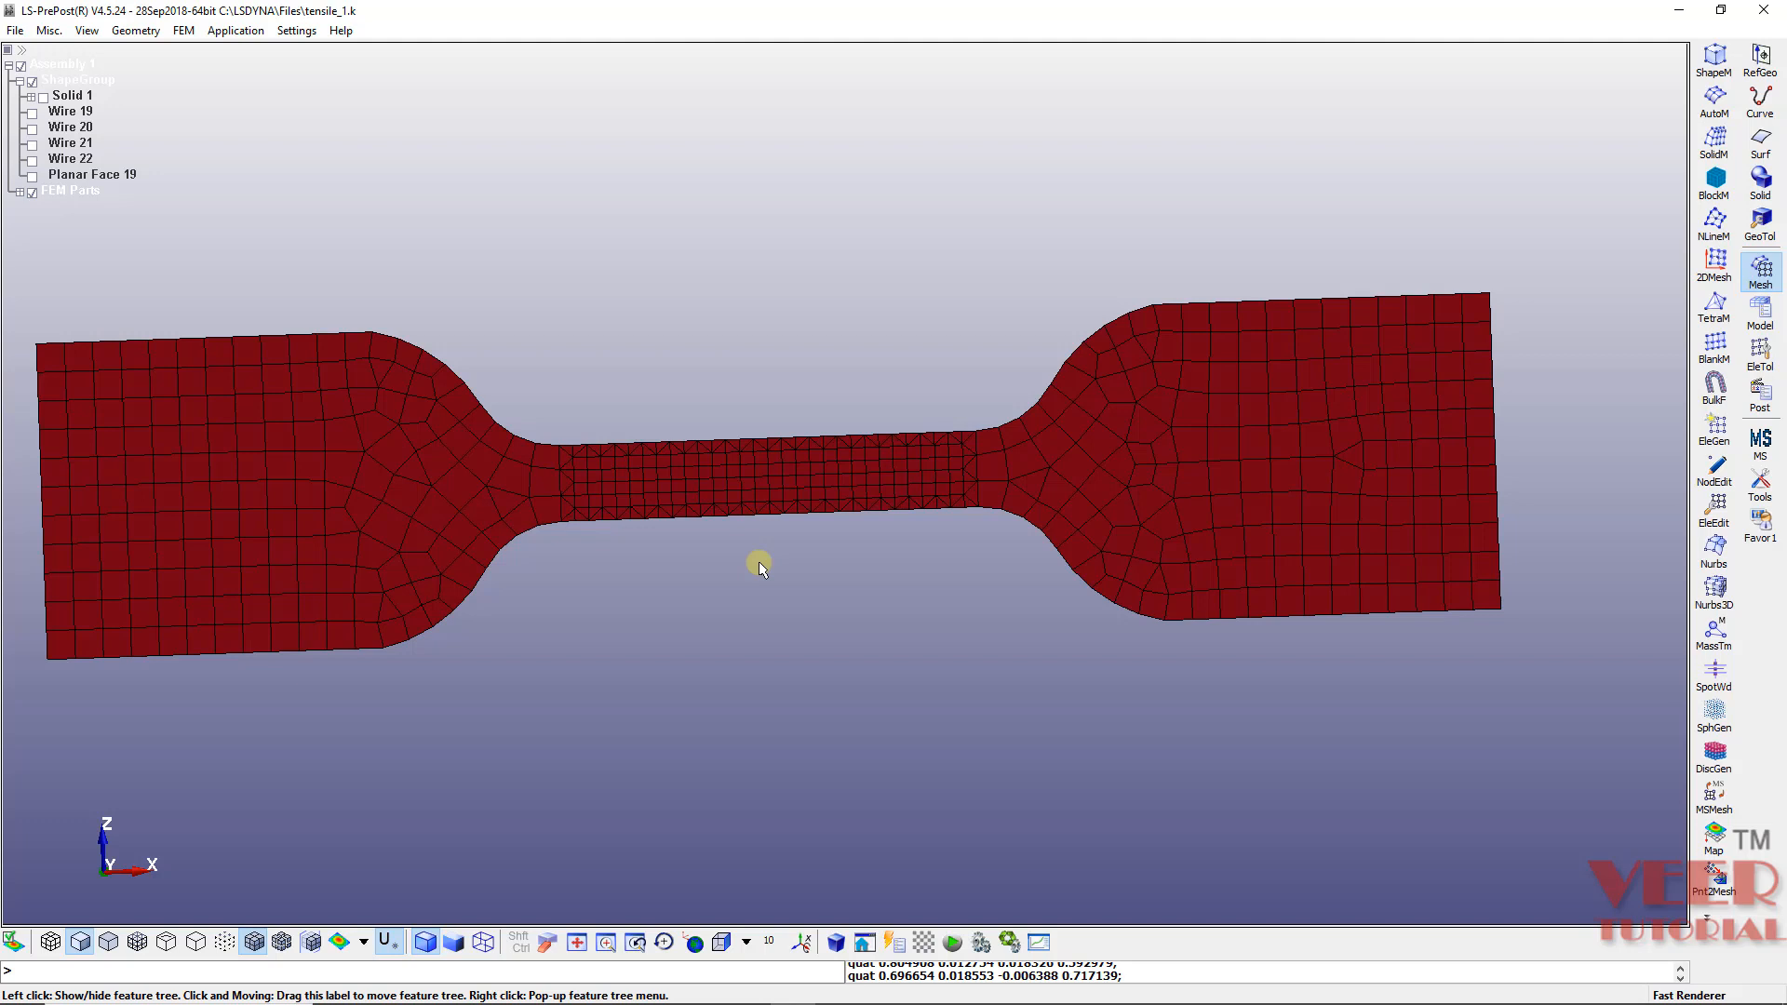
Step: Retitle the existing shell part as Tensile_specimen in its PART keyword card and accept the change
click(1761, 320)
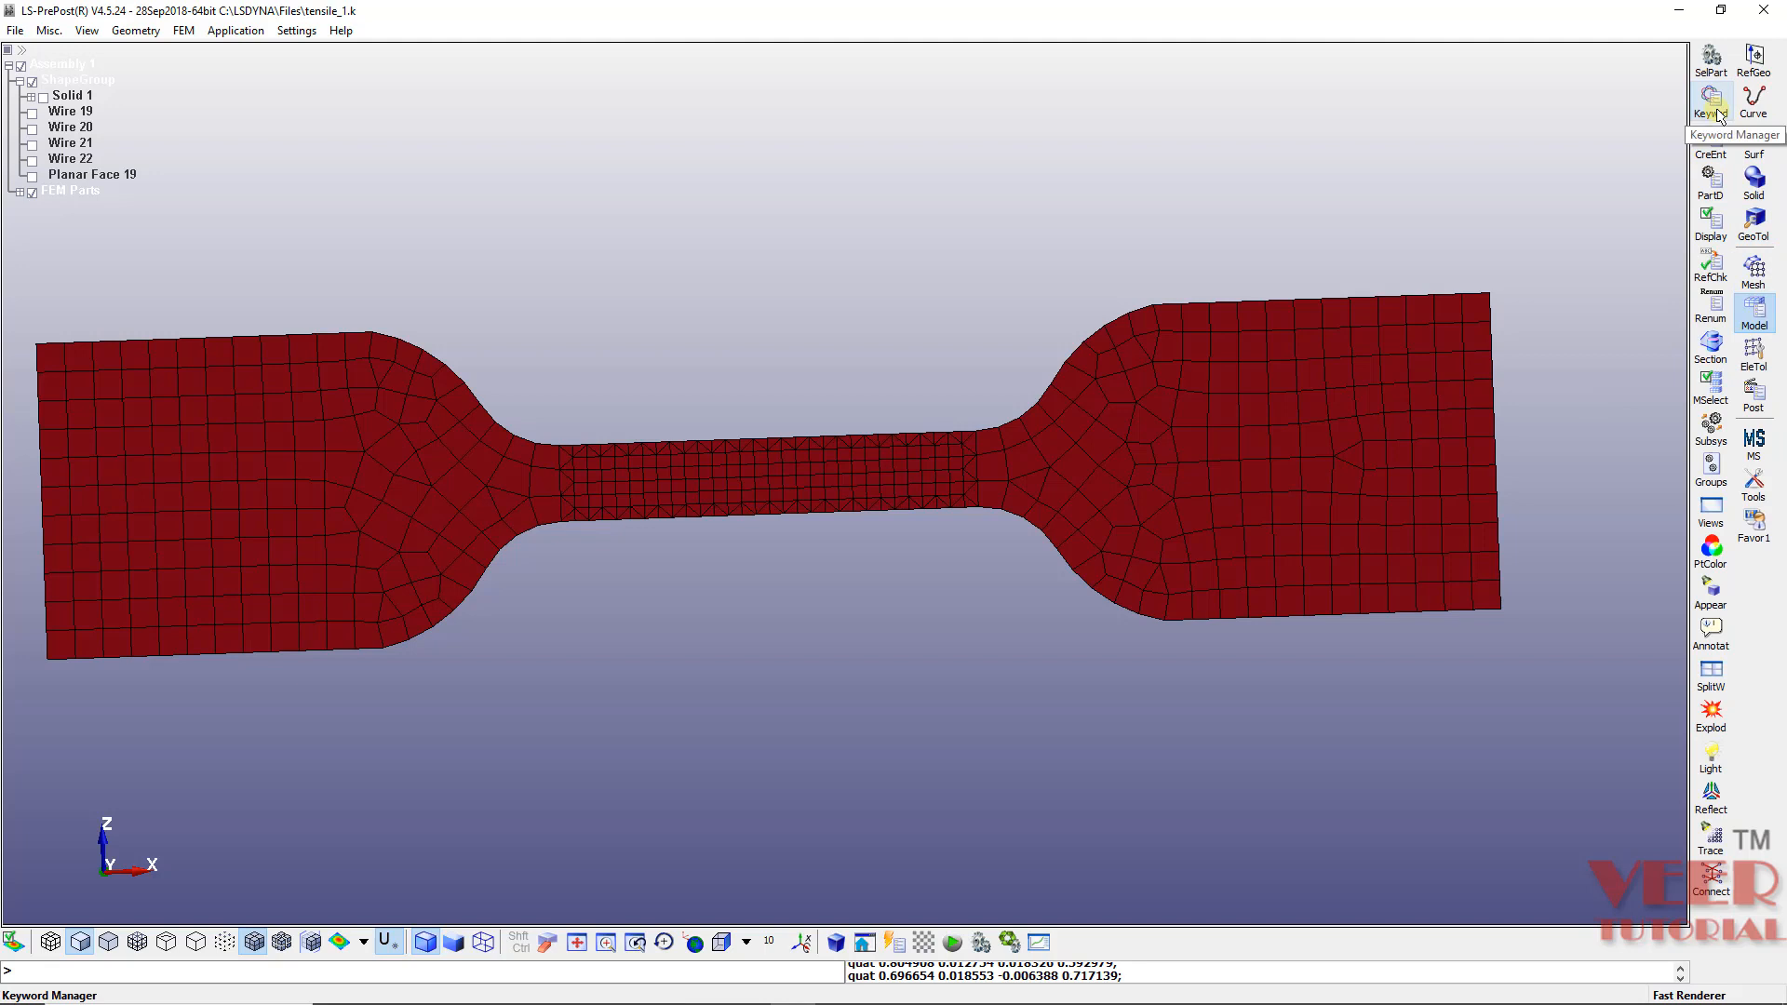
click(1718, 112)
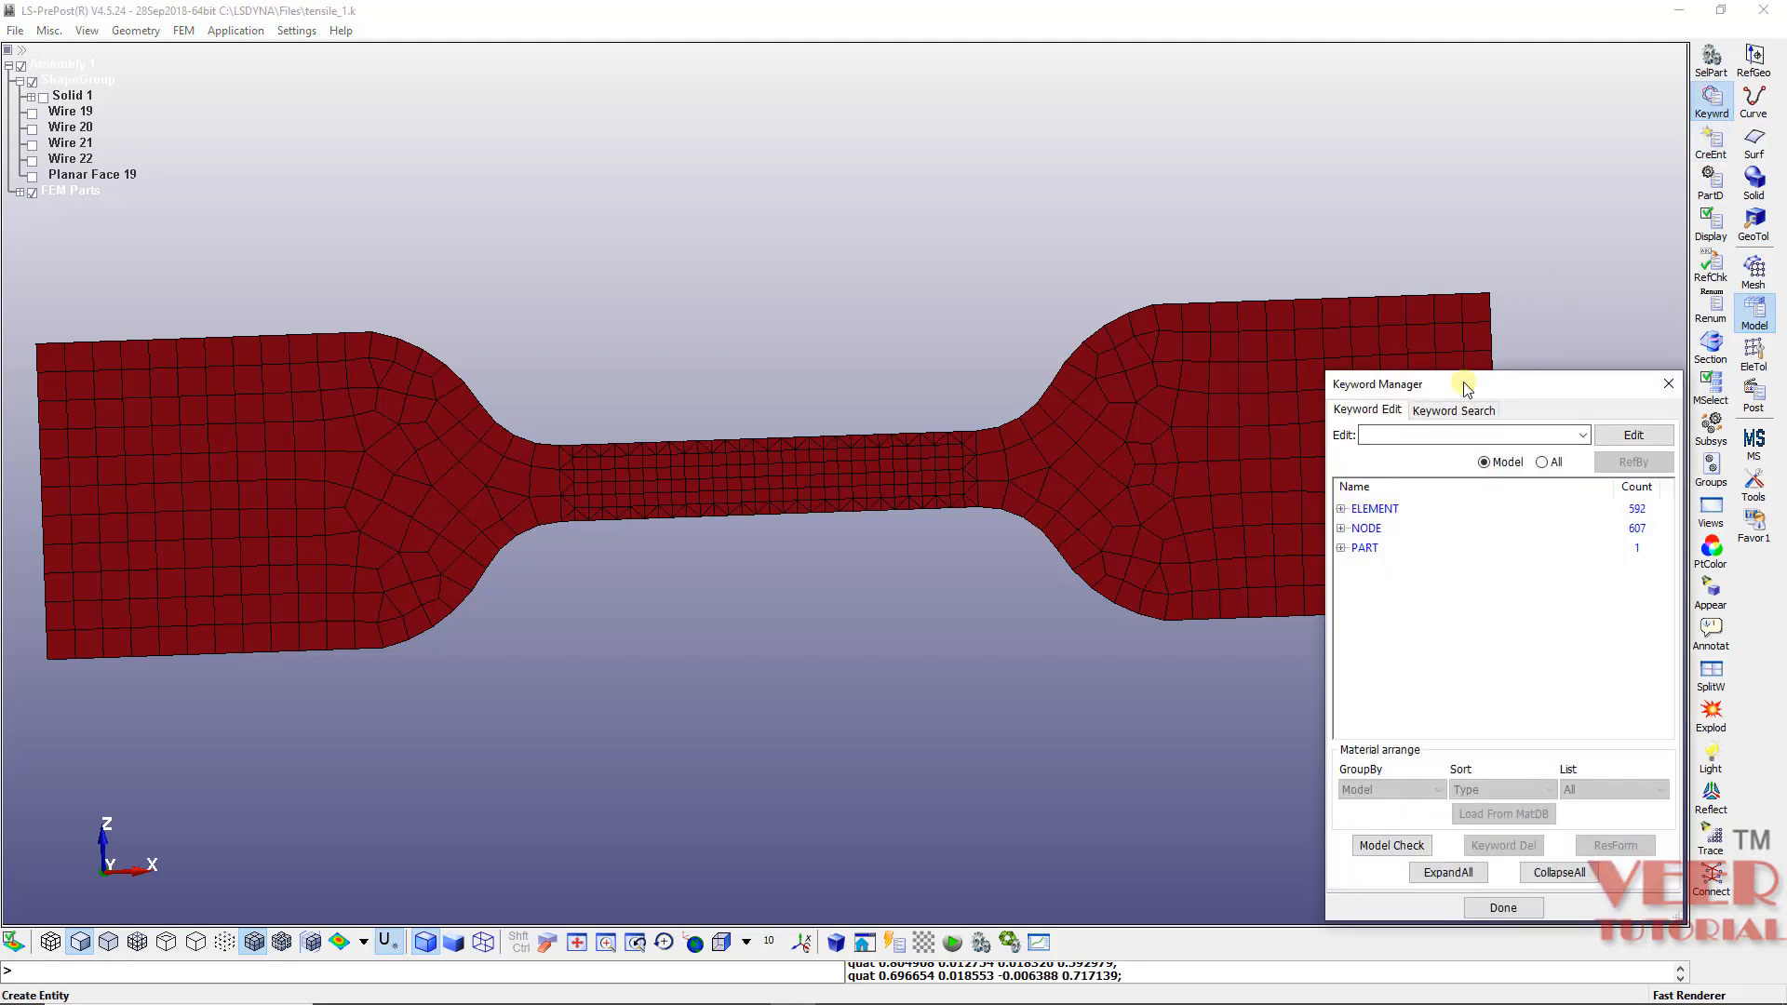
drag(1461, 384, 830, 240)
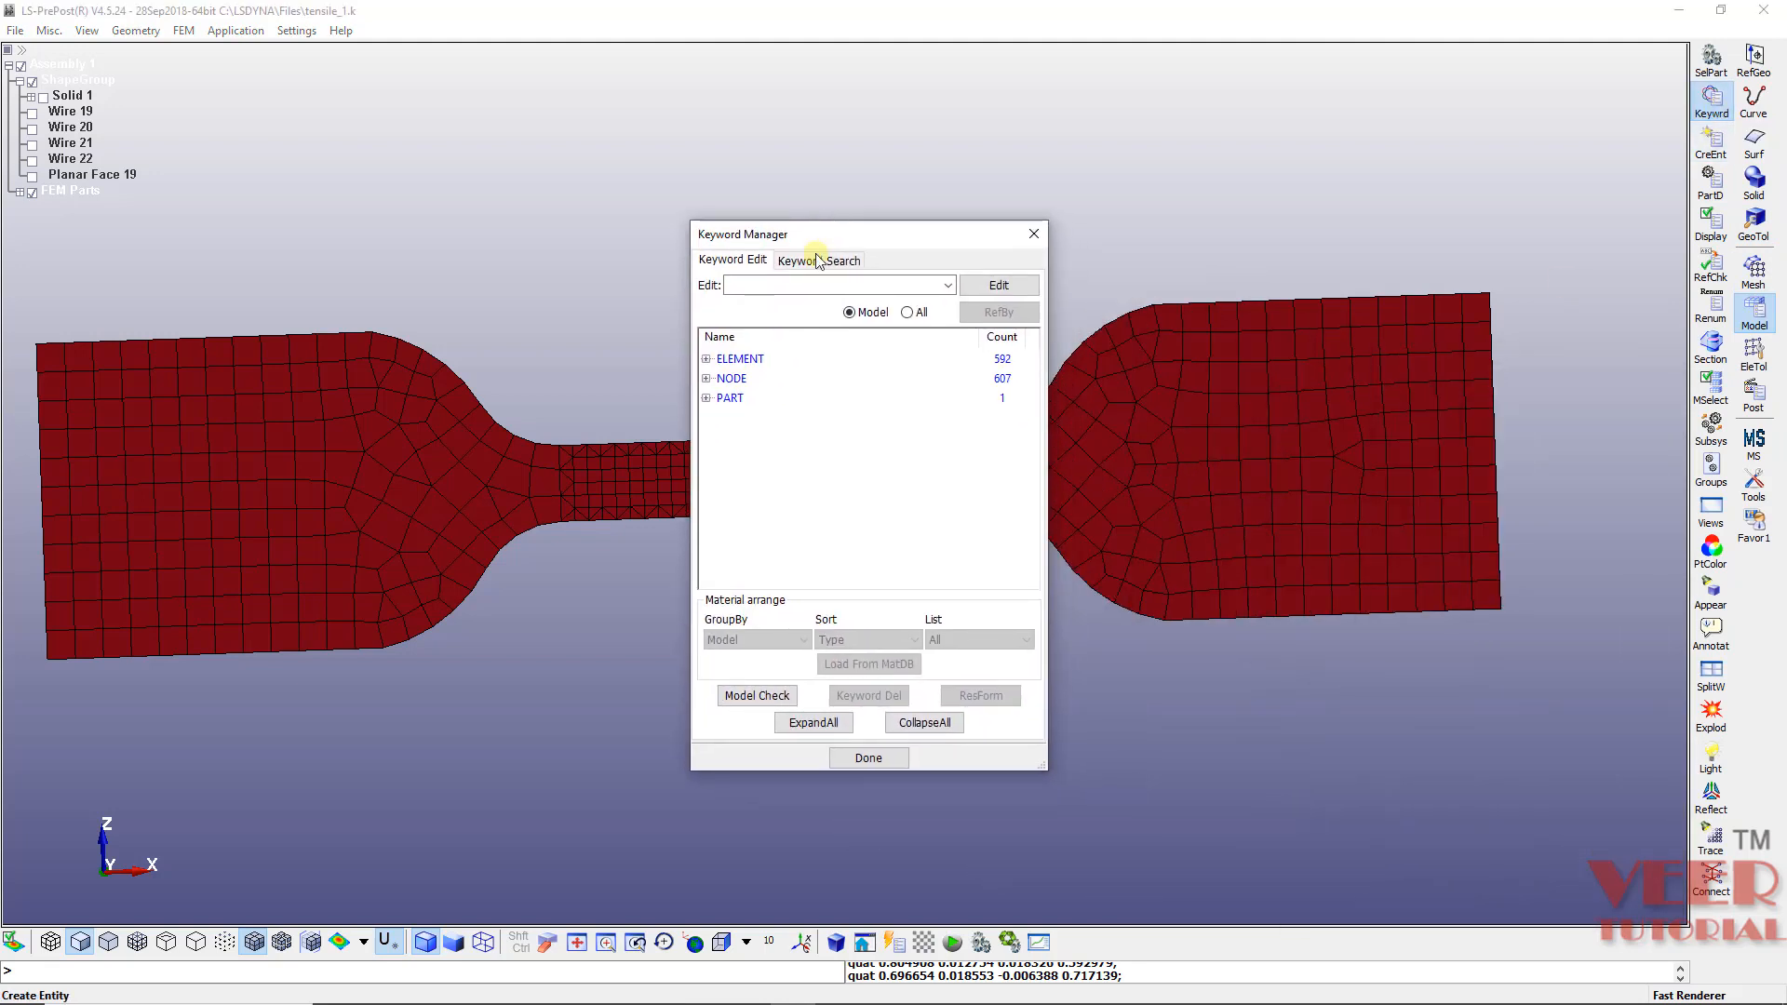
double_click(726, 399)
click(744, 419)
double_click(744, 420)
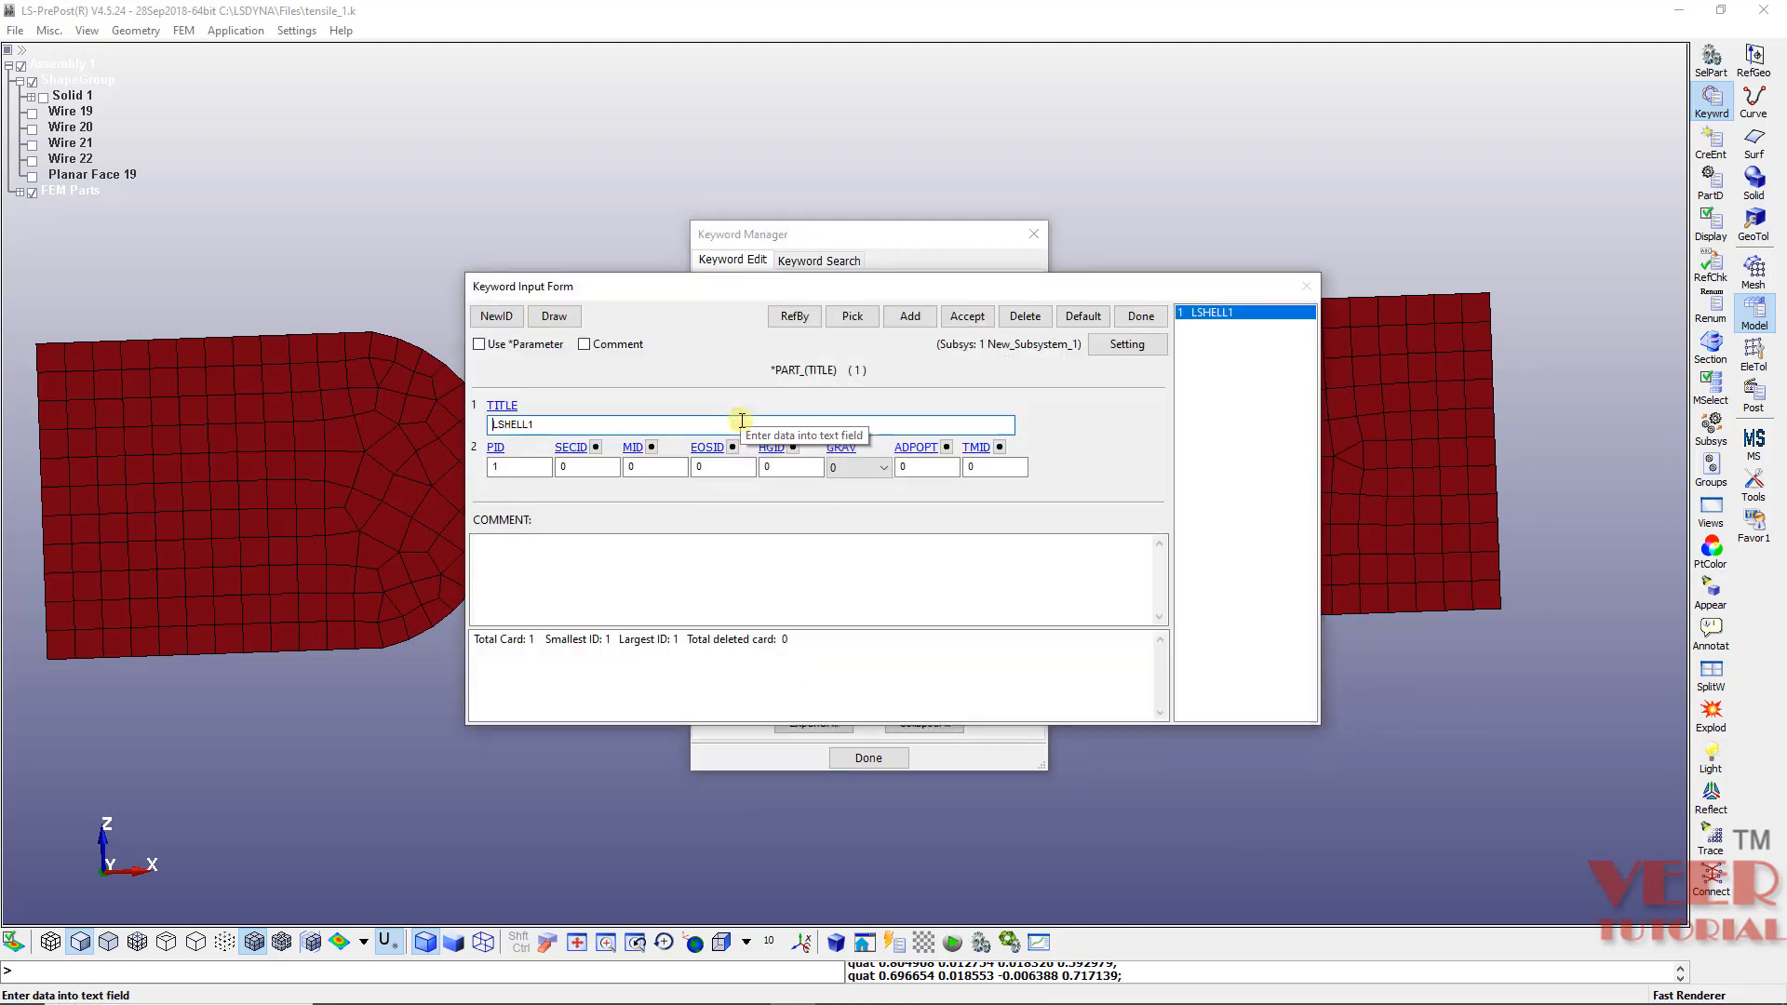
double_click(571, 423)
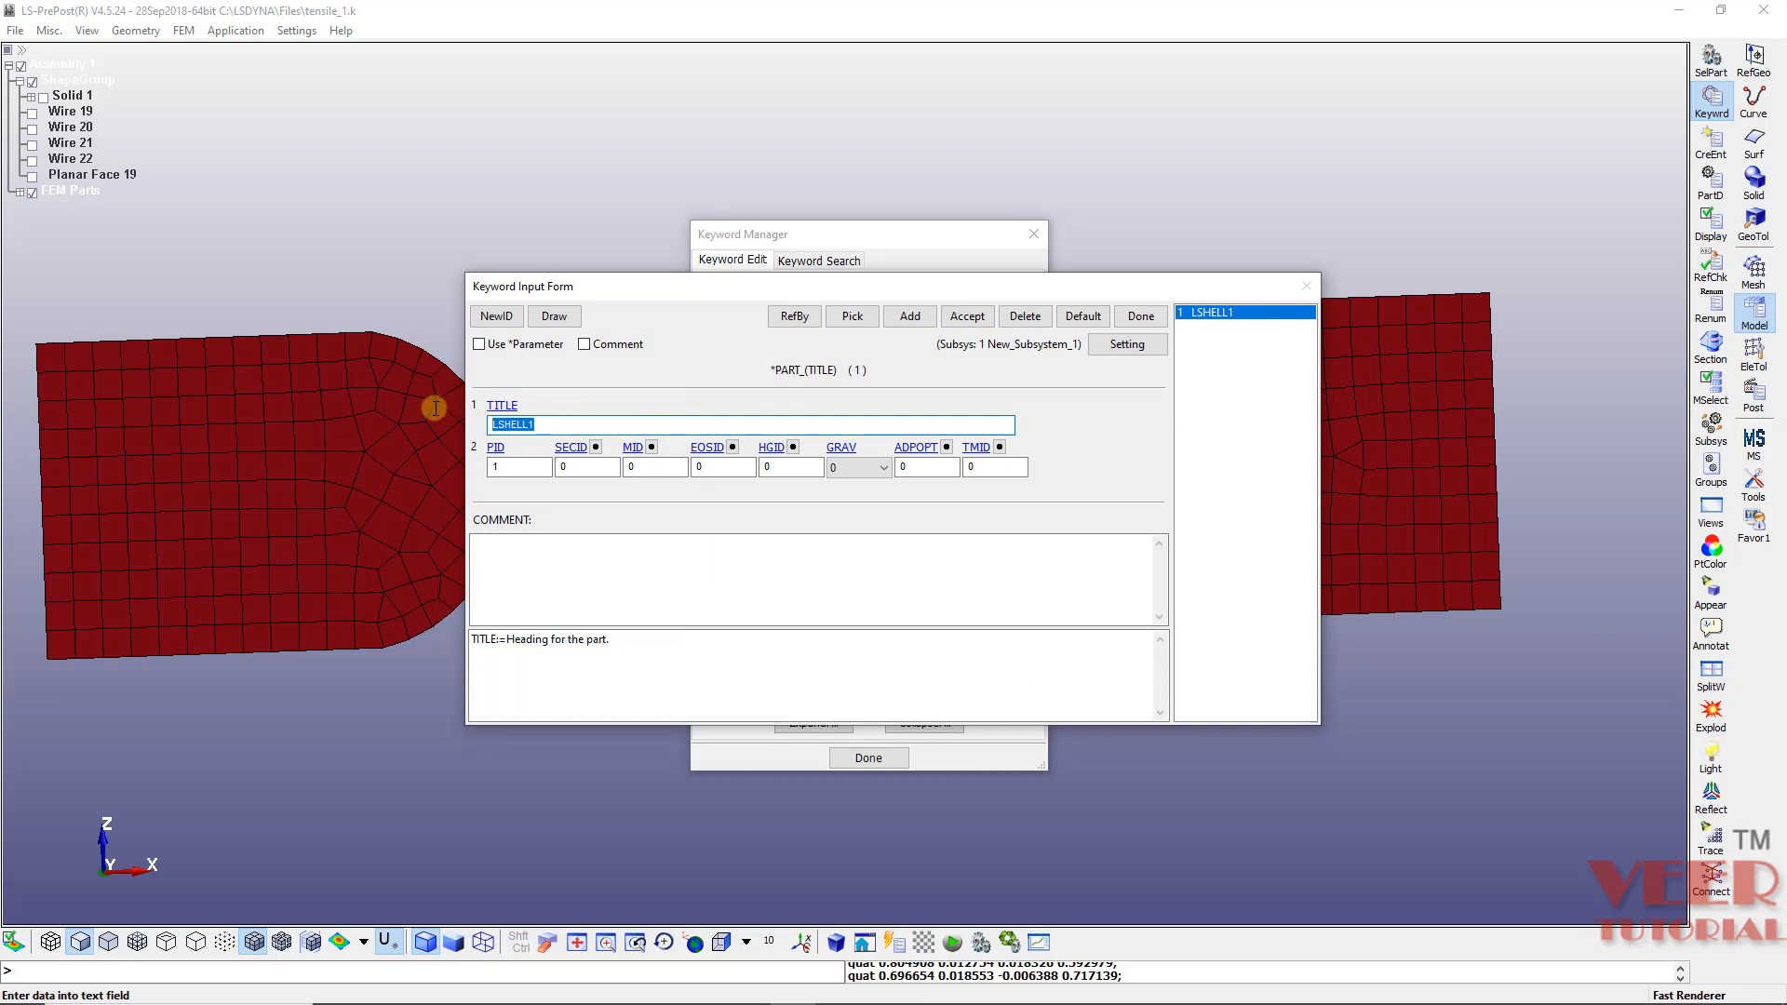
text(Tensile_specimen)
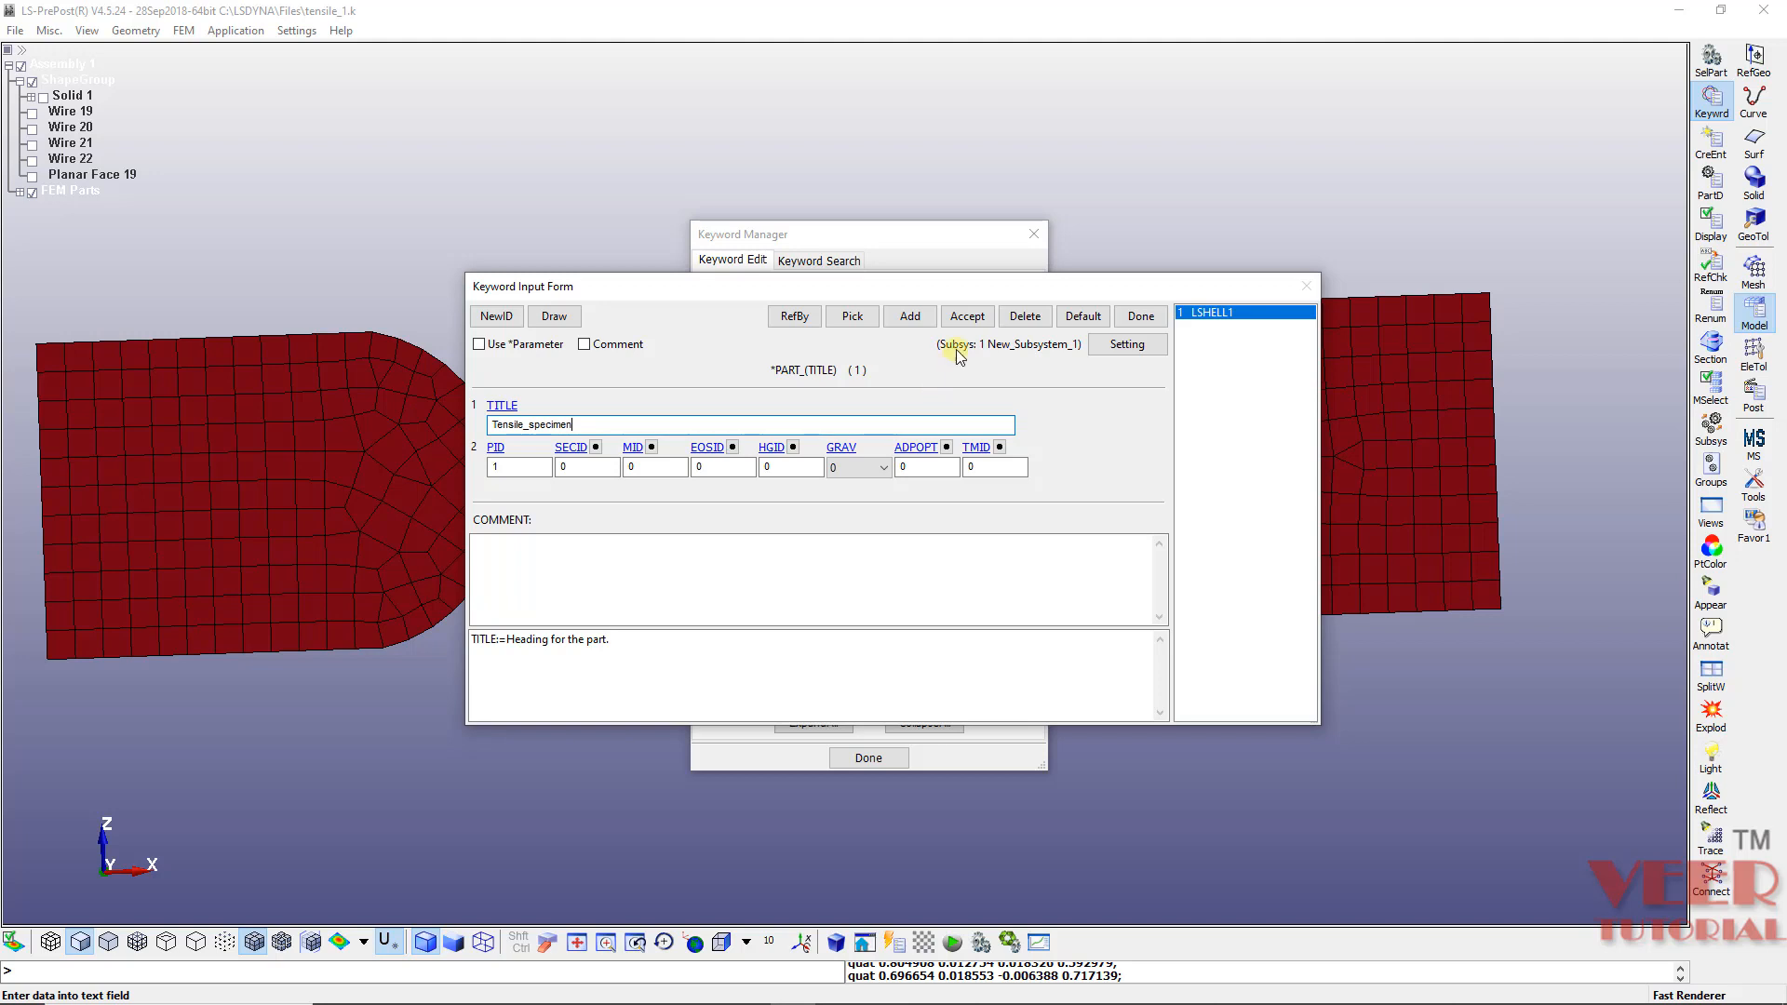
click(967, 316)
click(1155, 314)
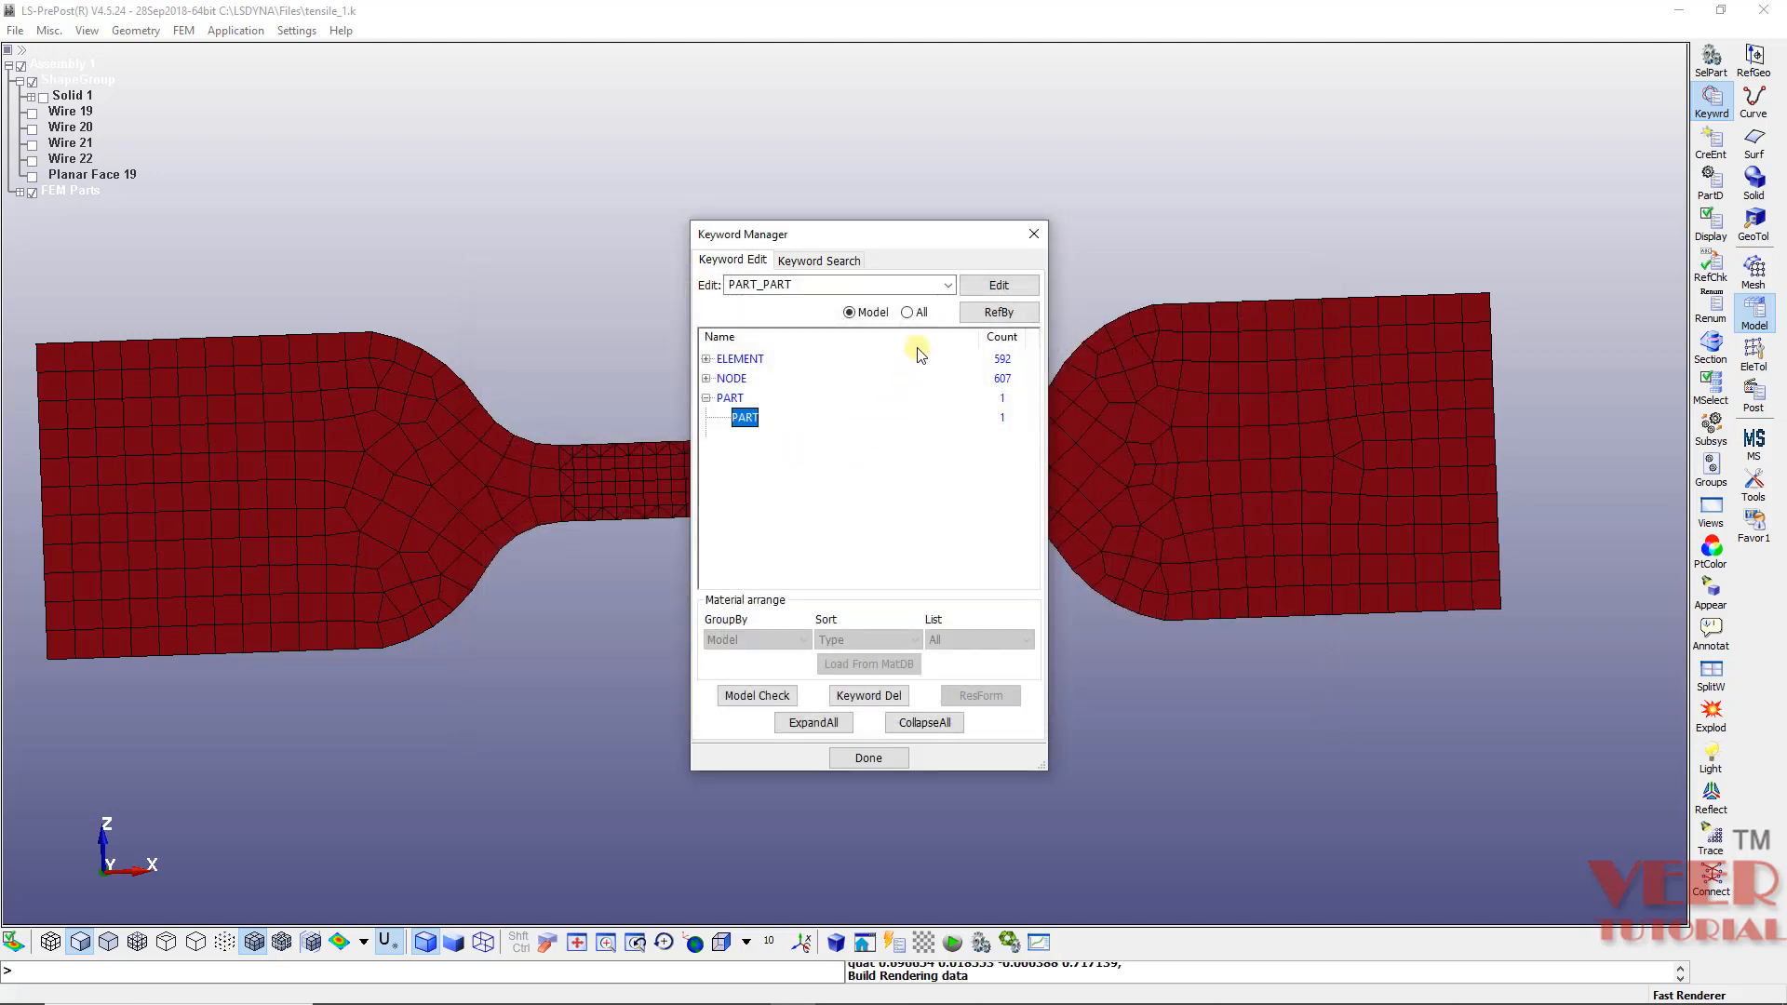
Step: List all available keywords and start a new 024-PIECEWISE_LINEAR_PLASTICITY material card with ID 1
click(906, 312)
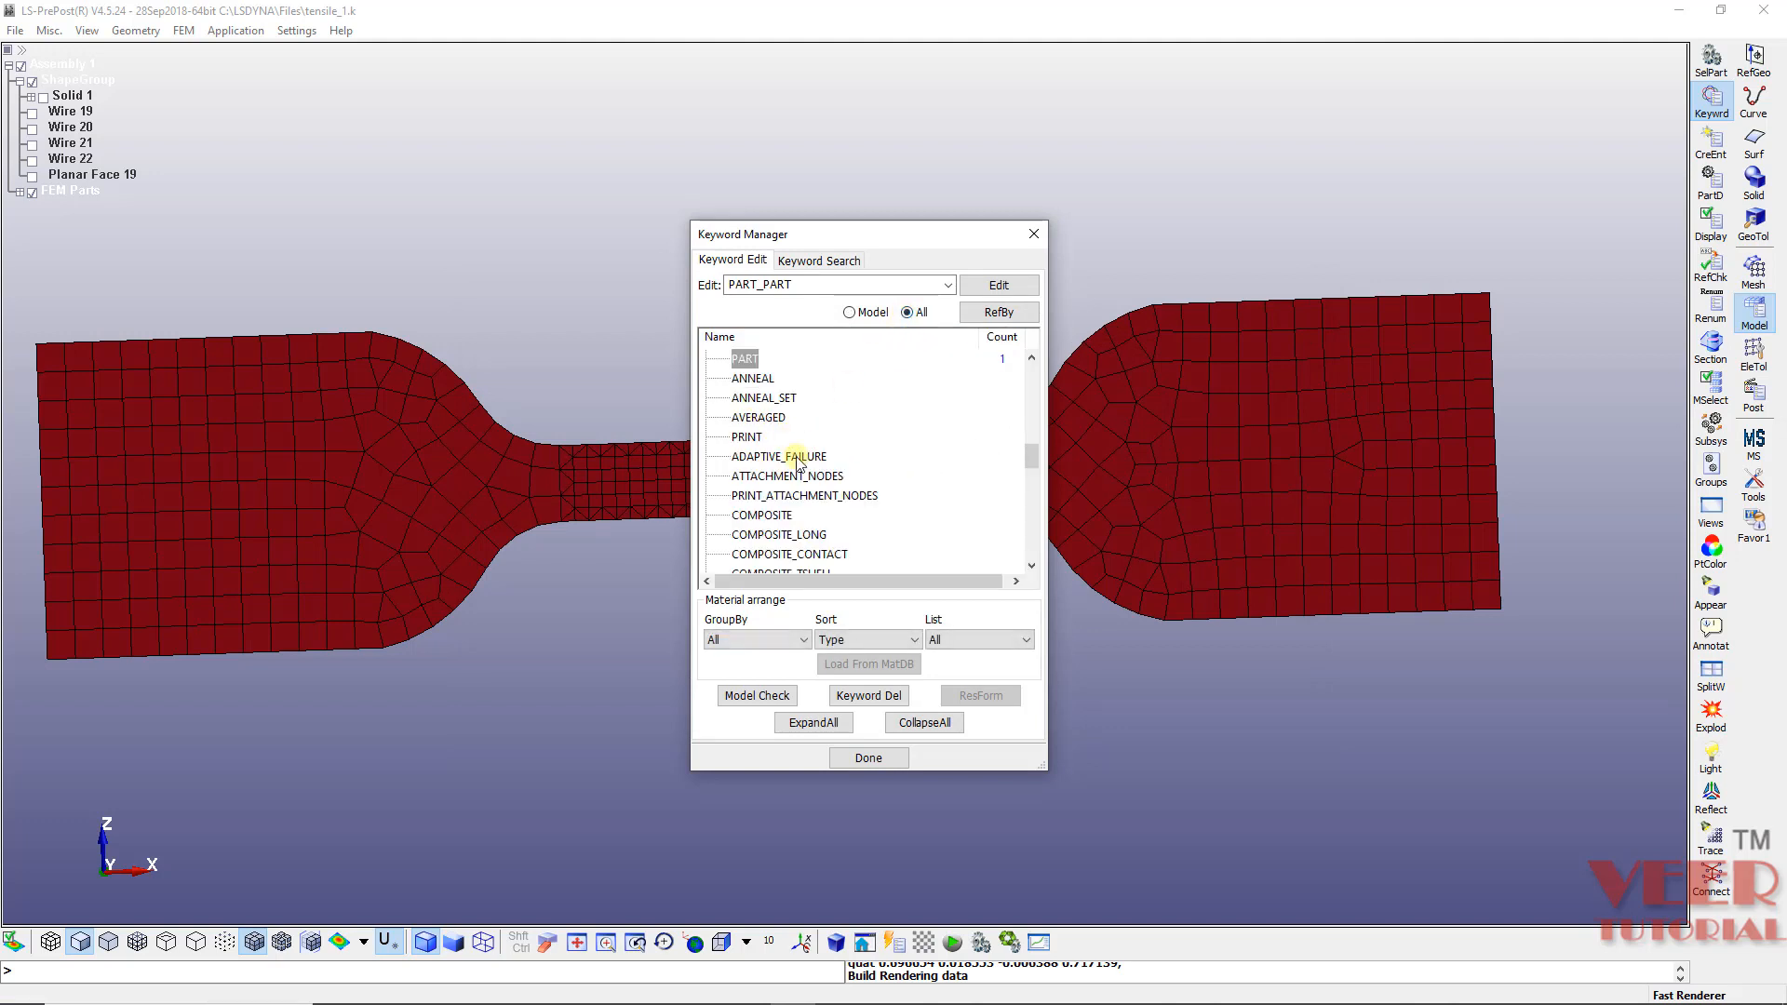
click(924, 722)
scroll(809, 428, up, 10)
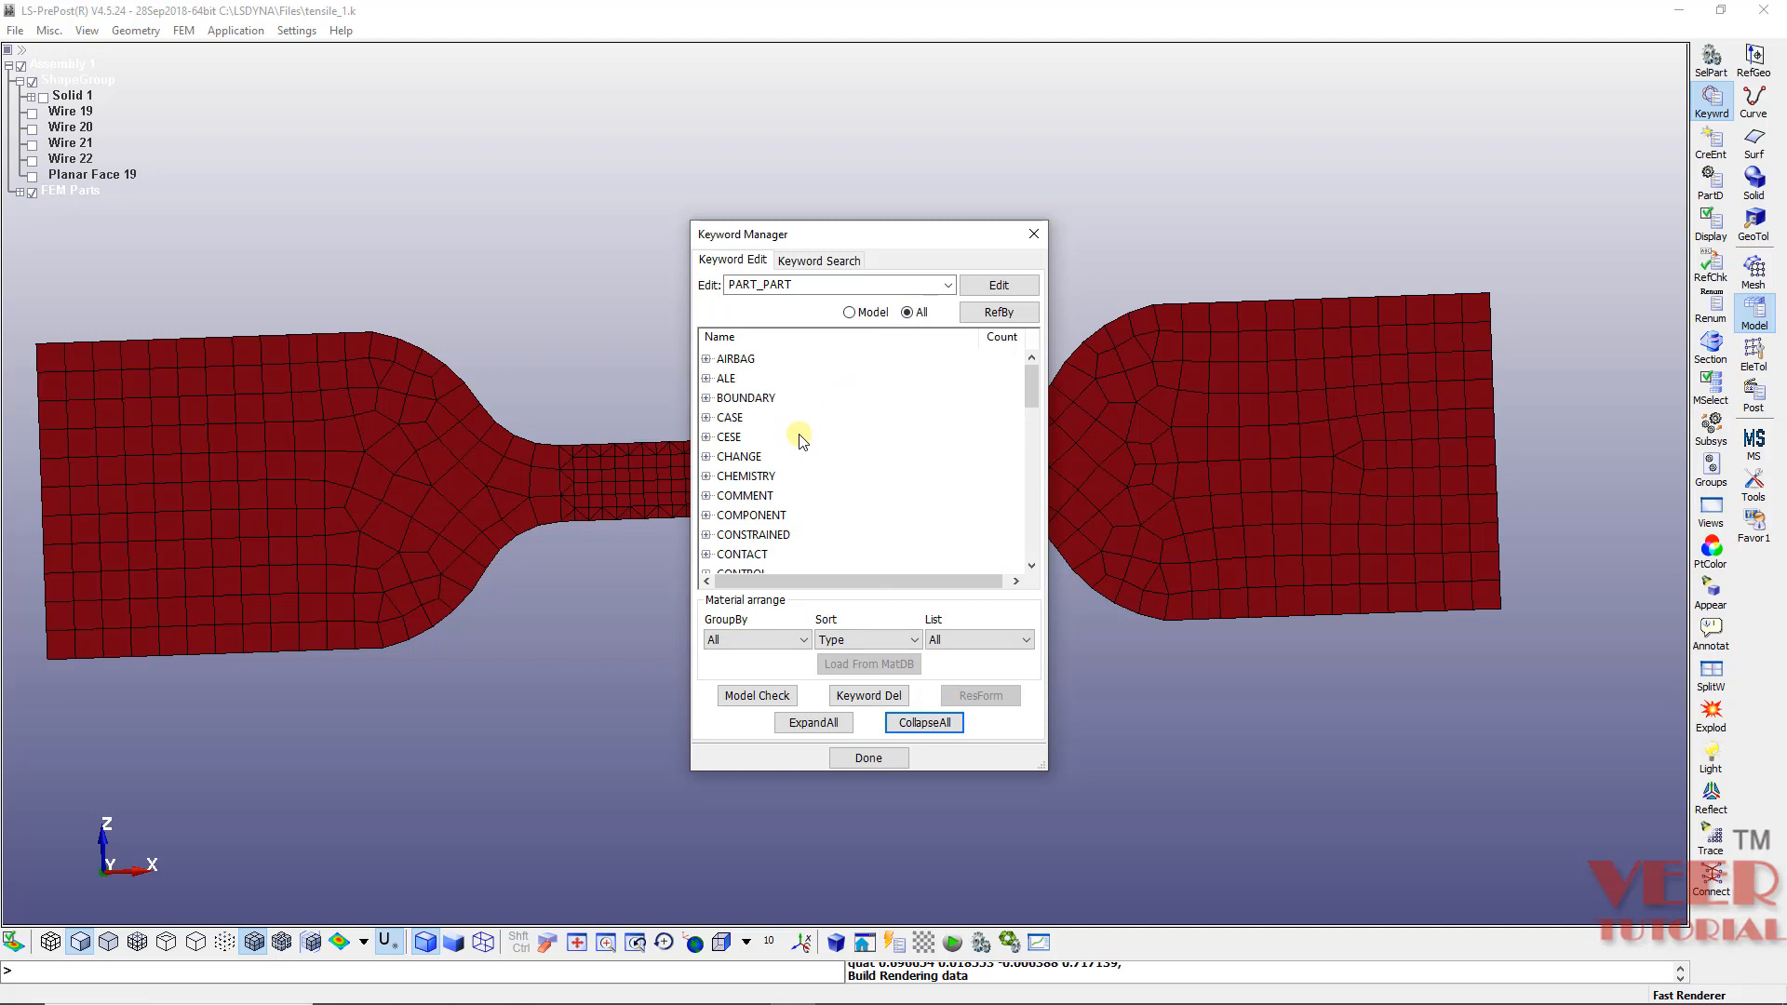
scroll(792, 456, down, 8)
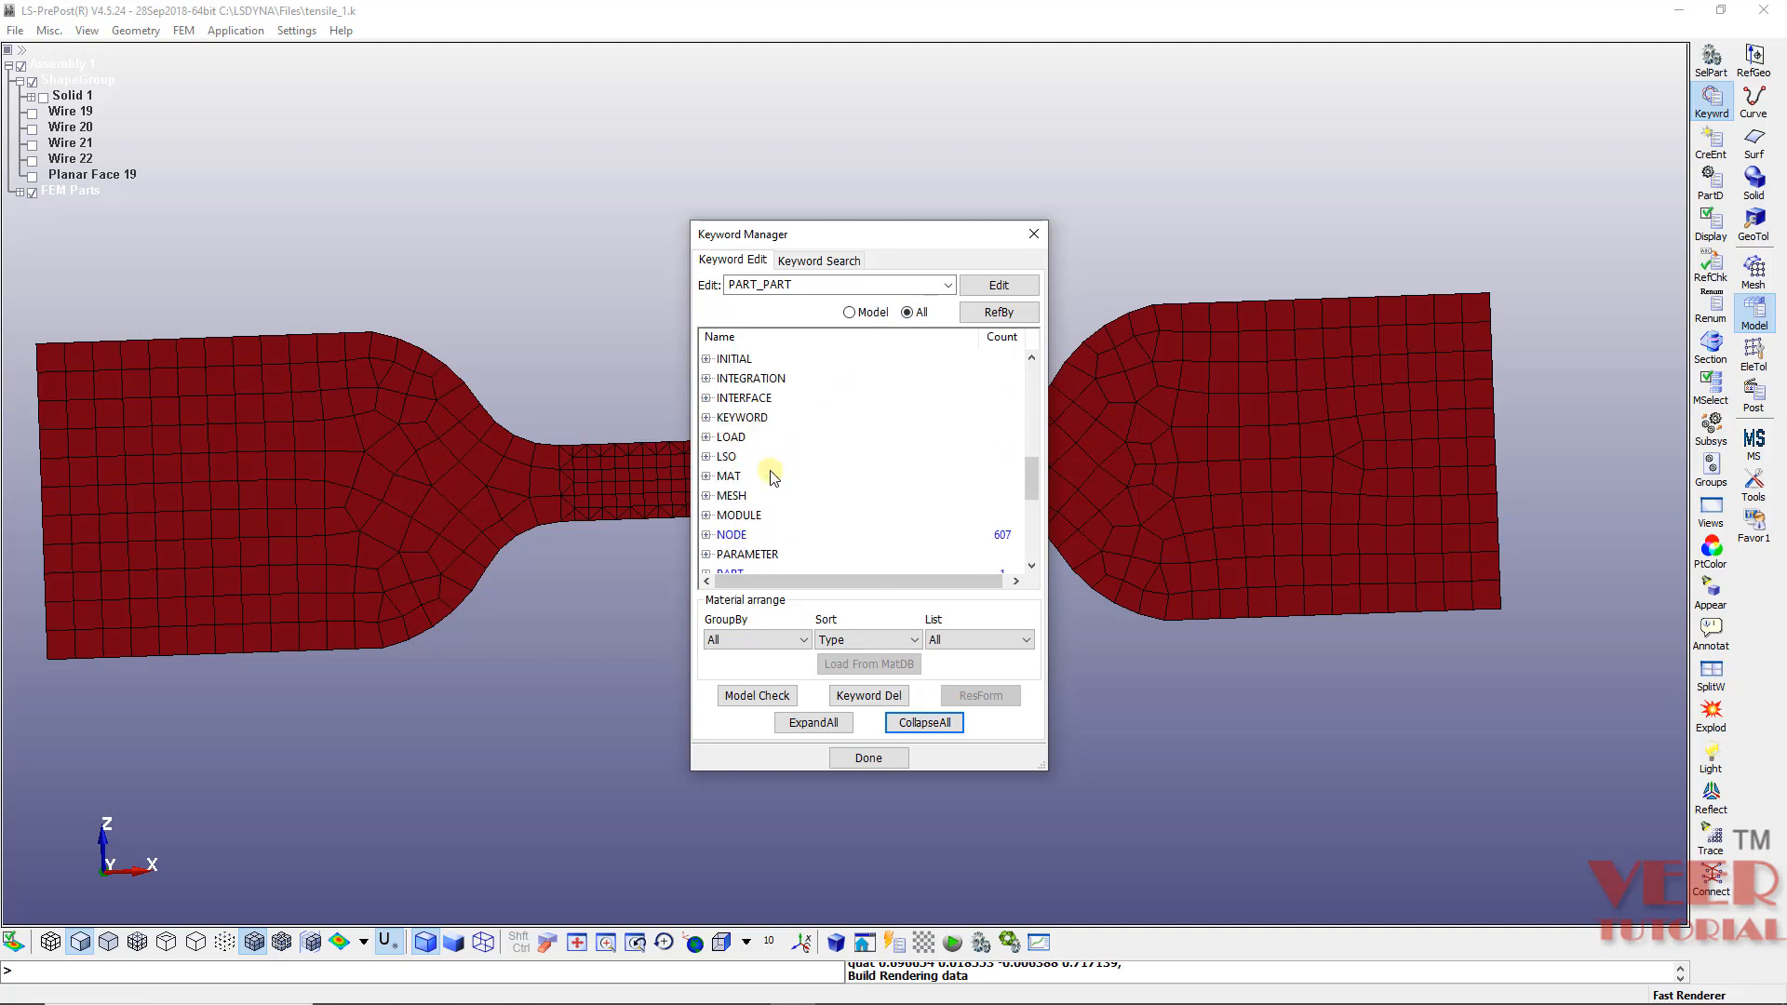
double_click(771, 477)
scroll(892, 507, down, 5)
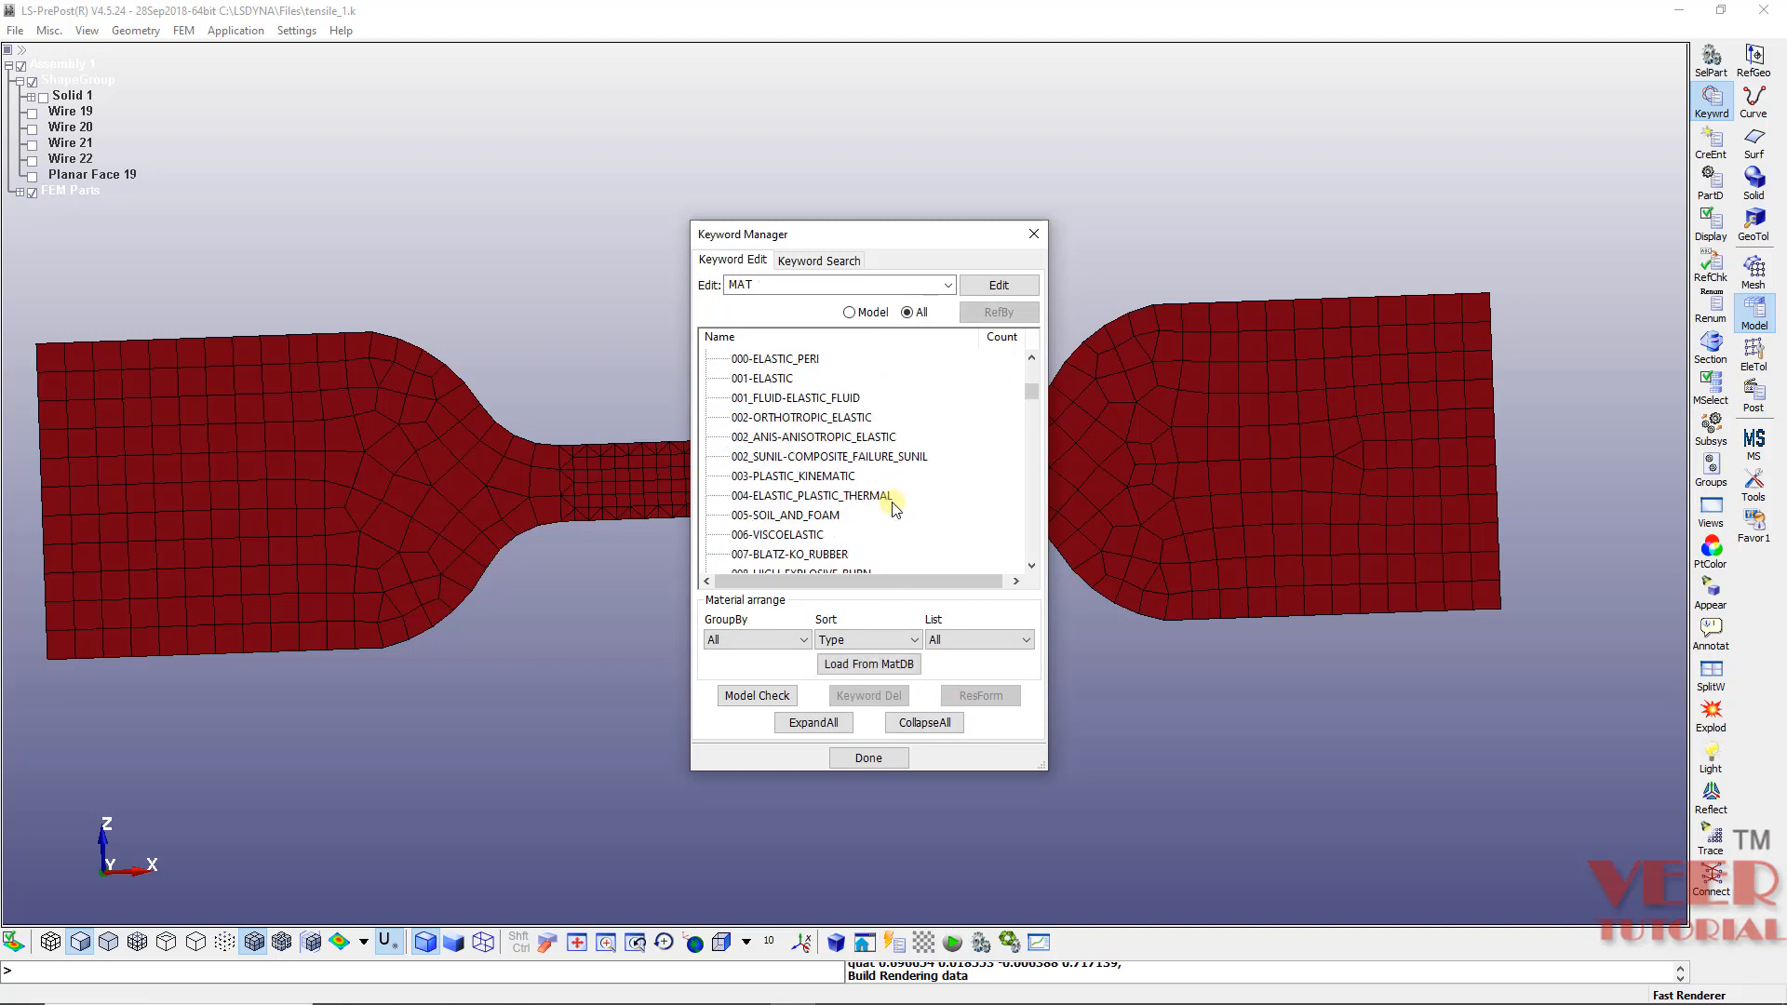
scroll(892, 508, down, 8)
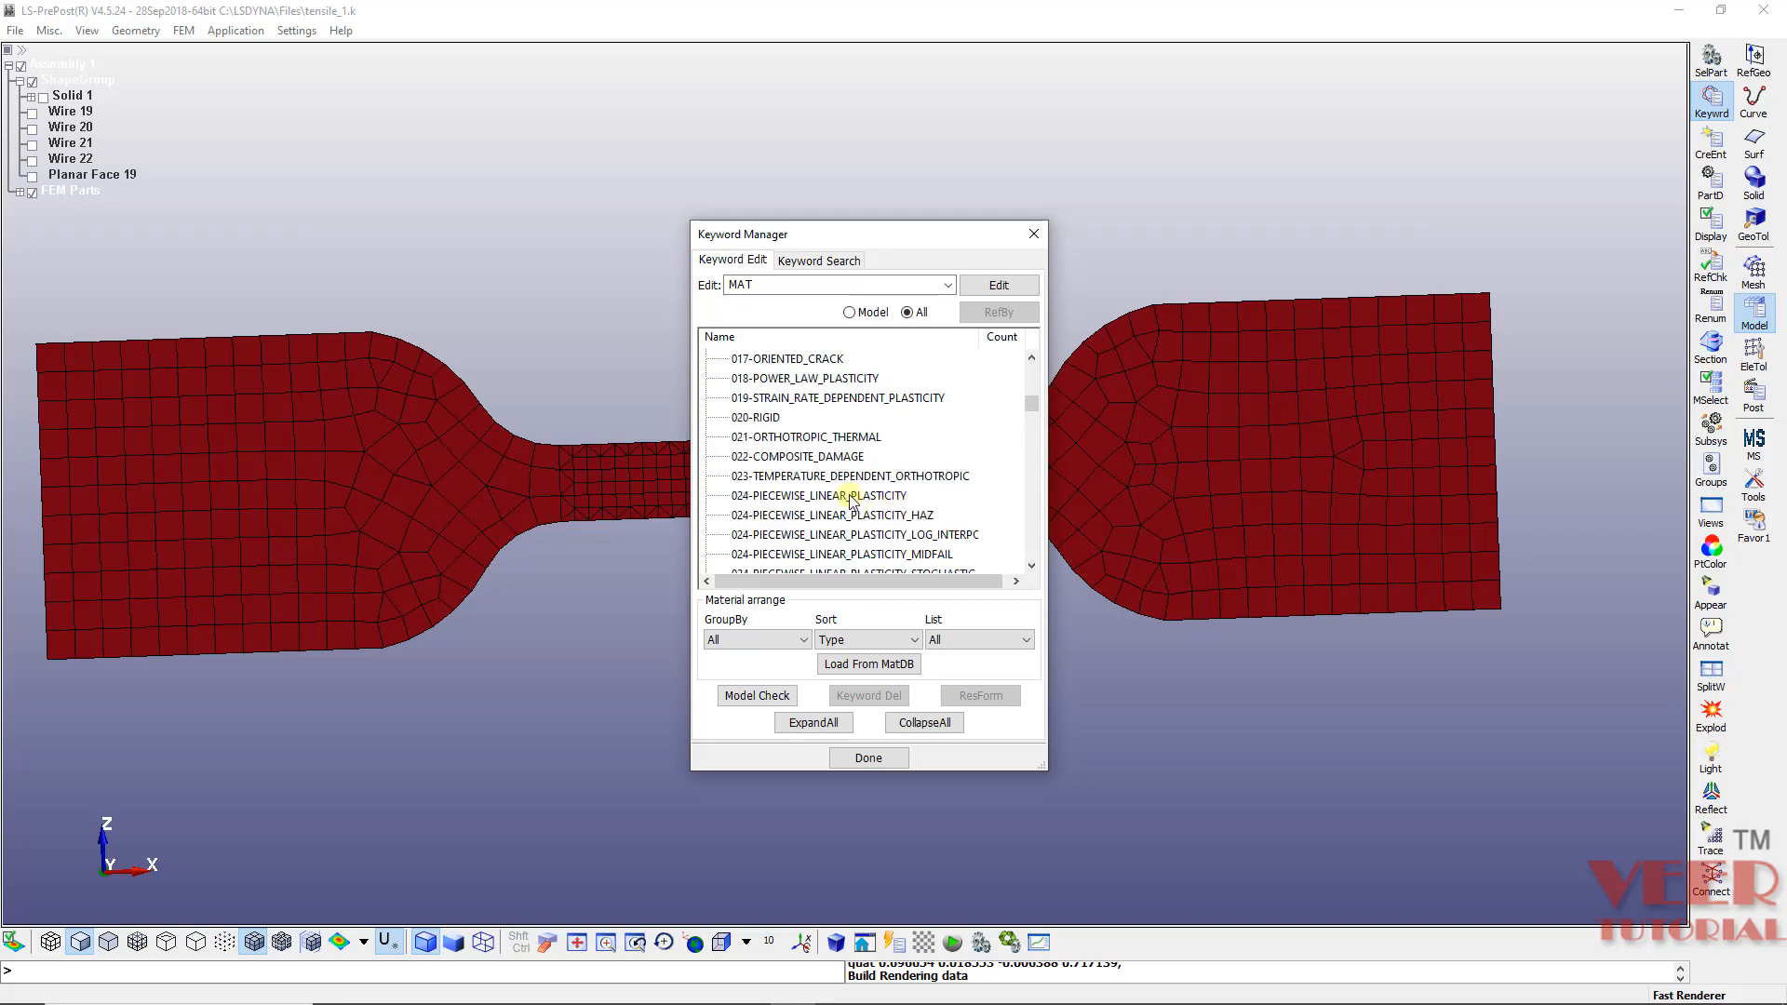
double_click(850, 496)
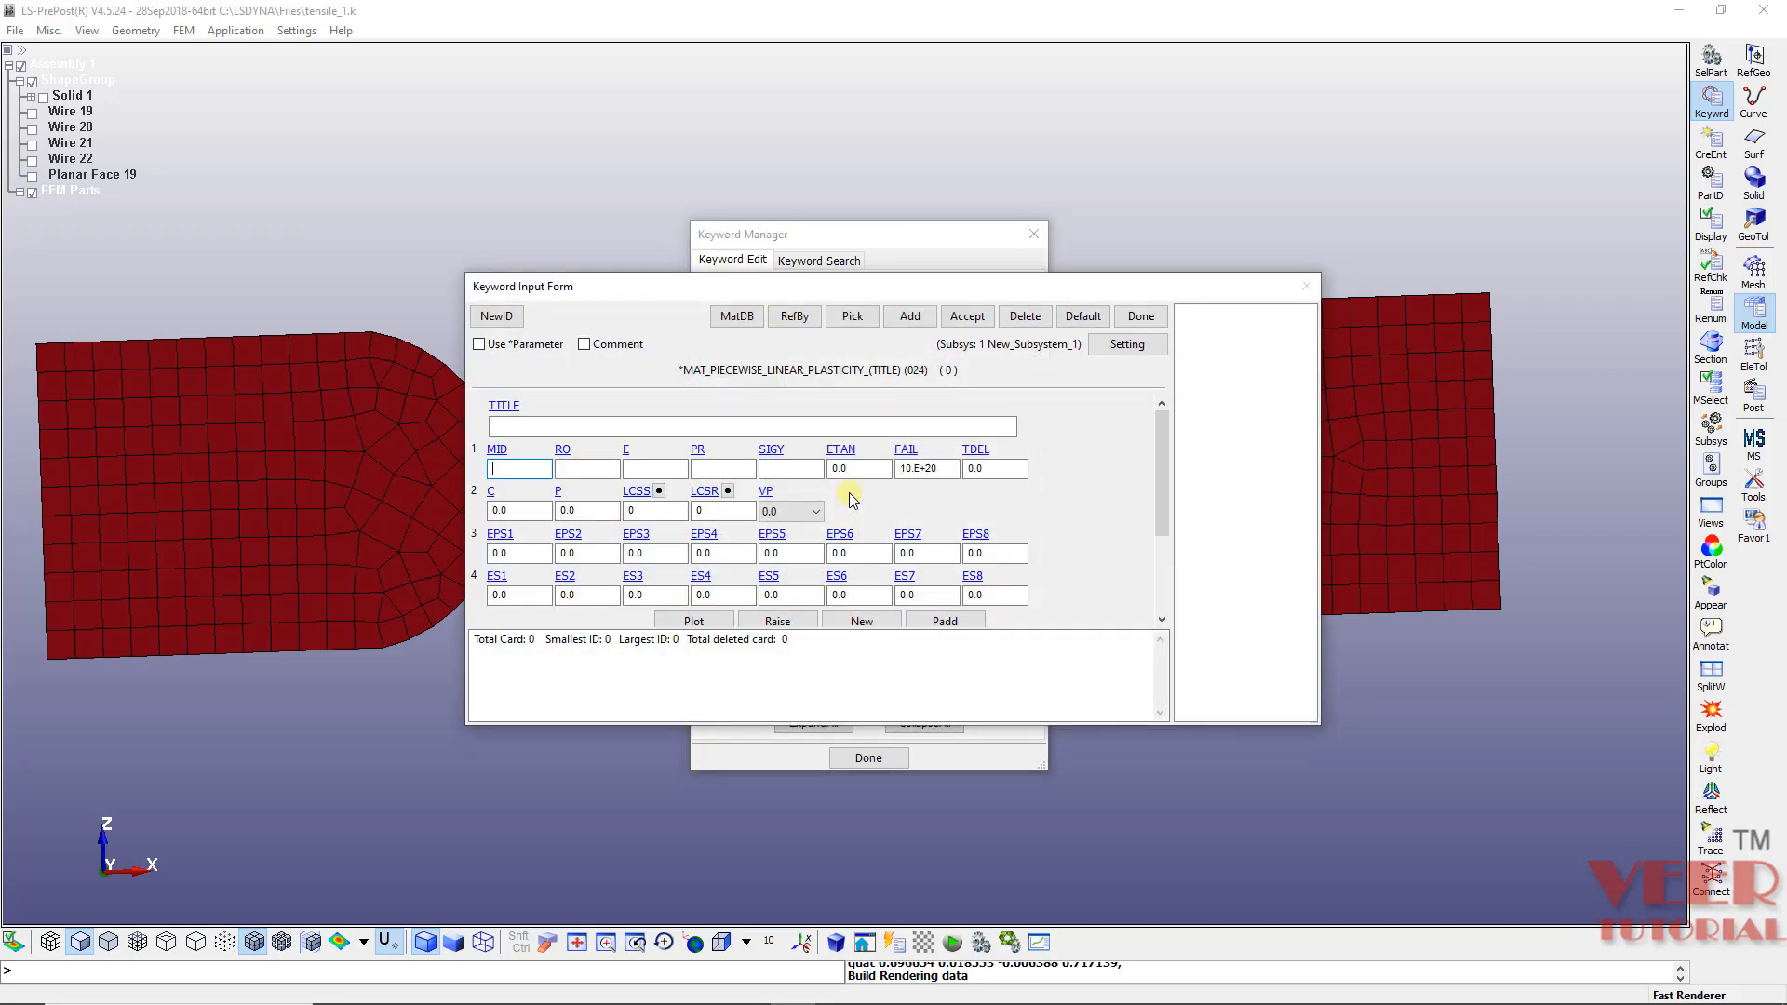
click(907, 317)
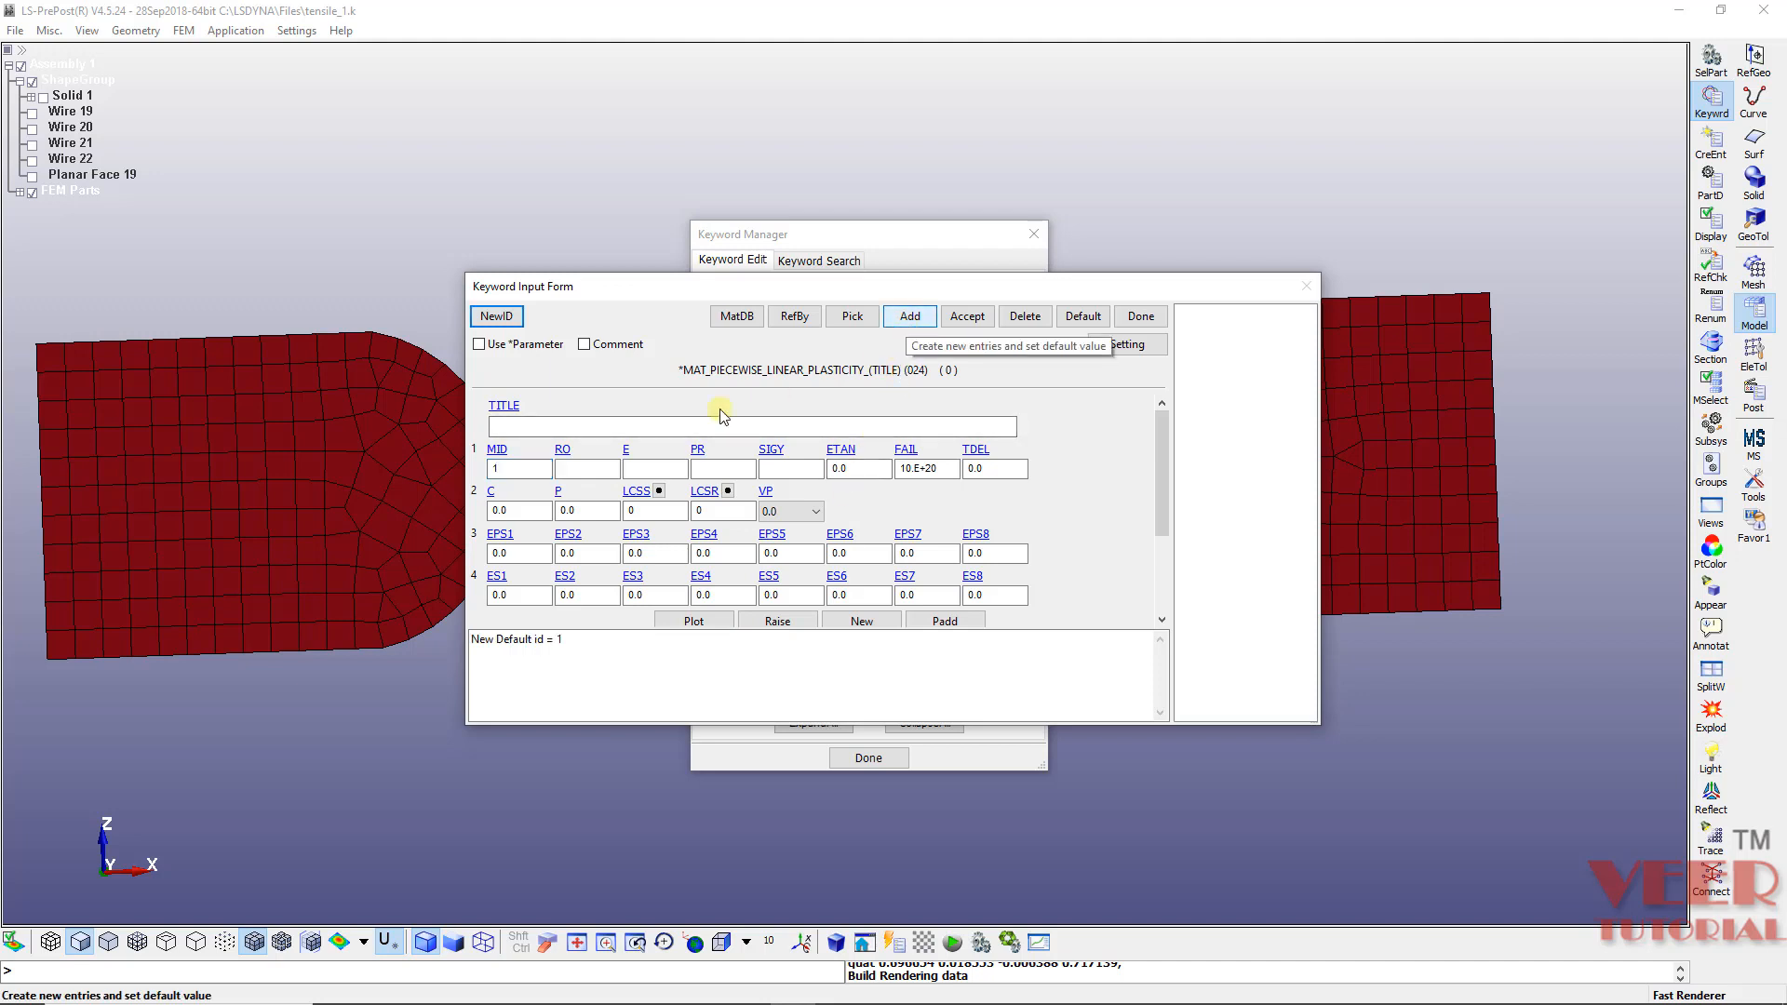
Step: Title the material steel and set its density to 7.85e-9, Young's modulus to 210000 and Poisson's ratio to 0.29
click(641, 428)
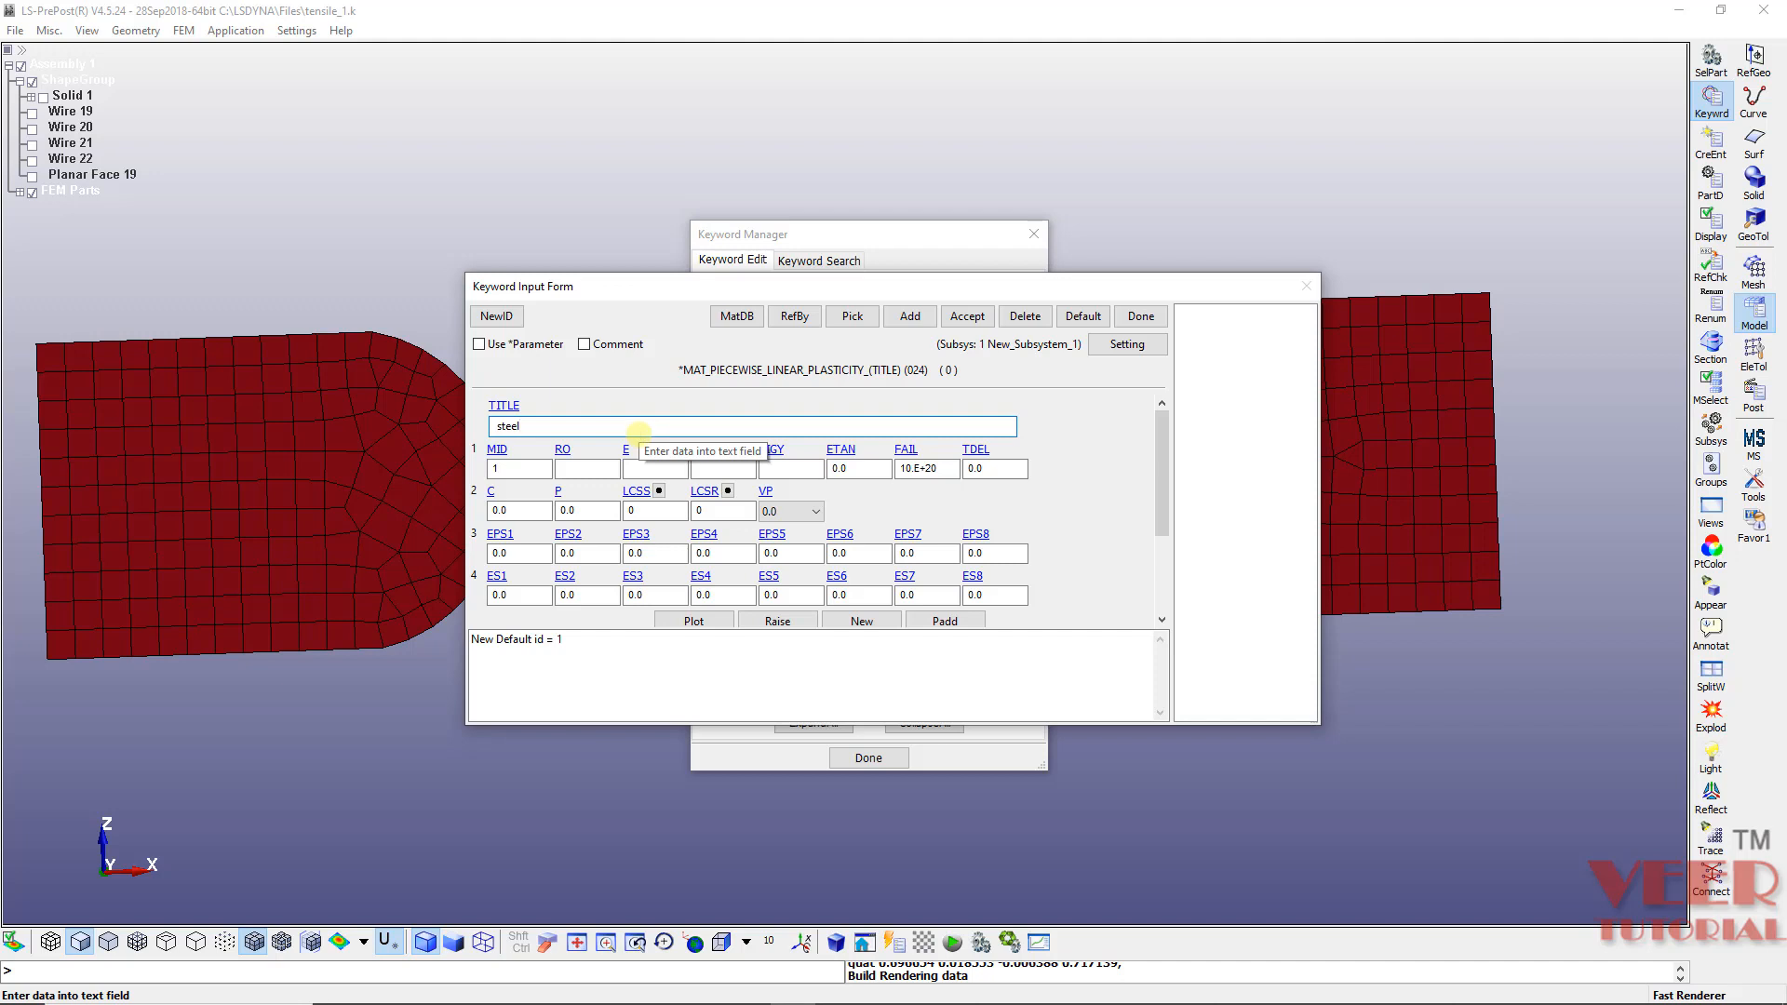
click(594, 470)
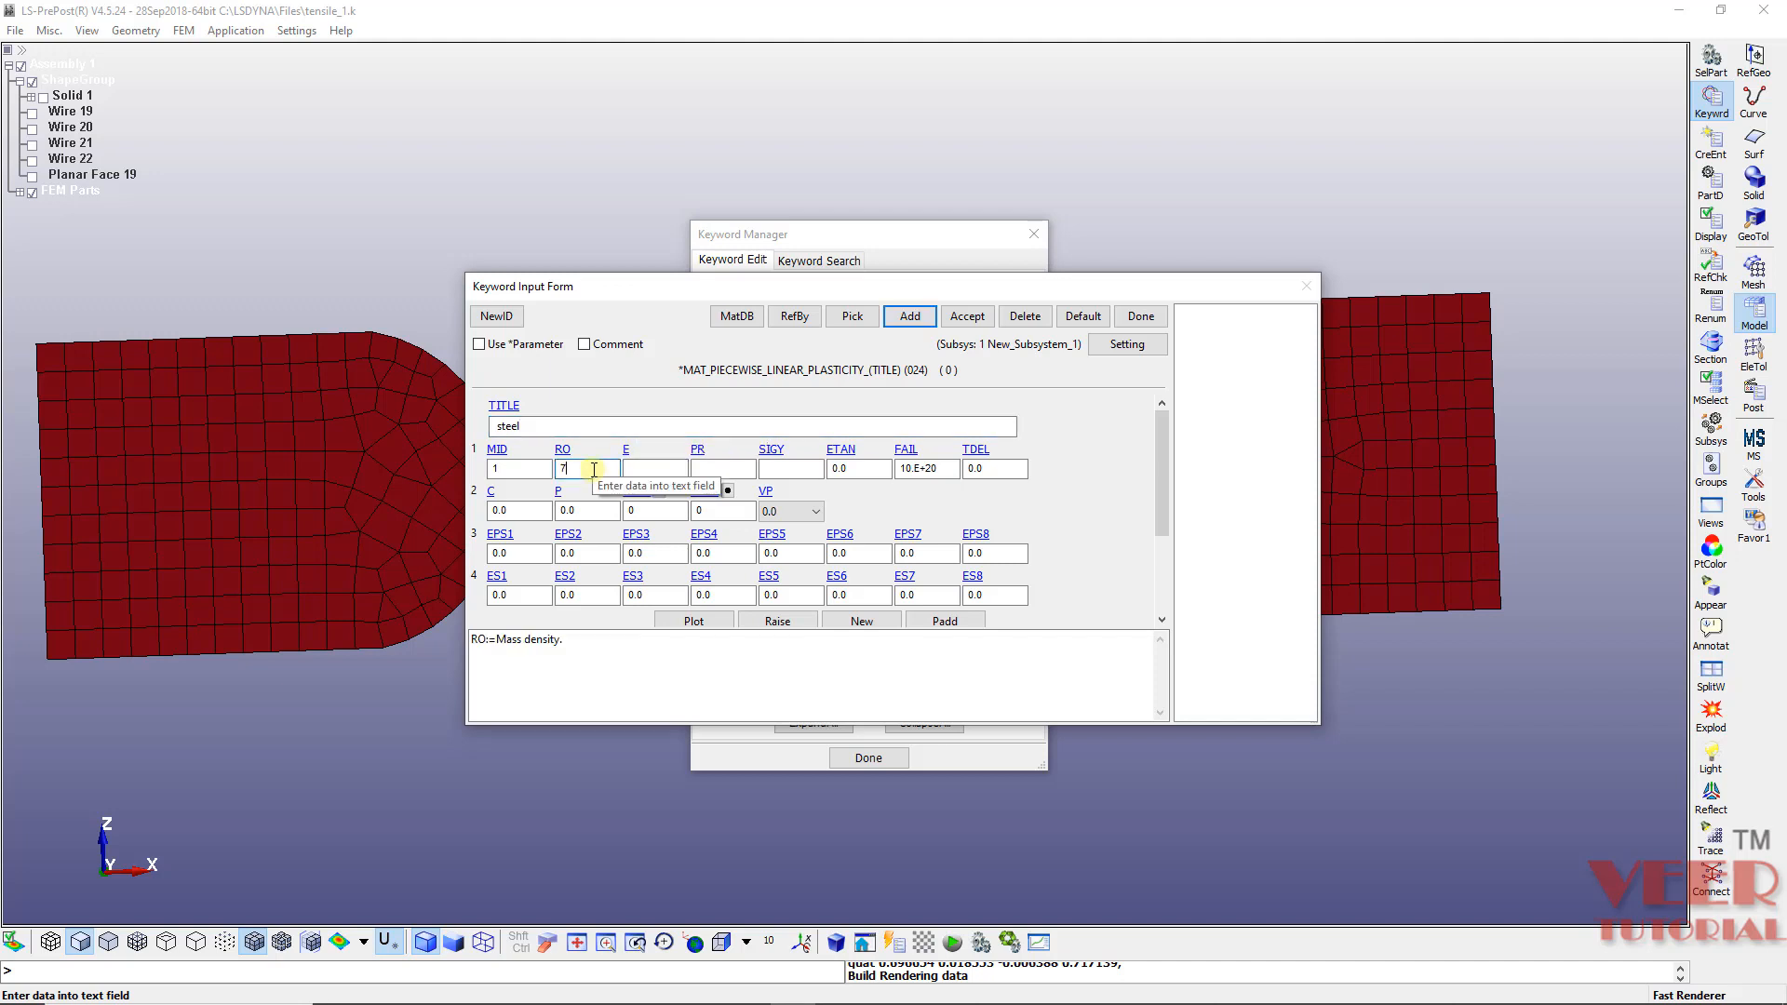
text(7.85e-9)
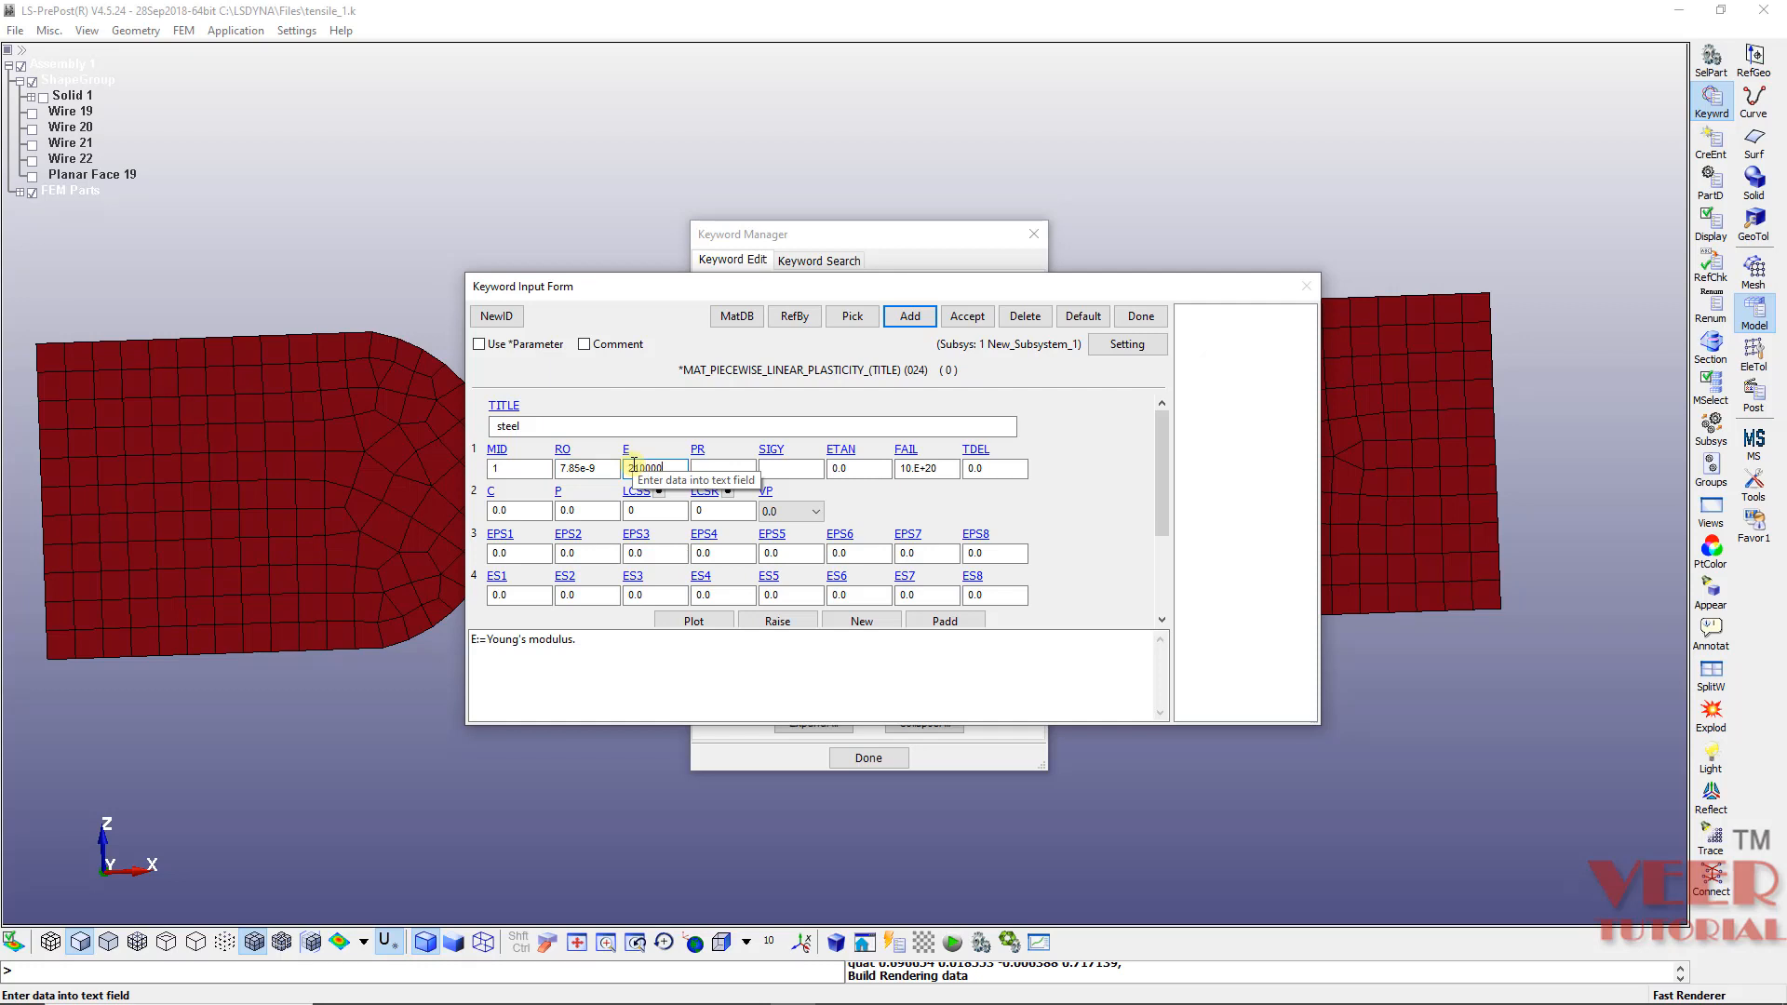
click(734, 468)
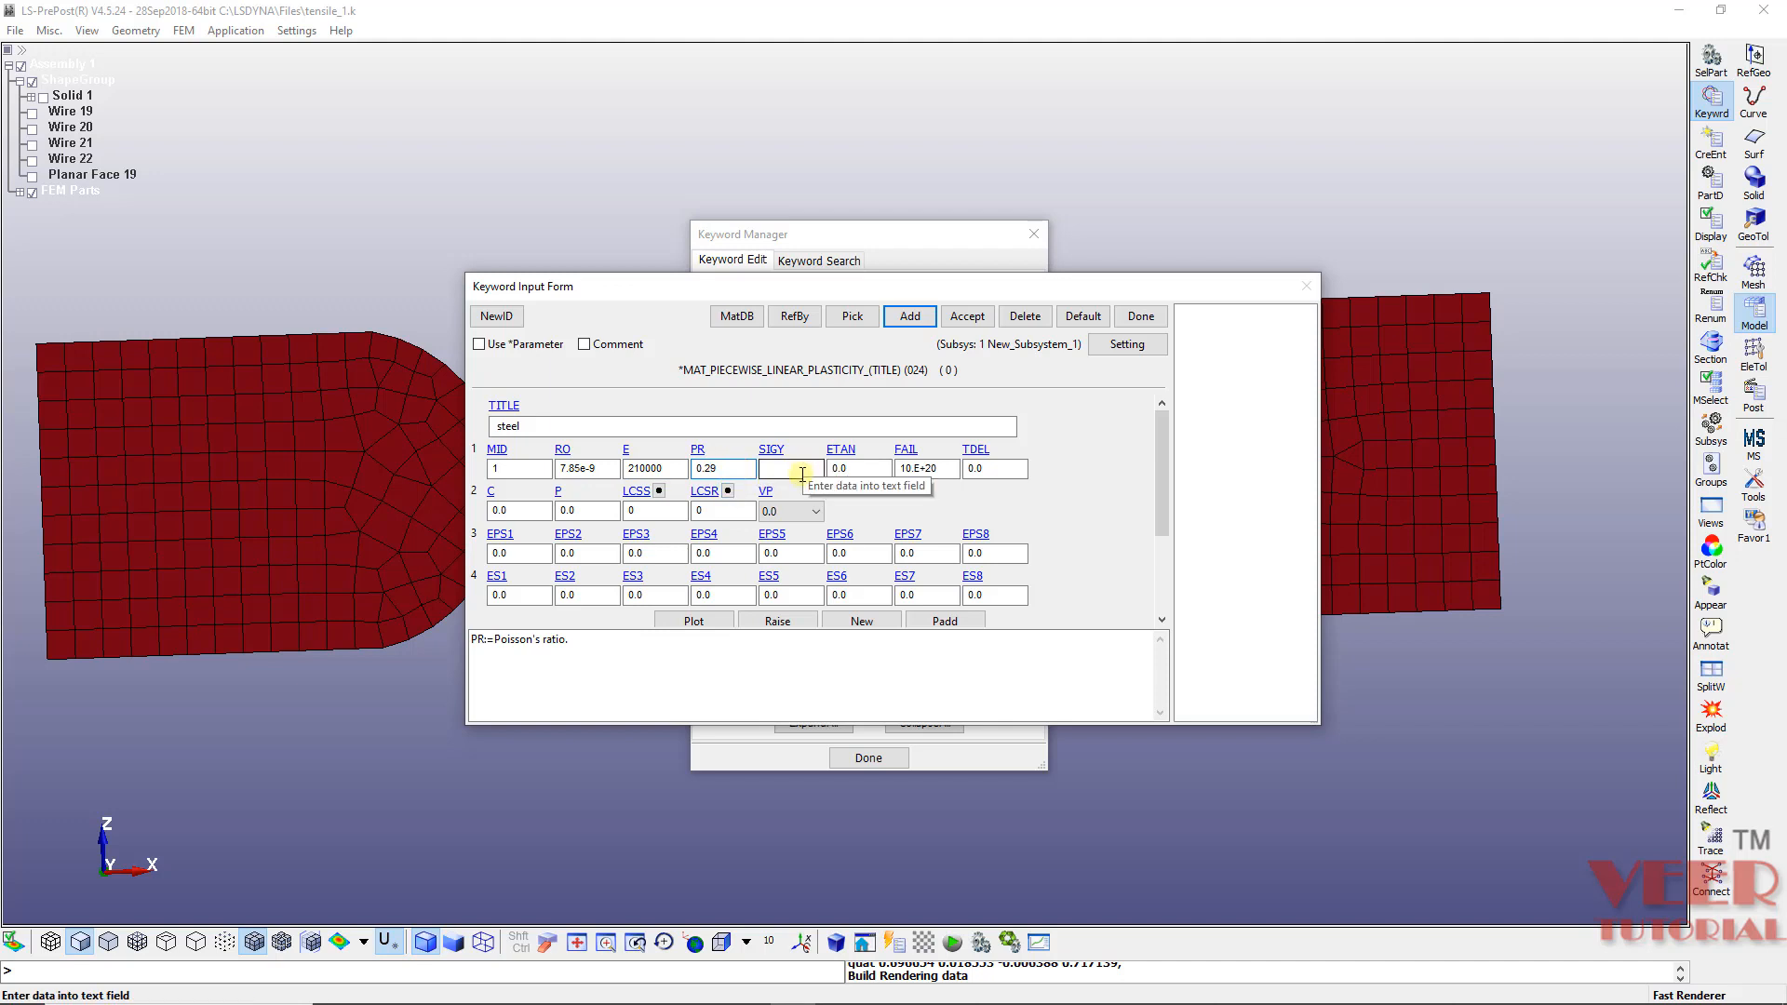
Step: Set the steel material's yield stress to 250 and tangent modulus to 1000, and accept the completed card
mouse_move(771, 449)
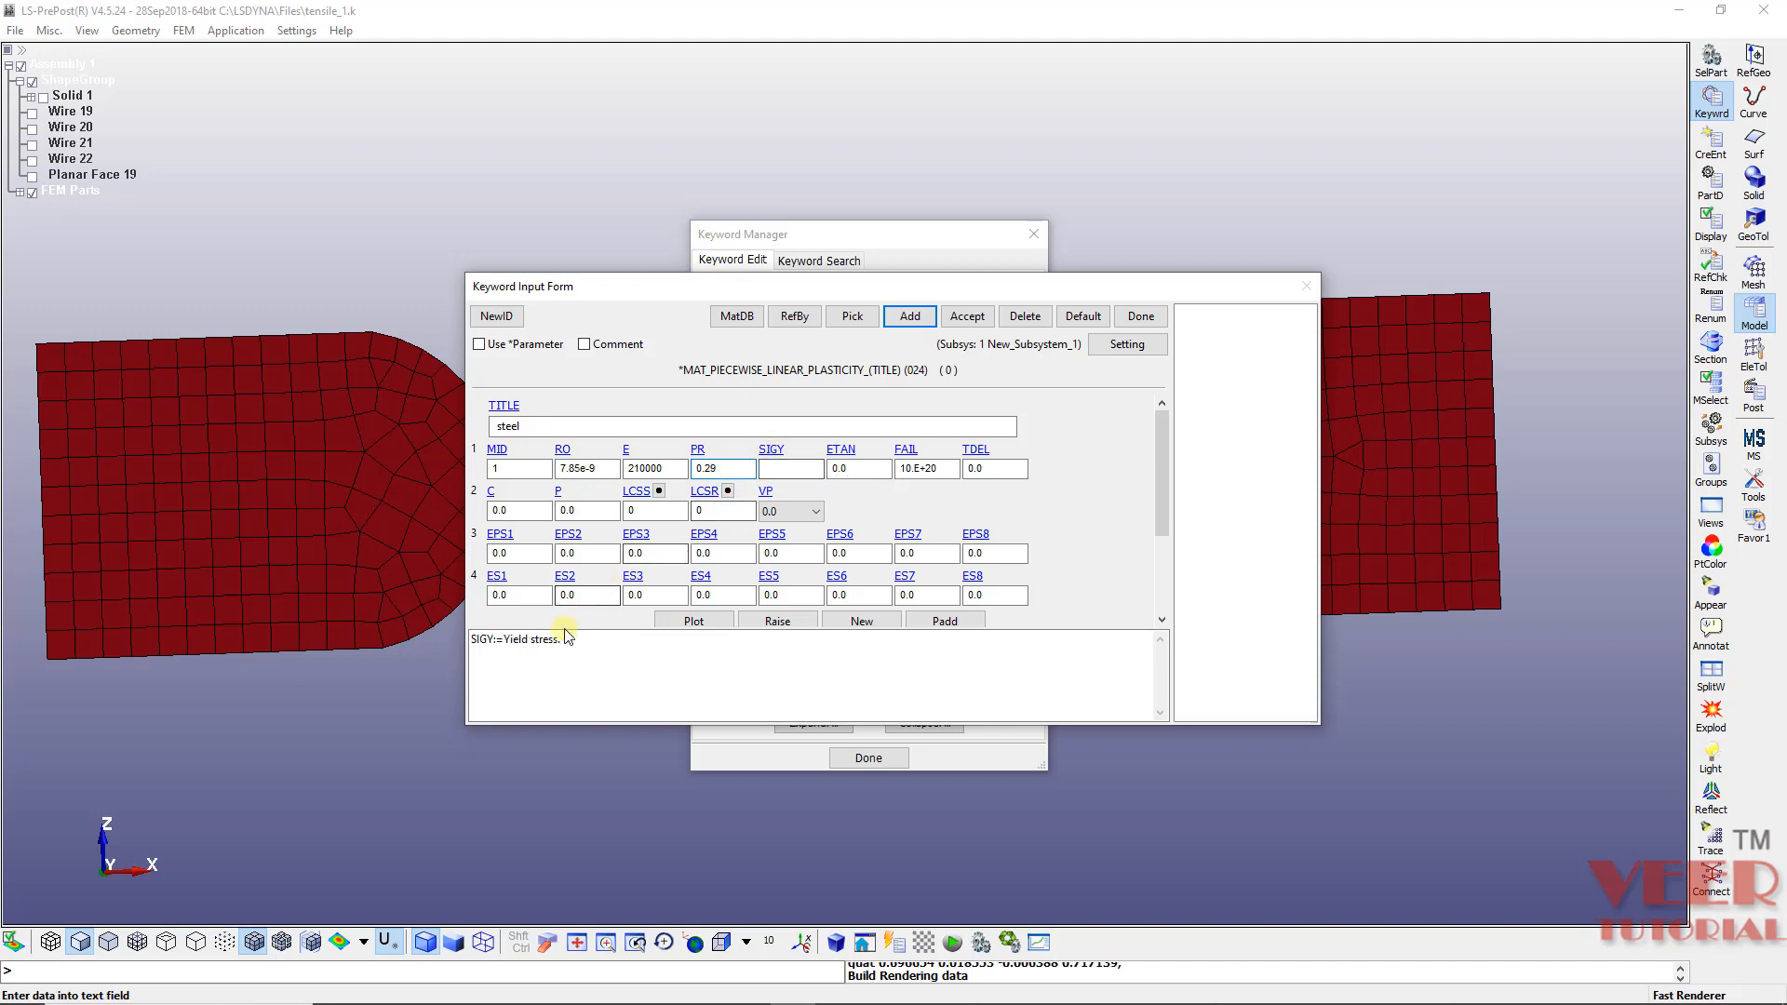
click(776, 470)
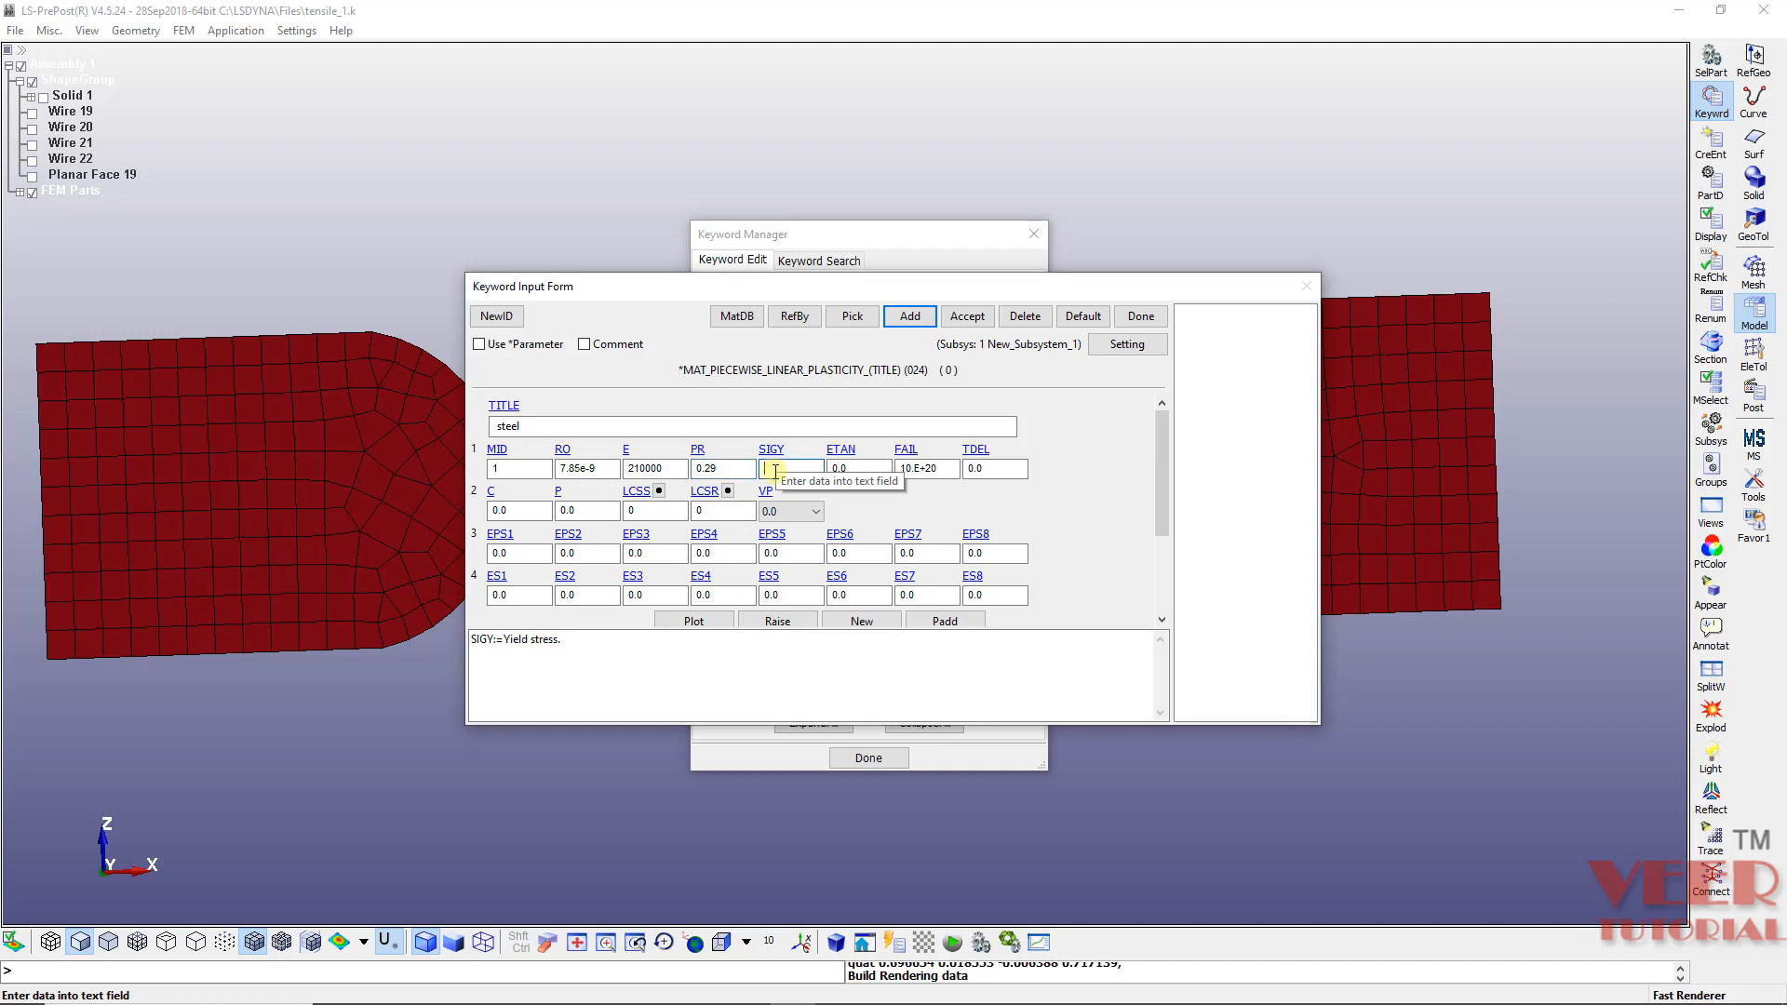
text(250)
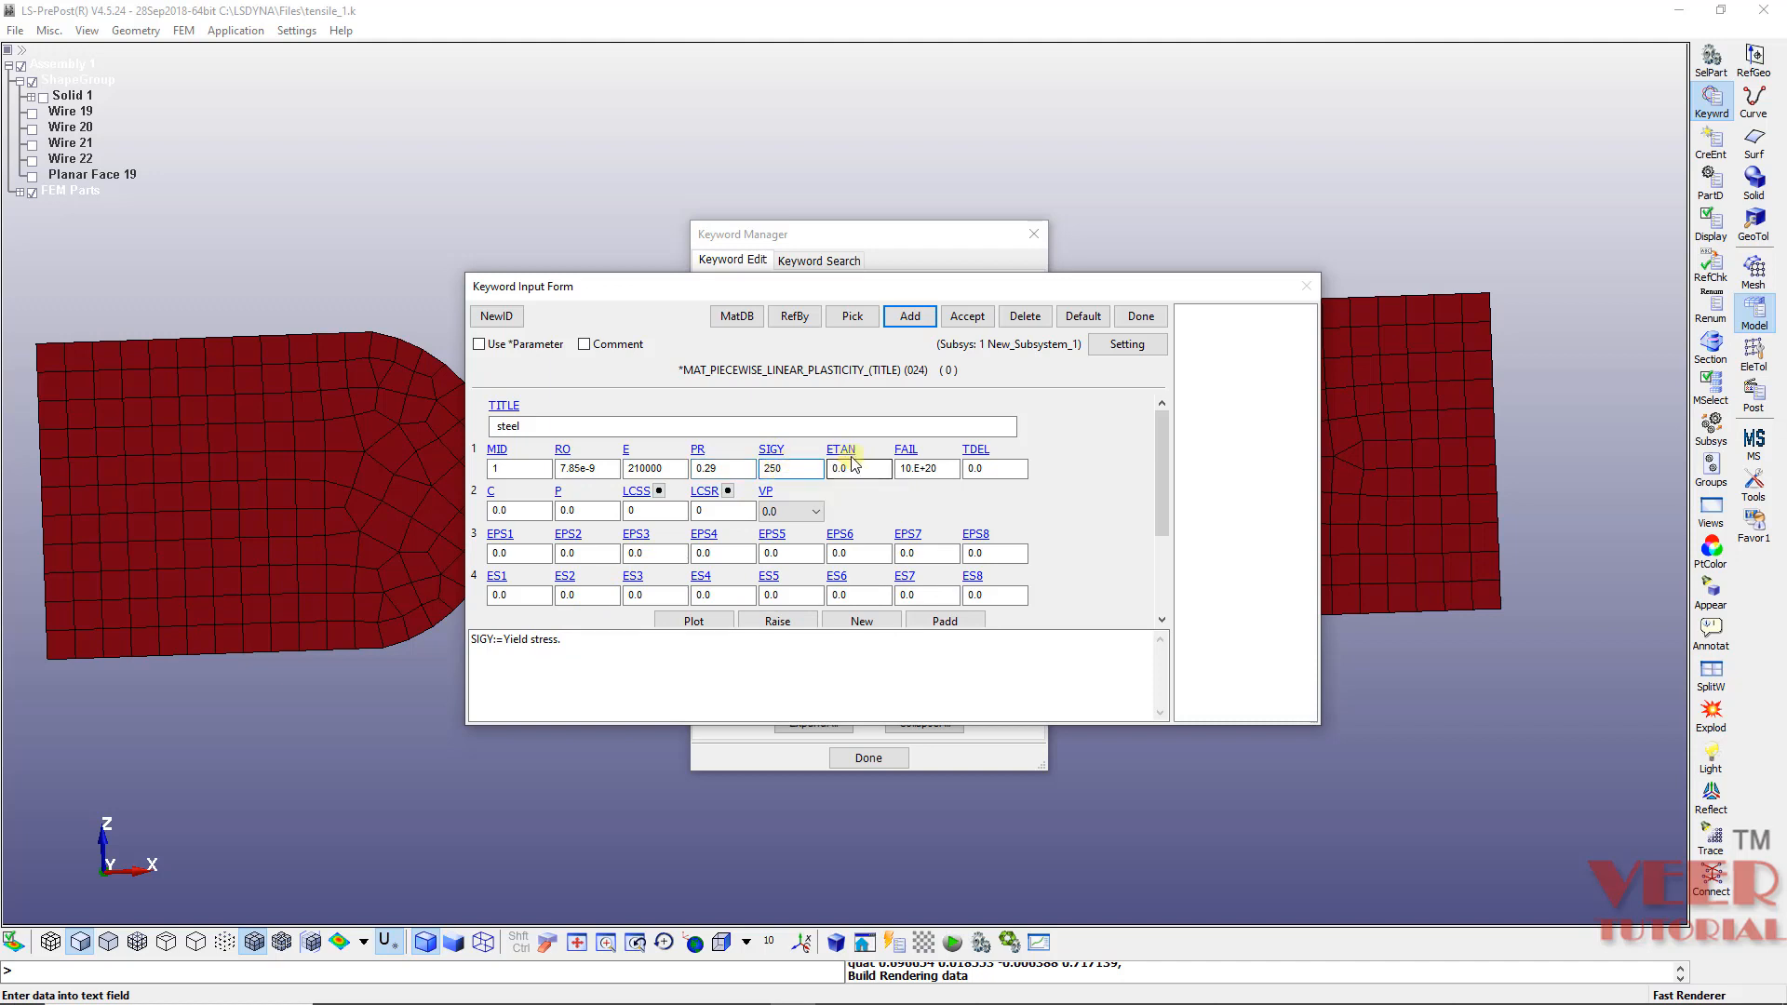
mouse_move(842, 454)
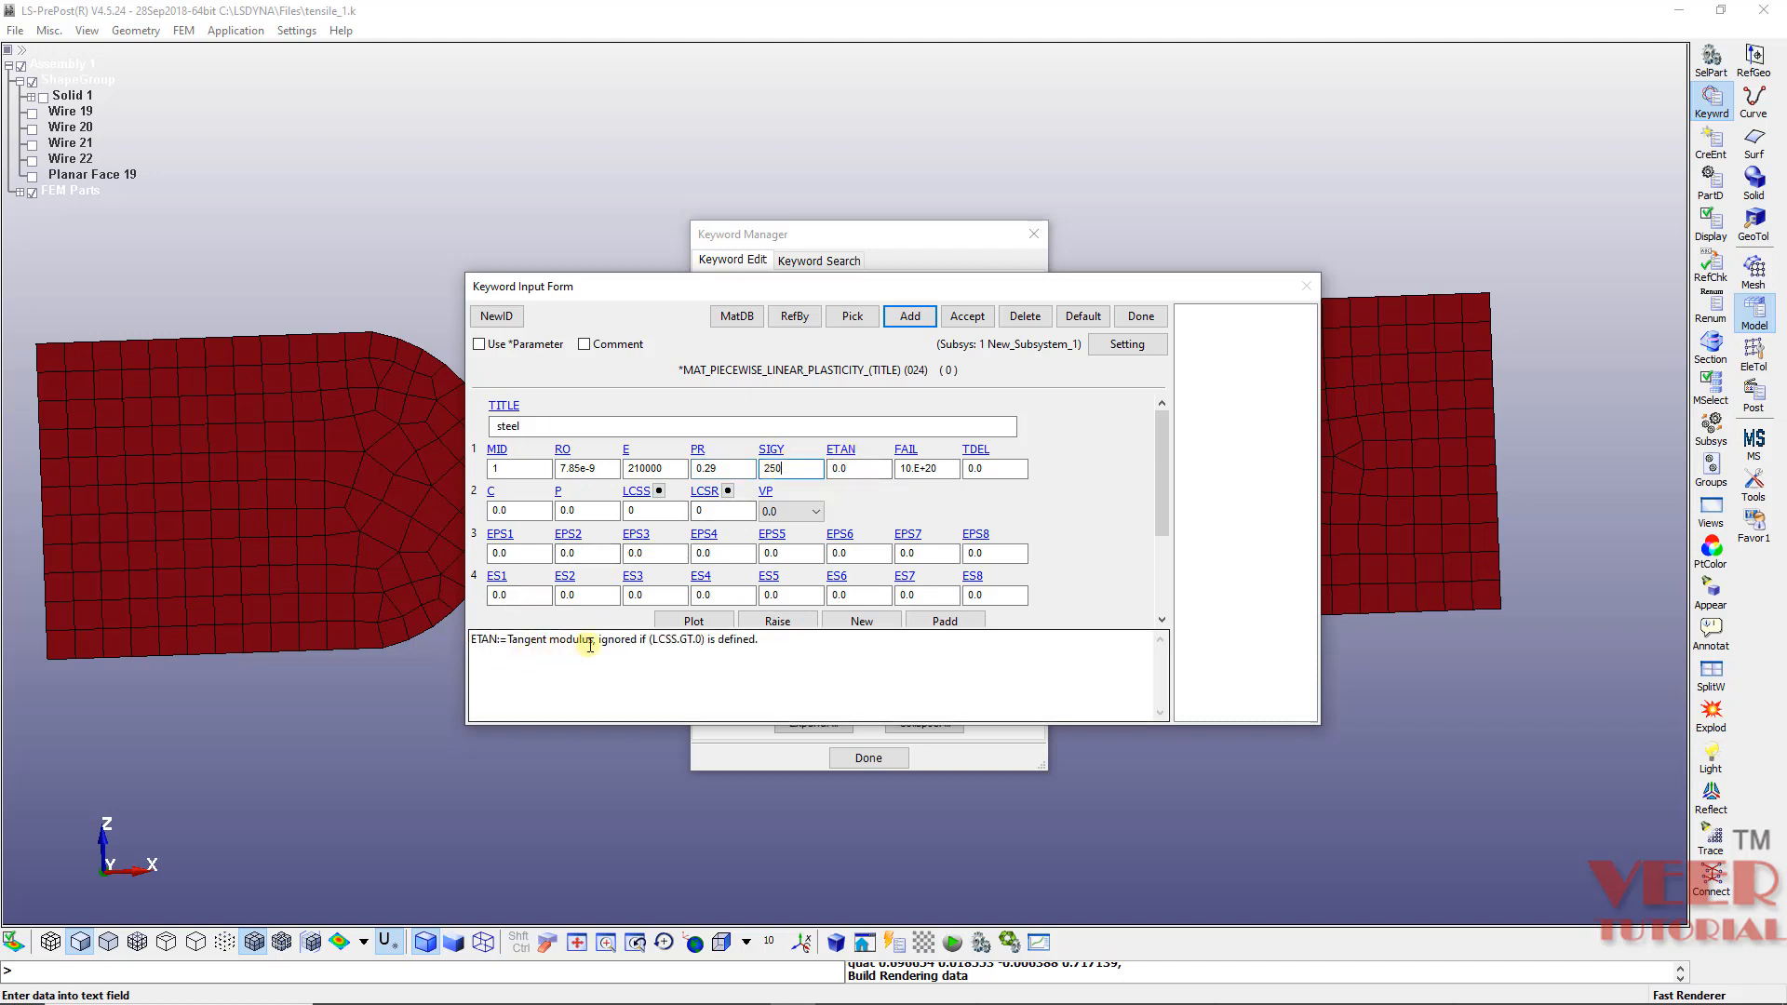
key(Tab)
click(796, 470)
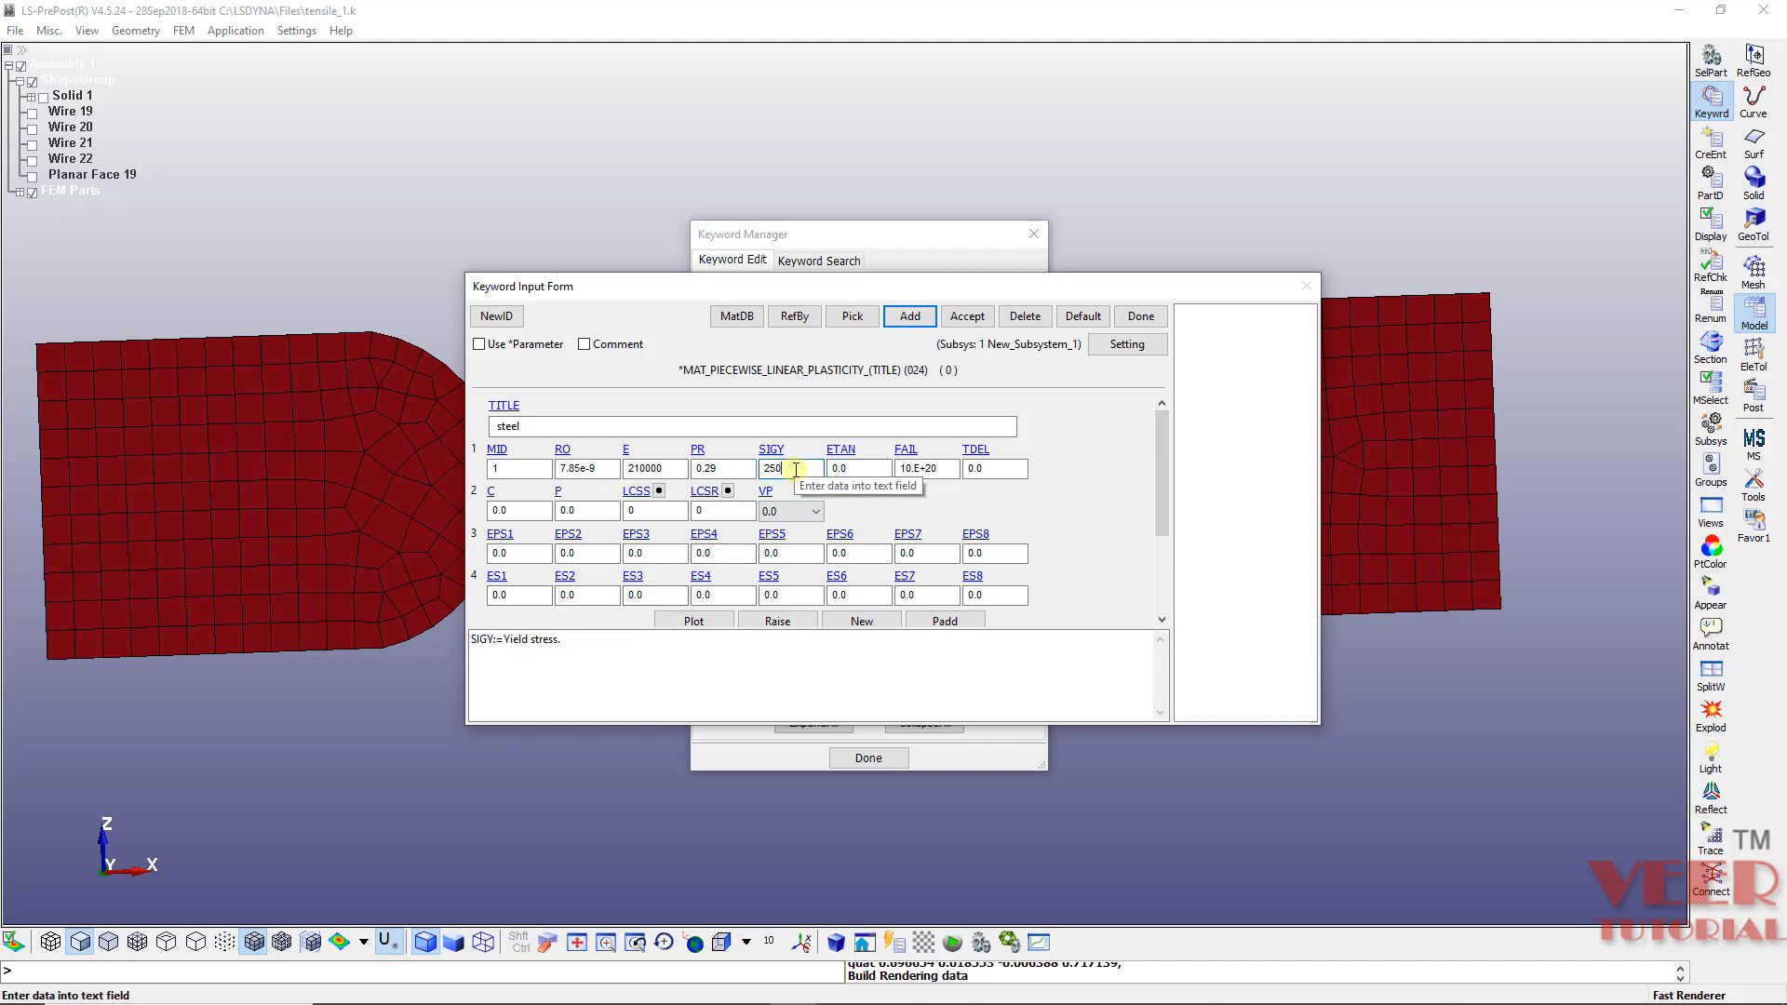
text(100)
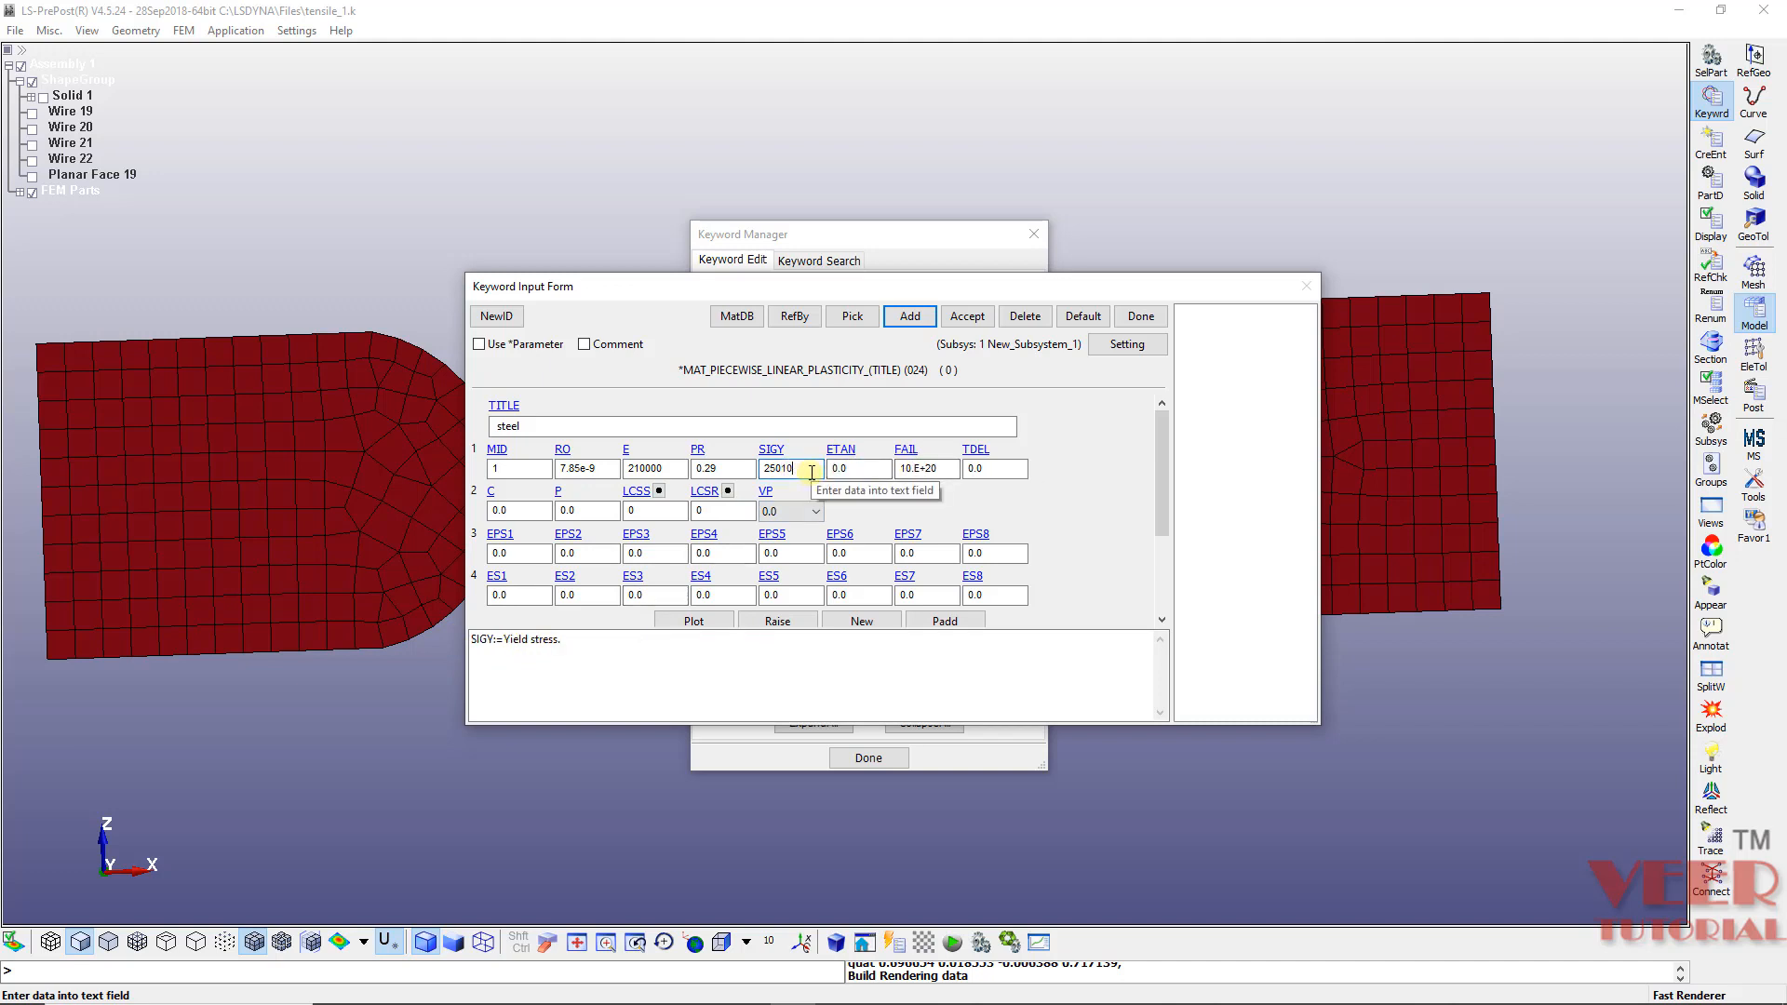
key(BackSpace)
key(BackSpace)
key(Tab)
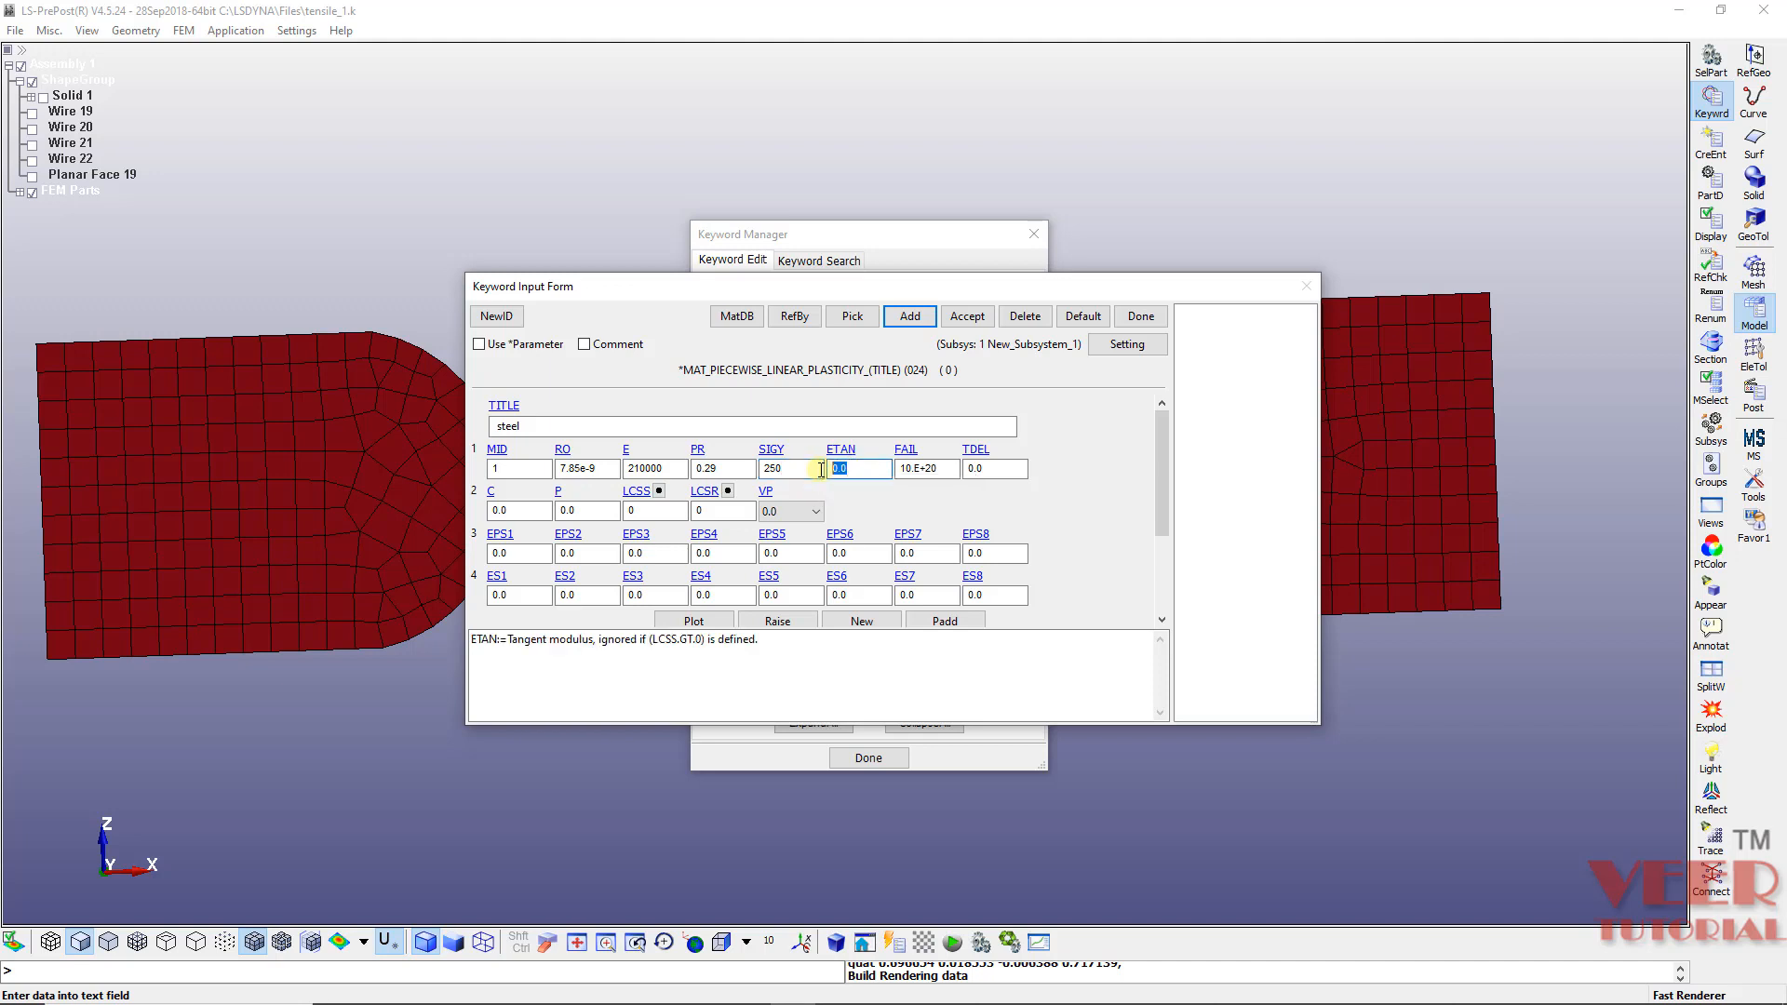
text(1000)
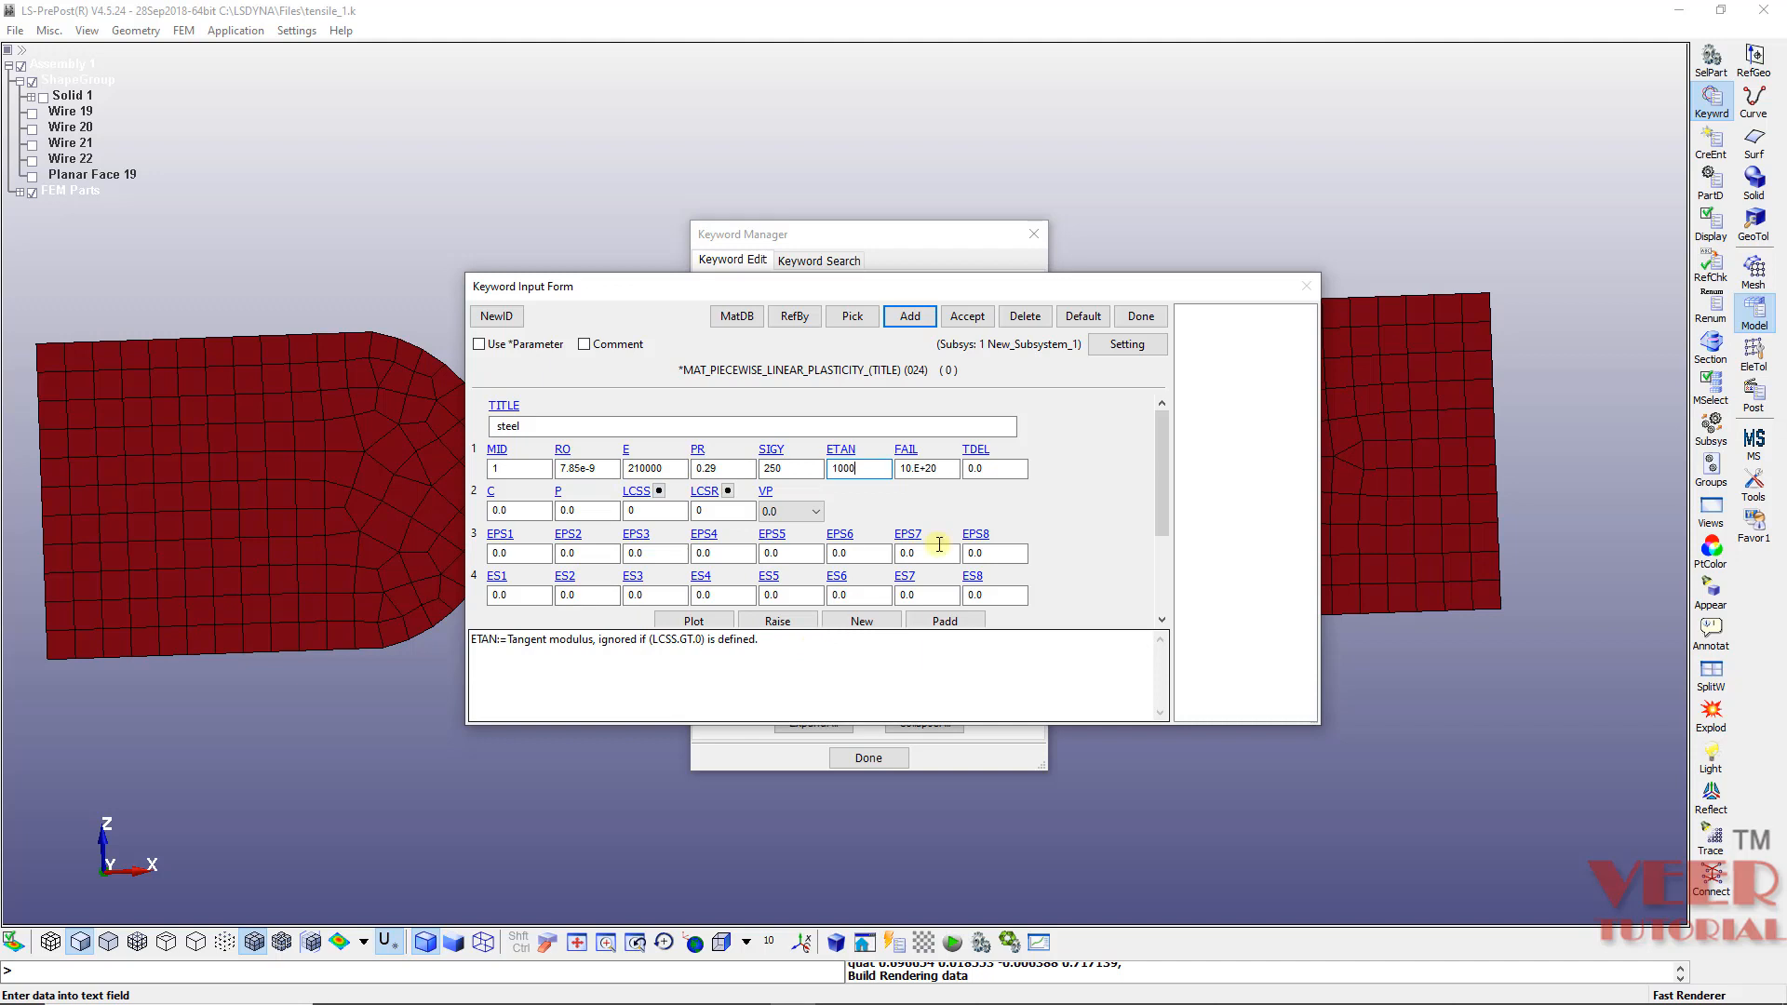
click(967, 317)
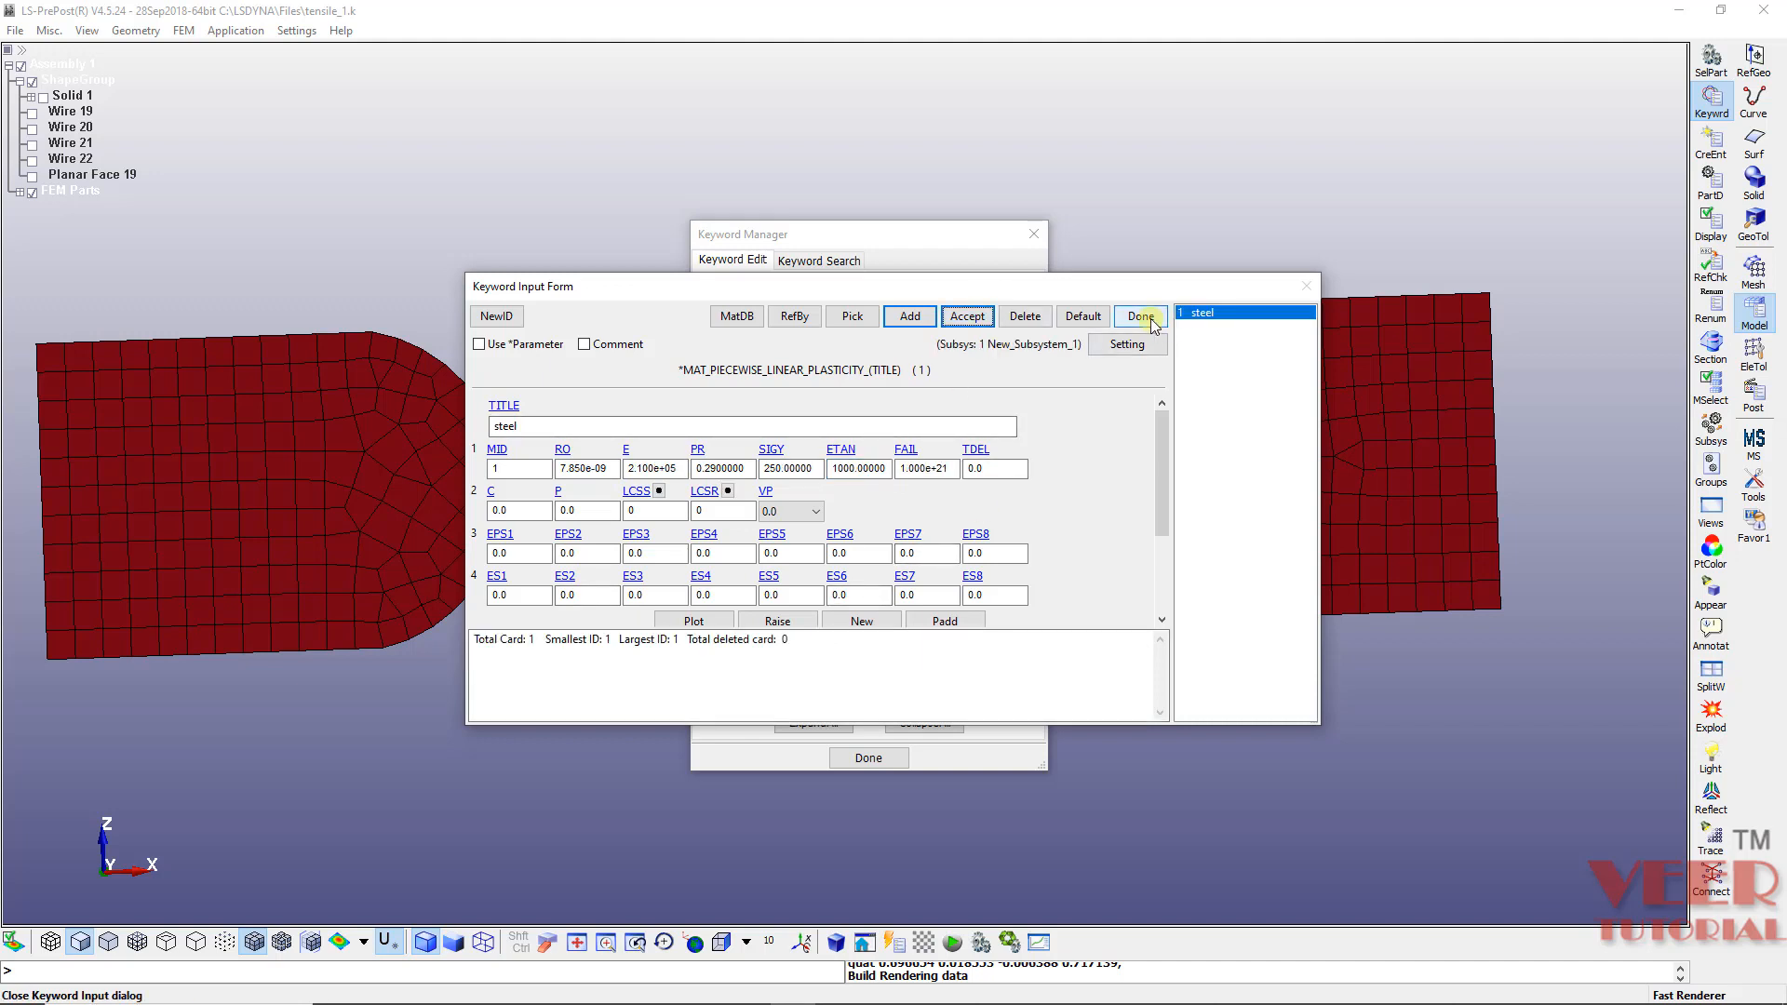
click(1145, 317)
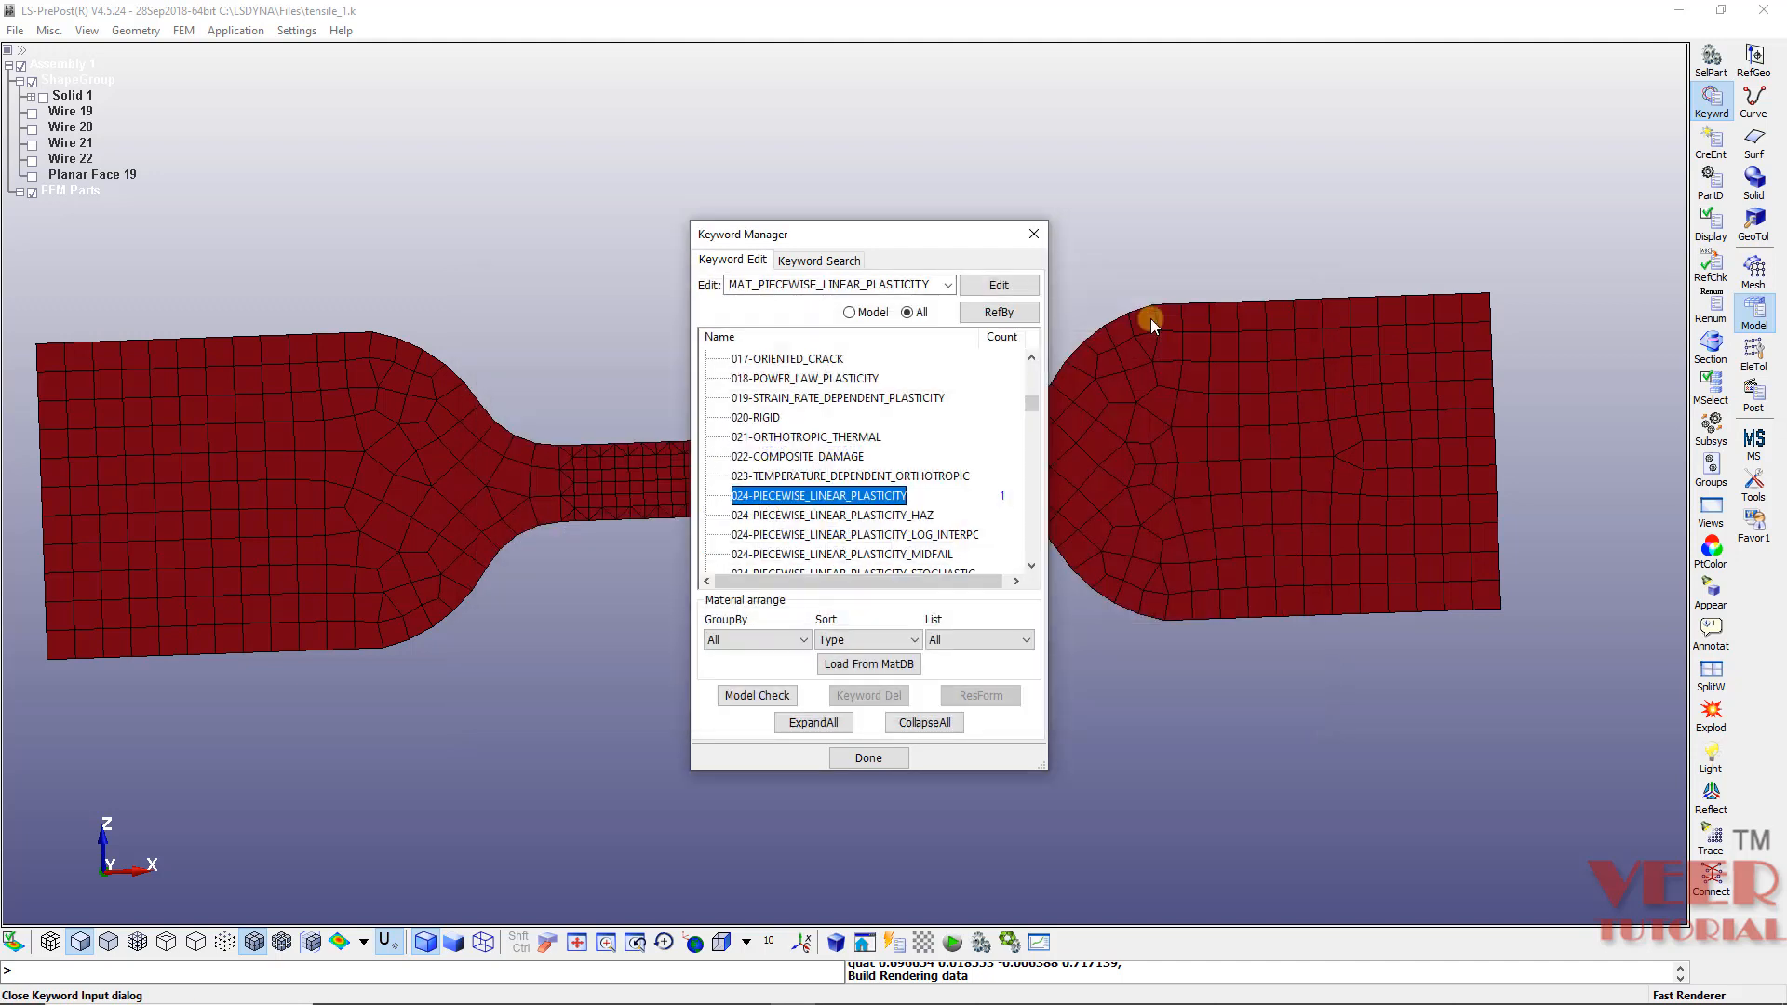
Step: Start a new SECTION_SHELL keyword card with section ID 1 and title it shell_T3
click(934, 731)
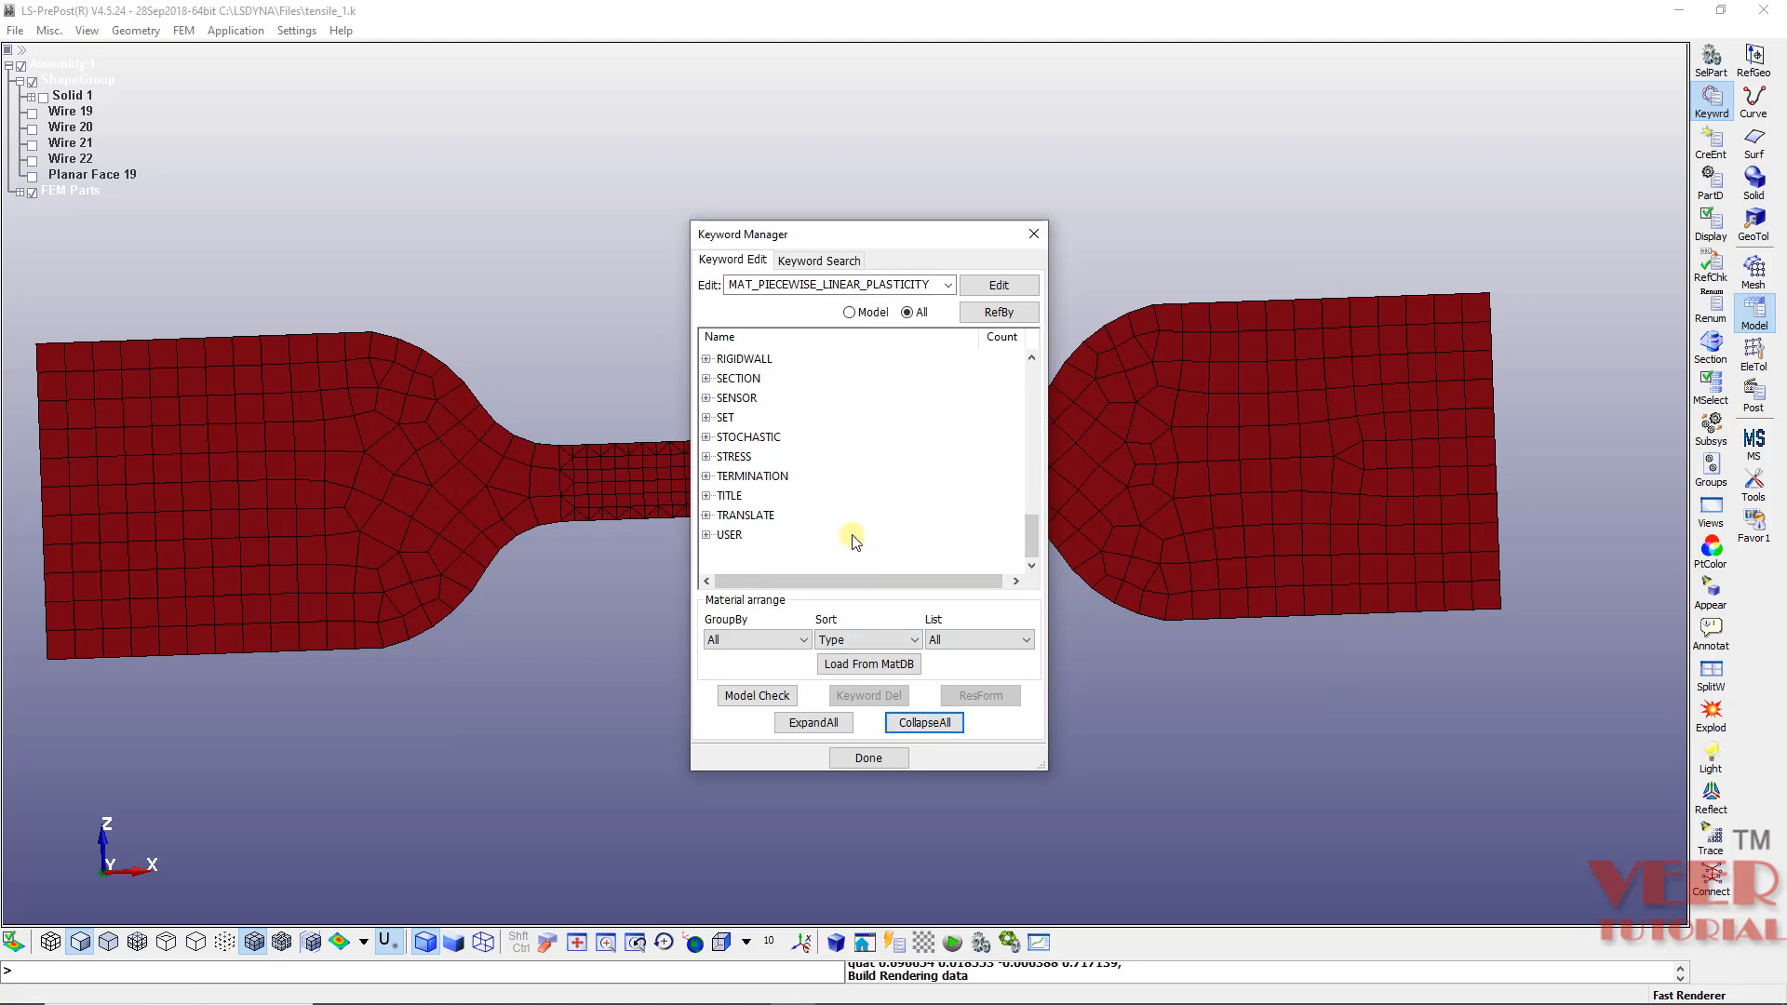
scroll(791, 446, up, 2)
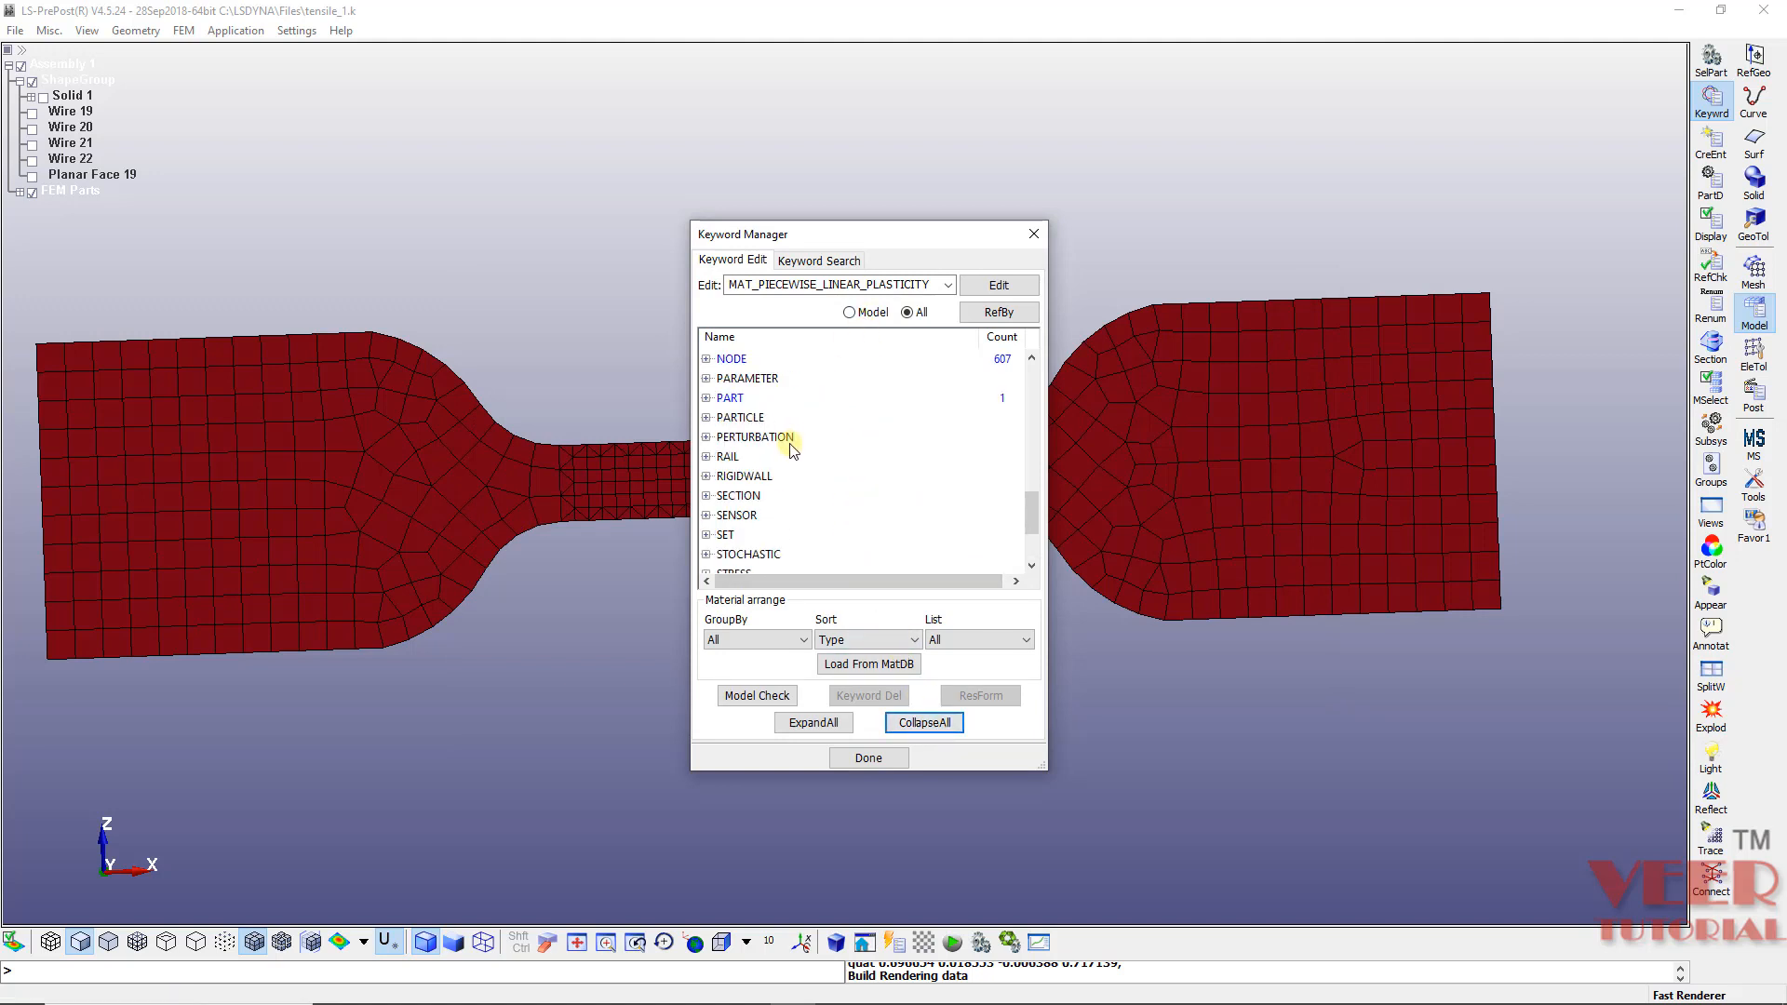
scroll(745, 419, down, 2)
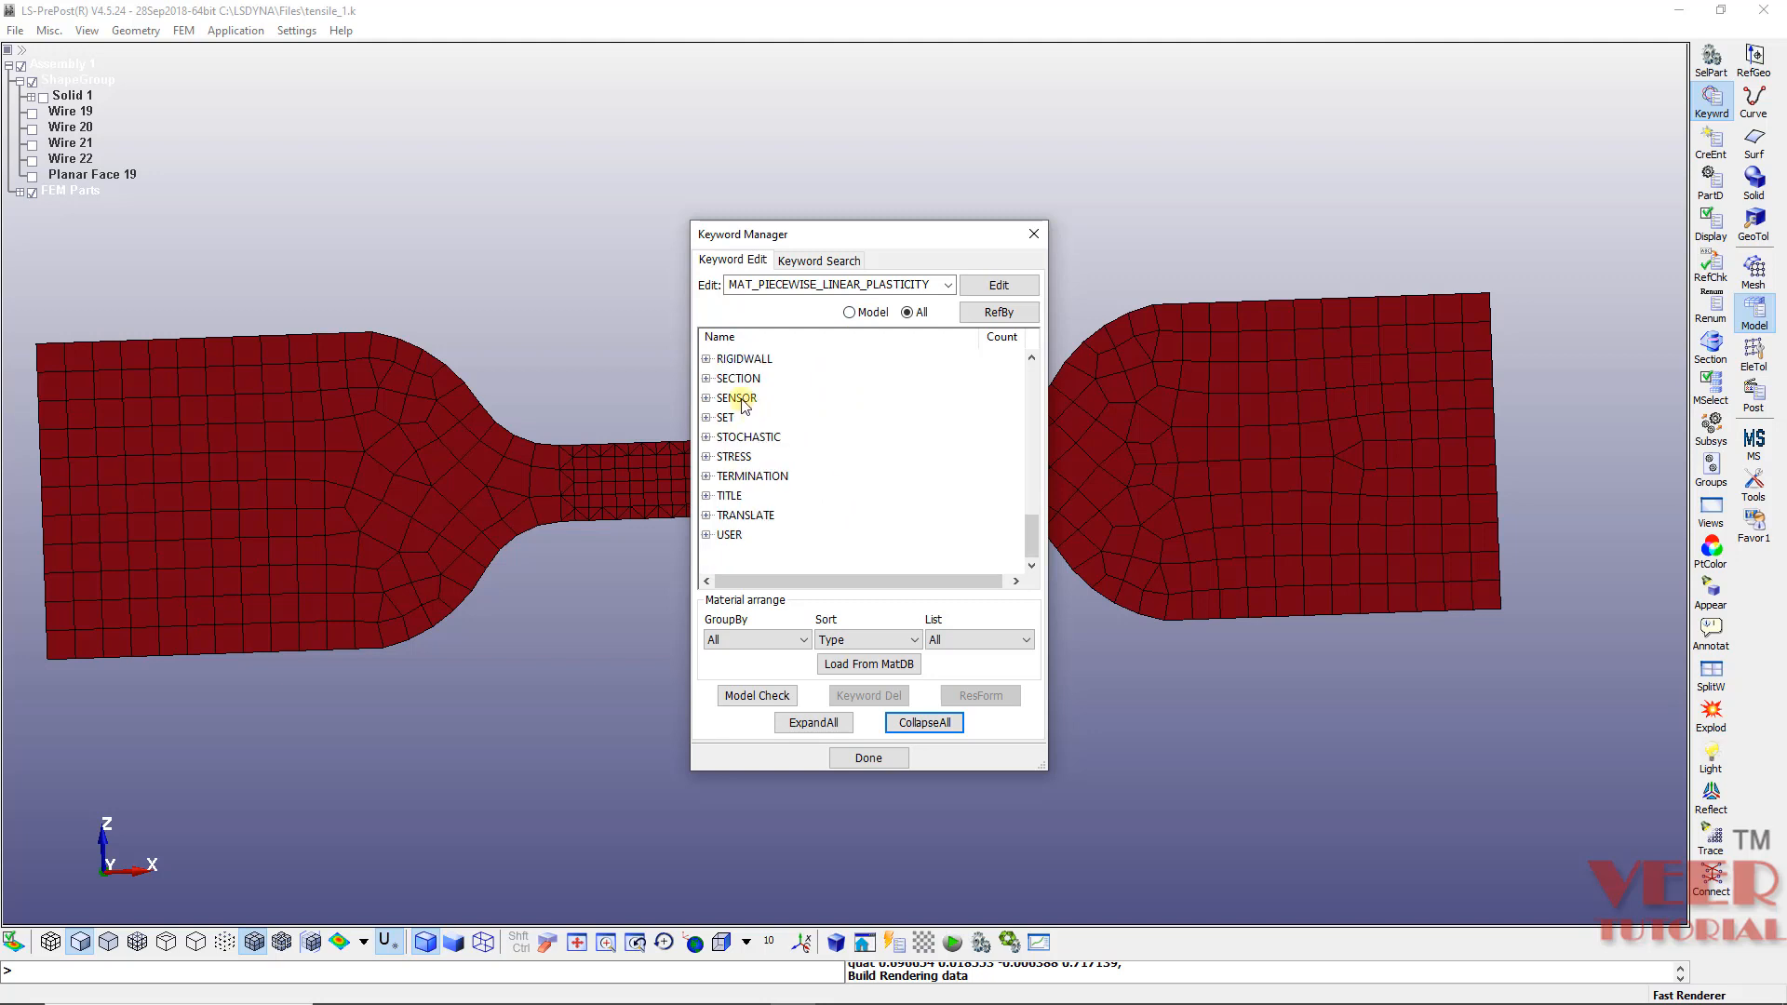
click(705, 381)
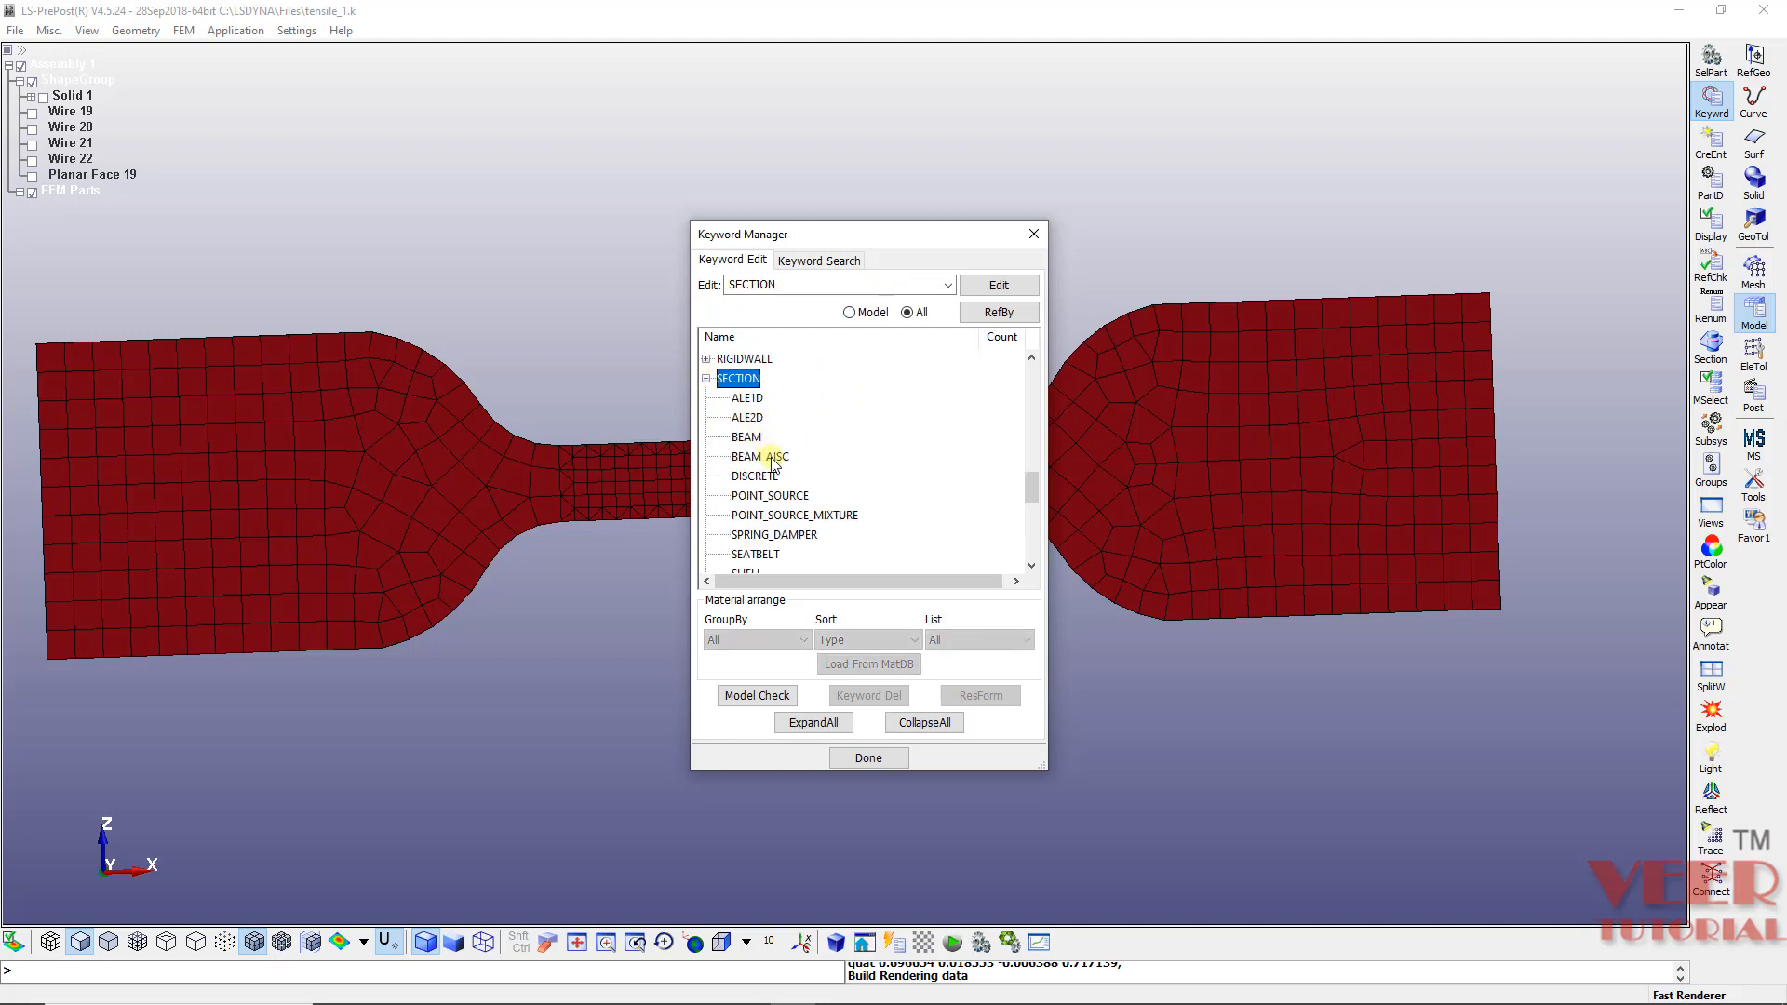
scroll(772, 463, down, 2)
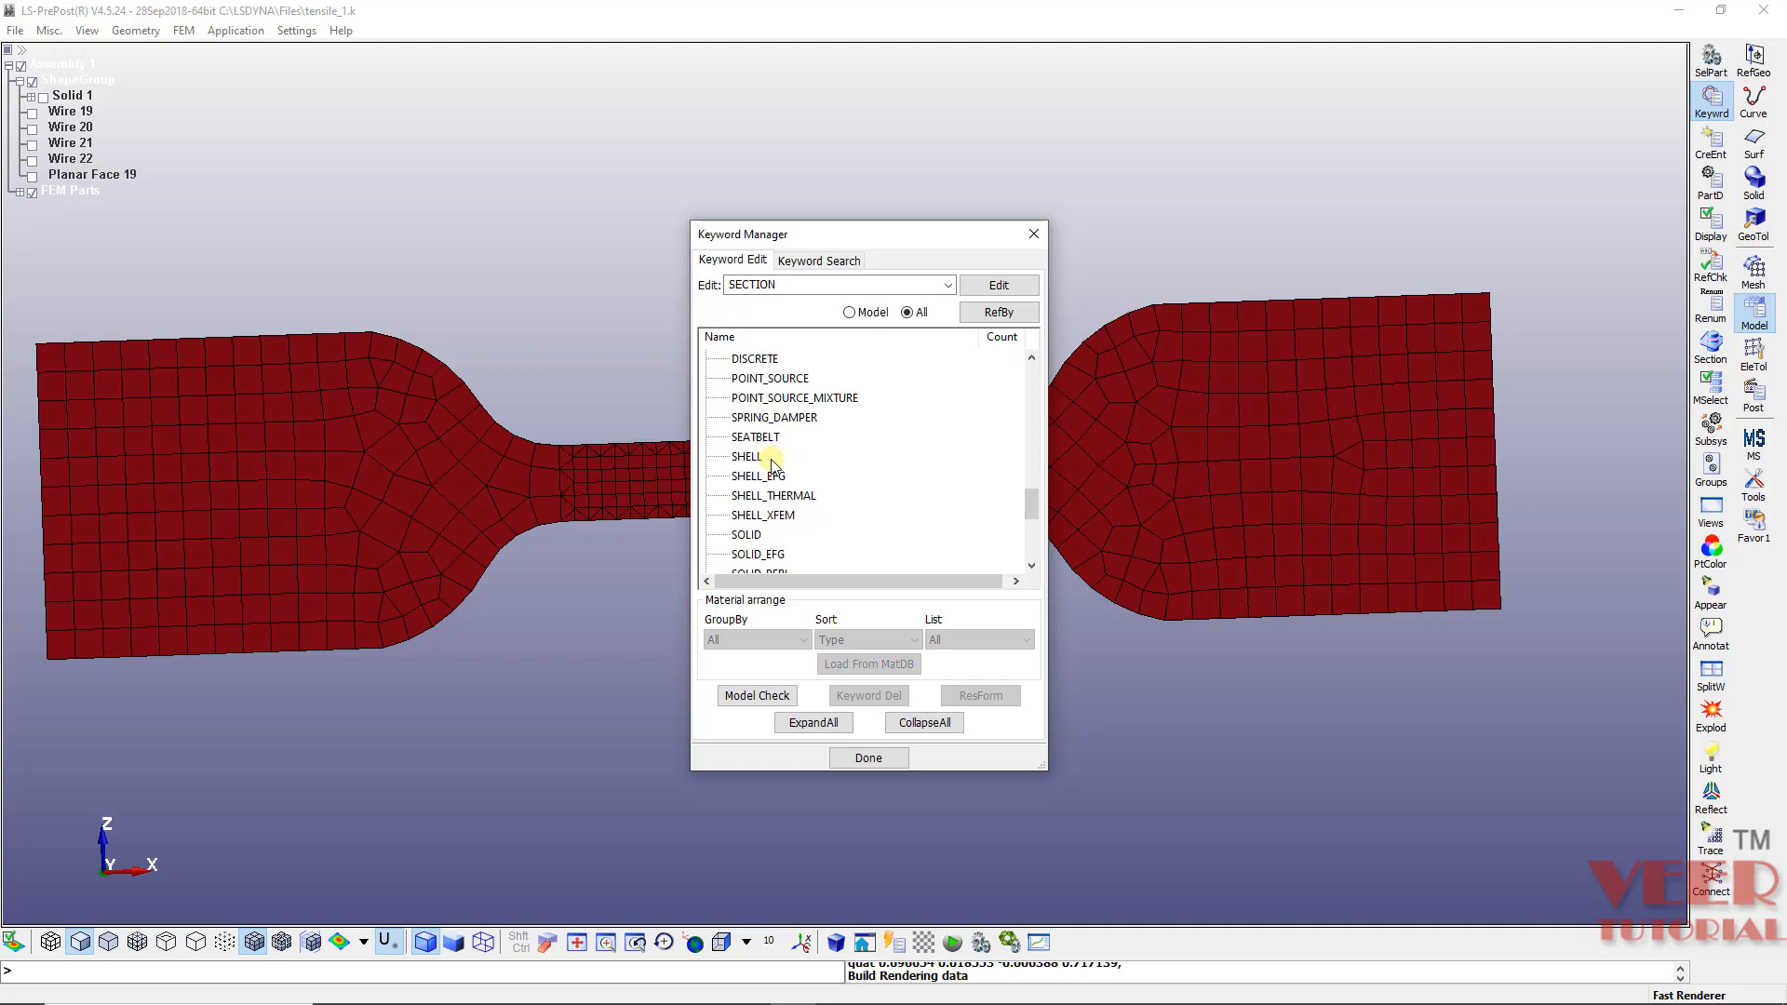
double_click(749, 457)
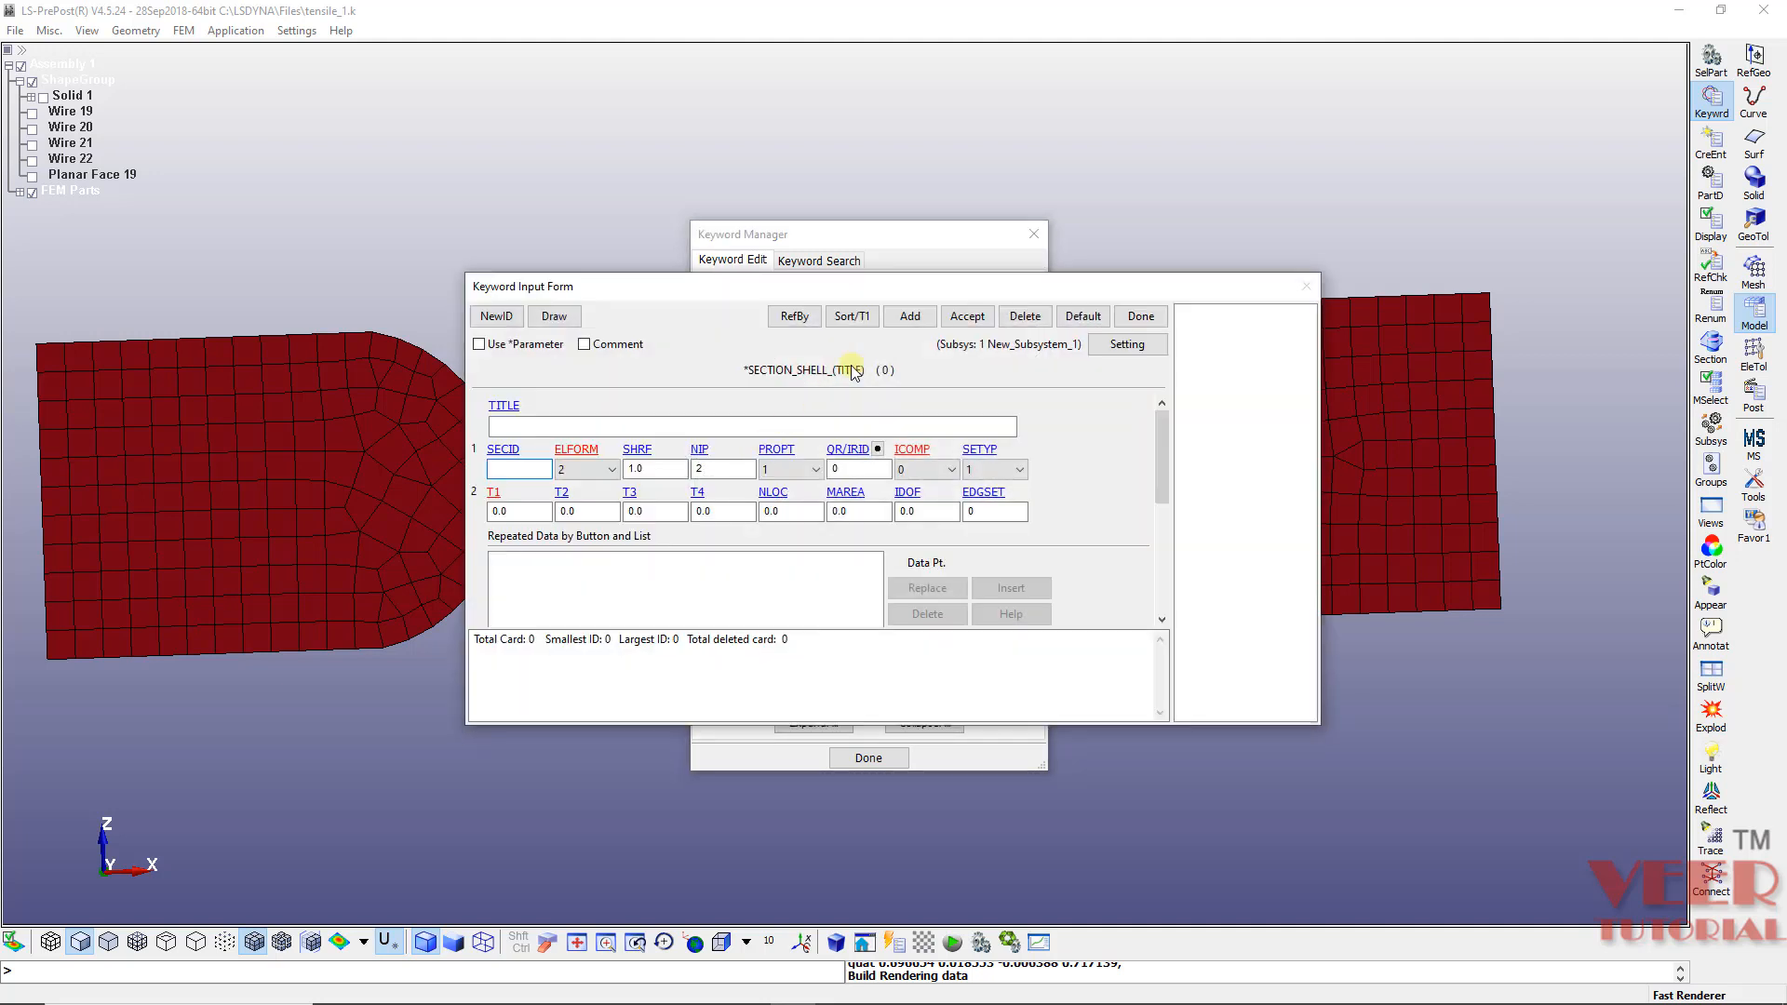
click(626, 426)
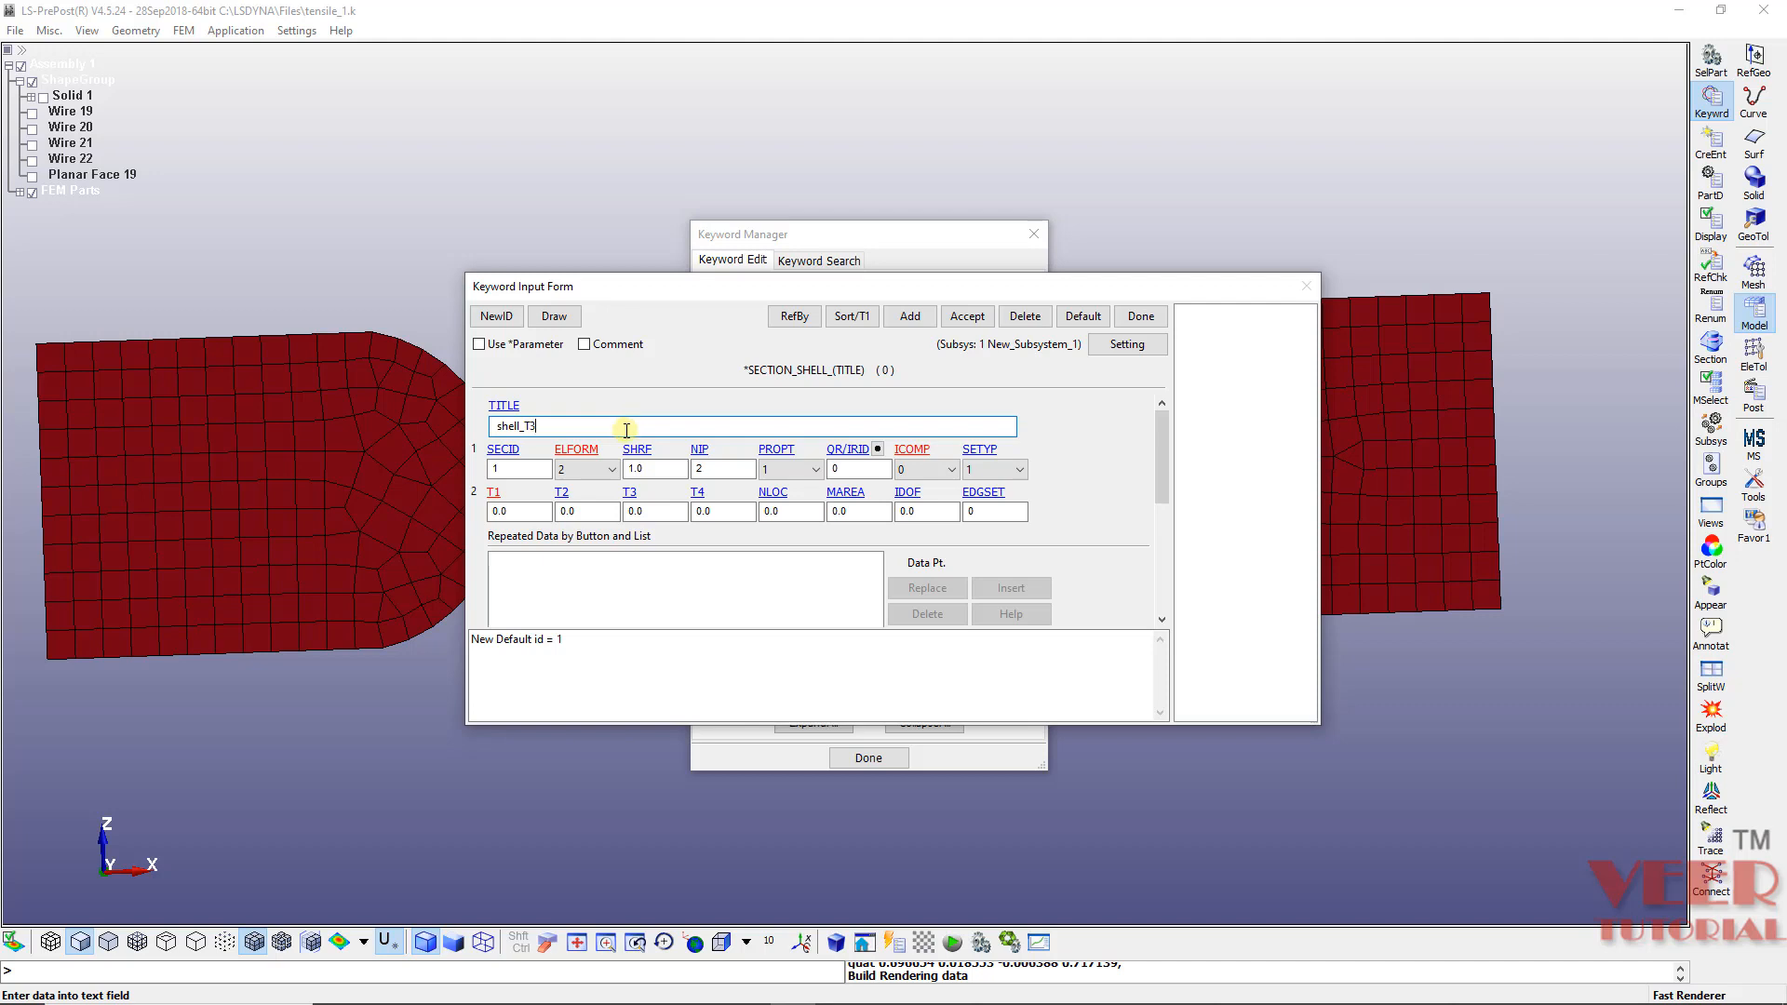
Step: Keep element formulation 2 (Belytschko-Tsay), set the shell thickness T1 to 3, and accept and close the section card
mouse_move(589, 450)
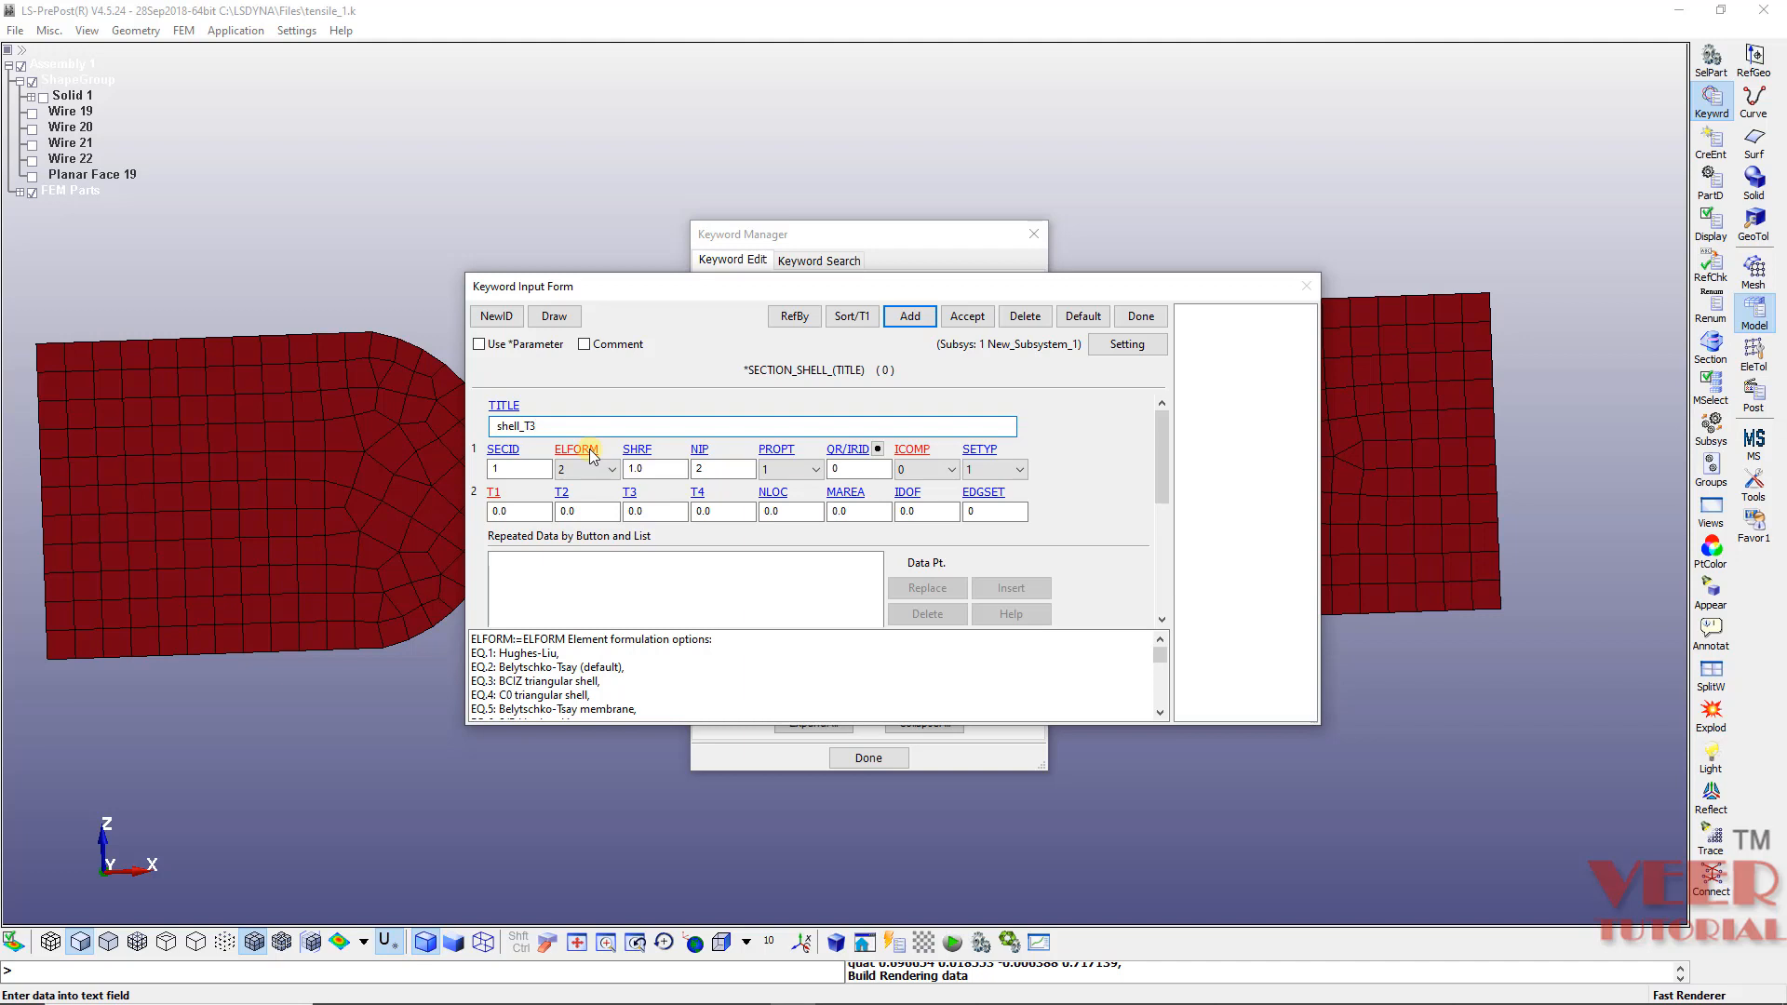
click(566, 471)
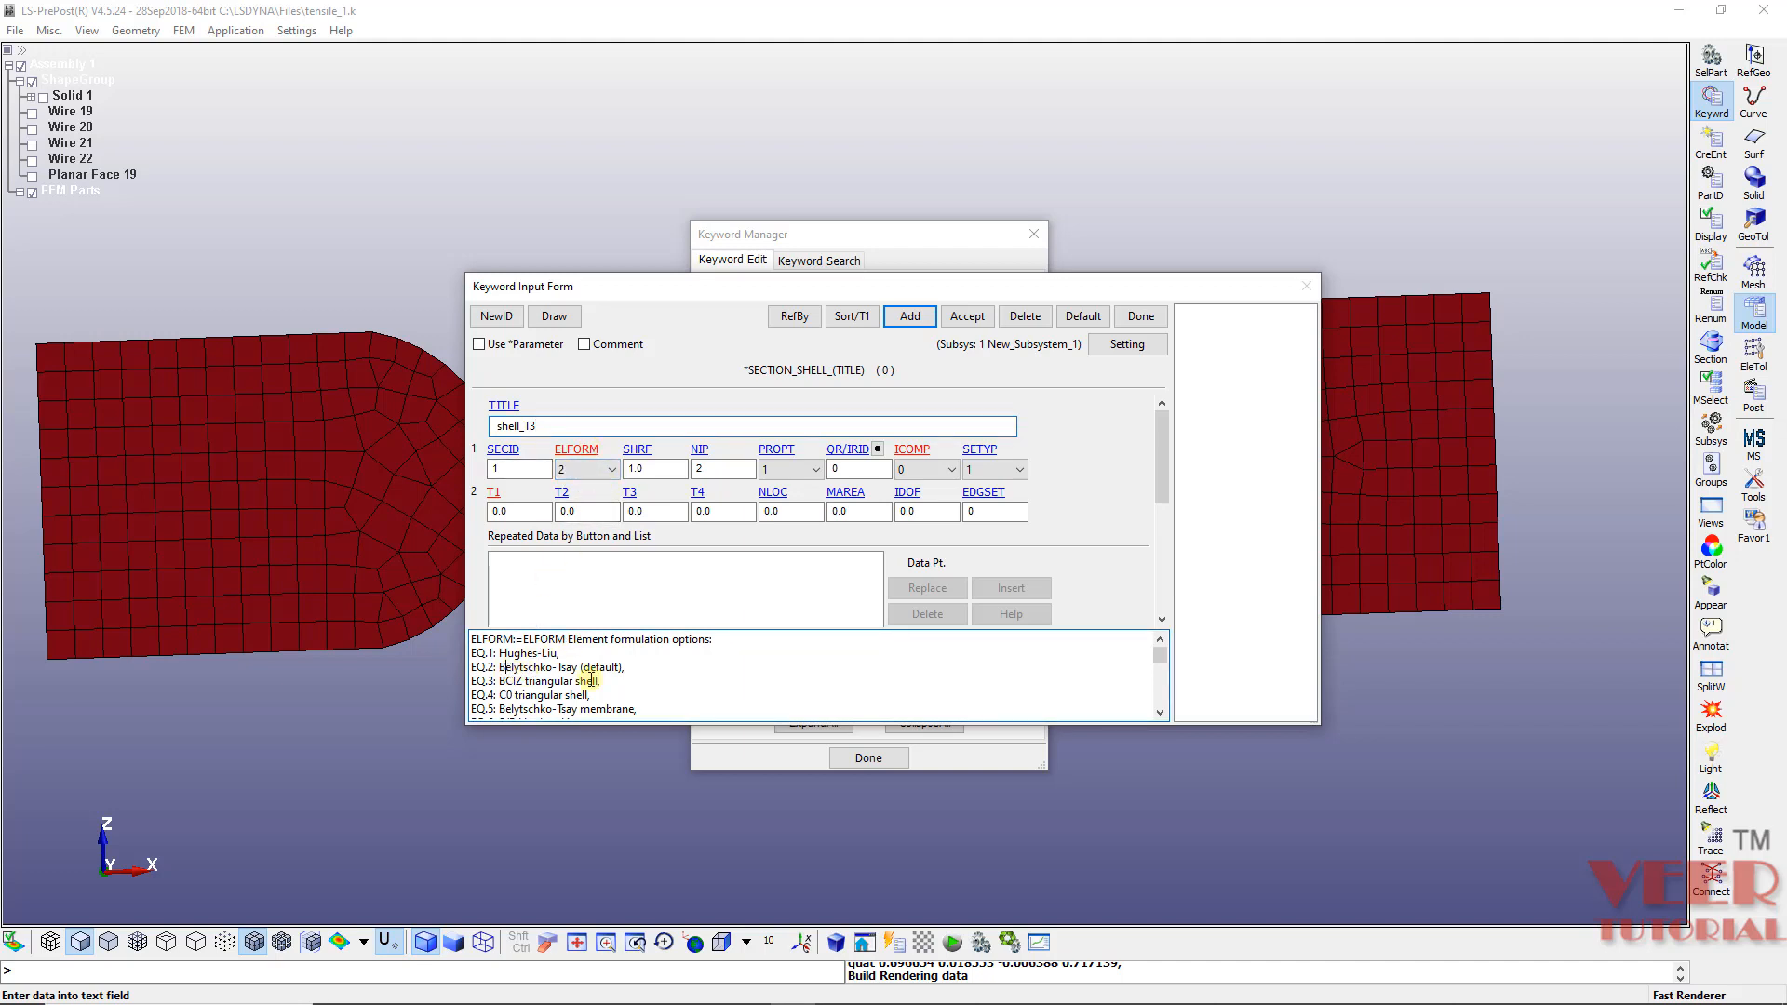
drag(507, 668, 621, 672)
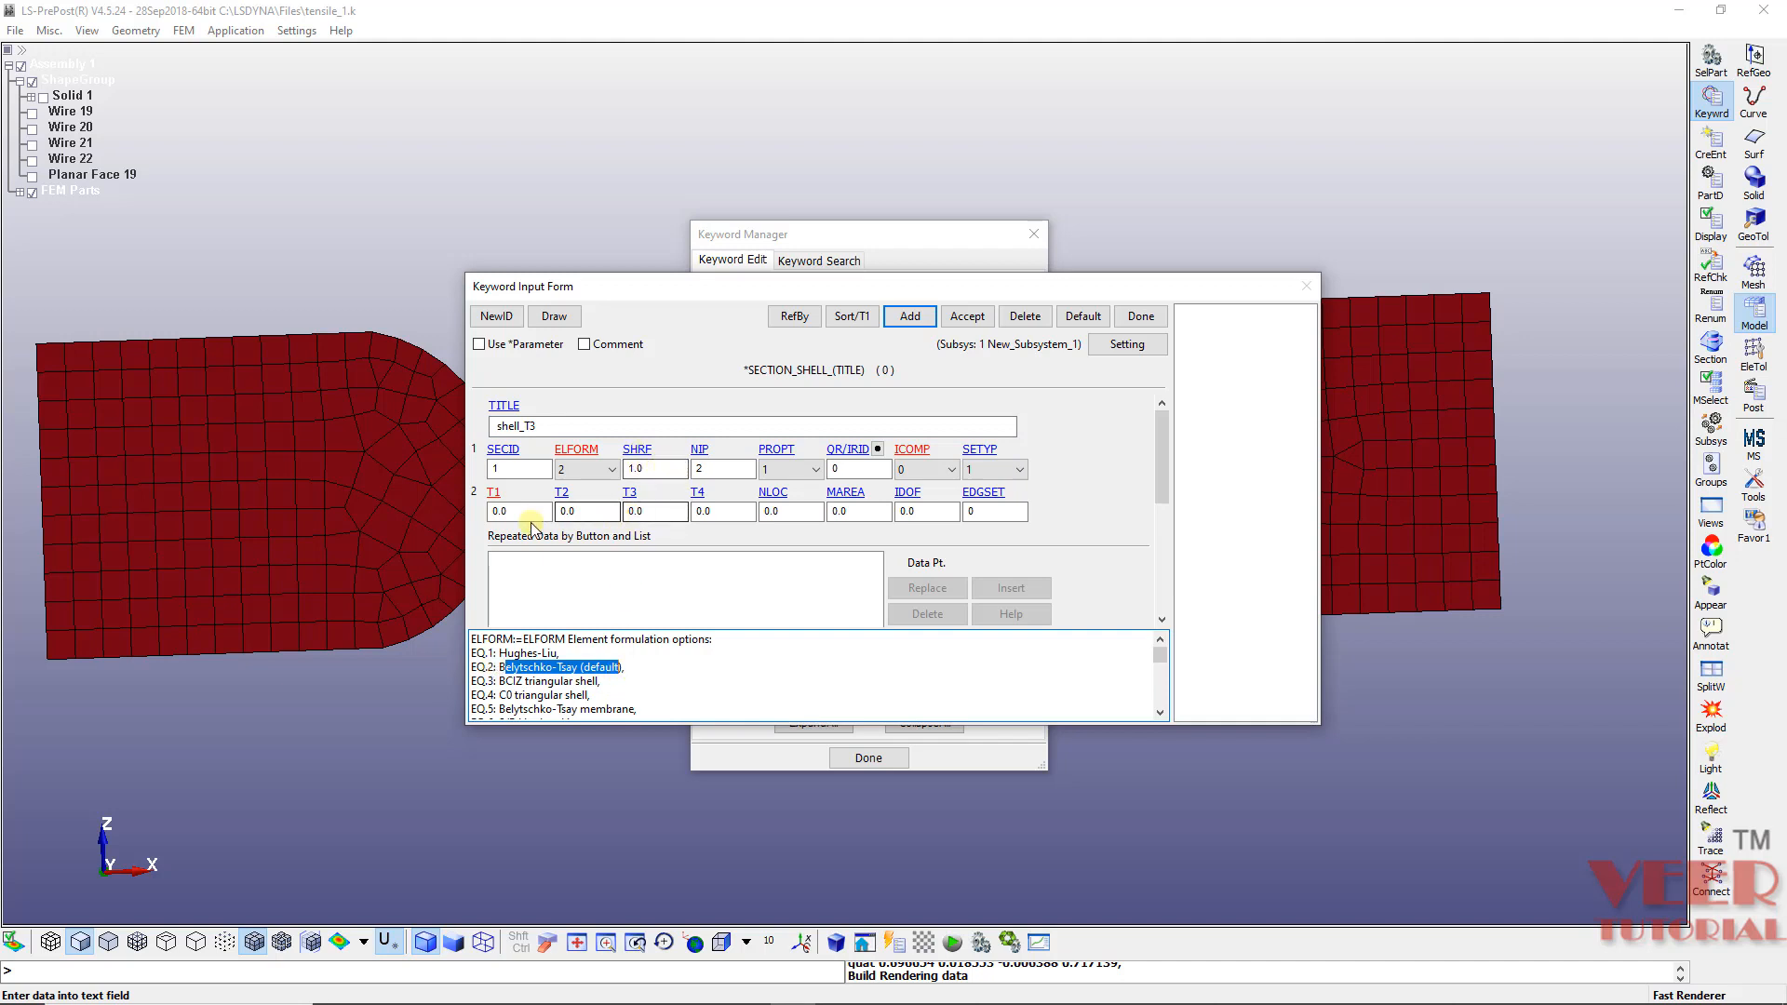
click(503, 512)
text(3)
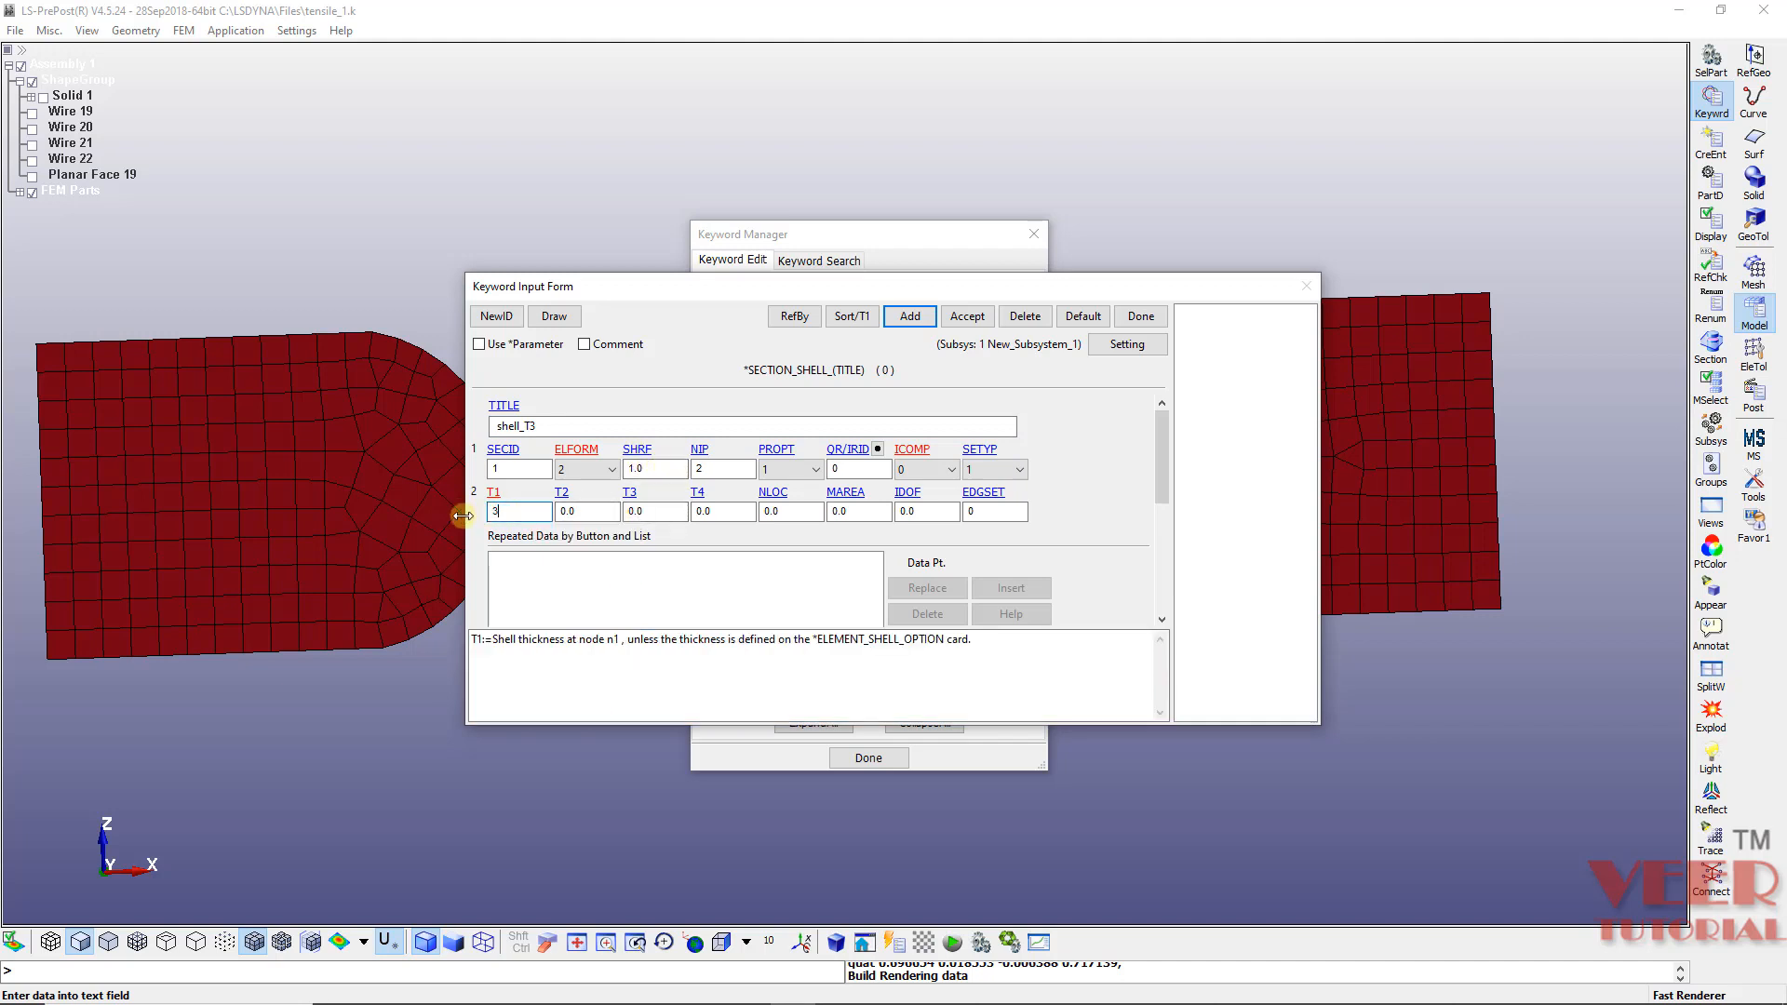
click(968, 317)
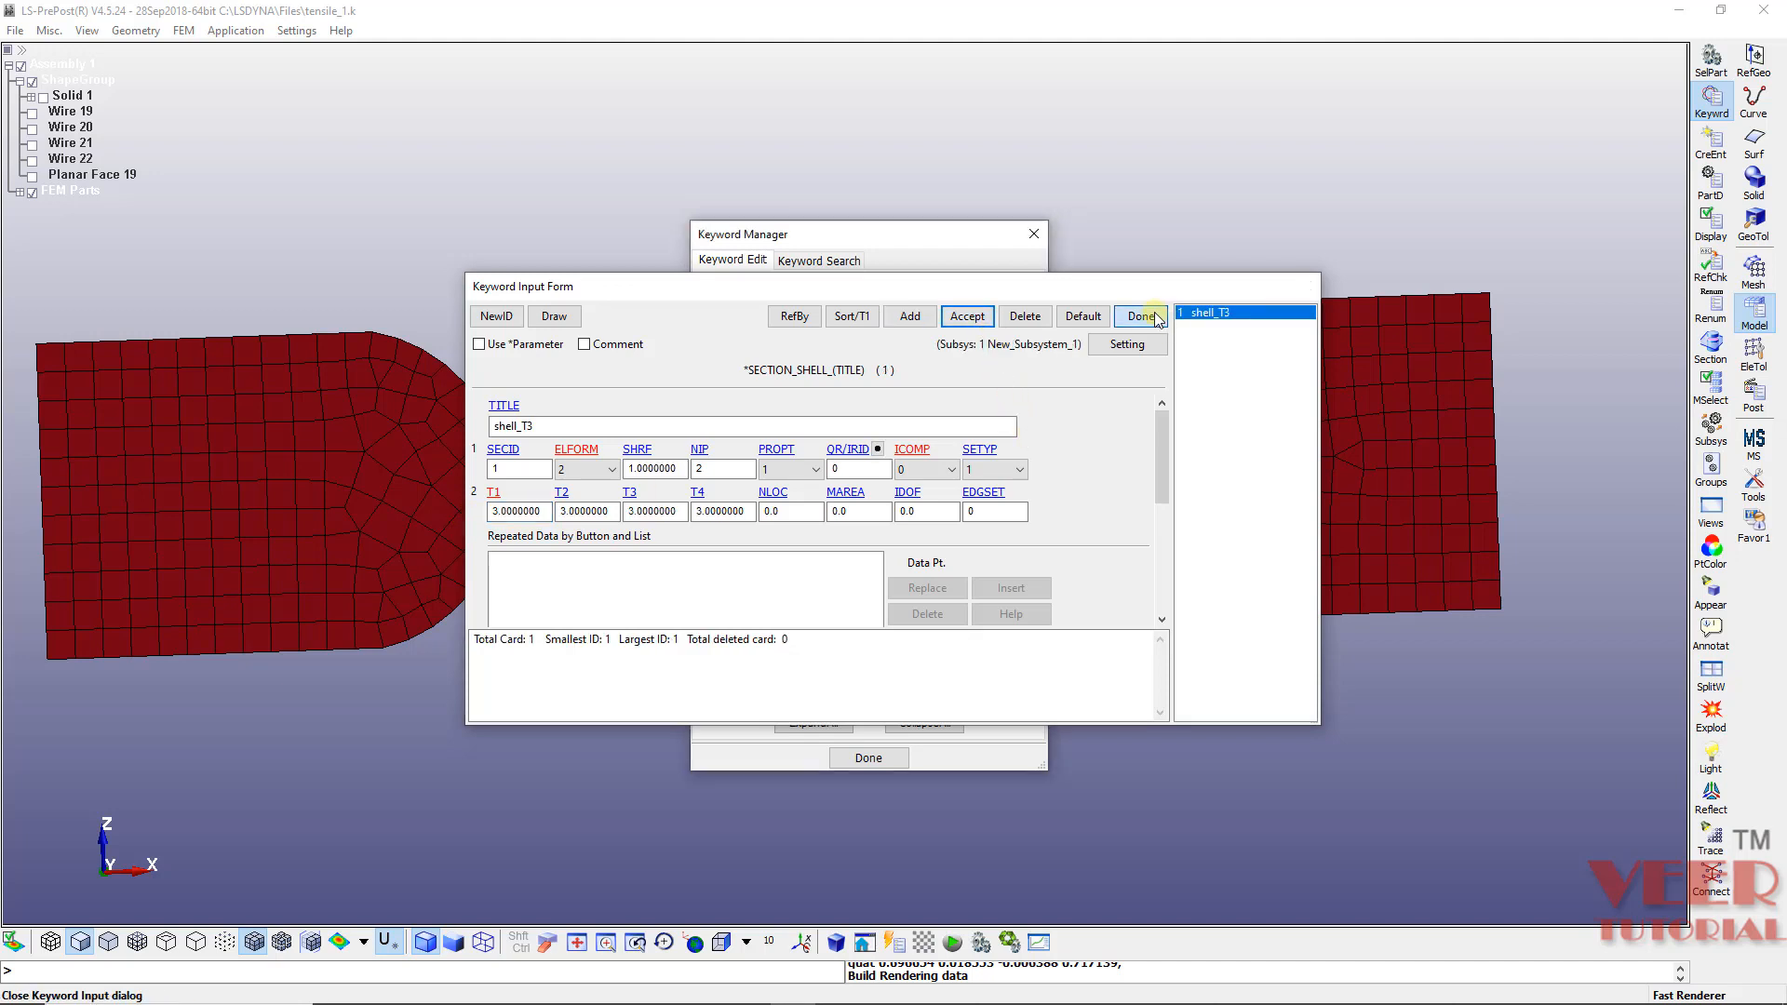
click(1140, 317)
Step: Collapse the keyword list and reopen the Tensile_specimen card under the PART keyword
click(924, 722)
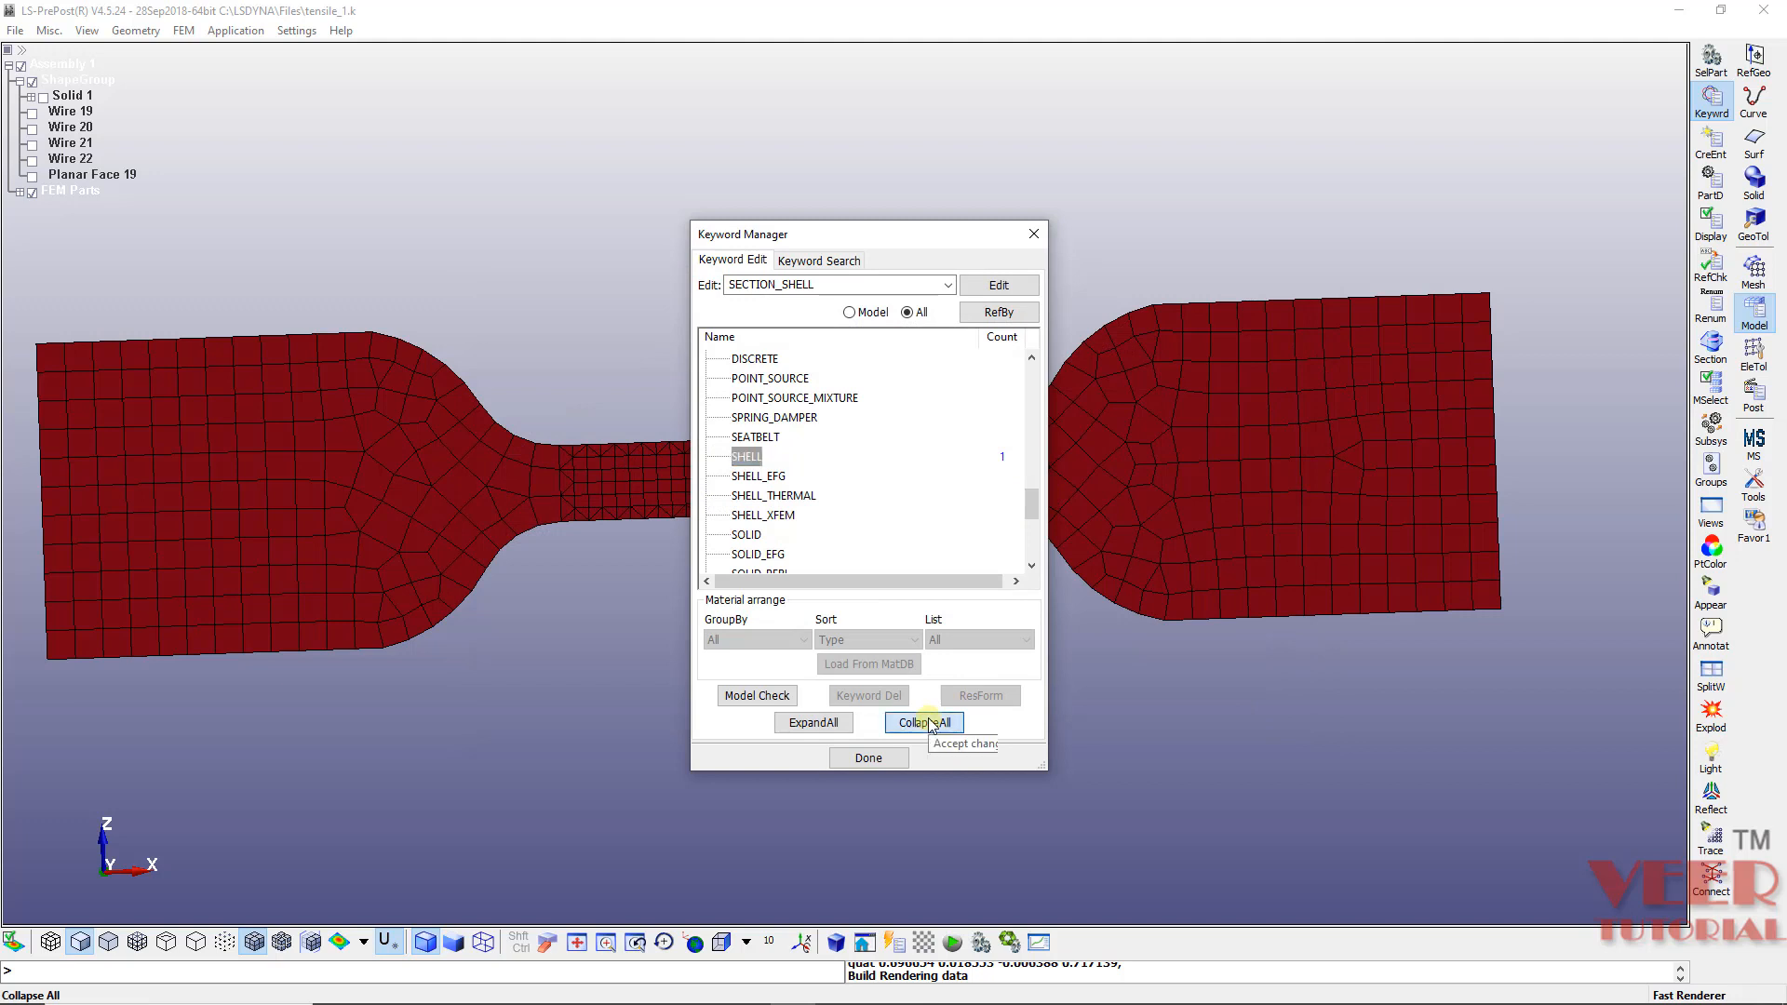
scroll(873, 465, up, 1)
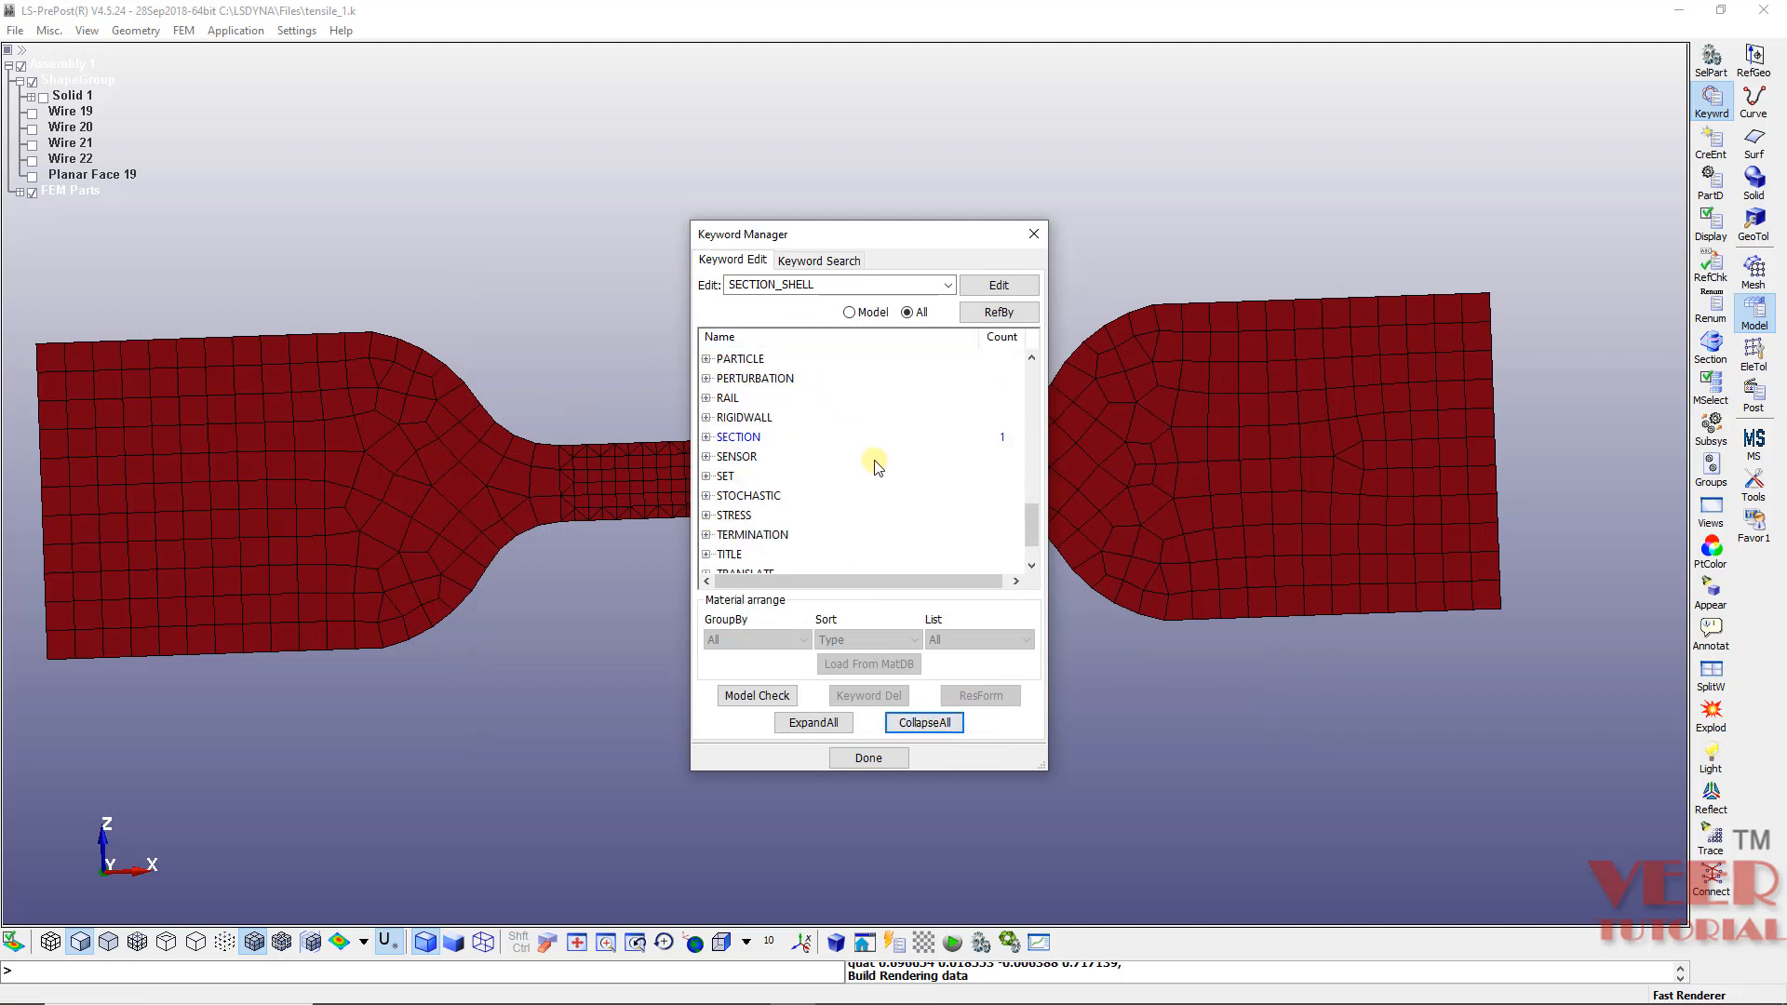
scroll(875, 466, up, 2)
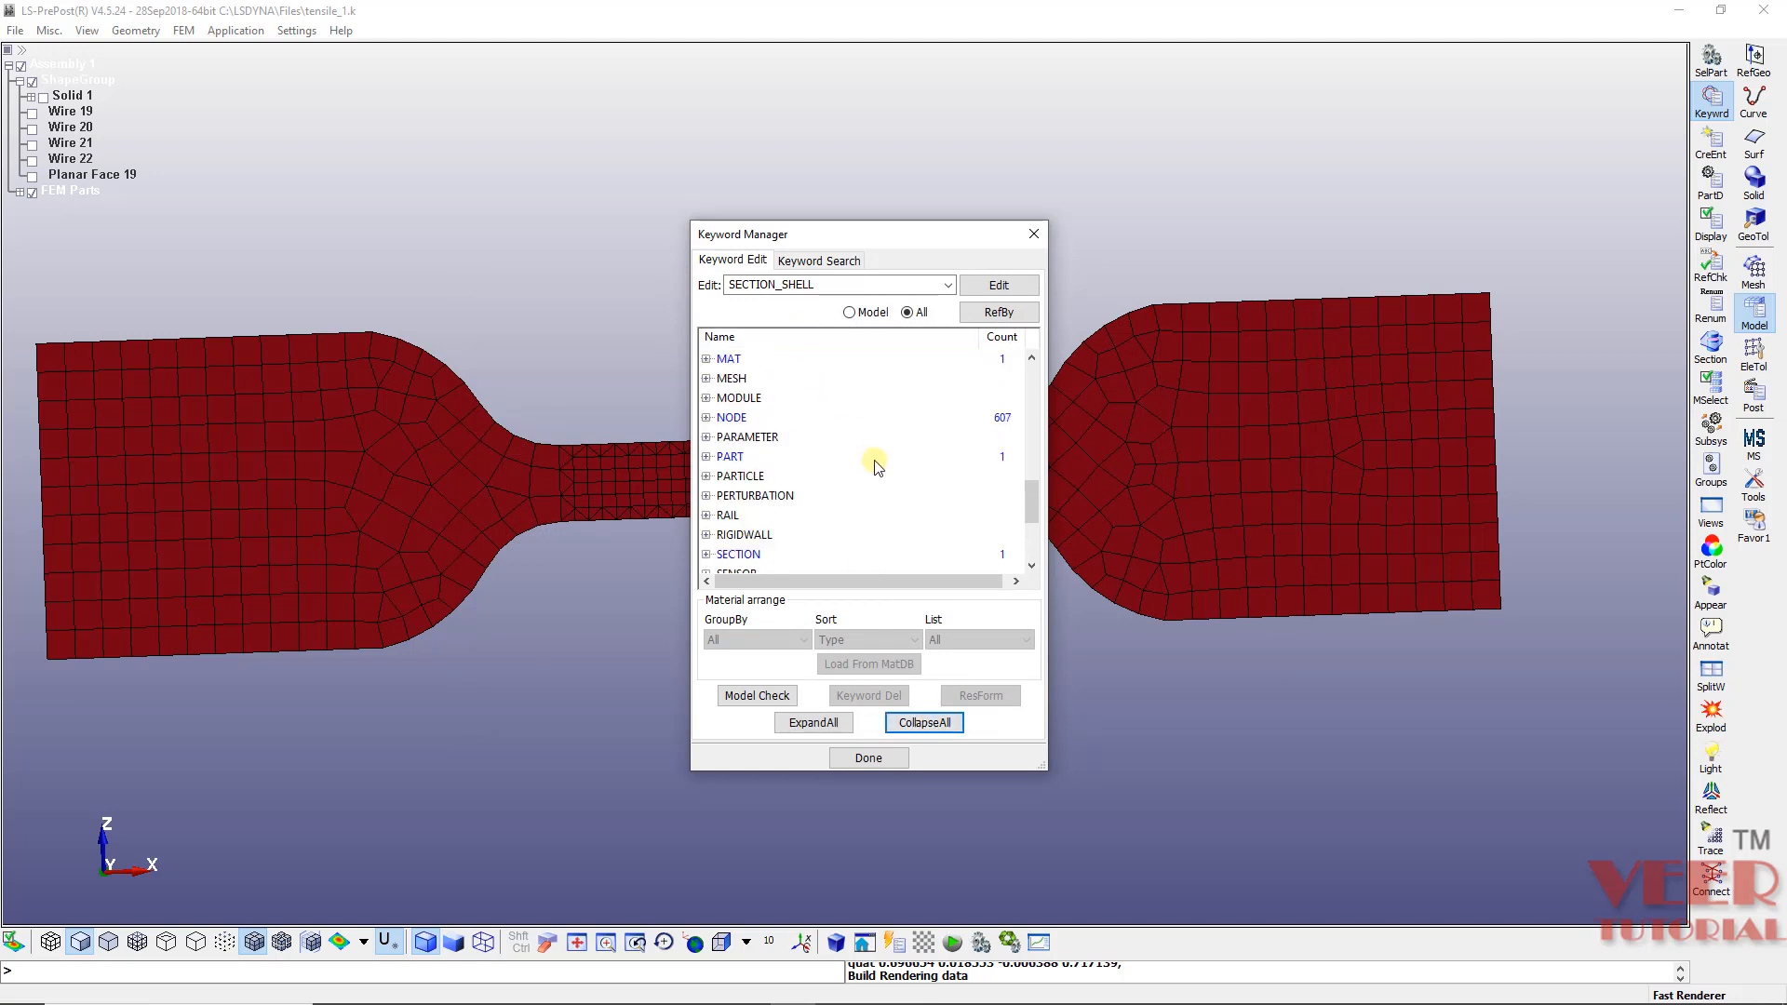
click(707, 457)
click(730, 456)
double_click(744, 477)
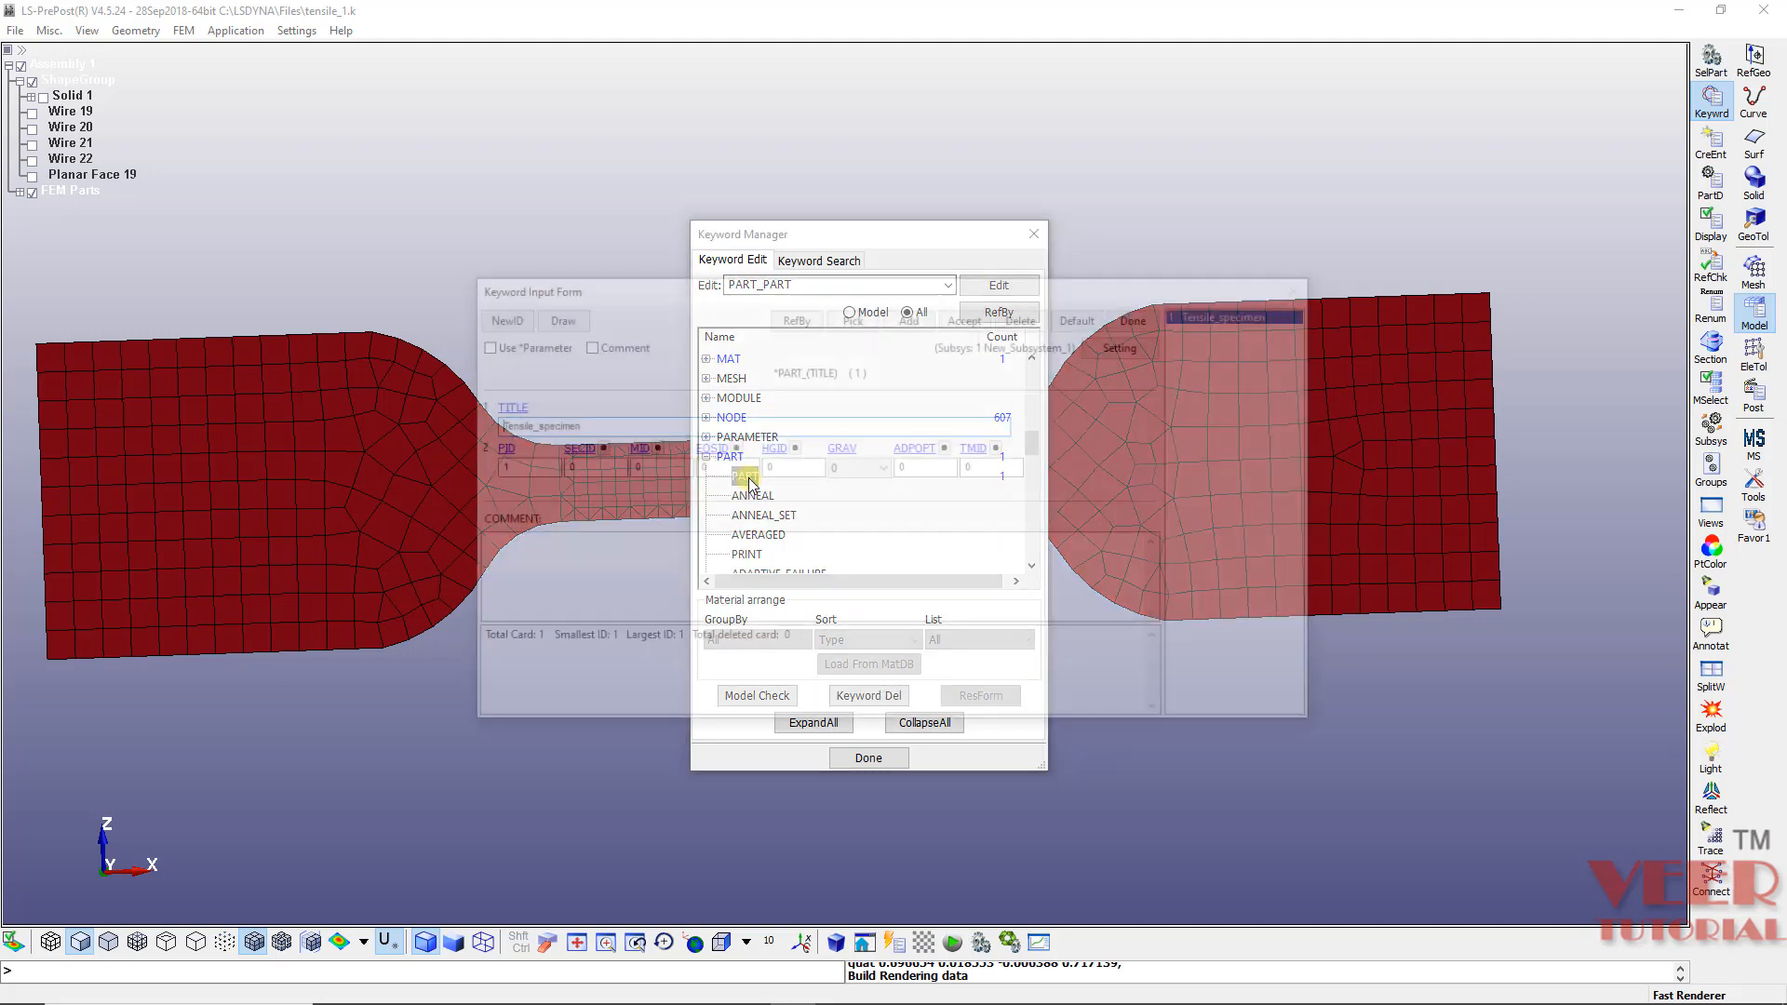
Step: Link the shell_T3 section and the steel material to the Tensile_specimen part, and accept and close its card
click(587, 427)
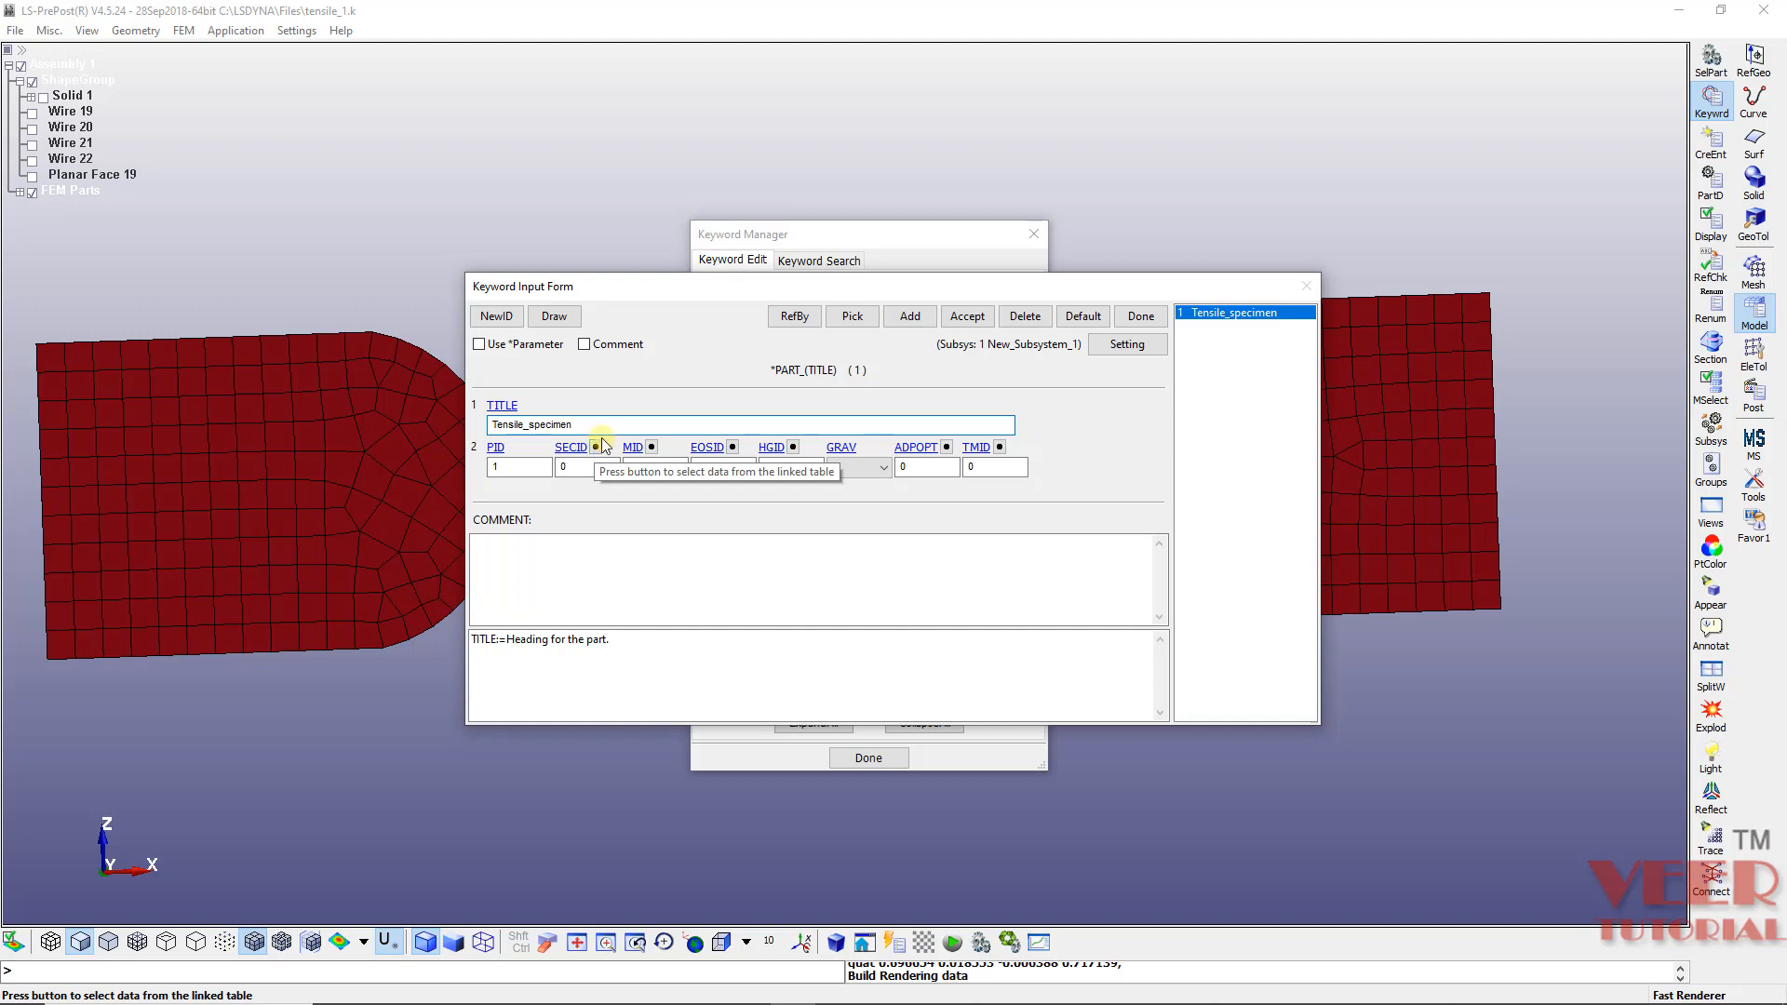
click(596, 448)
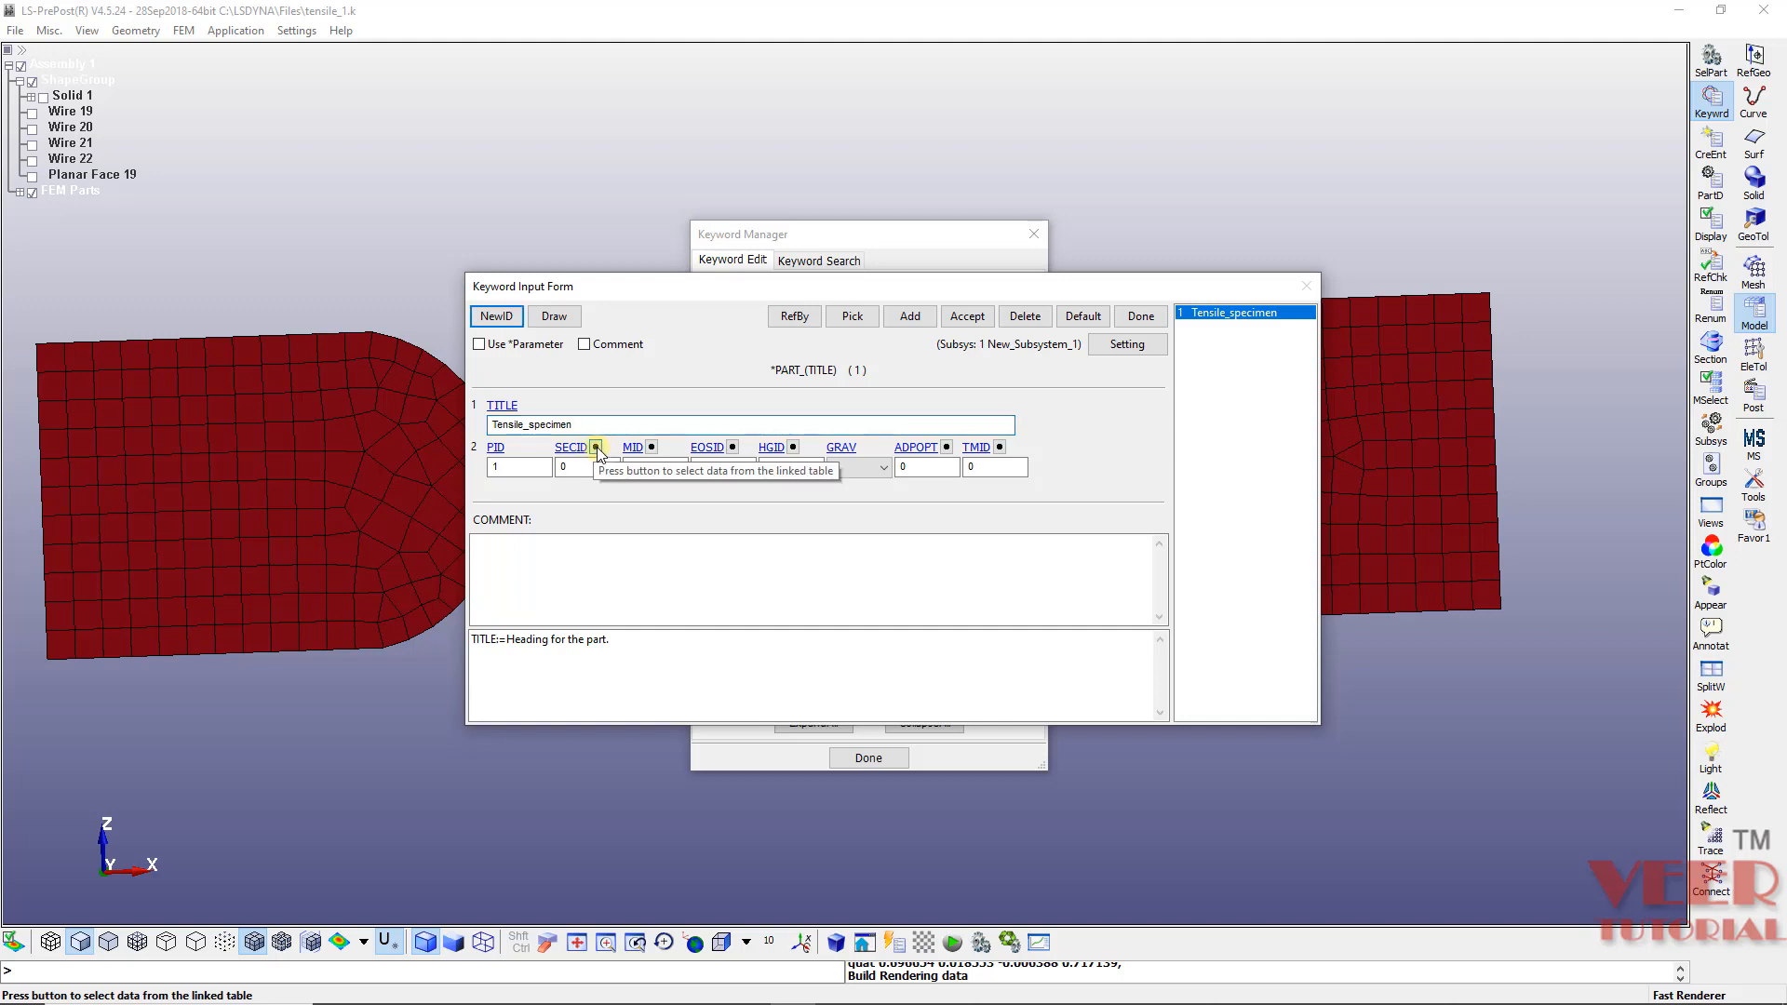
double_click(1466, 699)
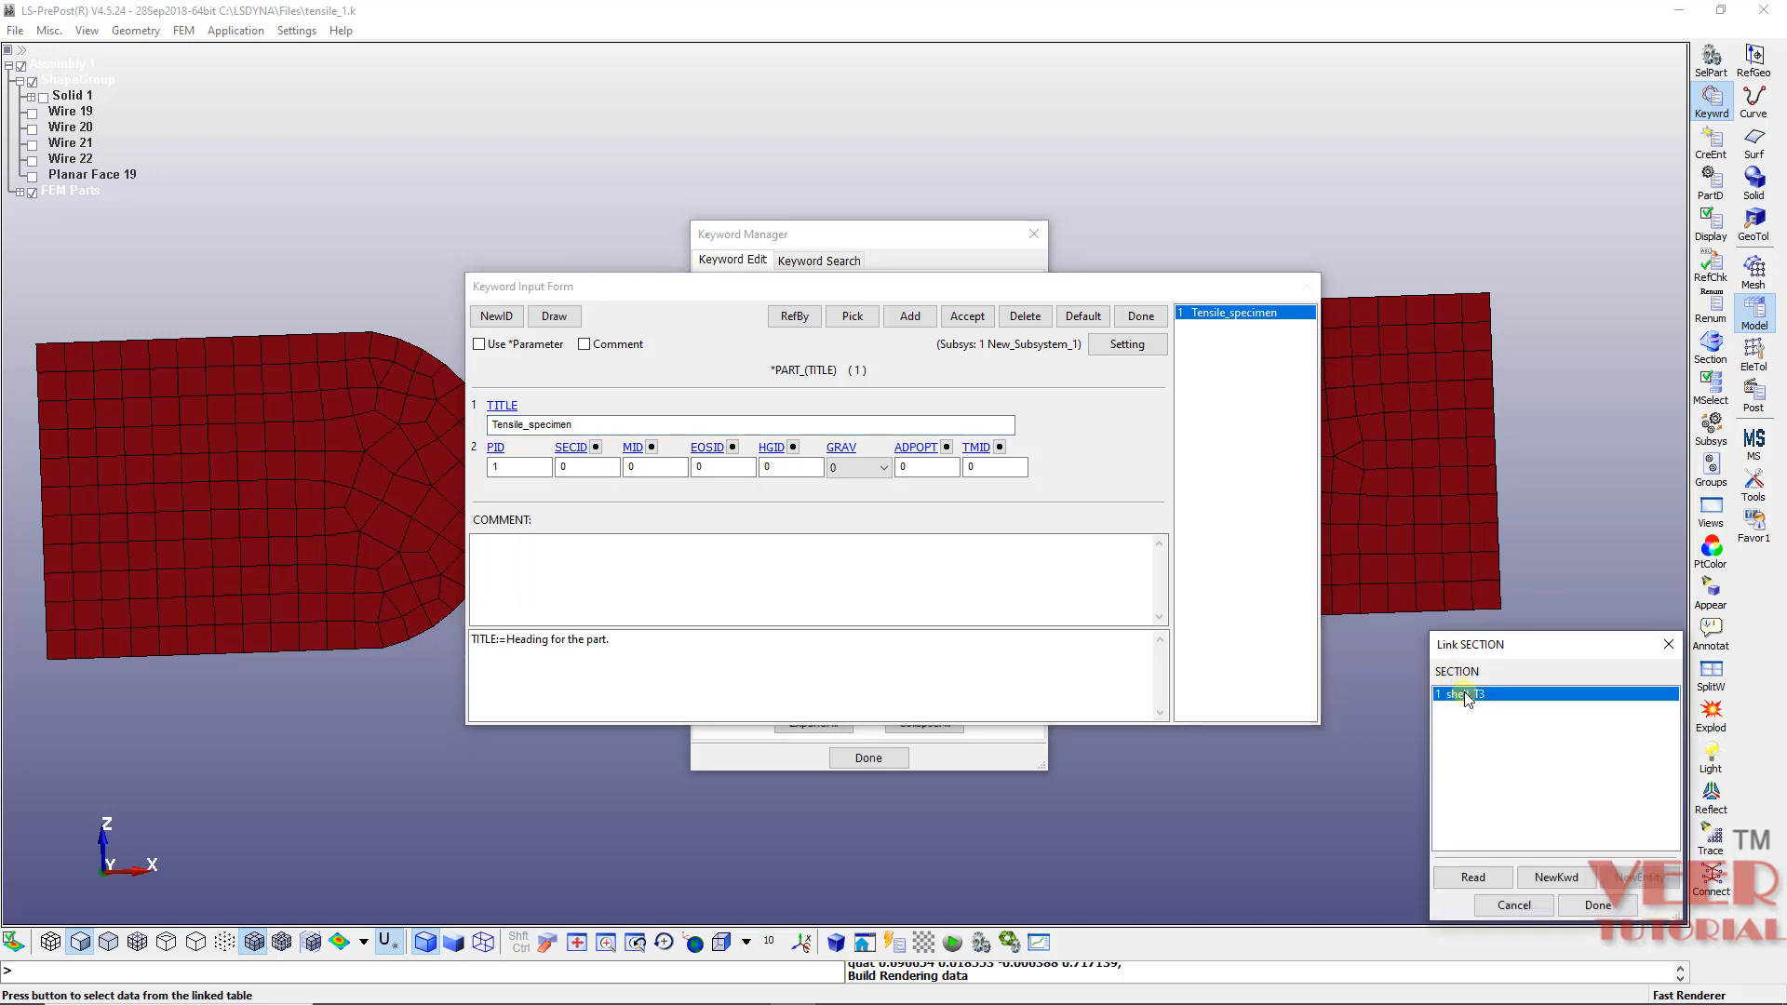
click(652, 448)
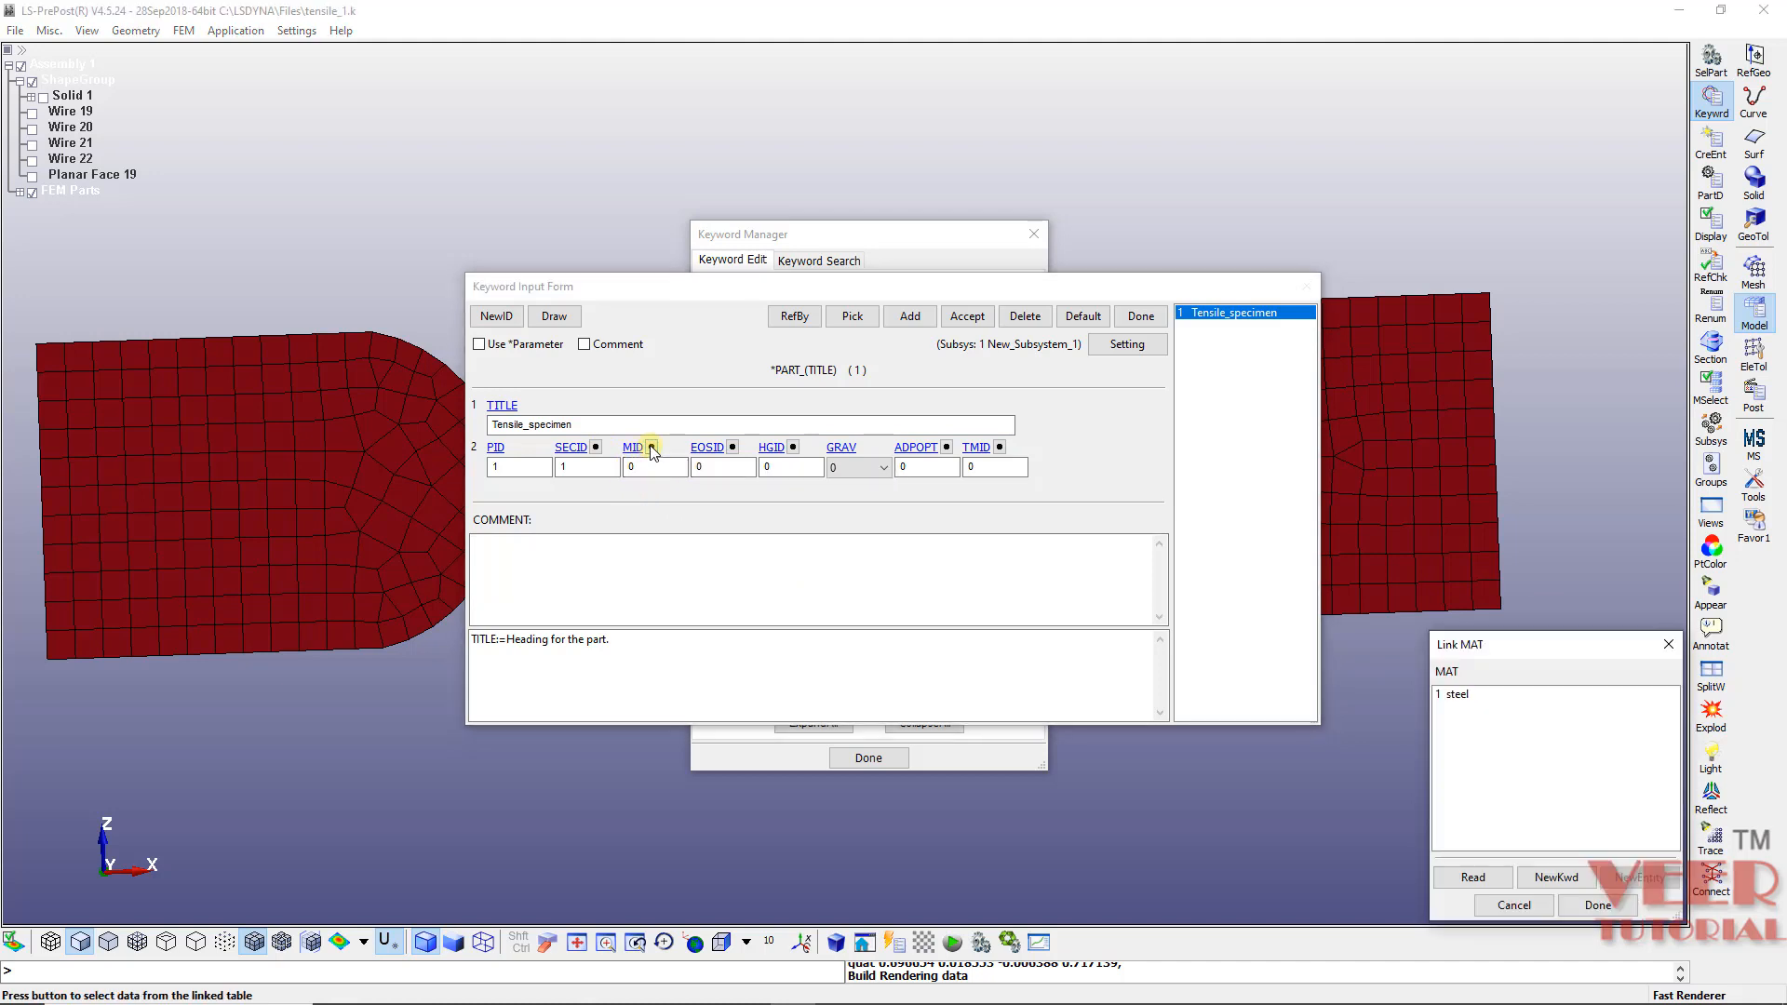
double_click(1471, 695)
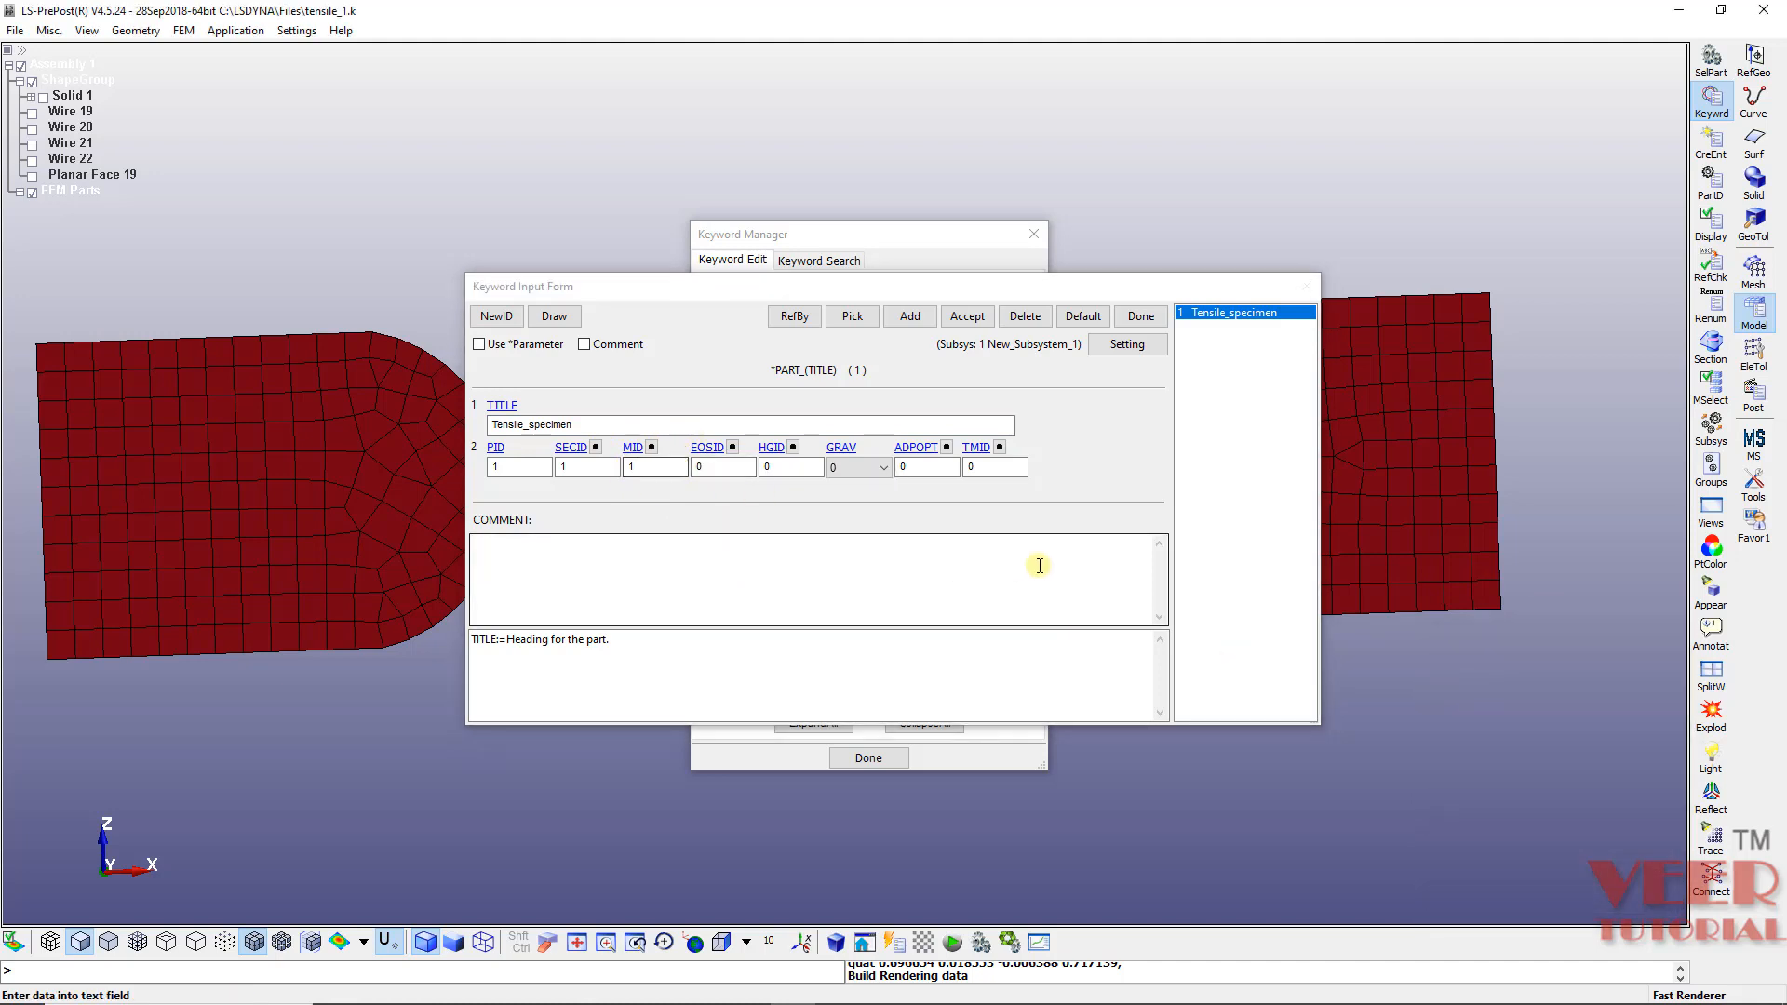
click(969, 317)
click(1137, 316)
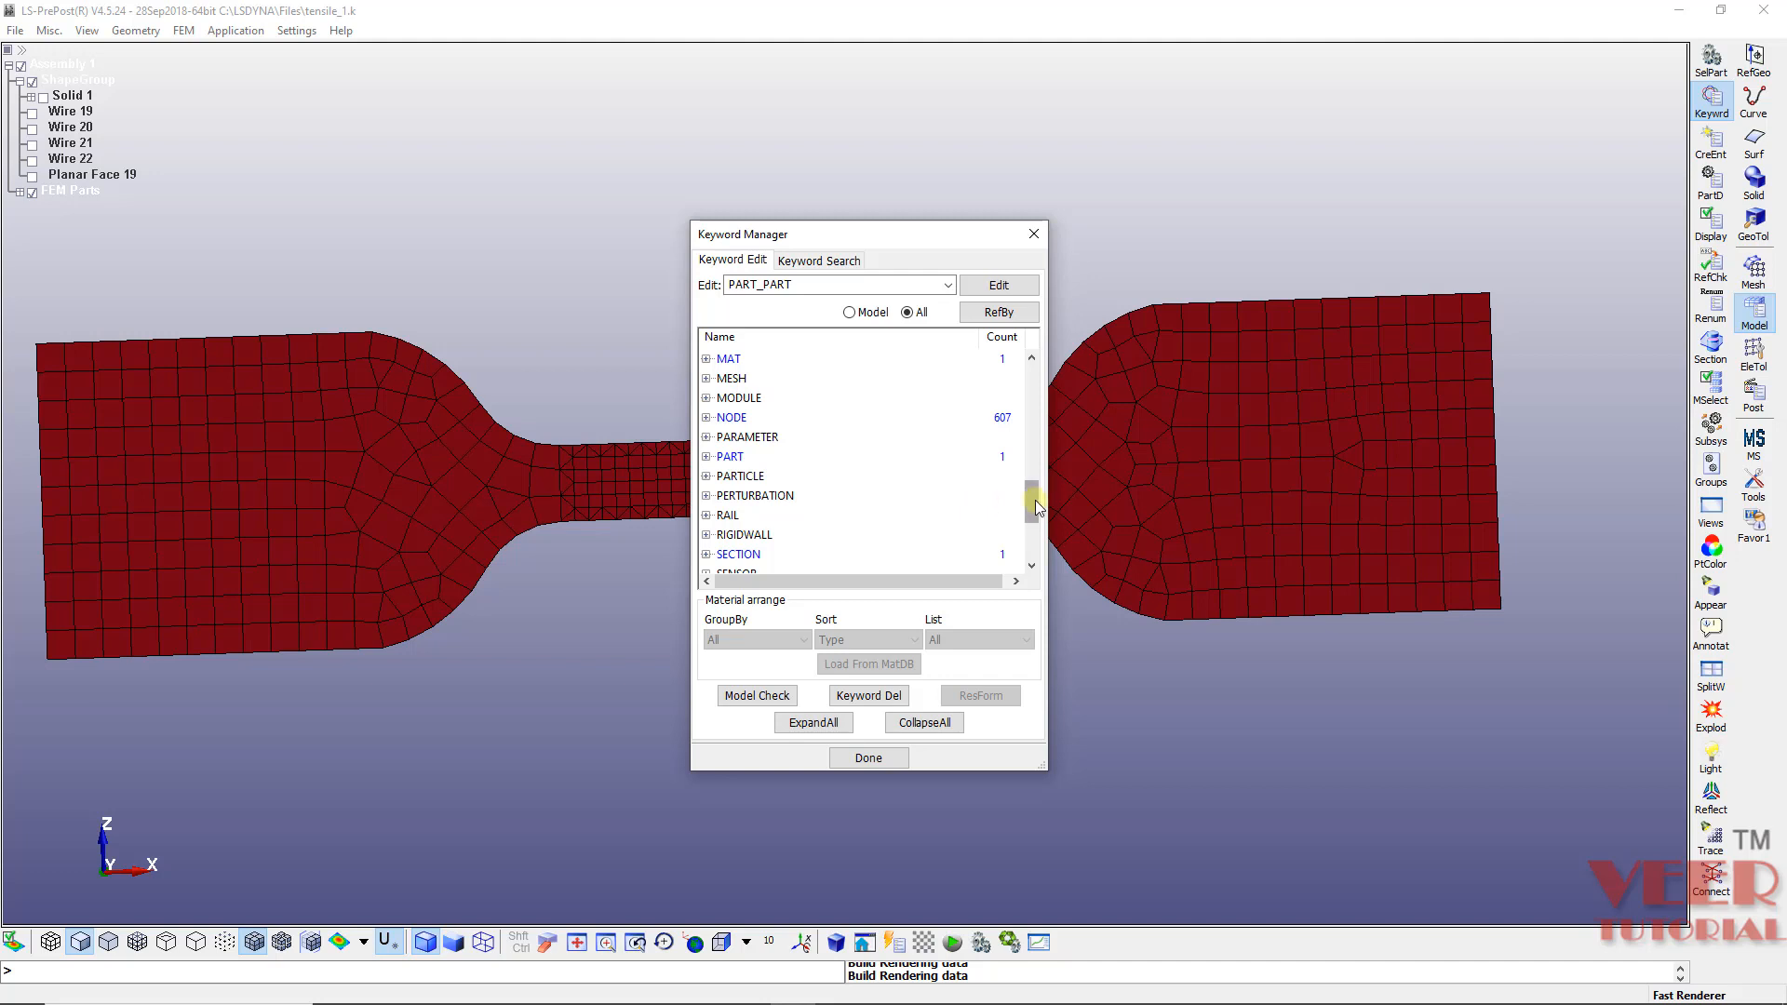
Step: Start a new DEFINE_CURVE keyword card with load curve ID 1 and title it time_disp
drag(1035, 500, 1032, 367)
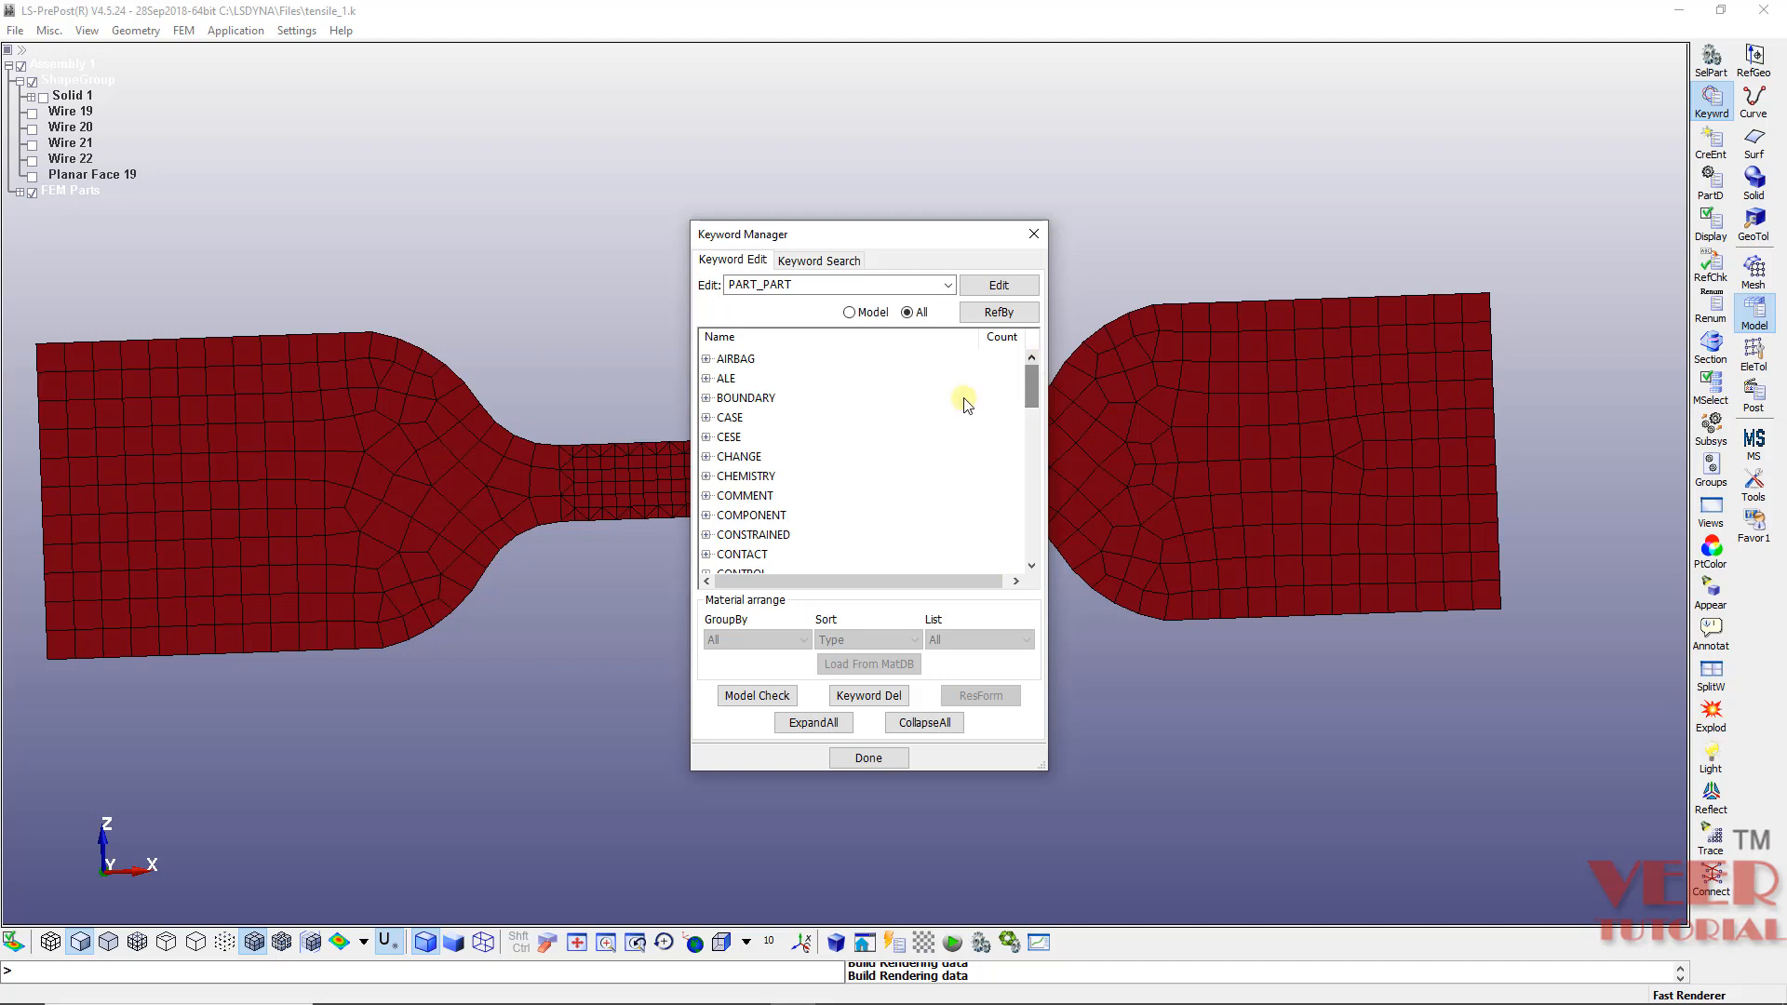
scroll(835, 424, down, 1)
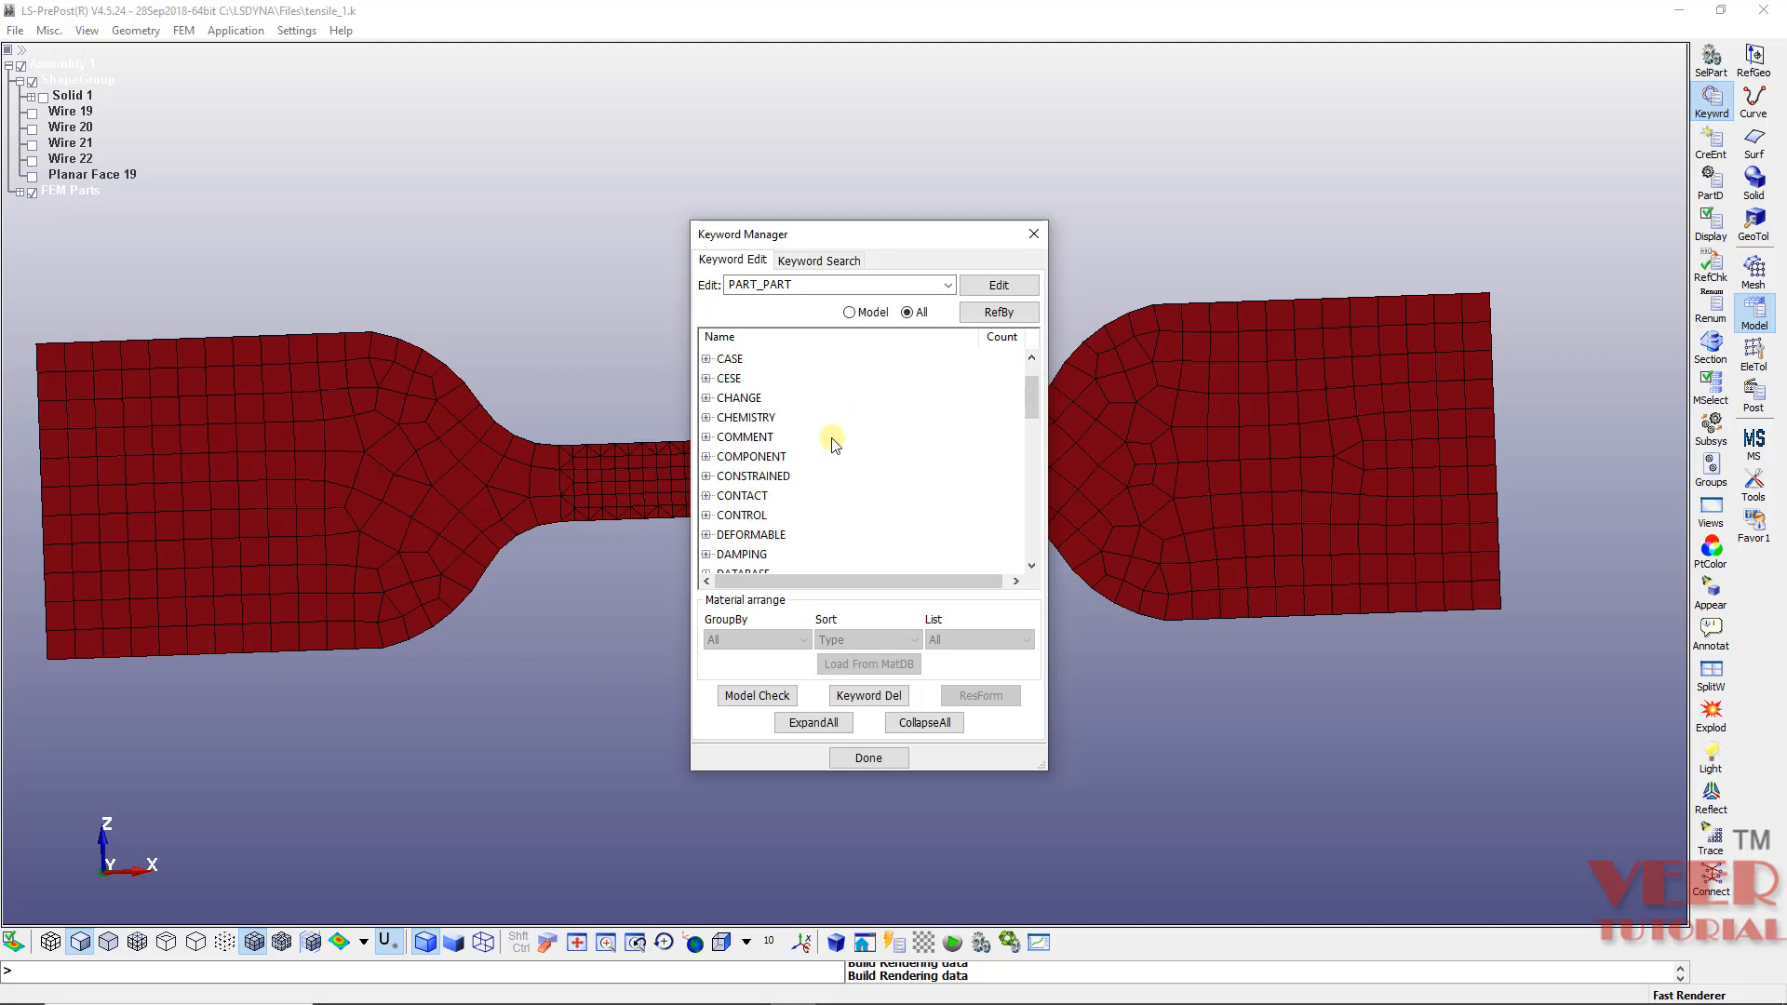
scroll(836, 449, down, 1)
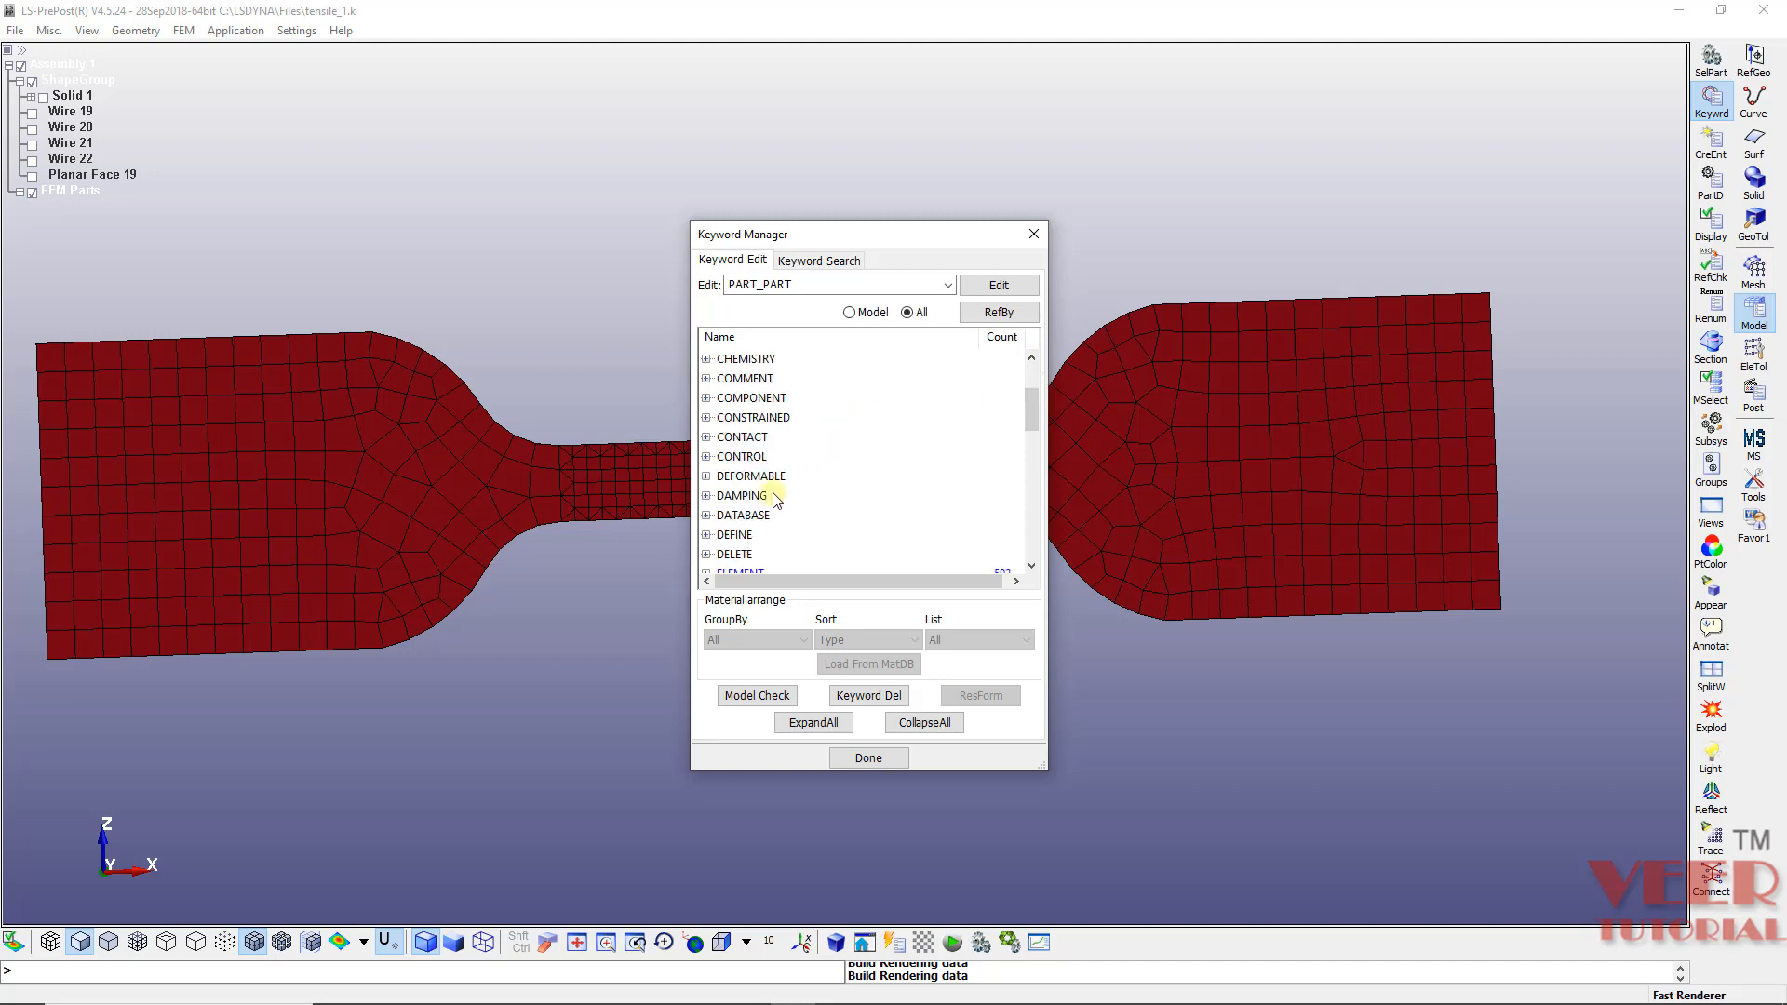
scroll(735, 515, down, 1)
click(705, 476)
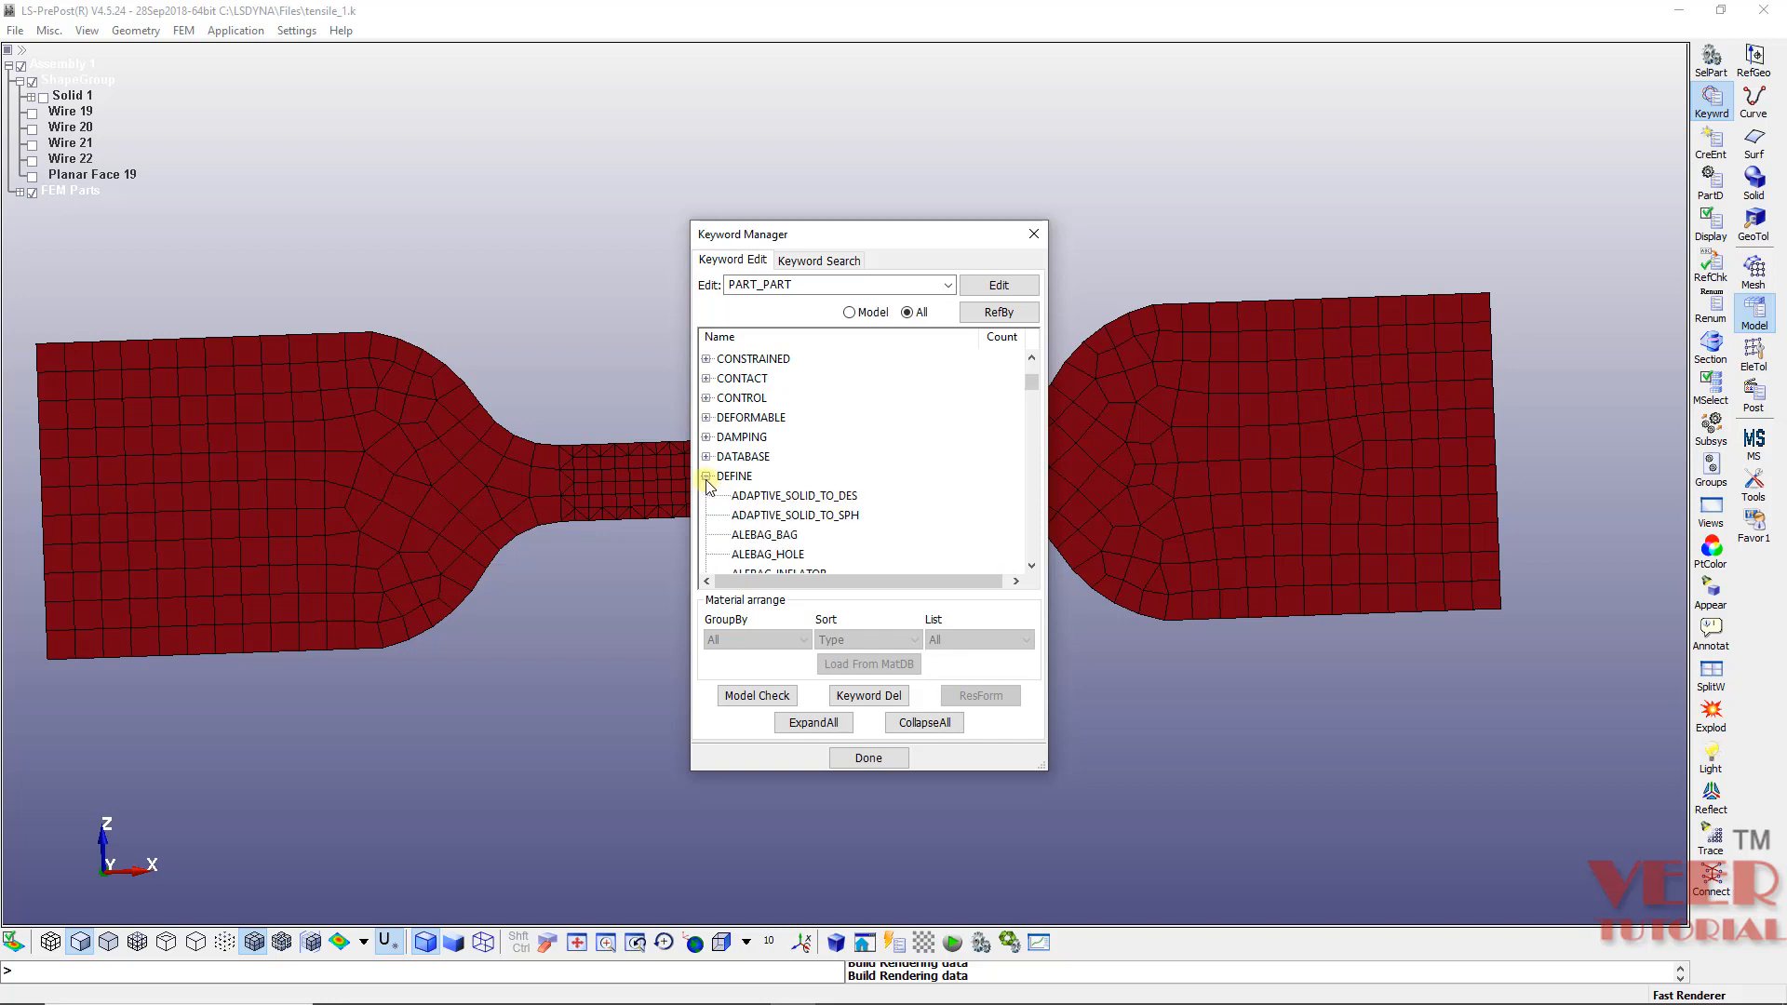
click(735, 475)
scroll(920, 506, down, 3)
scroll(917, 503, down, 6)
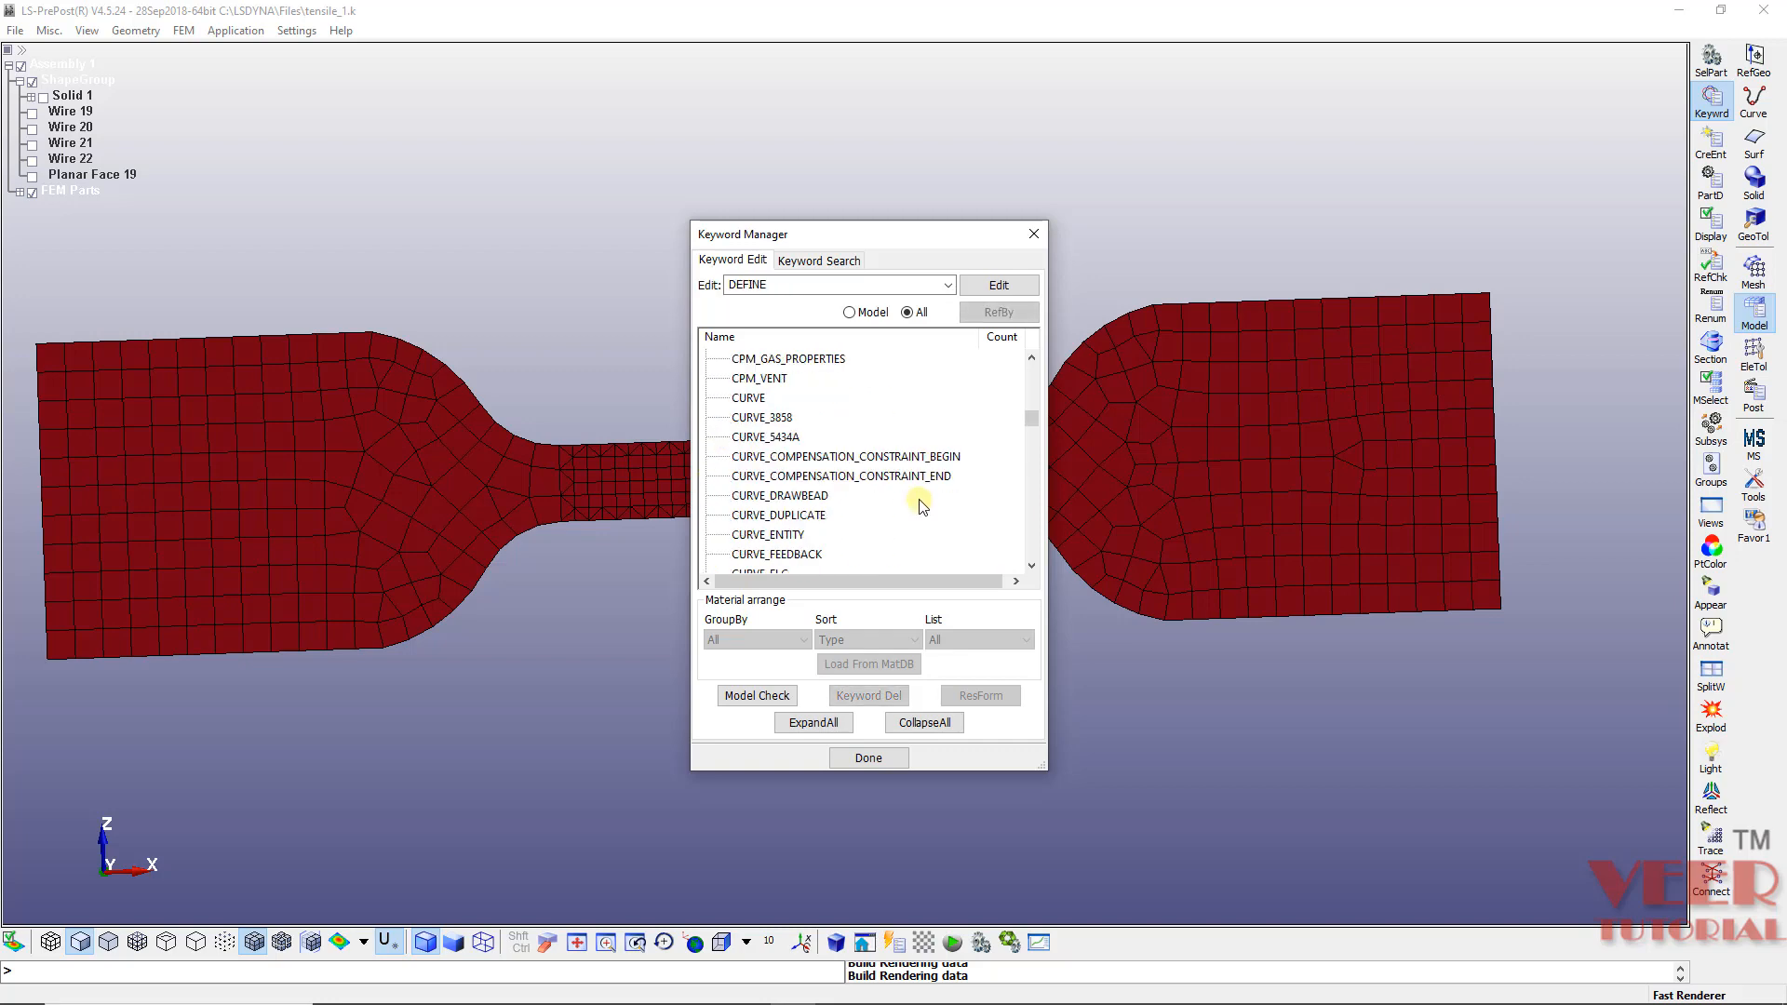
double_click(750, 398)
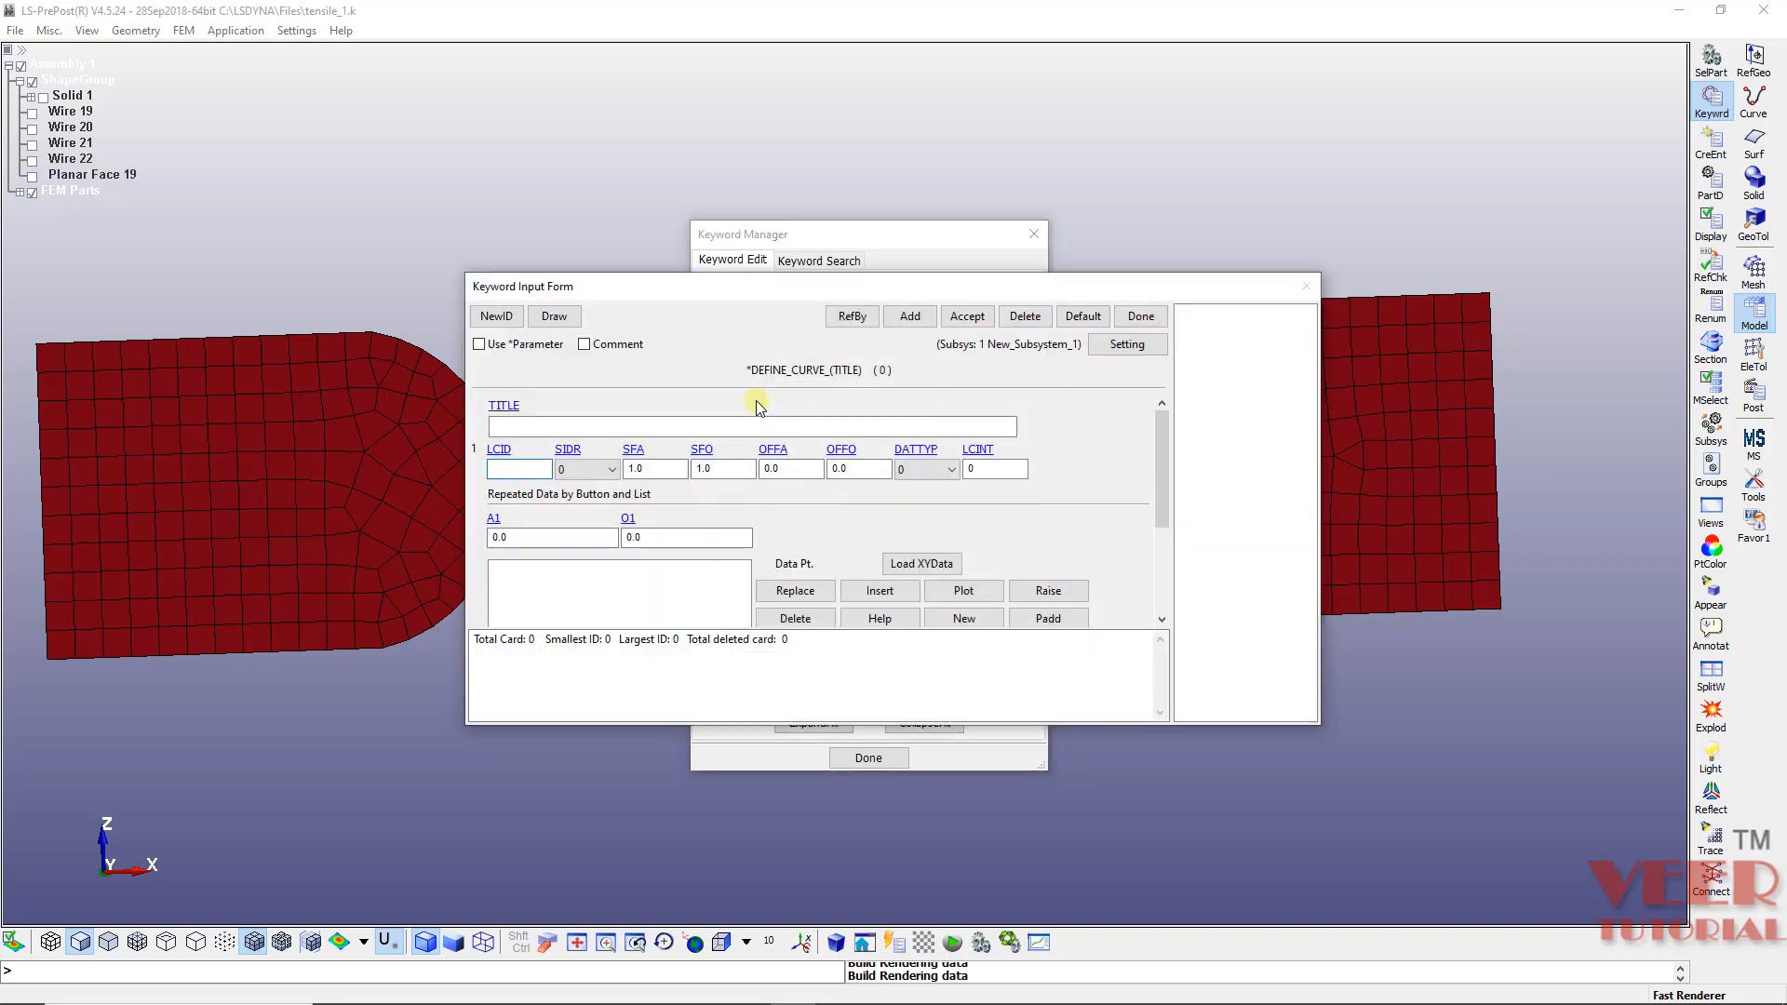
click(910, 317)
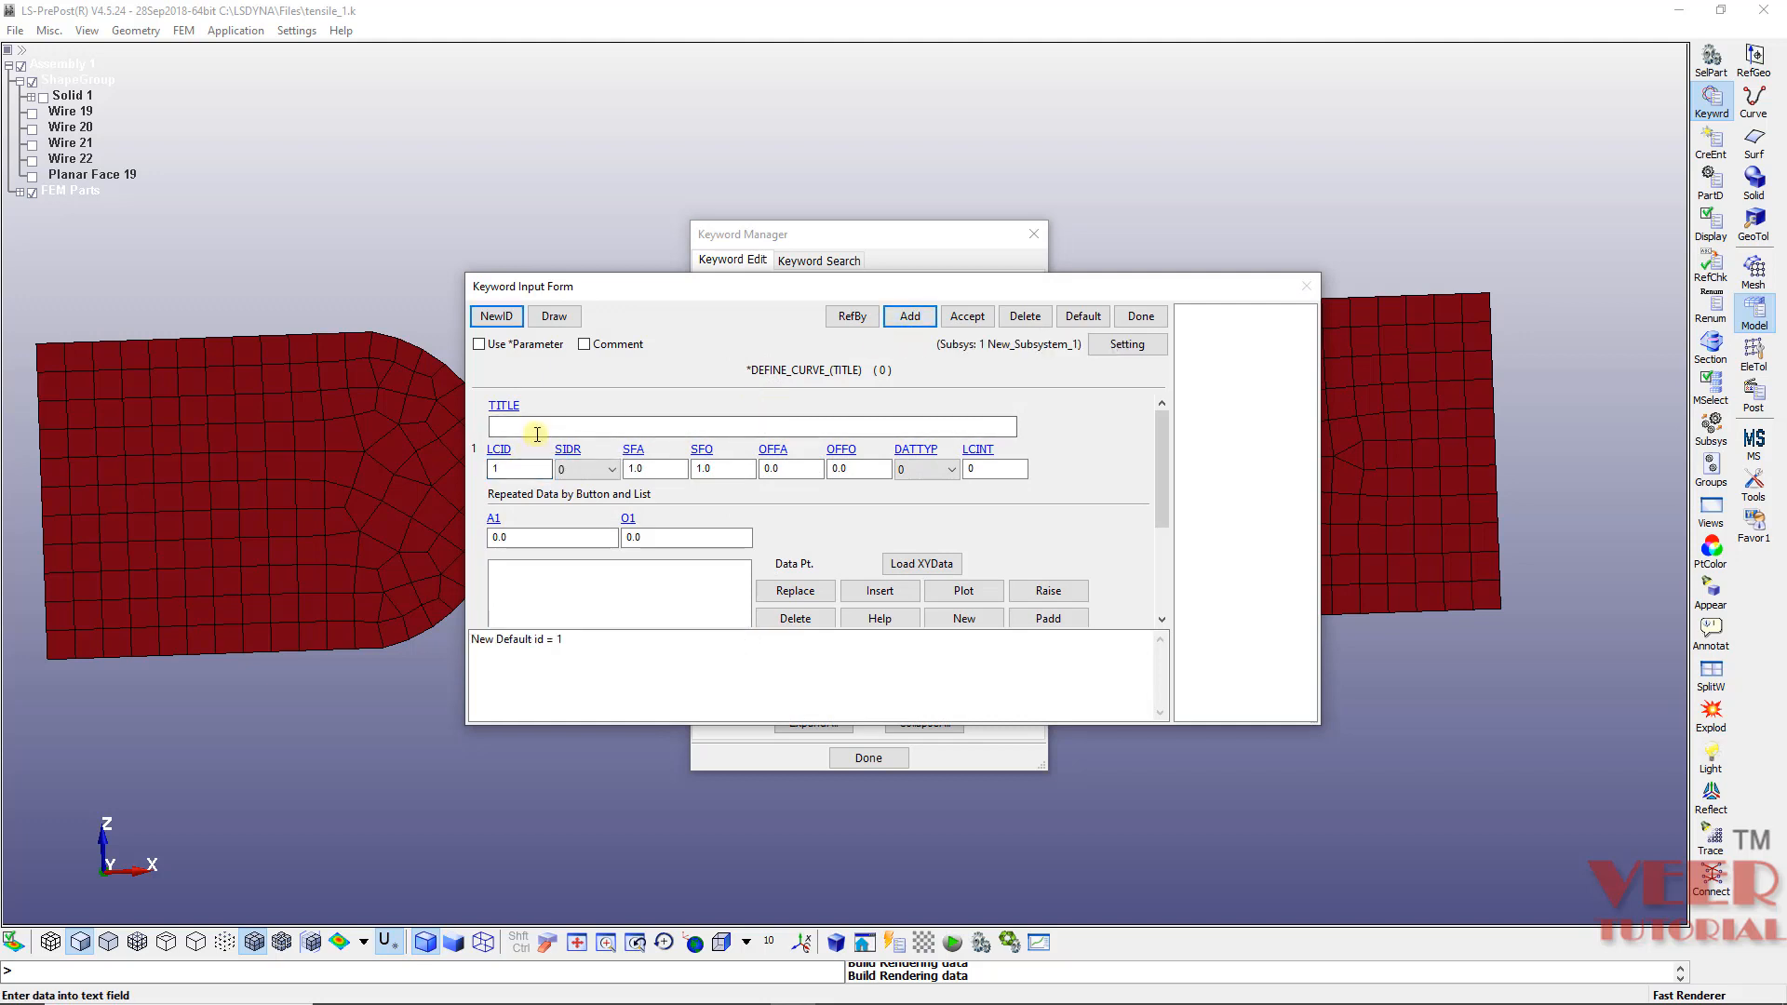
click(537, 428)
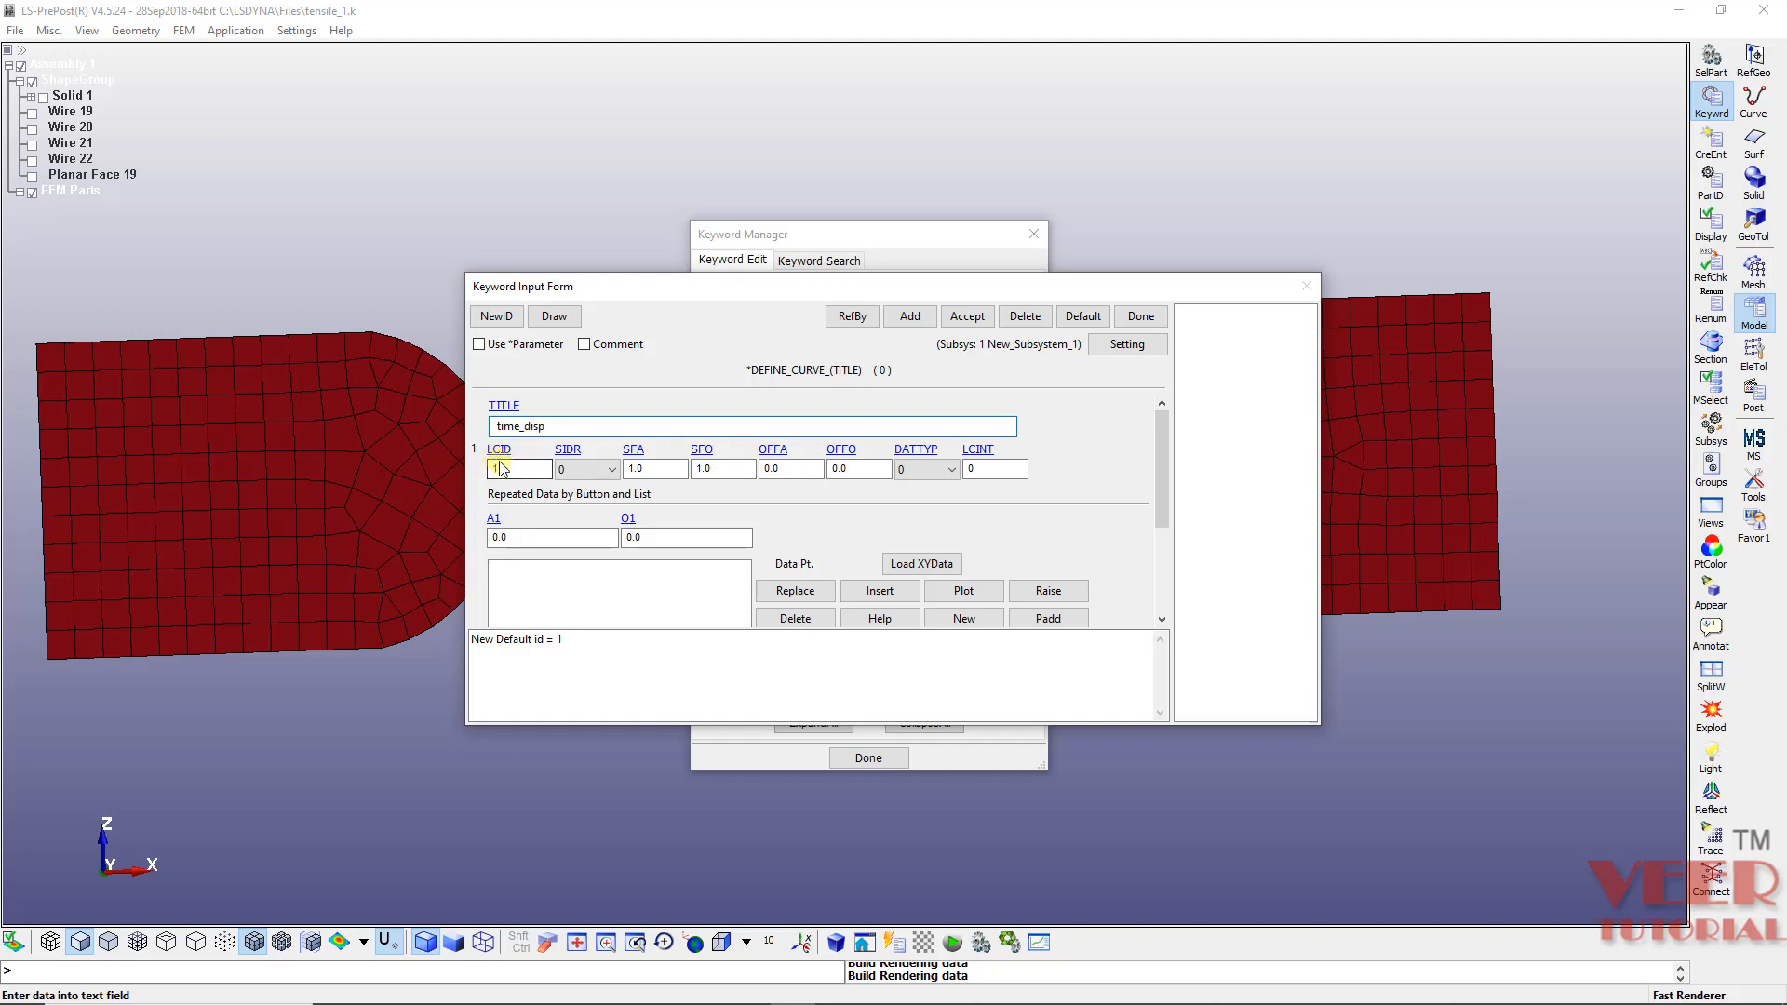
click(514, 470)
Step: Insert the first data point of the time_disp curve with abscissa 0.0 and ordinate 0.0
click(513, 538)
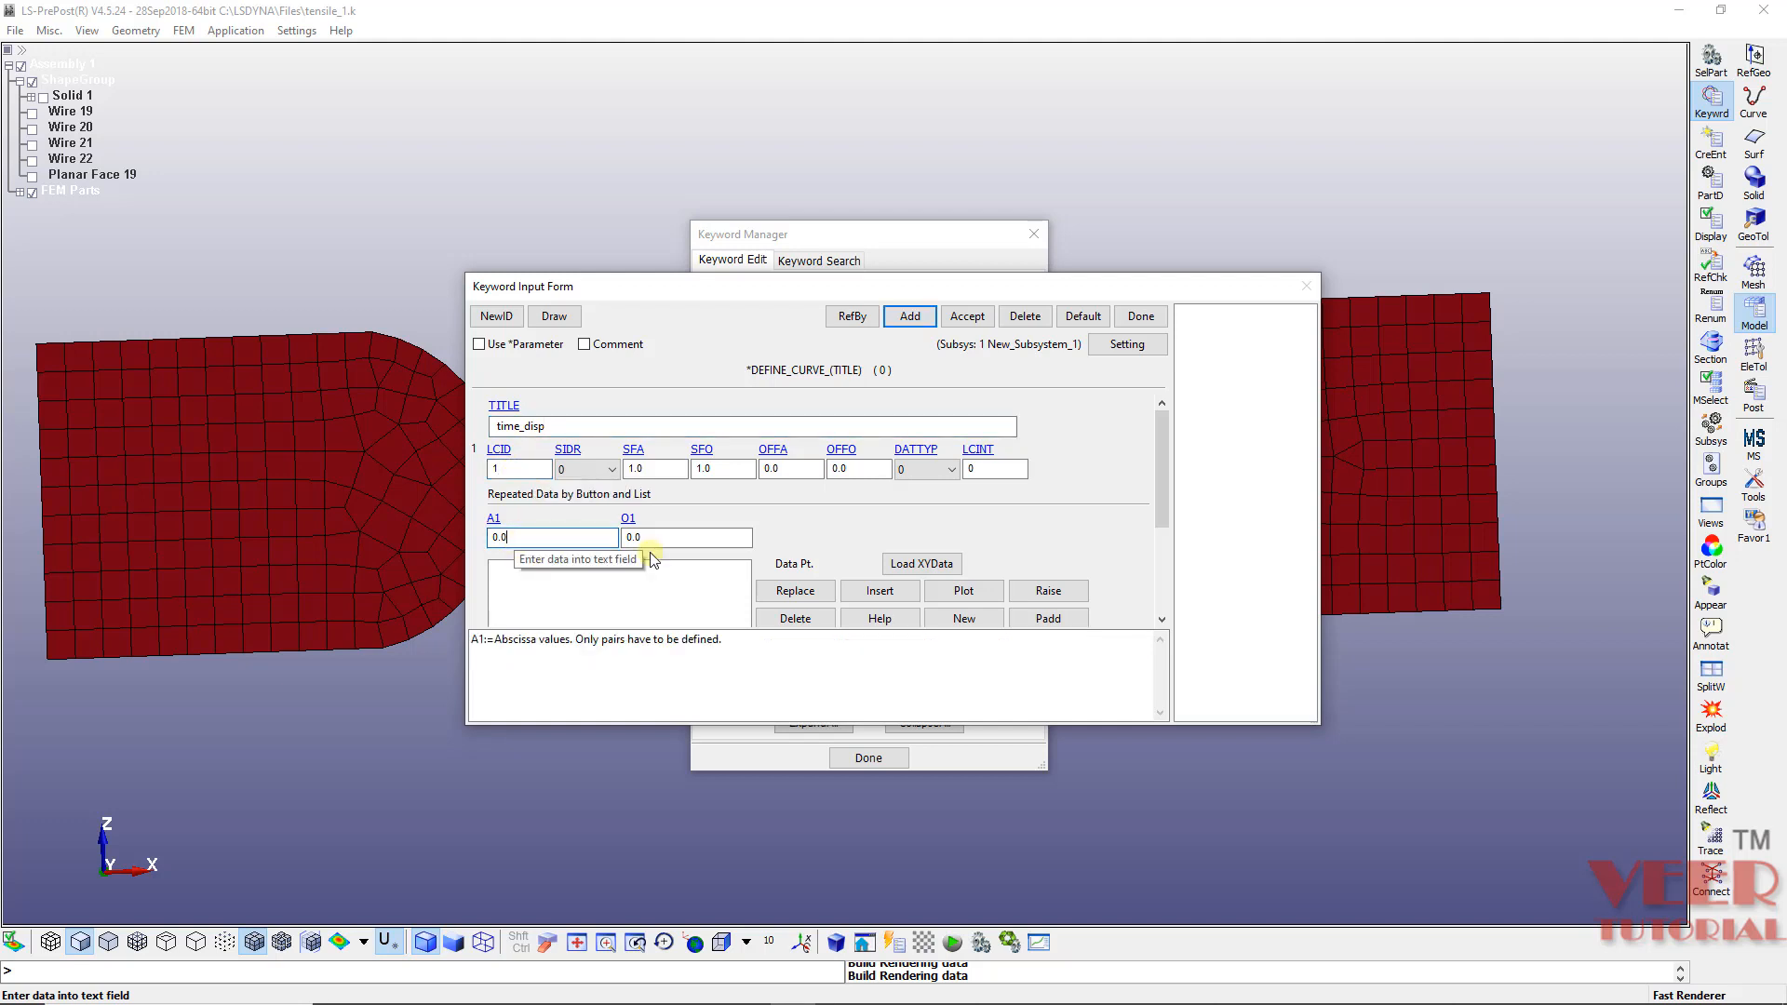
click(654, 544)
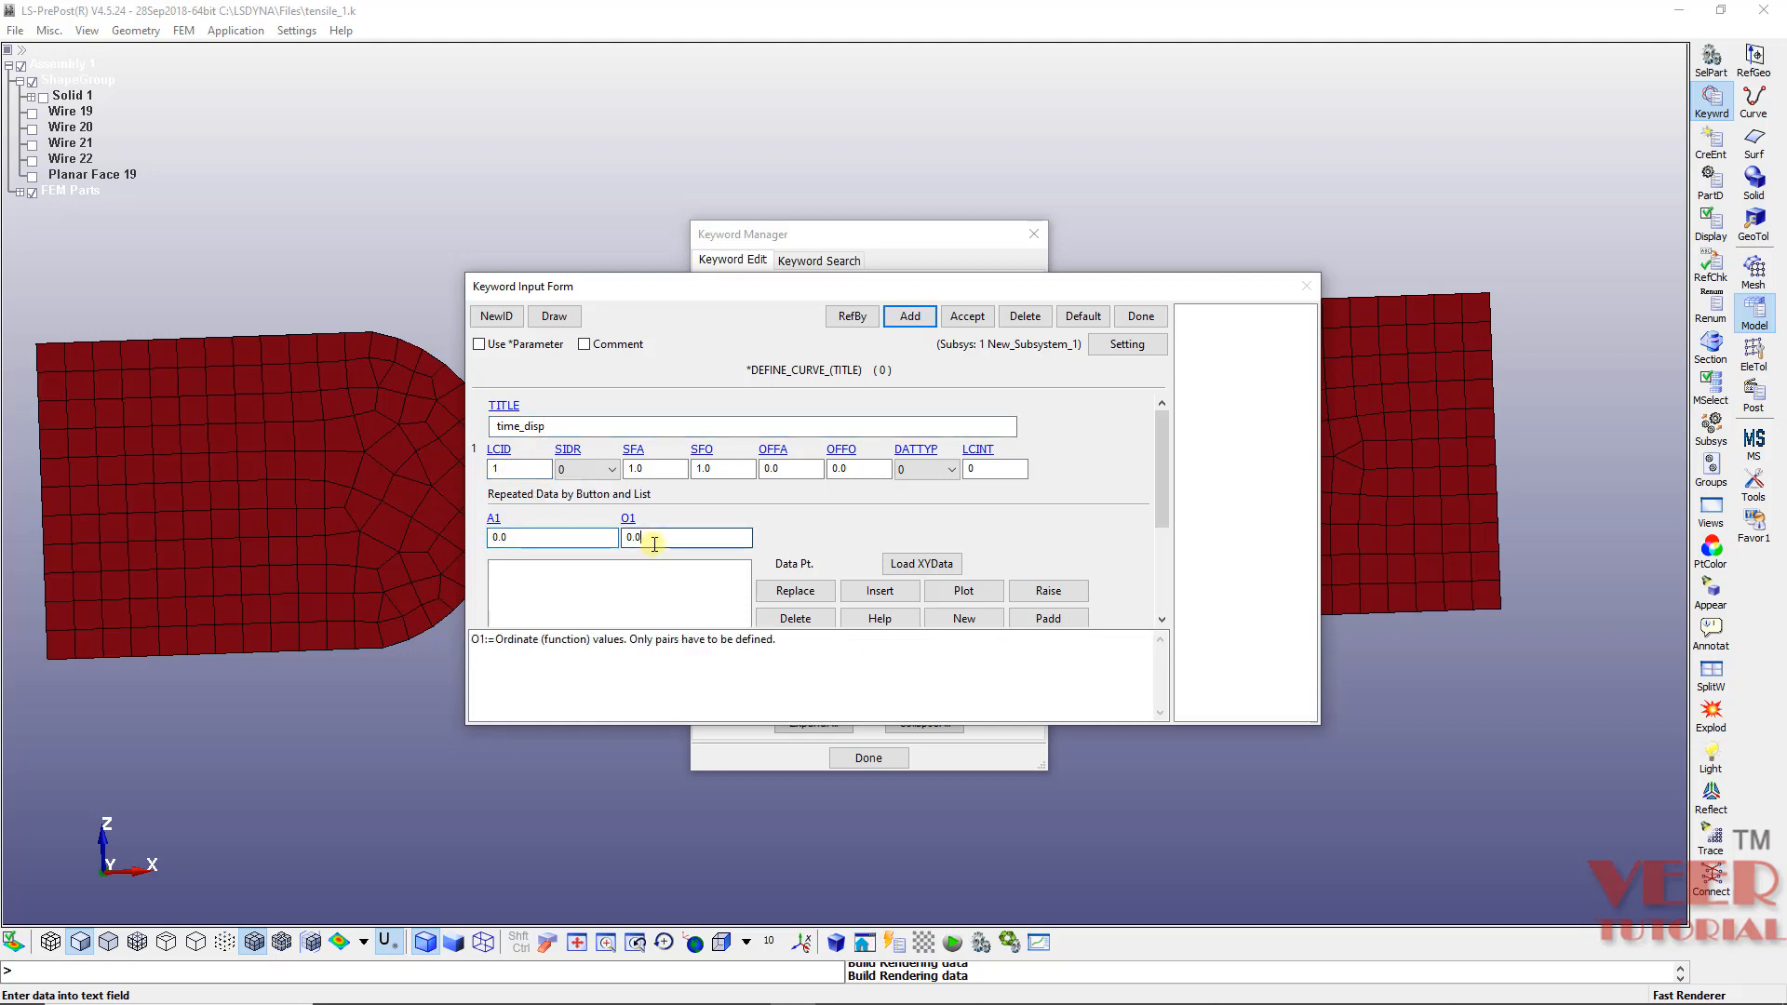
click(879, 591)
Step: Insert a second data point with abscissa 1 and ordinate 1 into the time_disp curve
click(520, 538)
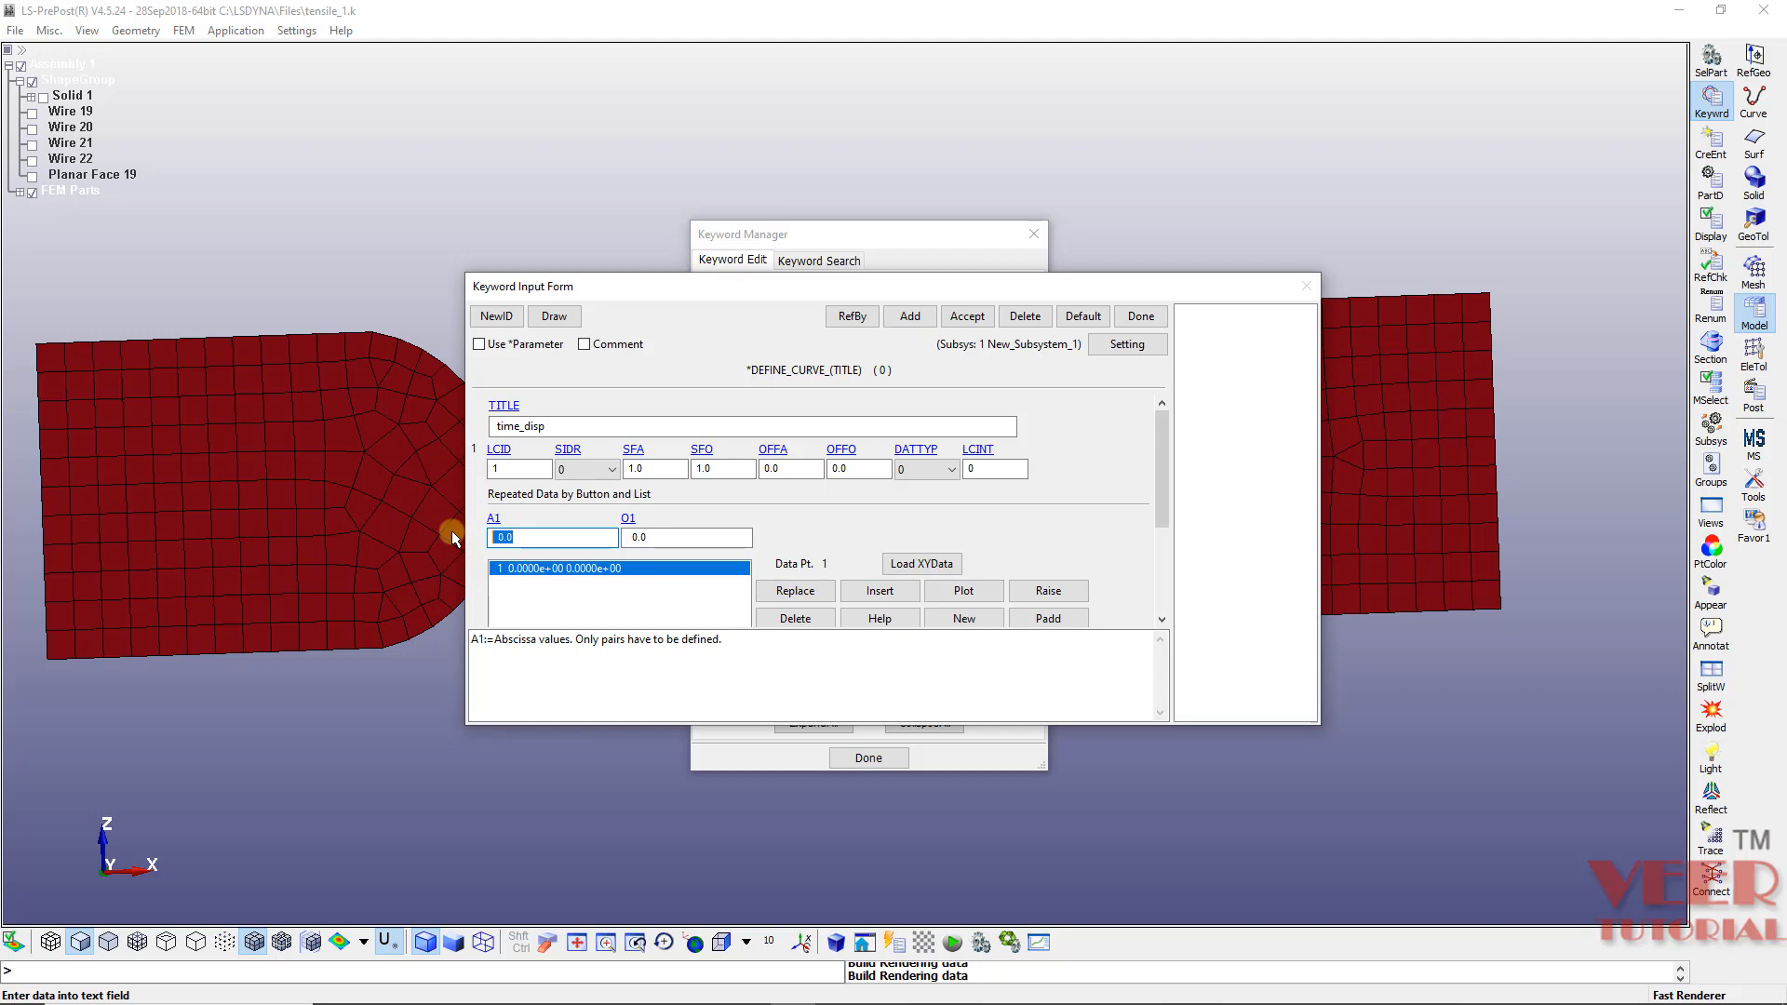
text(1)
click(651, 538)
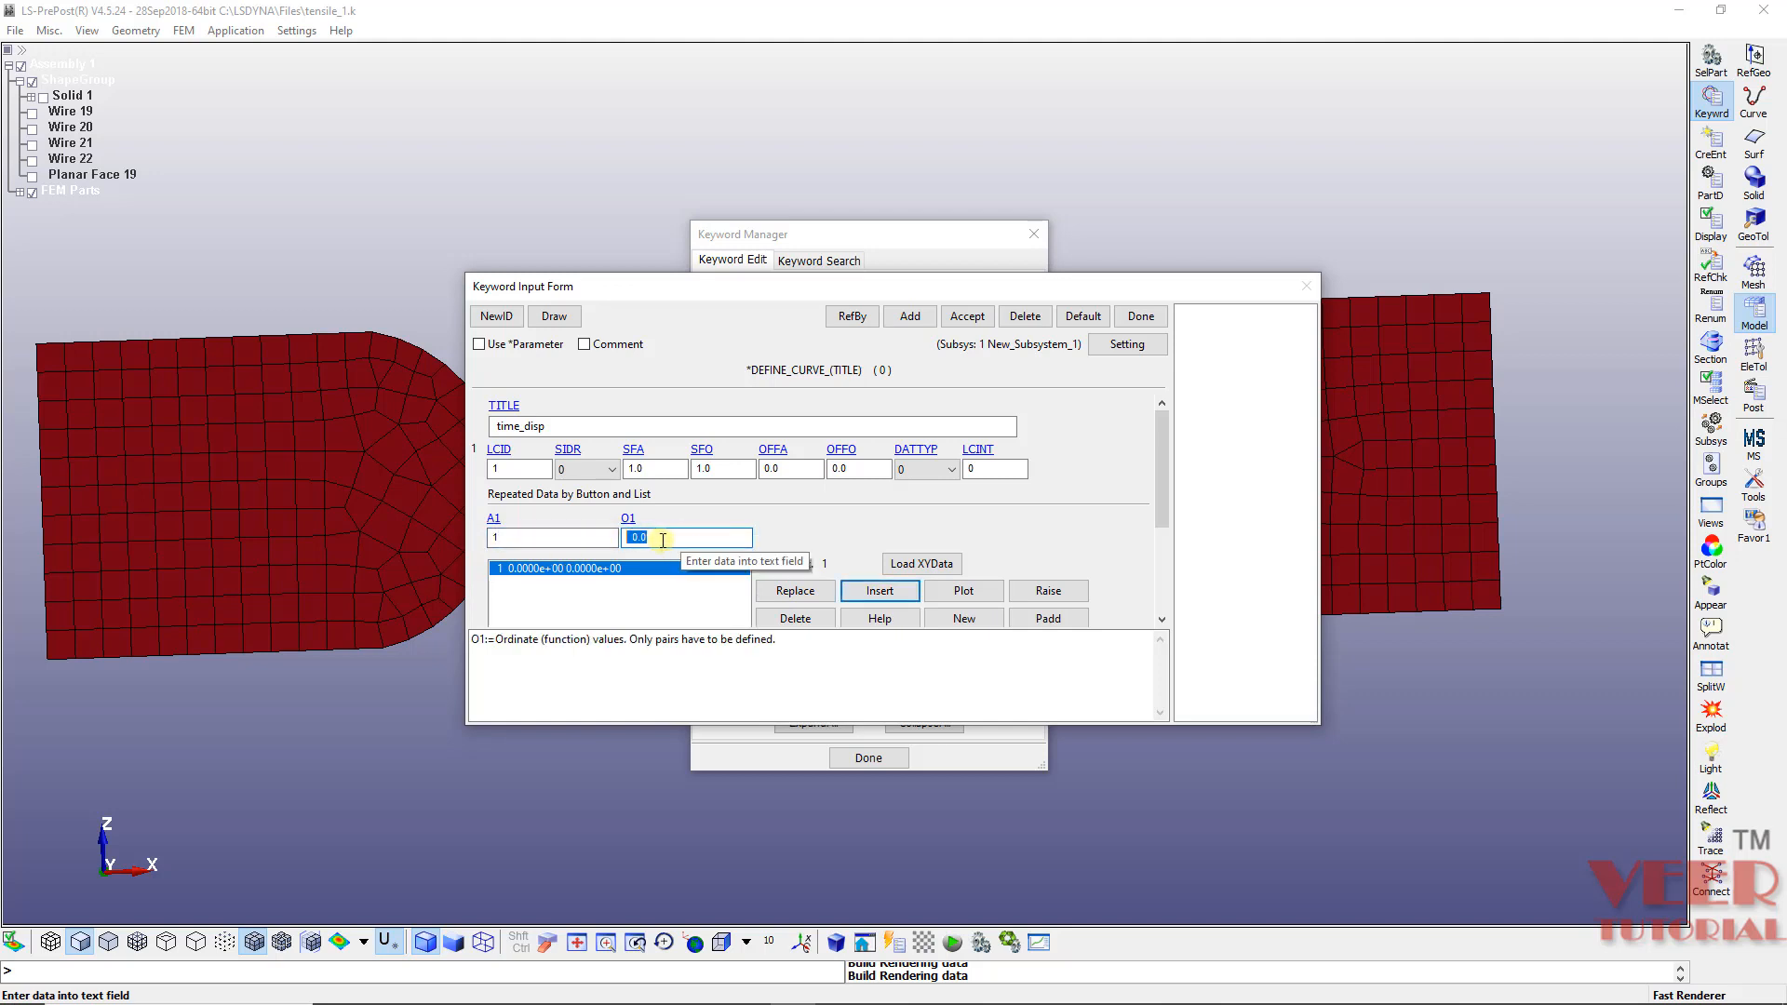
text(1)
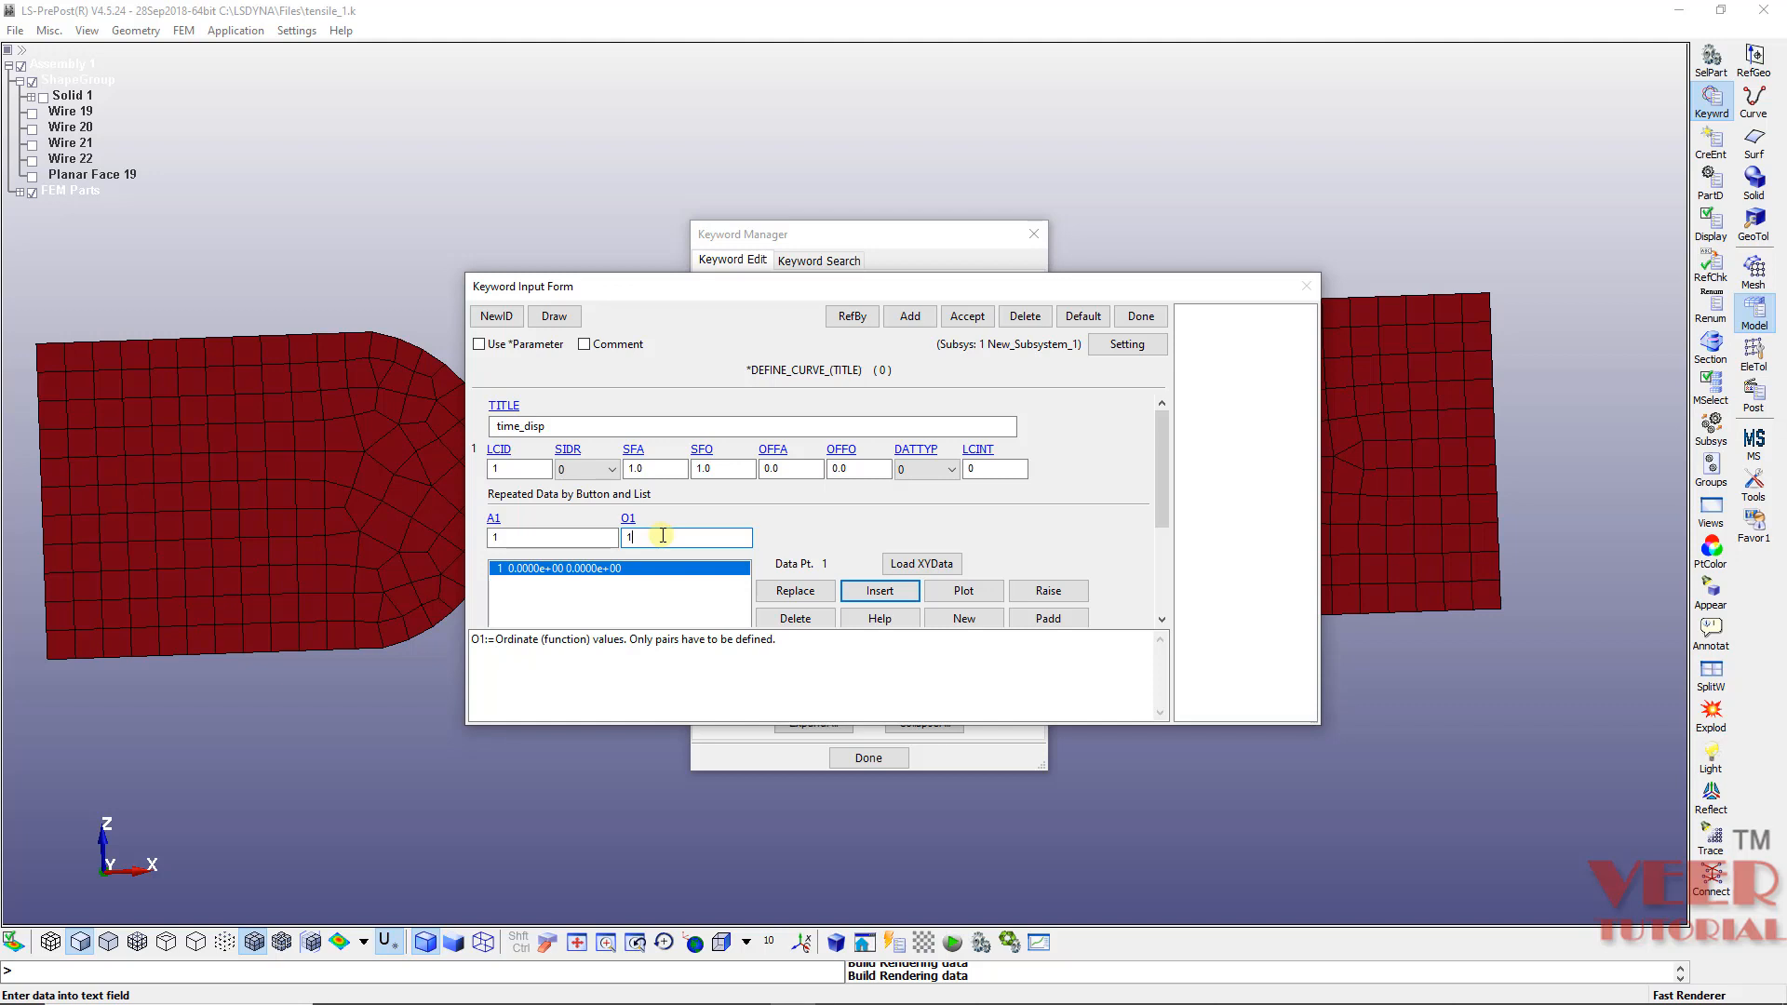
click(883, 591)
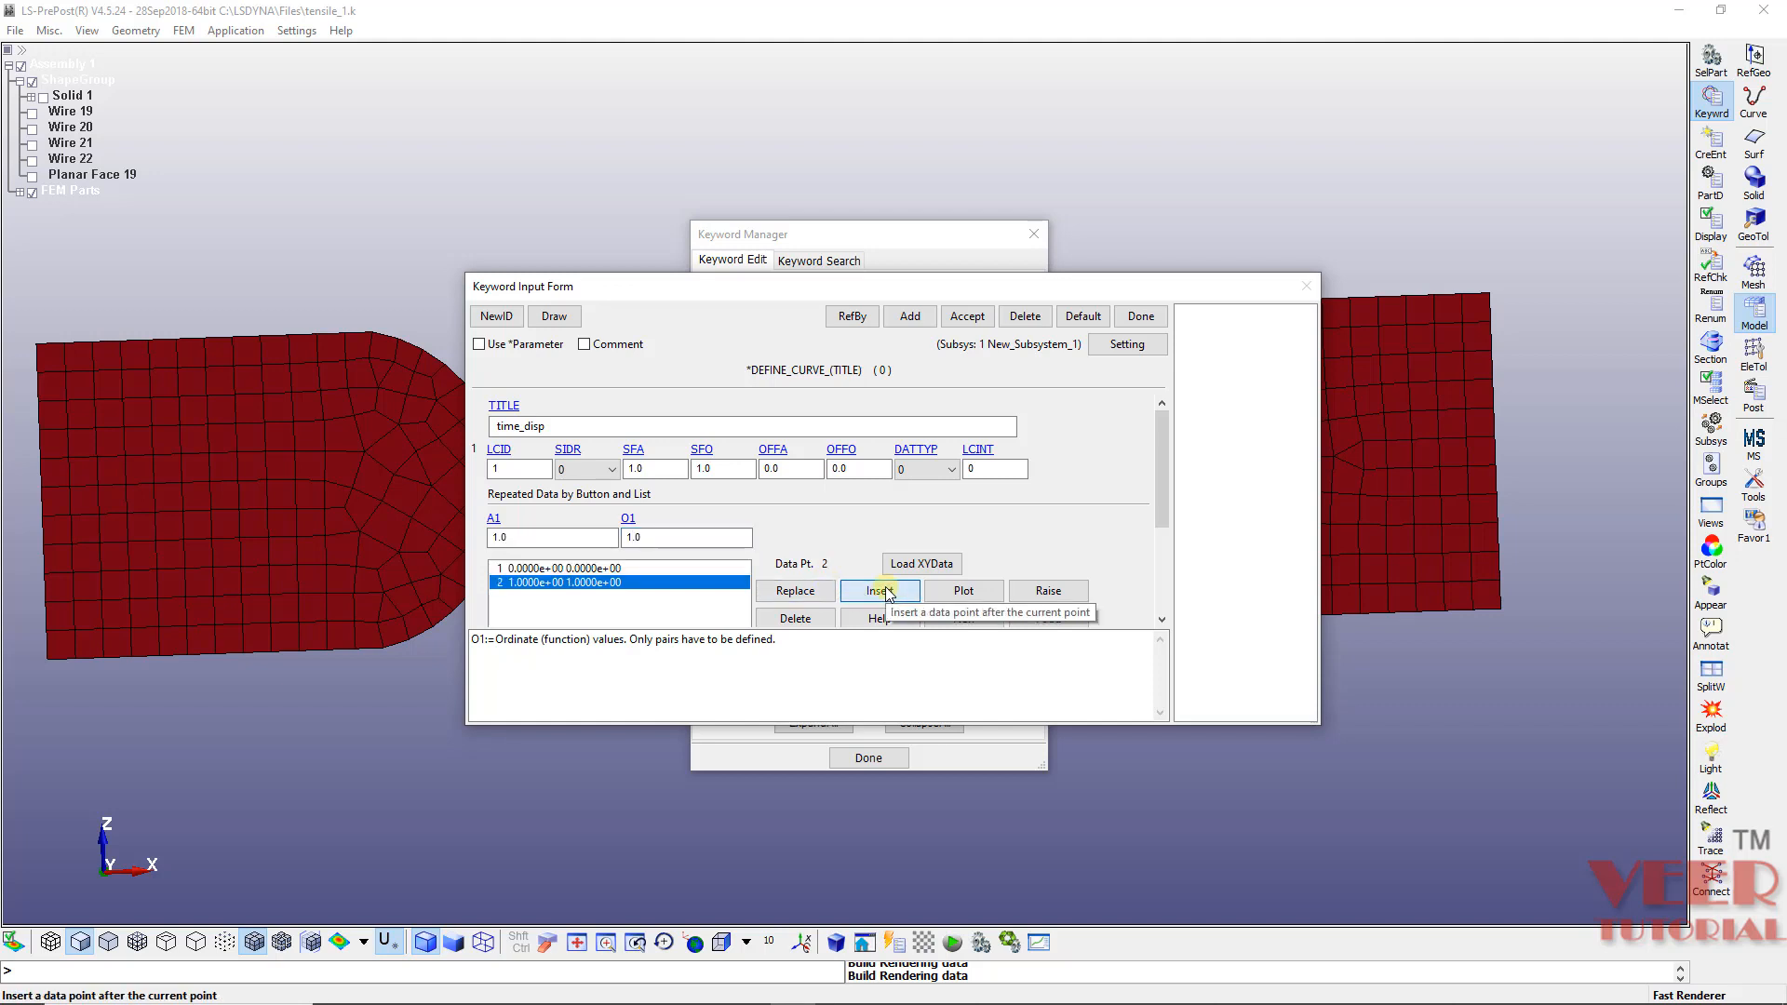
Step: Accept the time_disp curve card and close both its input form and the Keyword Manager
click(967, 316)
click(1141, 317)
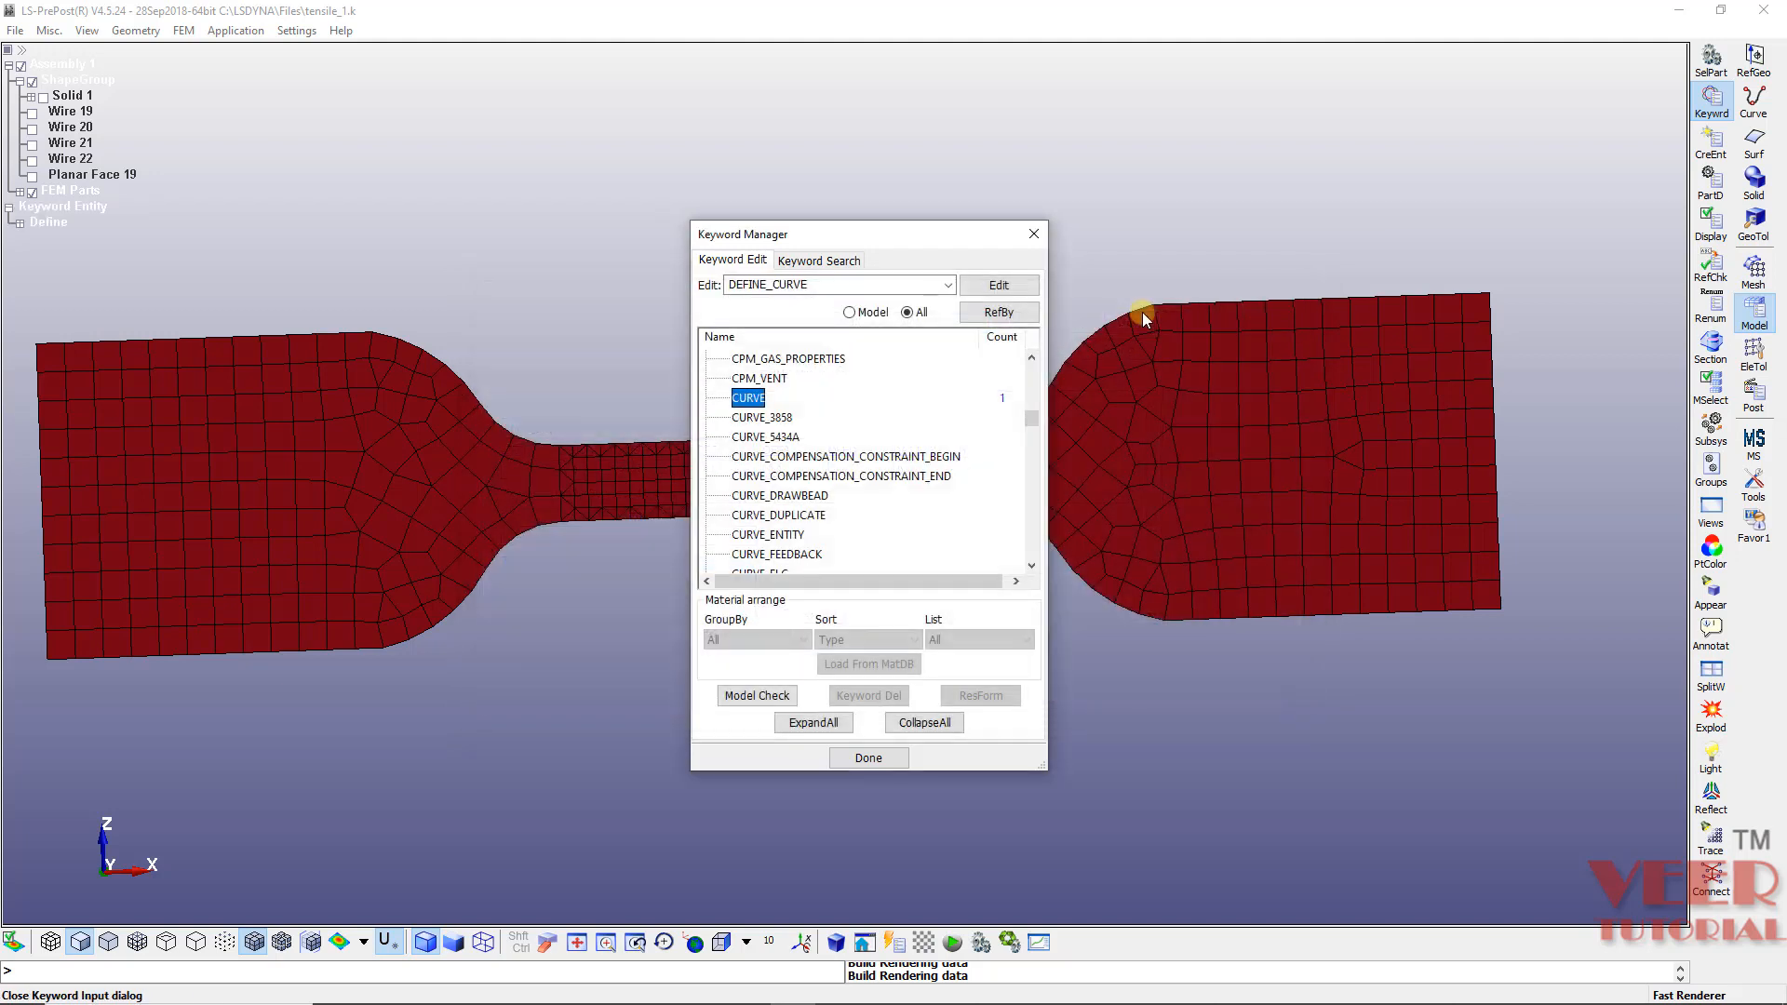
click(935, 725)
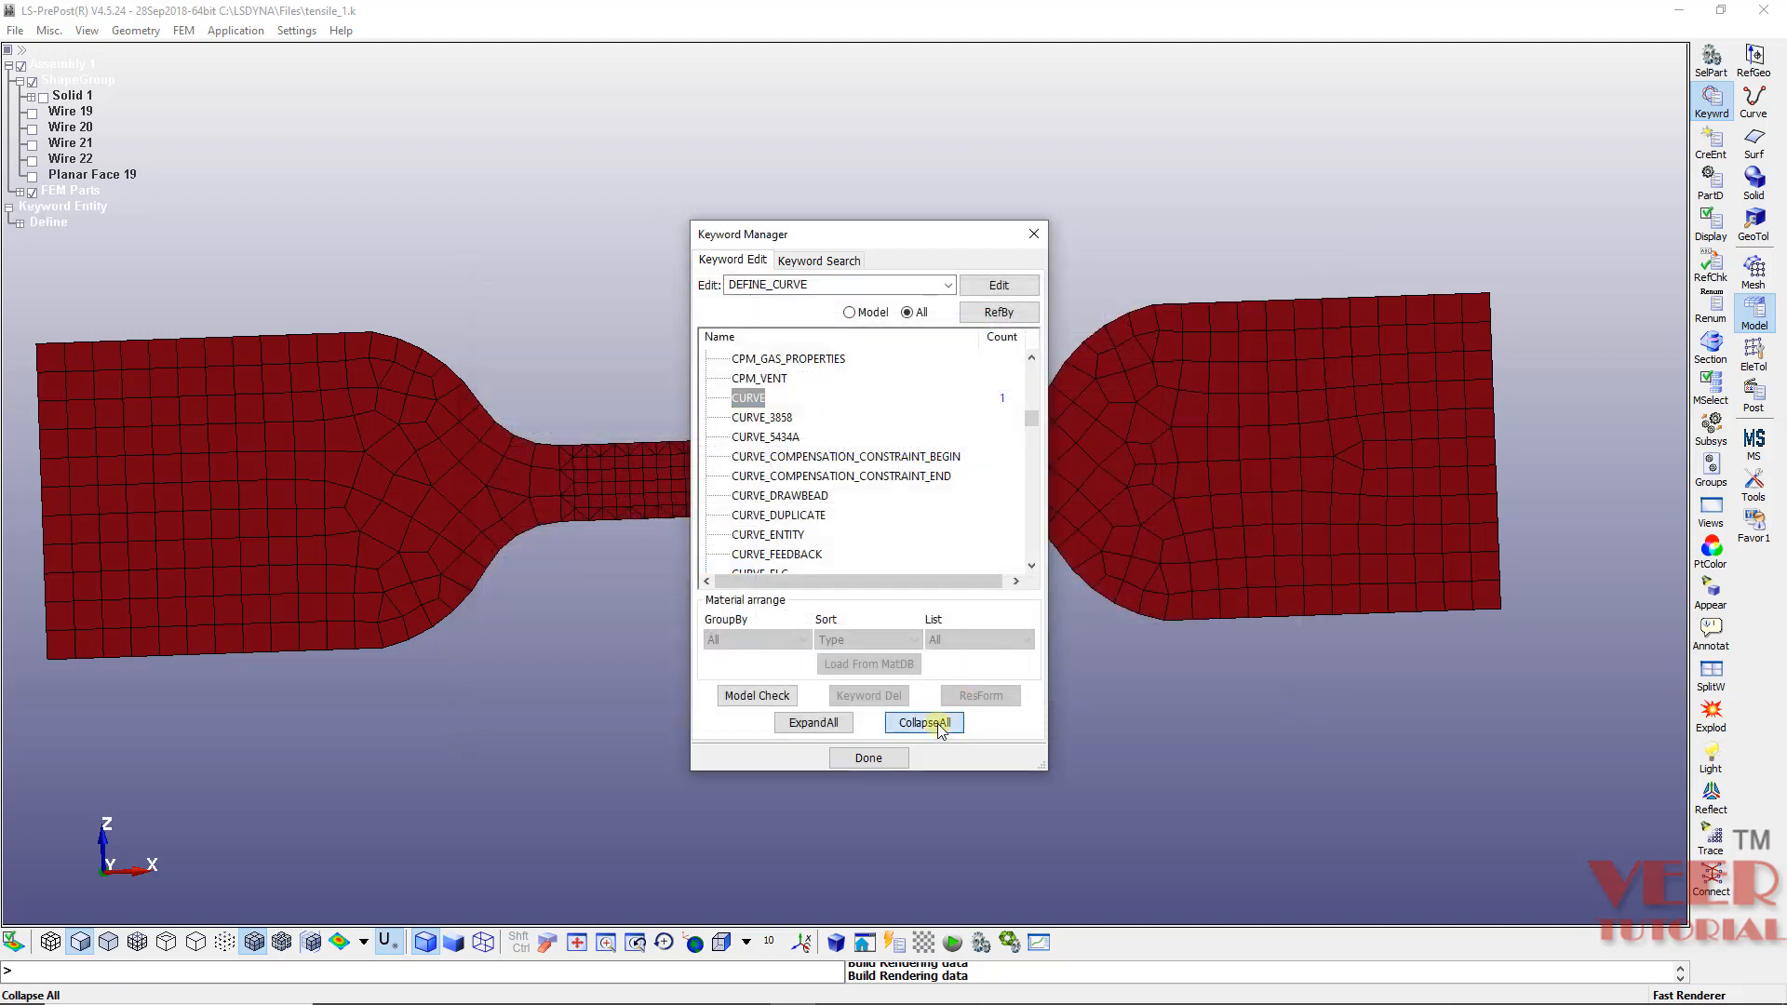
click(865, 761)
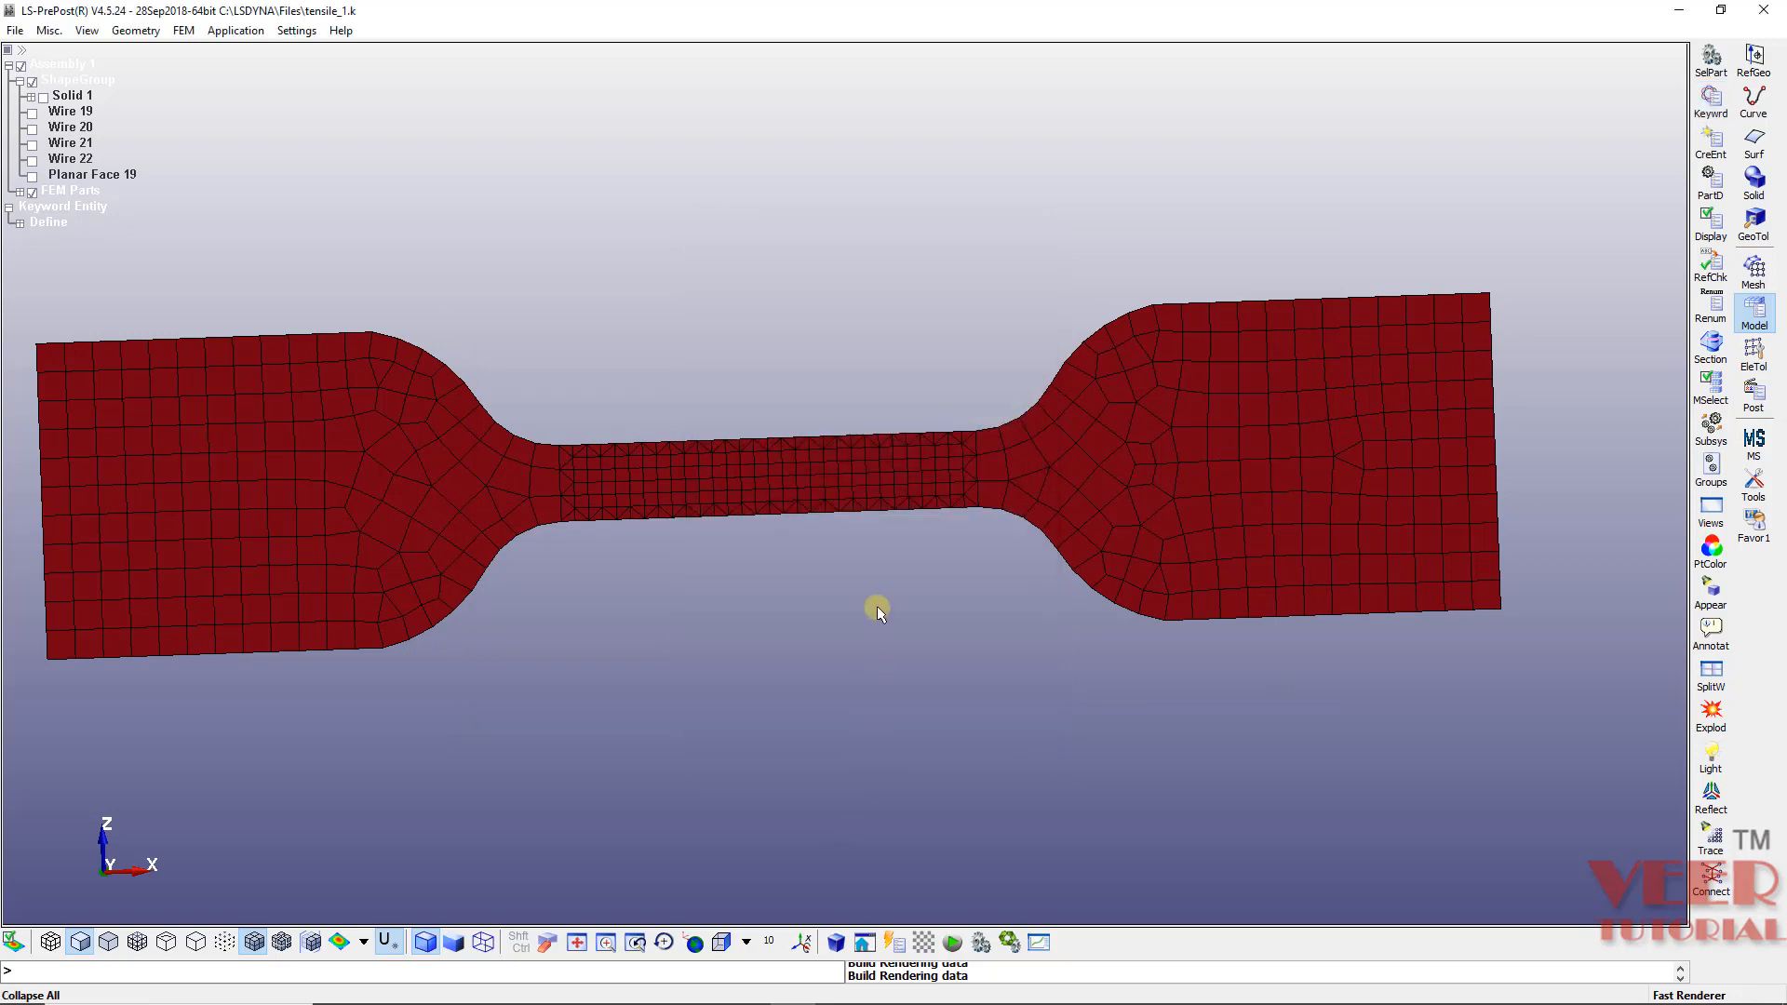
scroll(1053, 500, down, 3)
scroll(768, 477, up, 4)
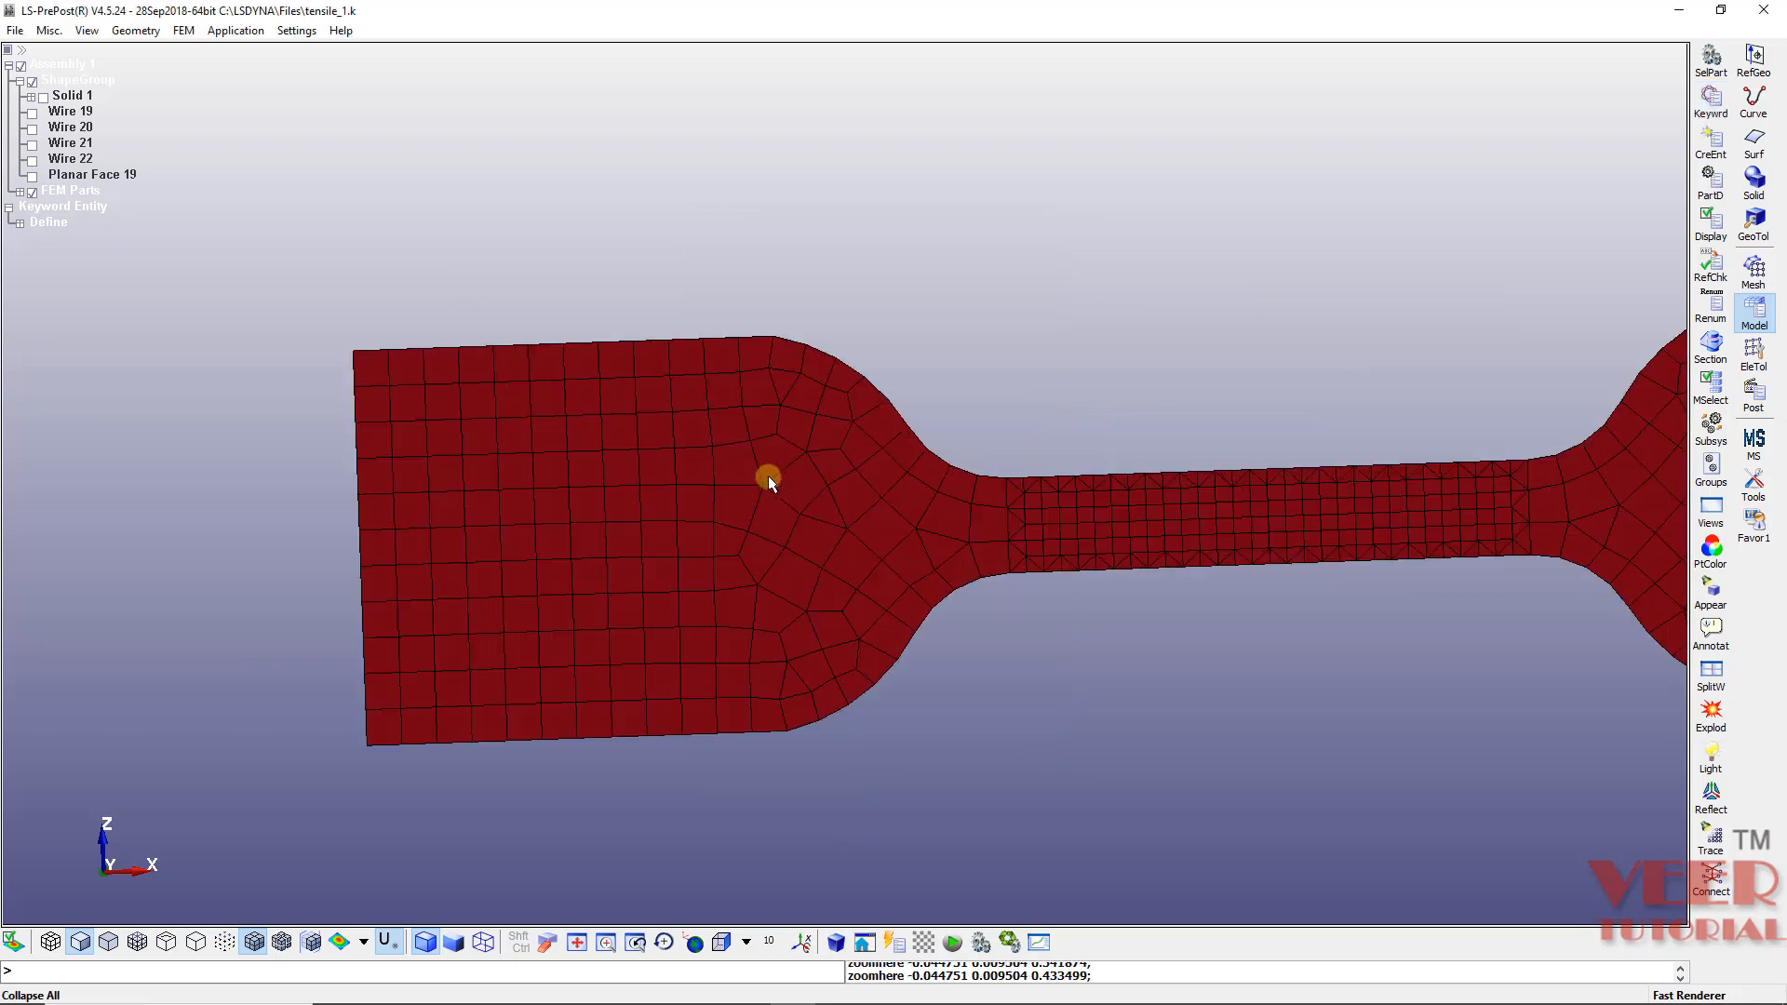
scroll(465, 503, down, 2)
scroll(279, 545, up, 2)
scroll(243, 526, down, 3)
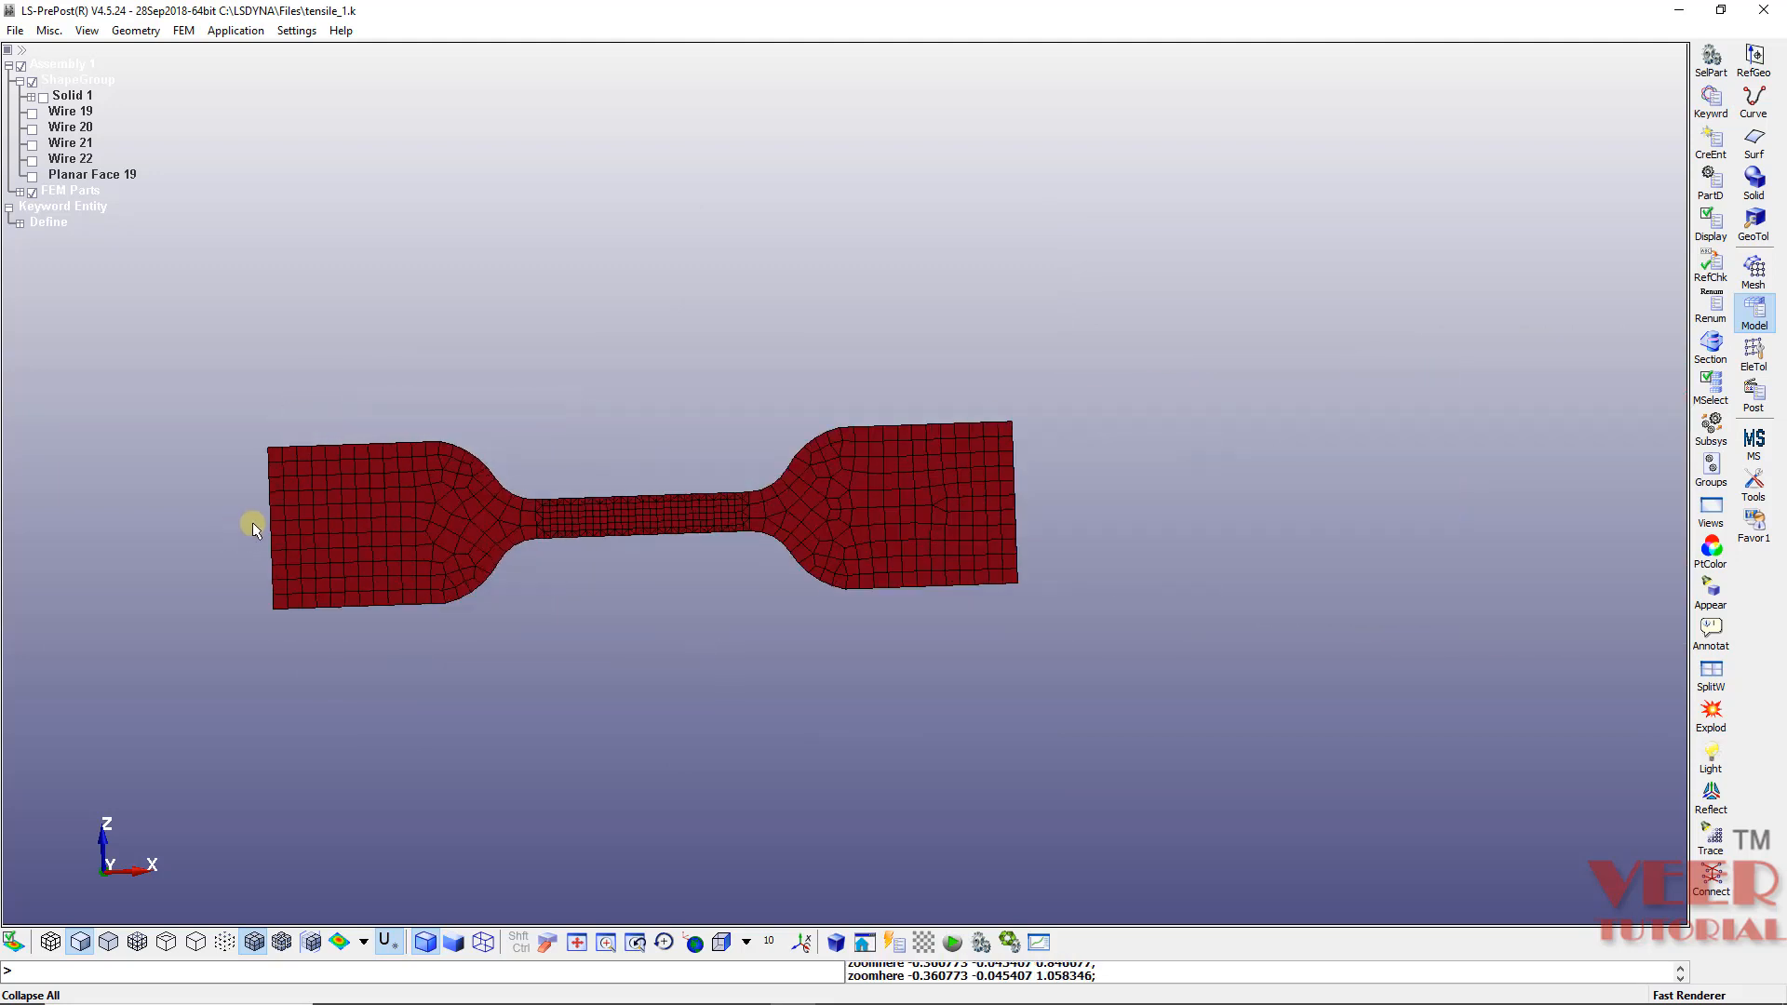
scroll(255, 525, up, 2)
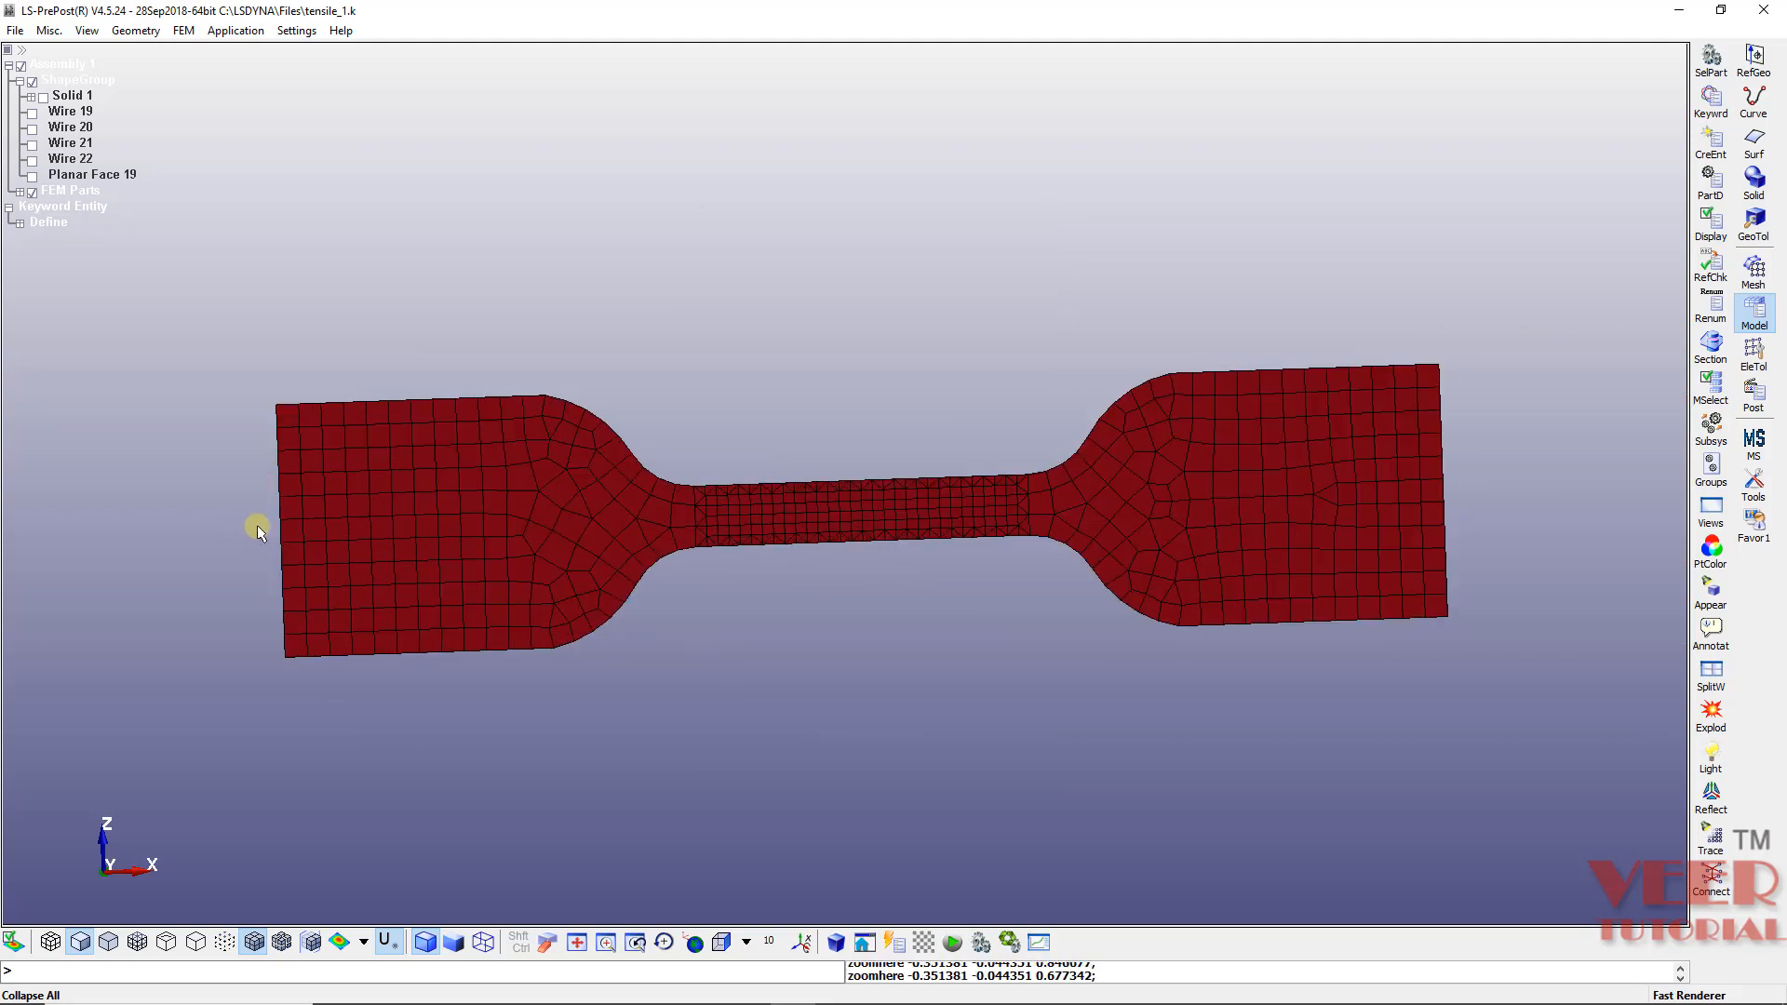
Step: Open Entity Creation in create mode with the Set Data types expanded, and set the selection method to Area
click(1718, 154)
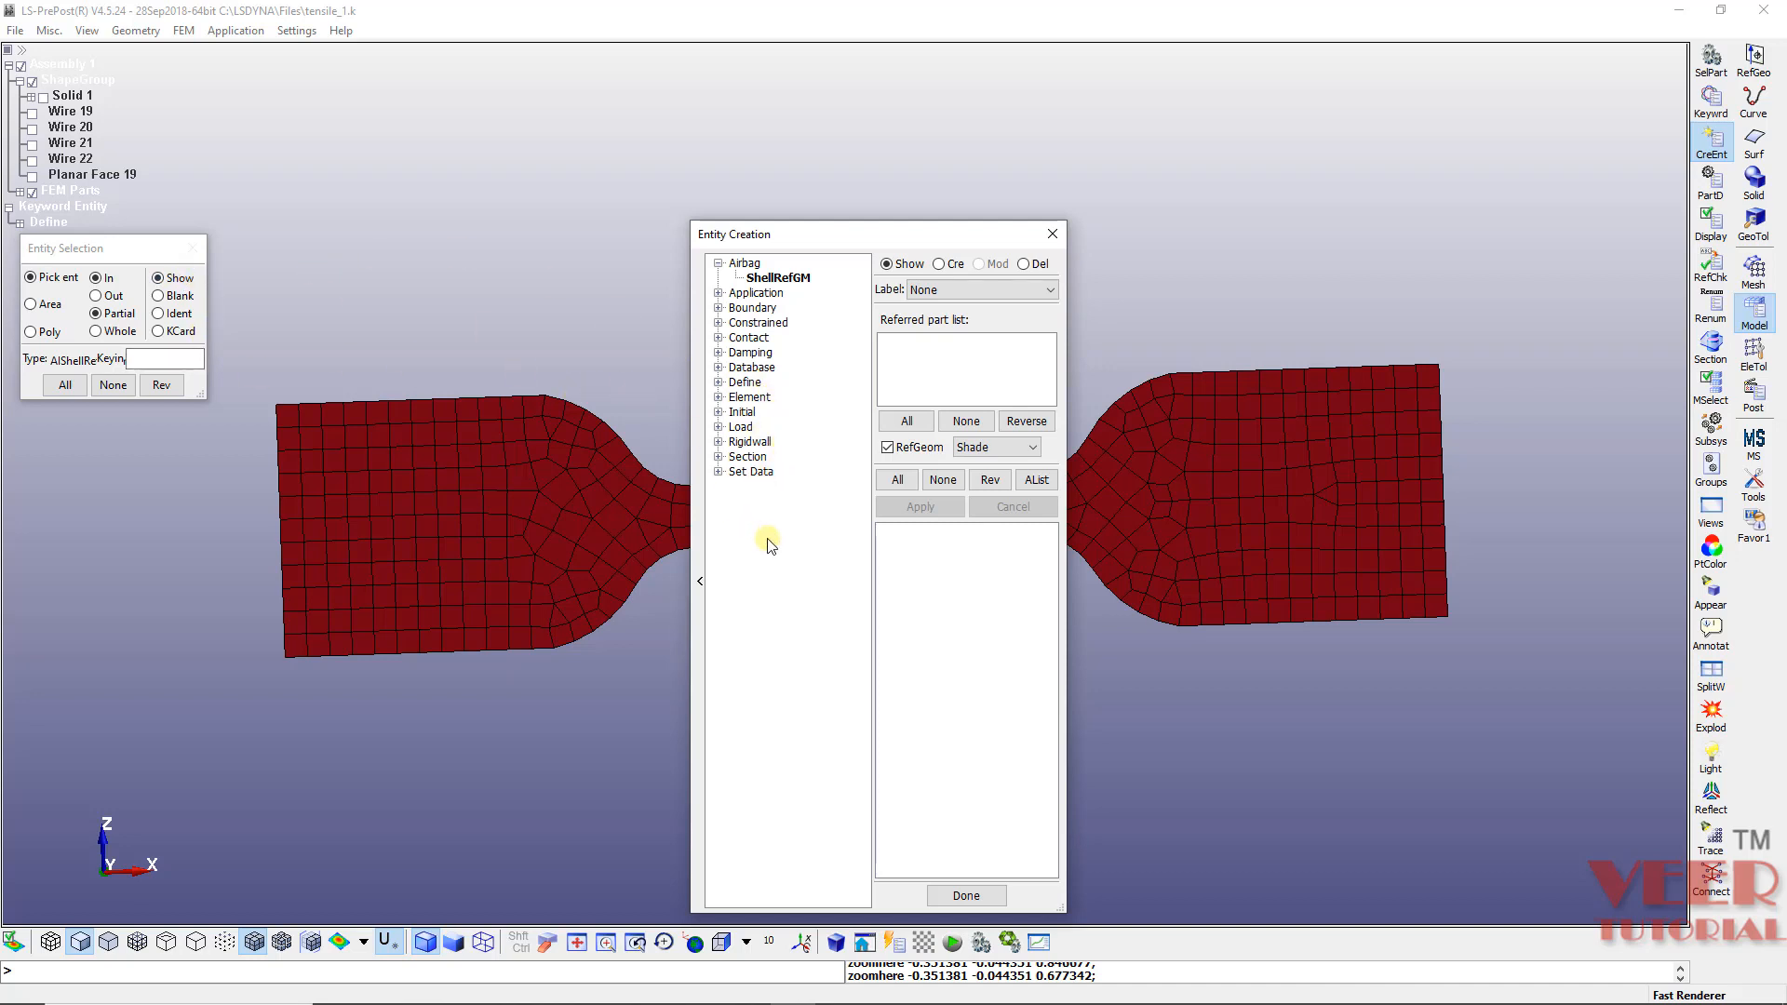
click(720, 473)
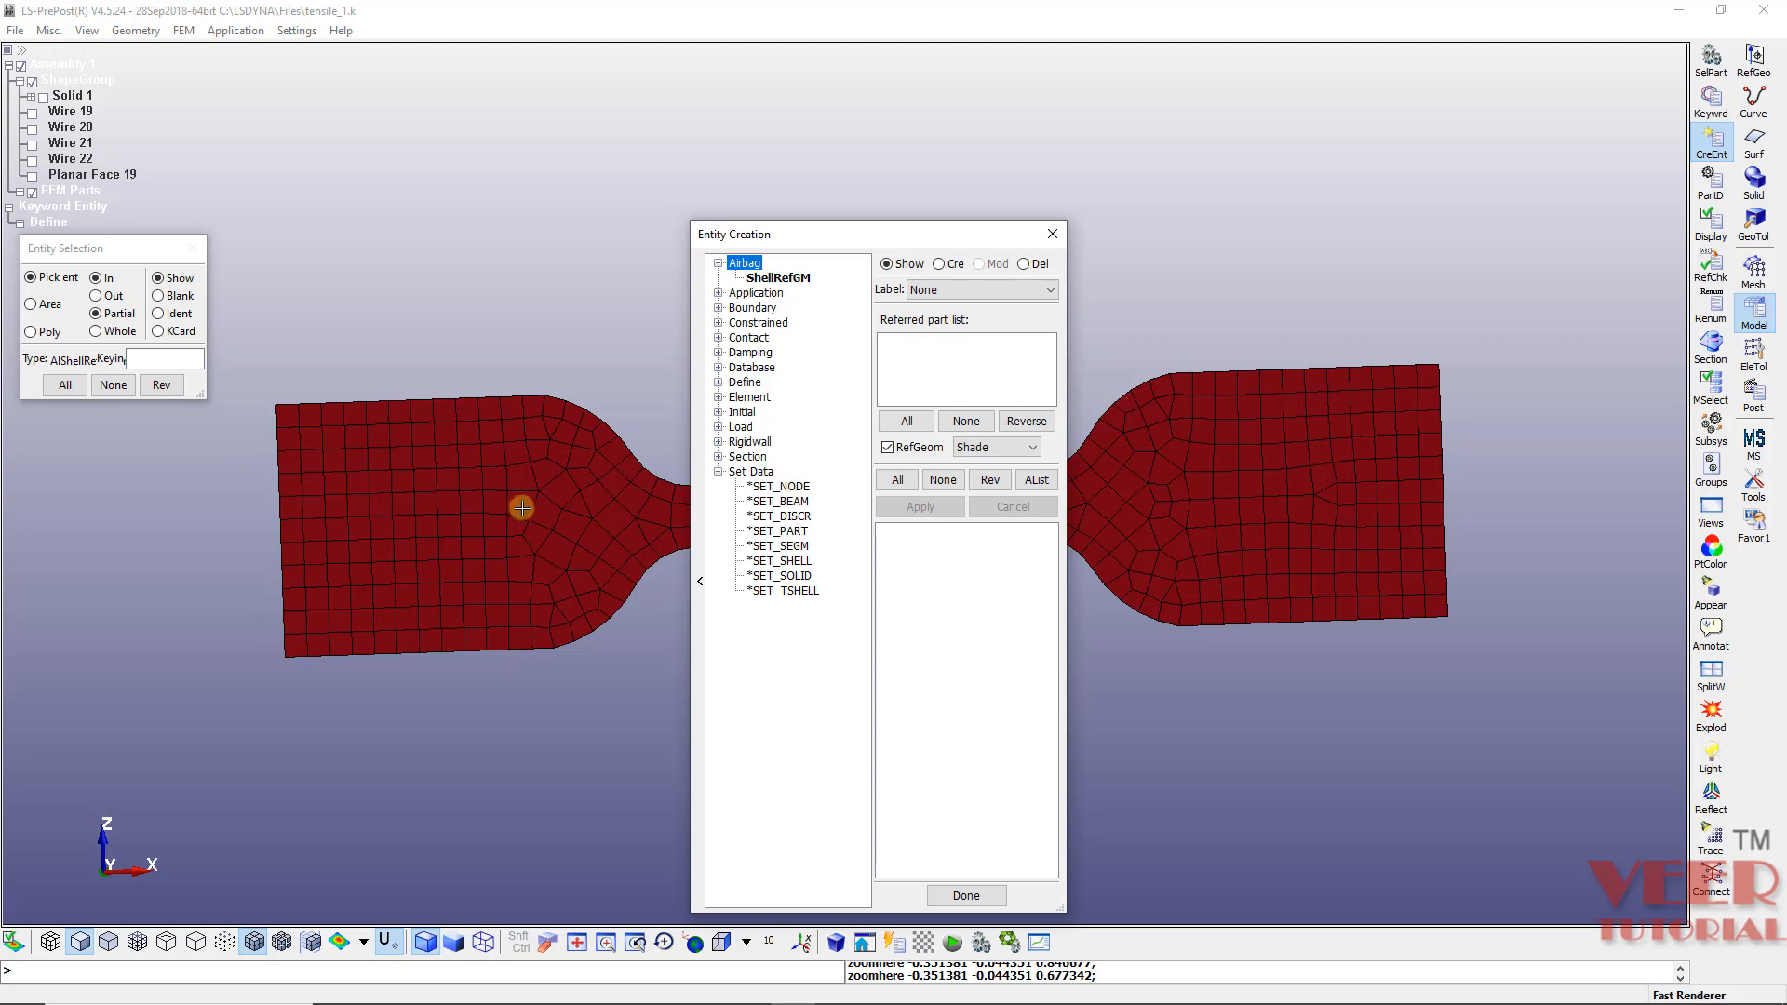
click(956, 267)
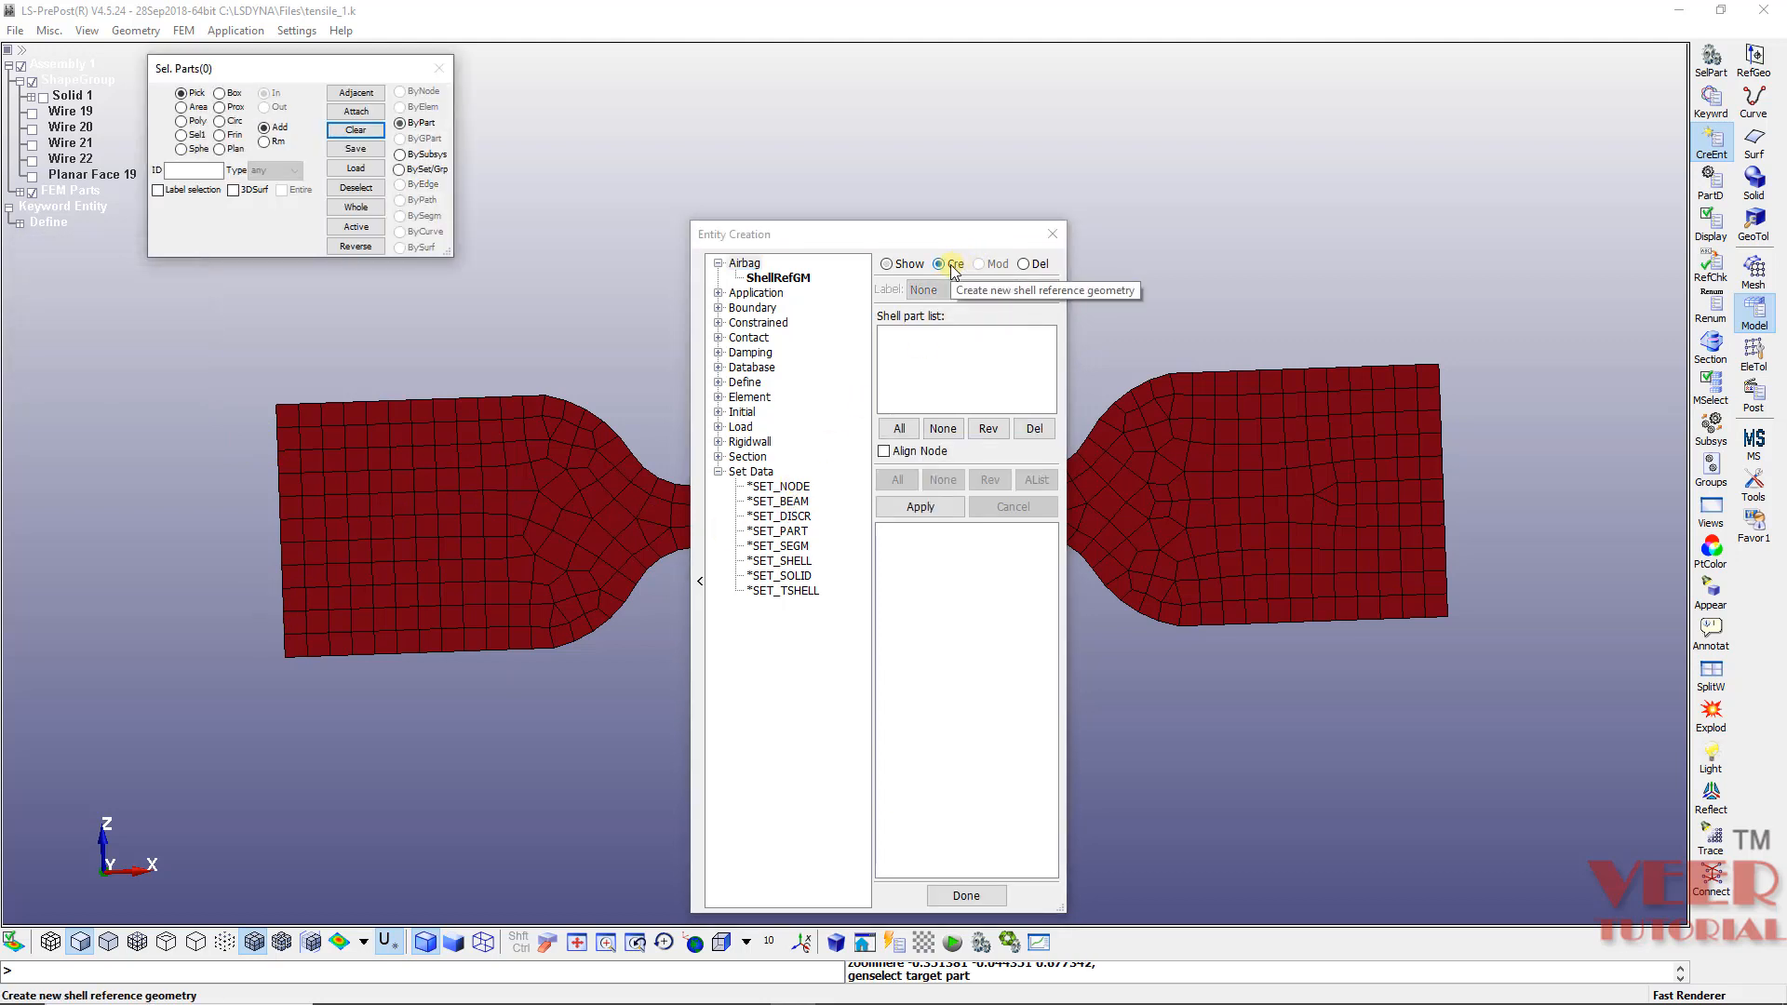
click(182, 107)
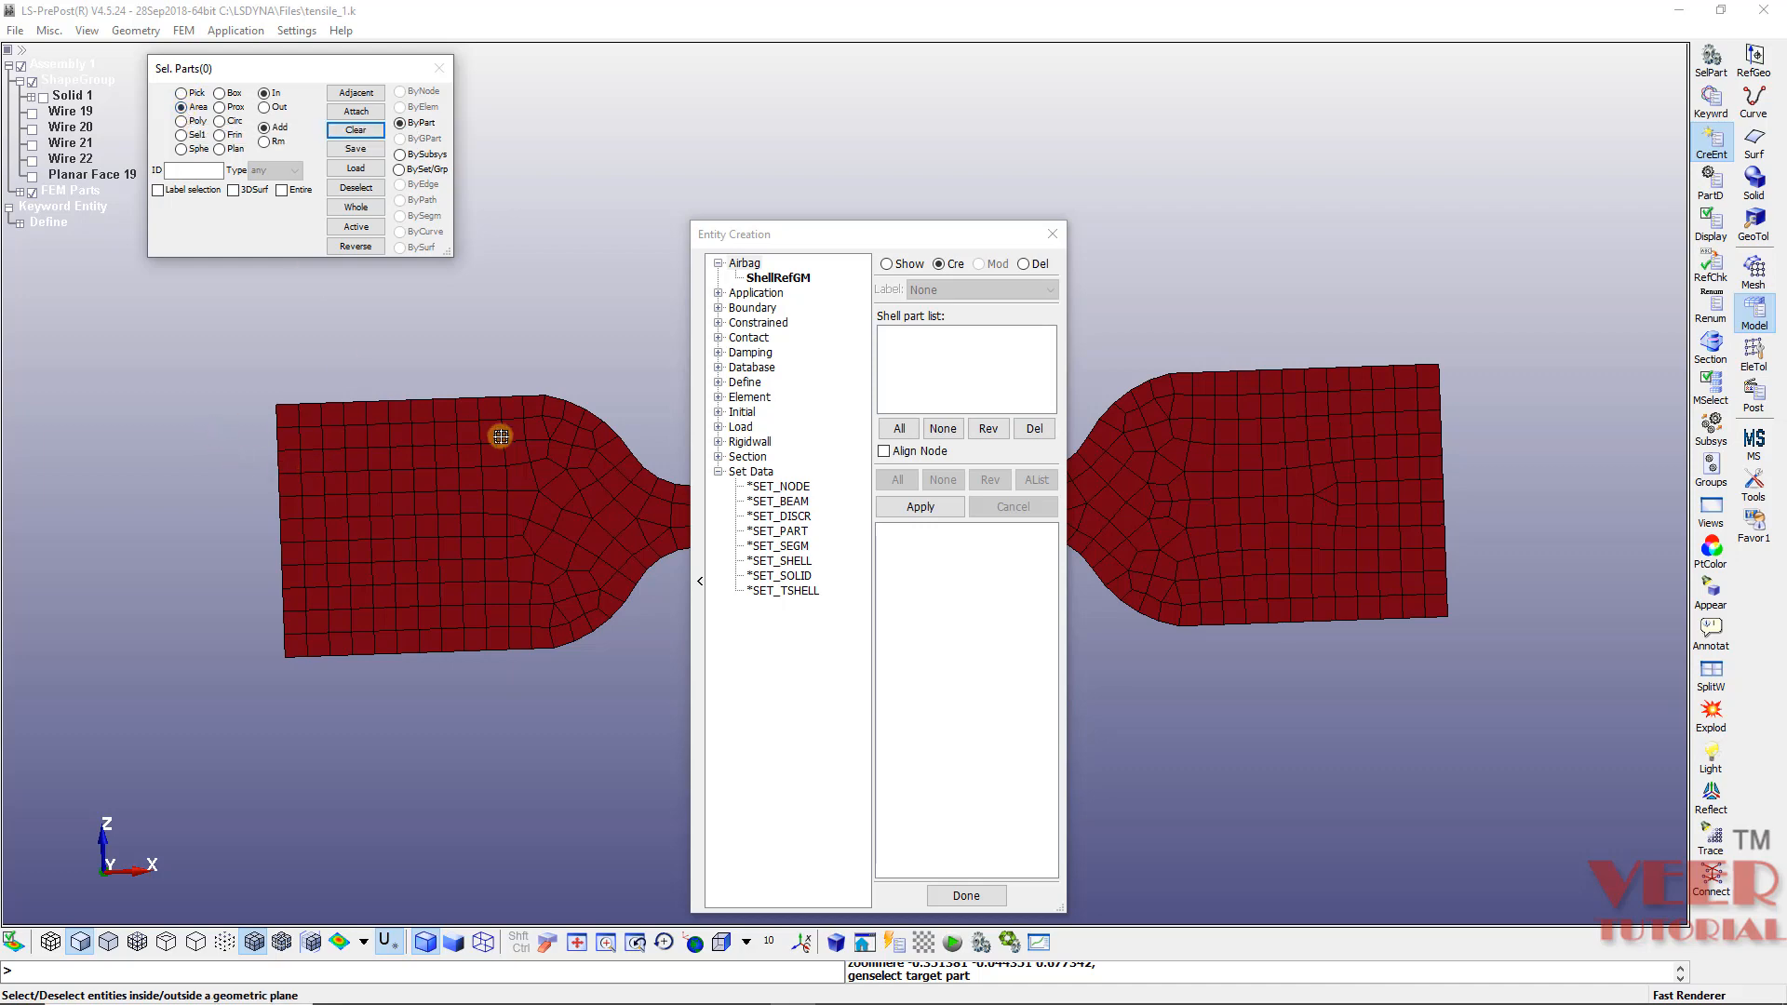
scroll(337, 456, down, 2)
scroll(288, 452, up, 4)
scroll(298, 438, down, 2)
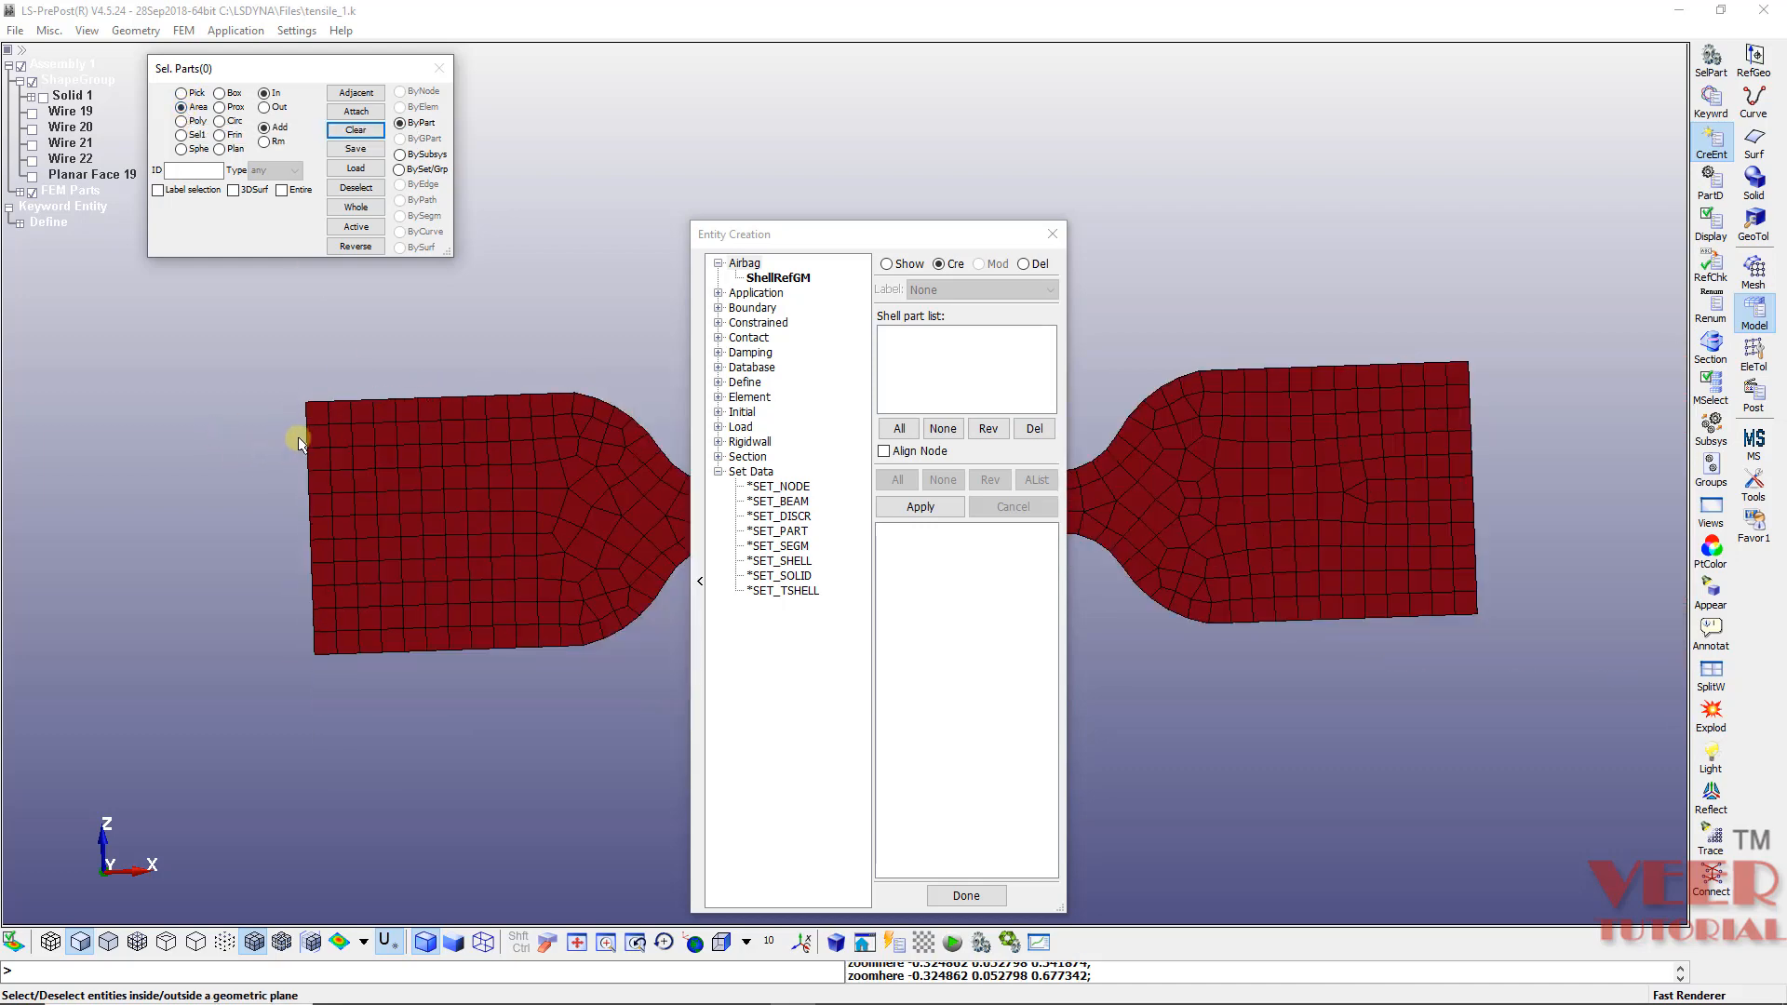
scroll(292, 434, up, 2)
drag(242, 347, 253, 359)
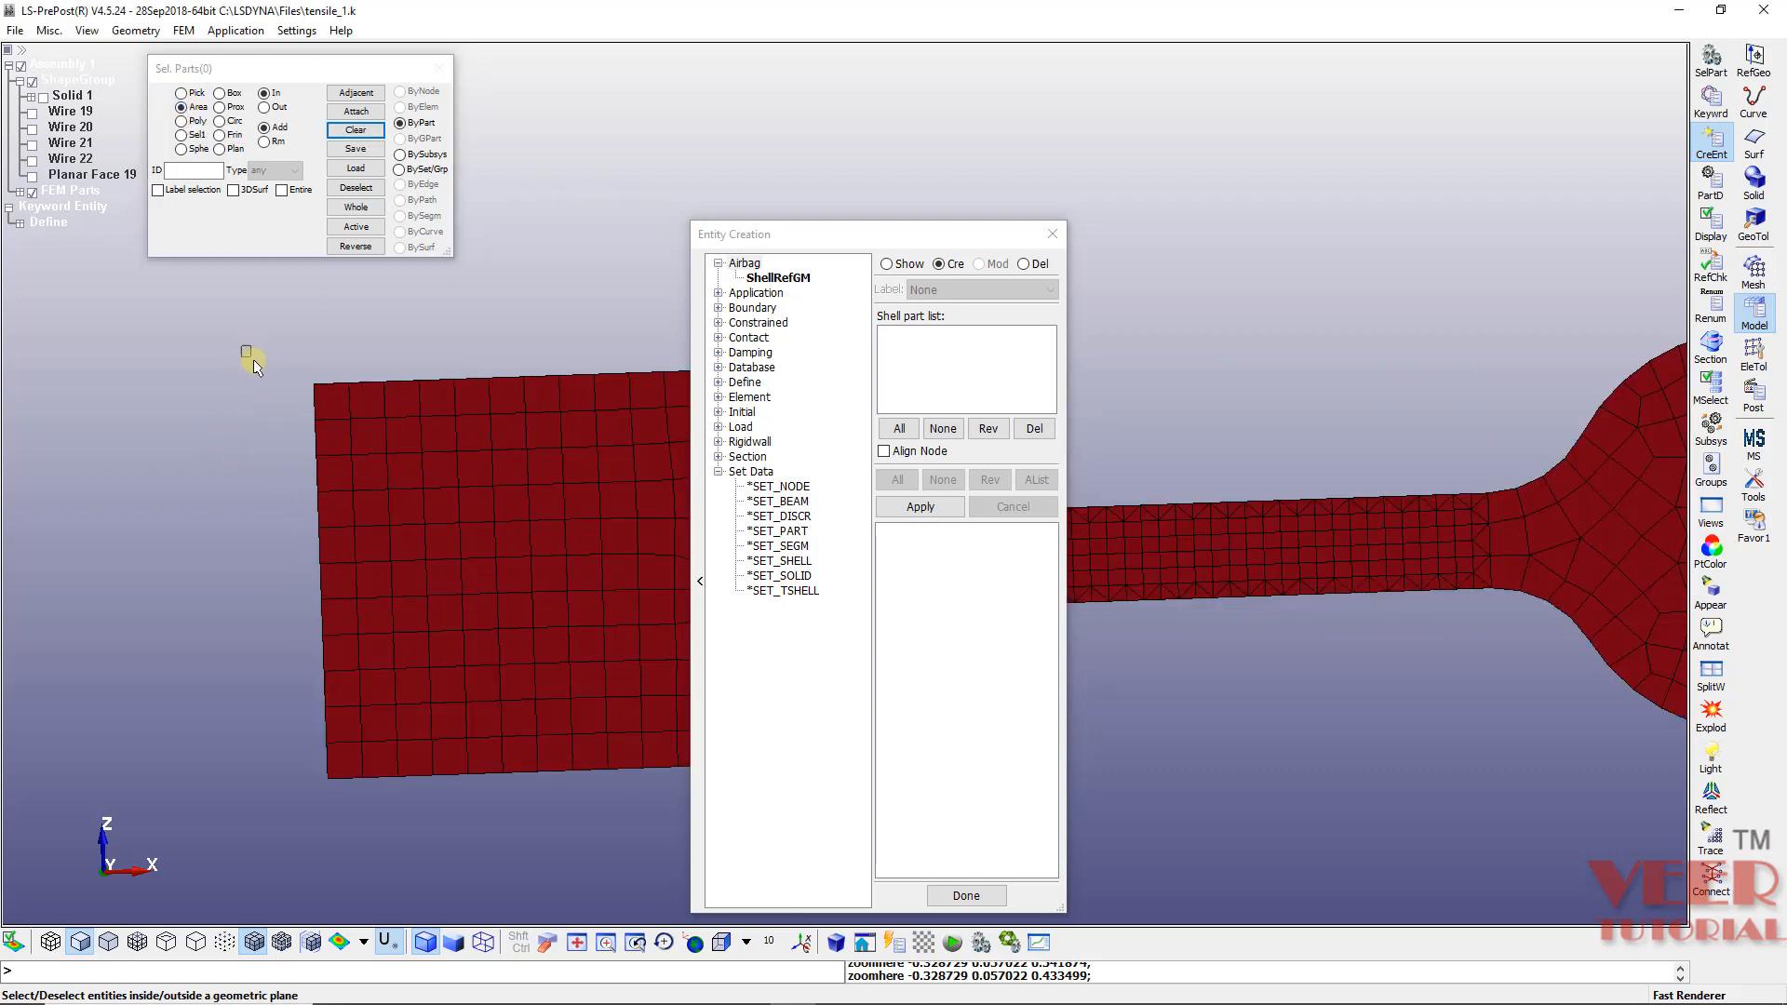
drag(300, 438, 335, 815)
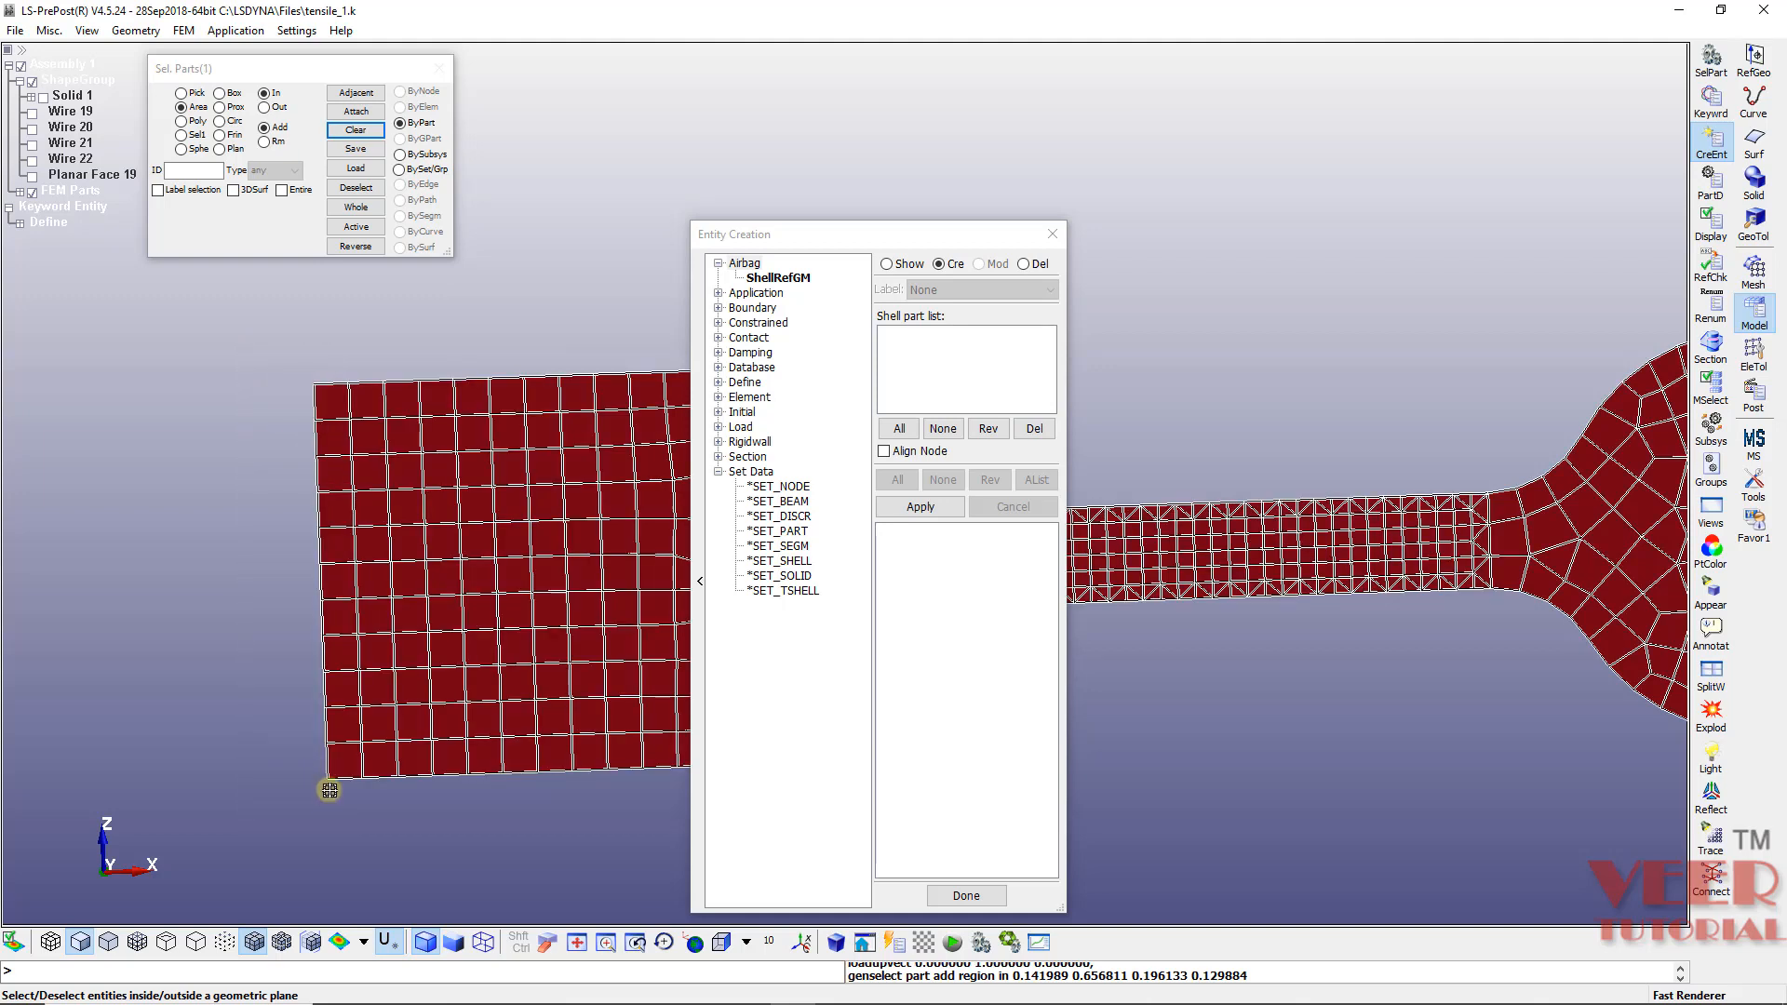
click(355, 132)
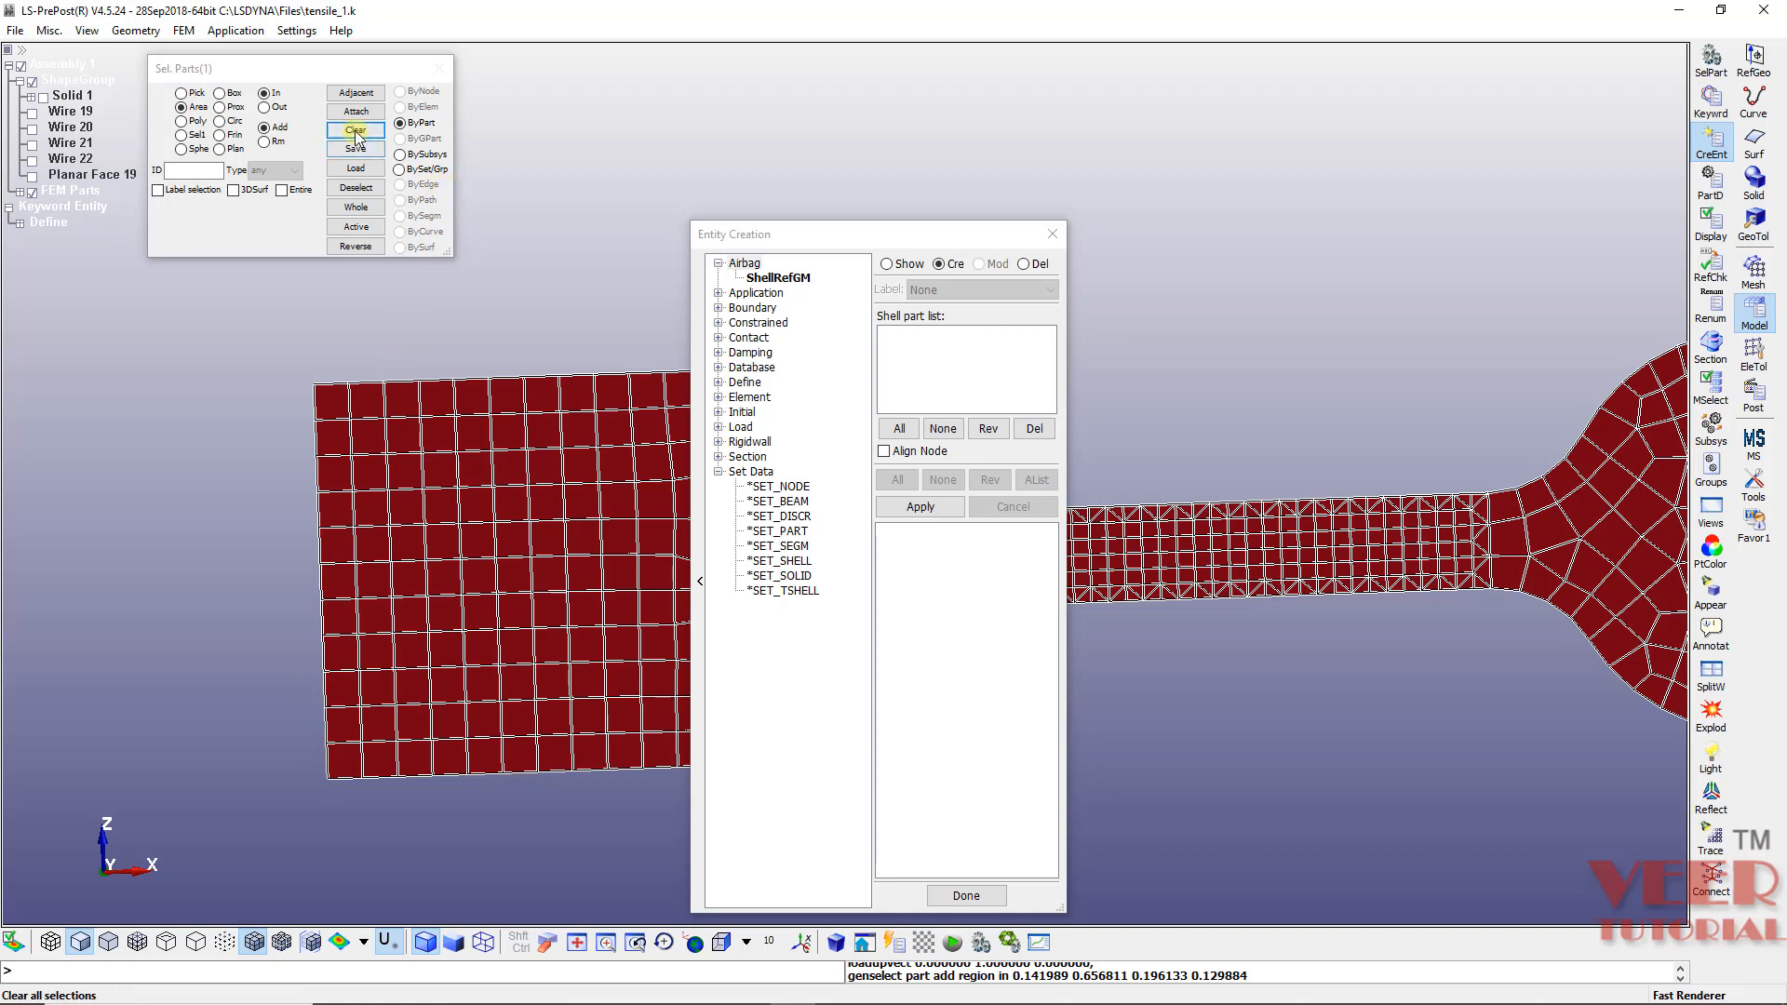
Step: Create node set 1 titled fix_node from all nodes along the specimen's left end edge
click(792, 487)
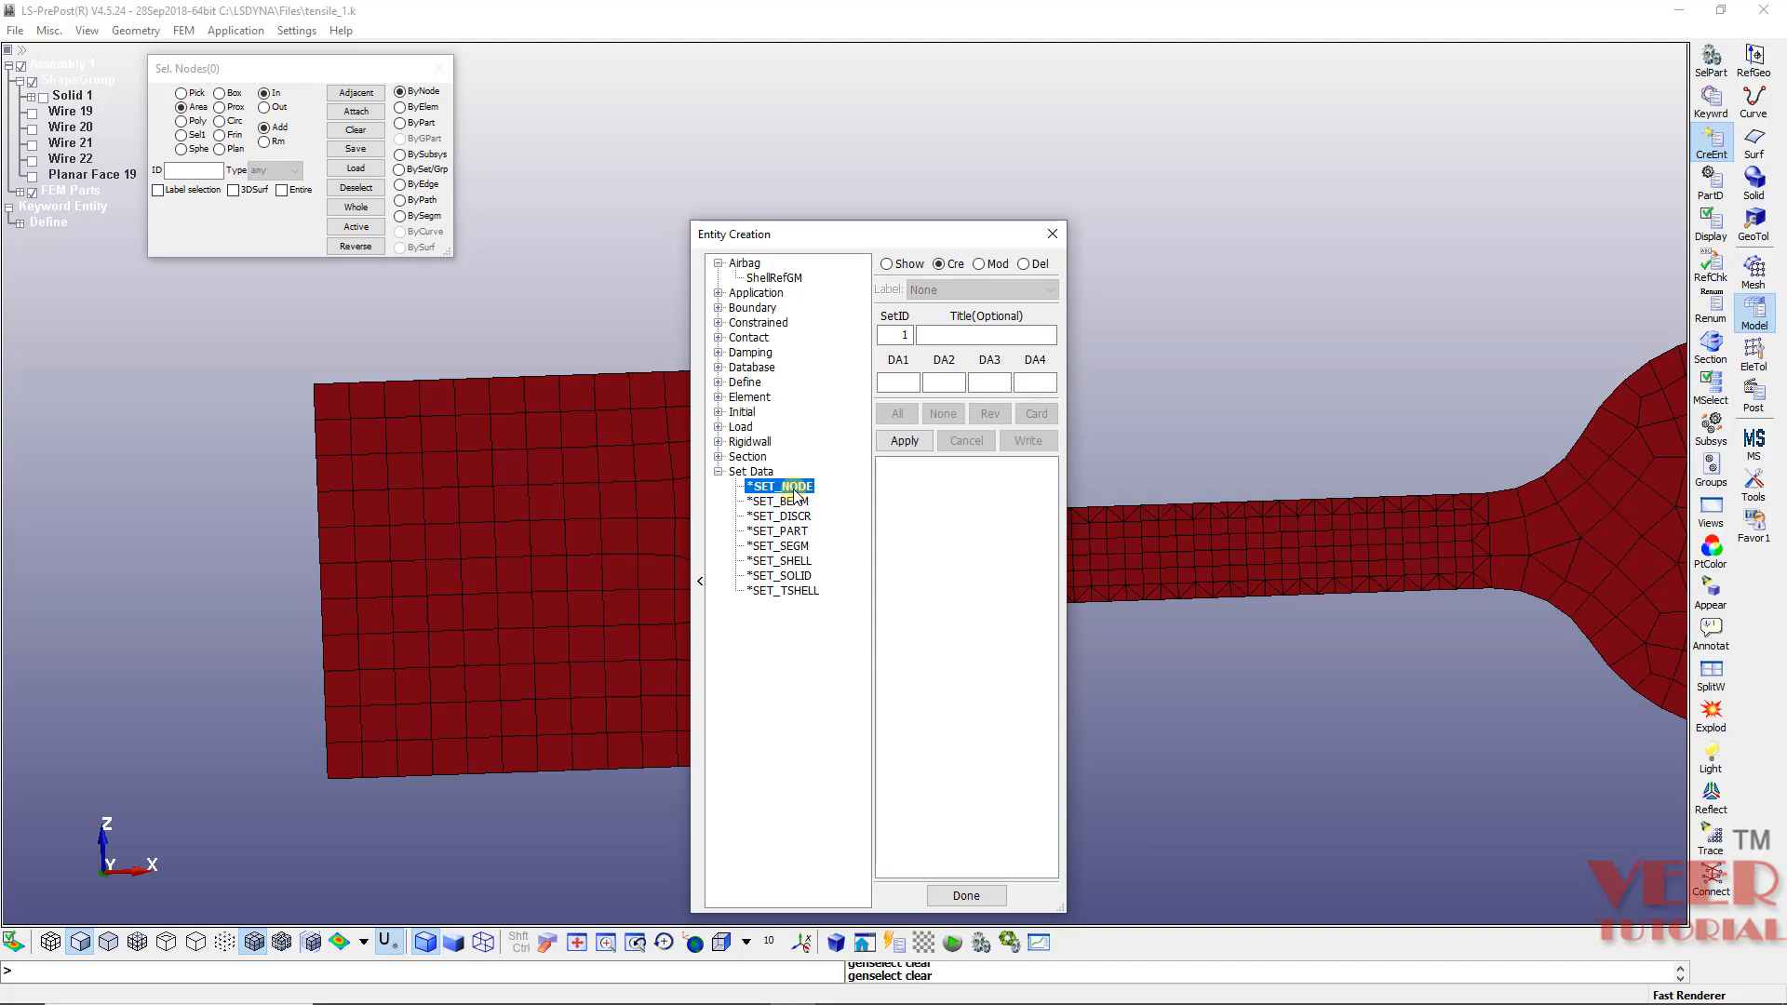
click(940, 333)
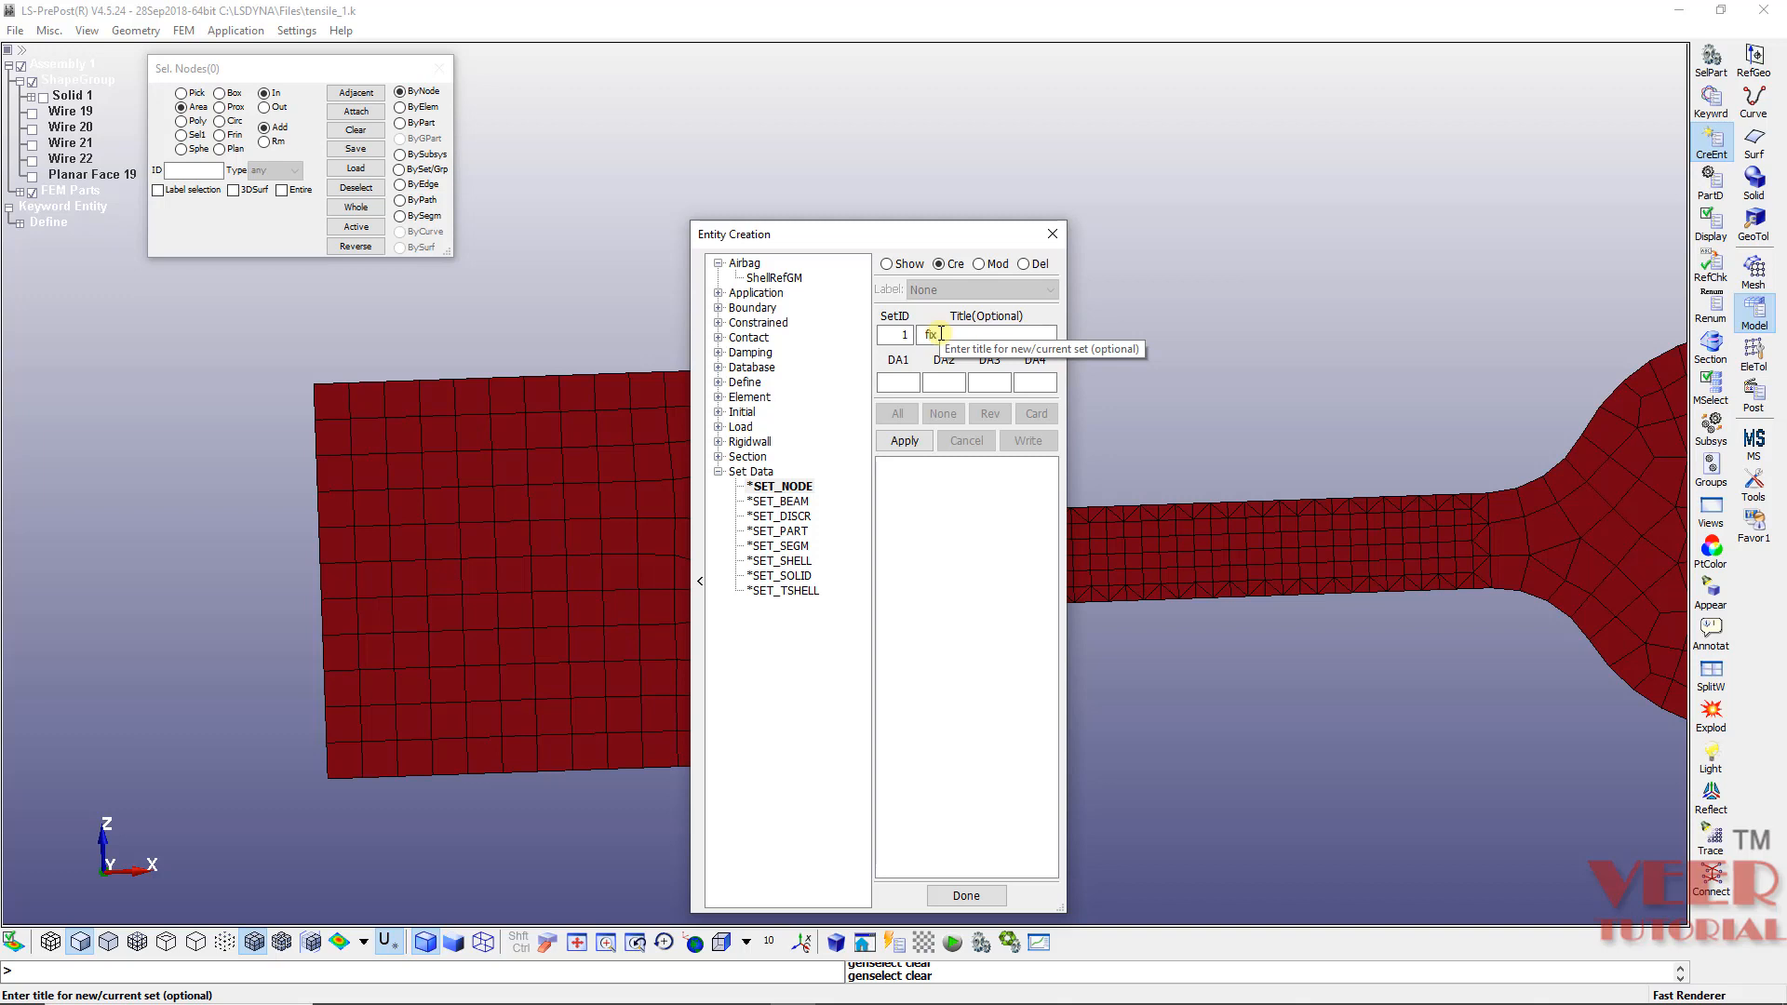
text(fix_node)
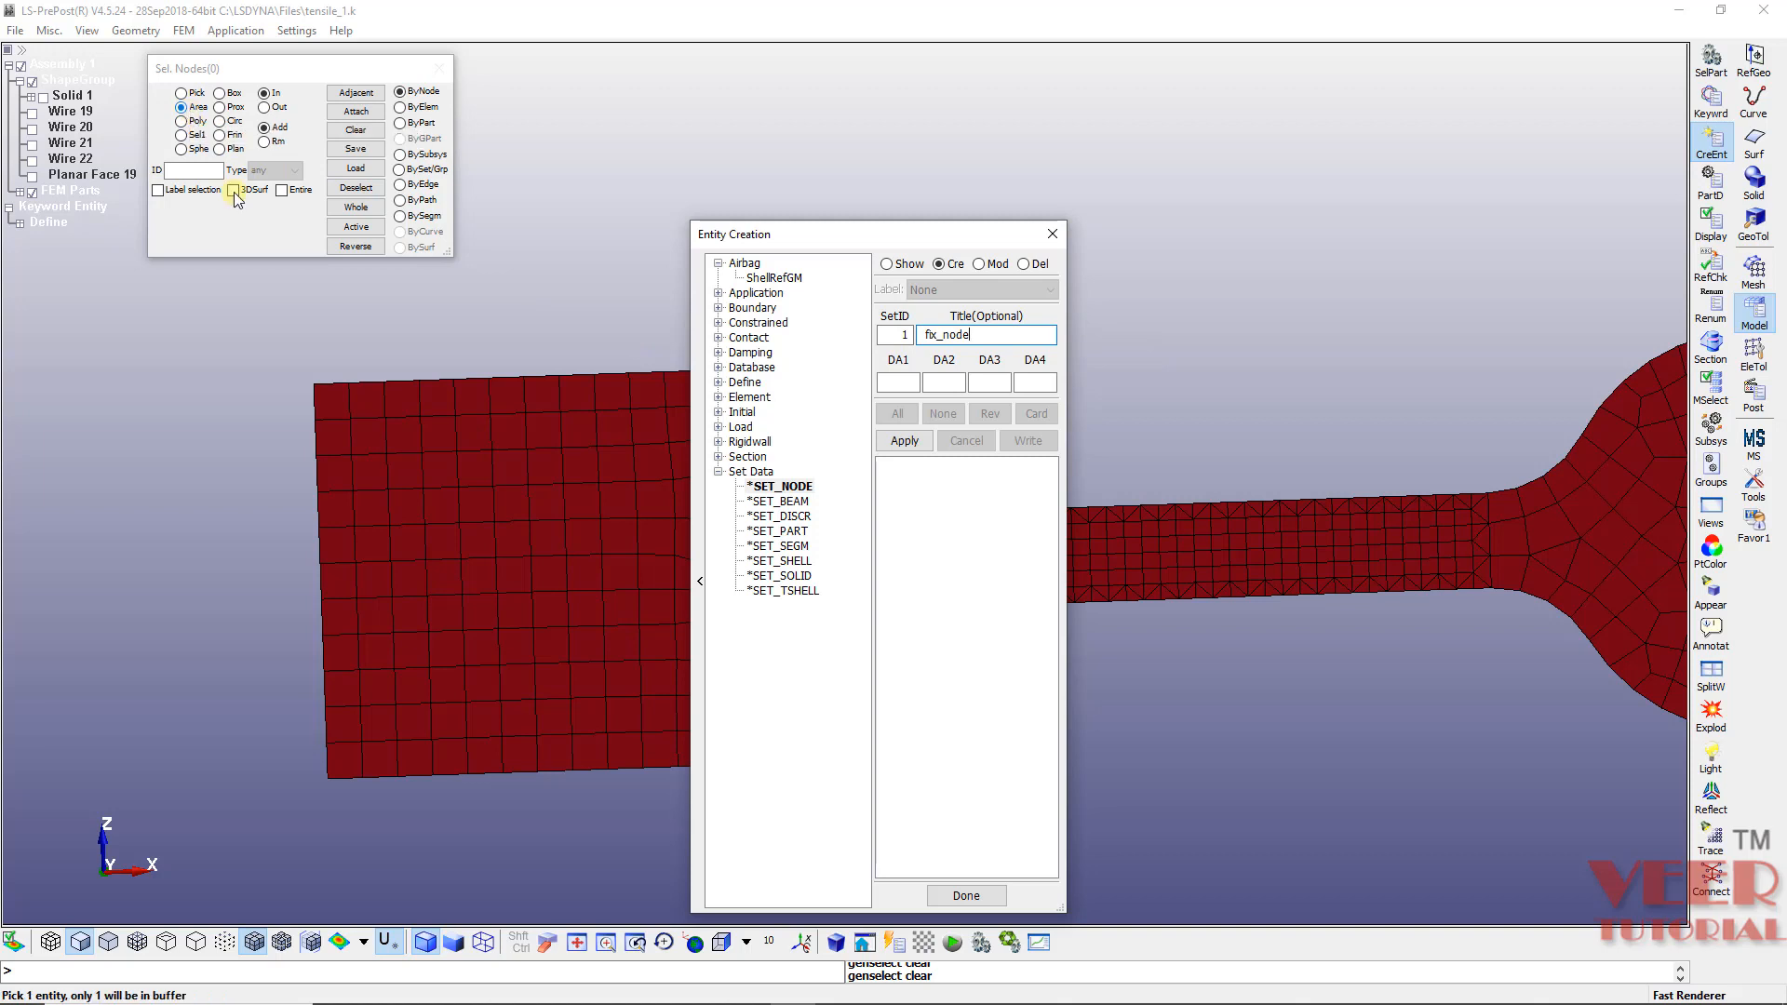
drag(239, 353, 331, 802)
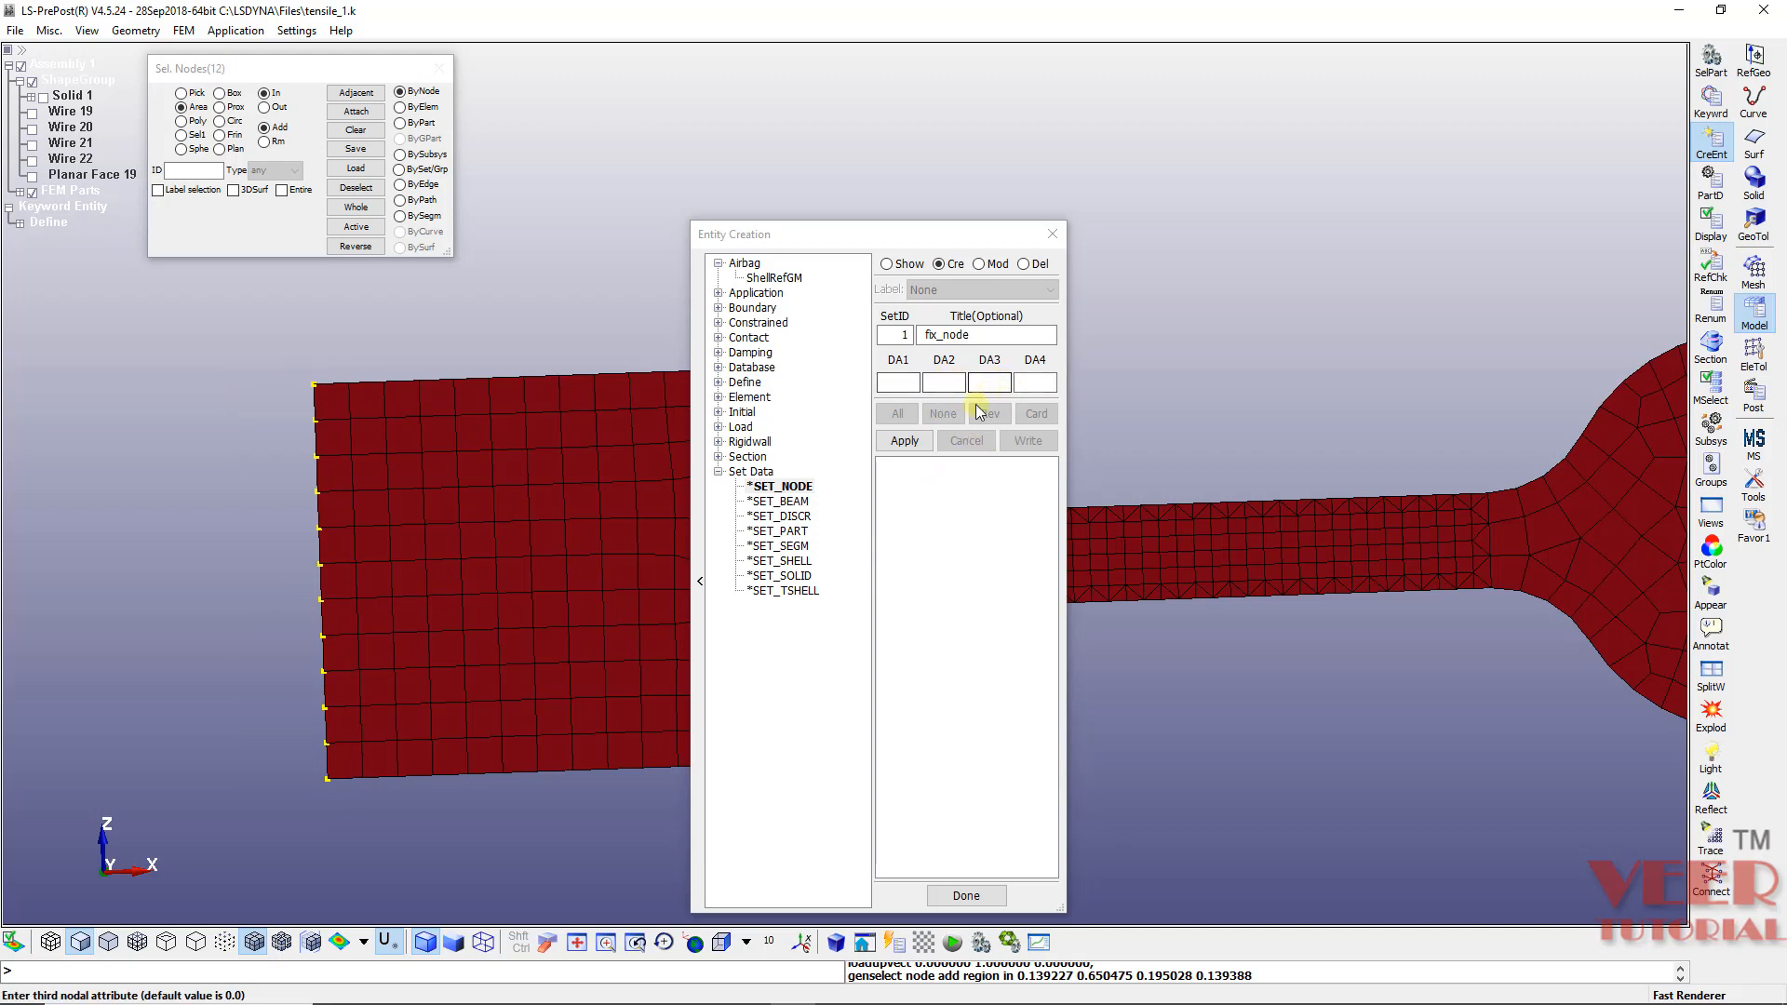
click(927, 444)
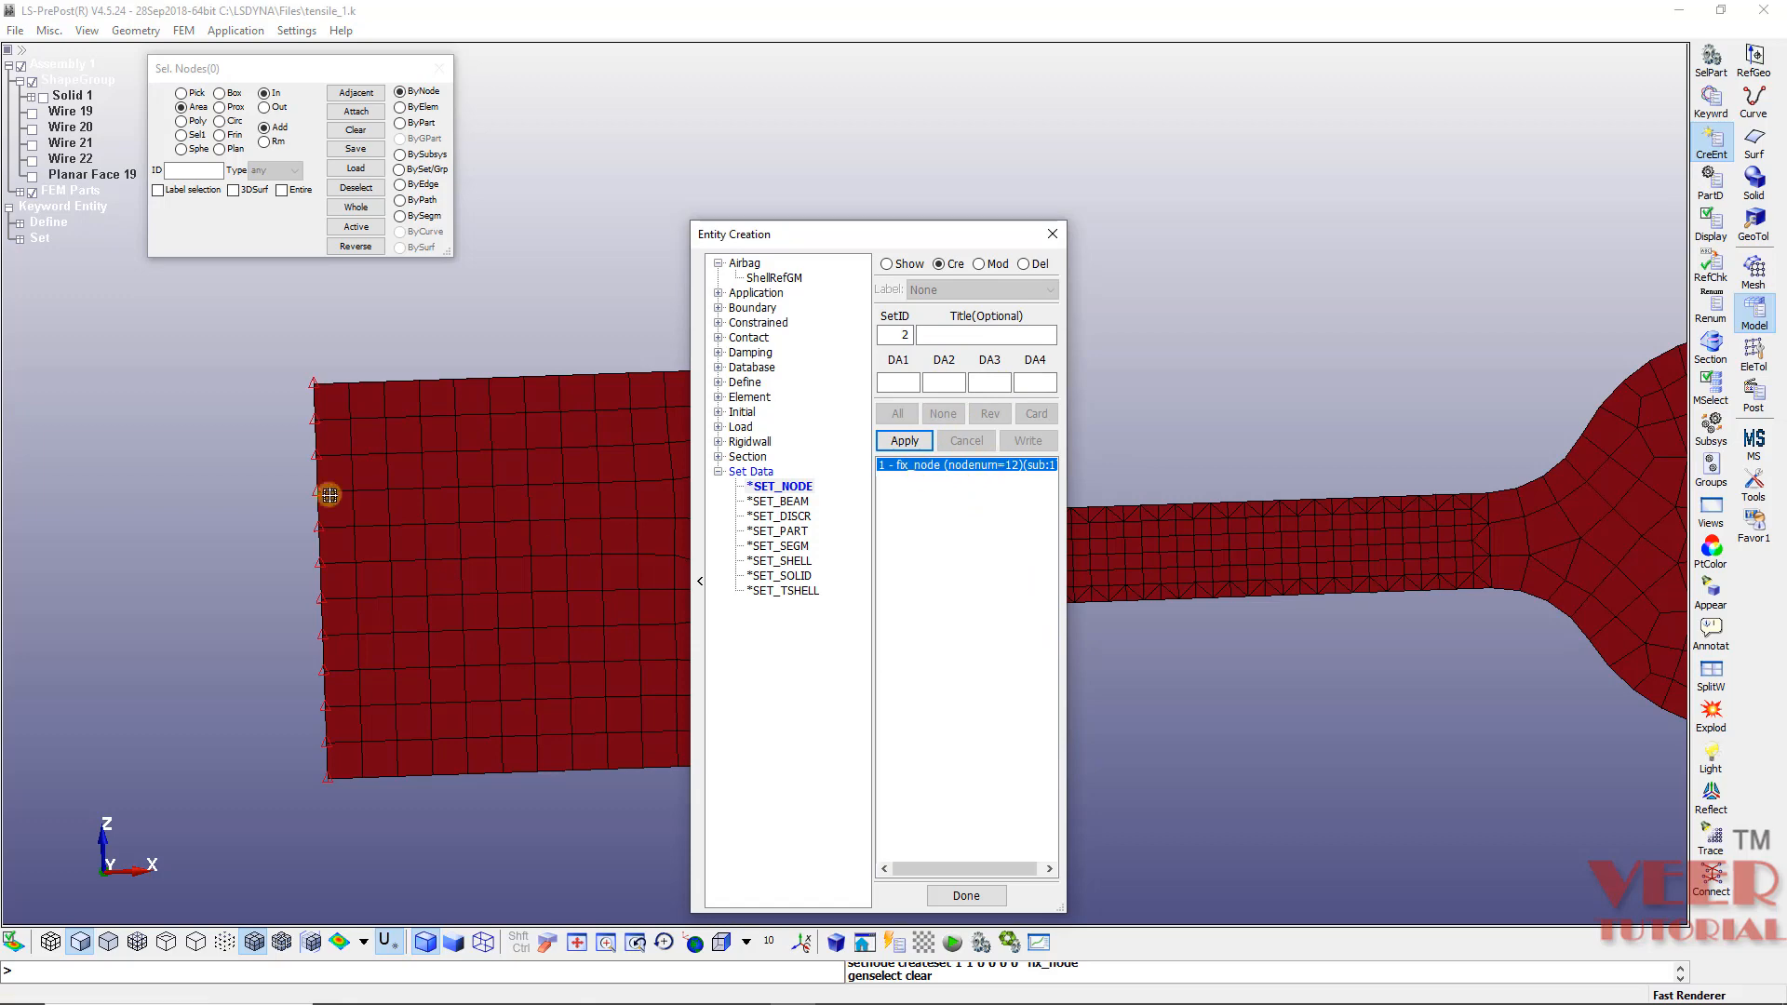
Step: Create node set 2 titled moving_node from all nodes along the specimen's right end edge
scroll(229, 501, down, 5)
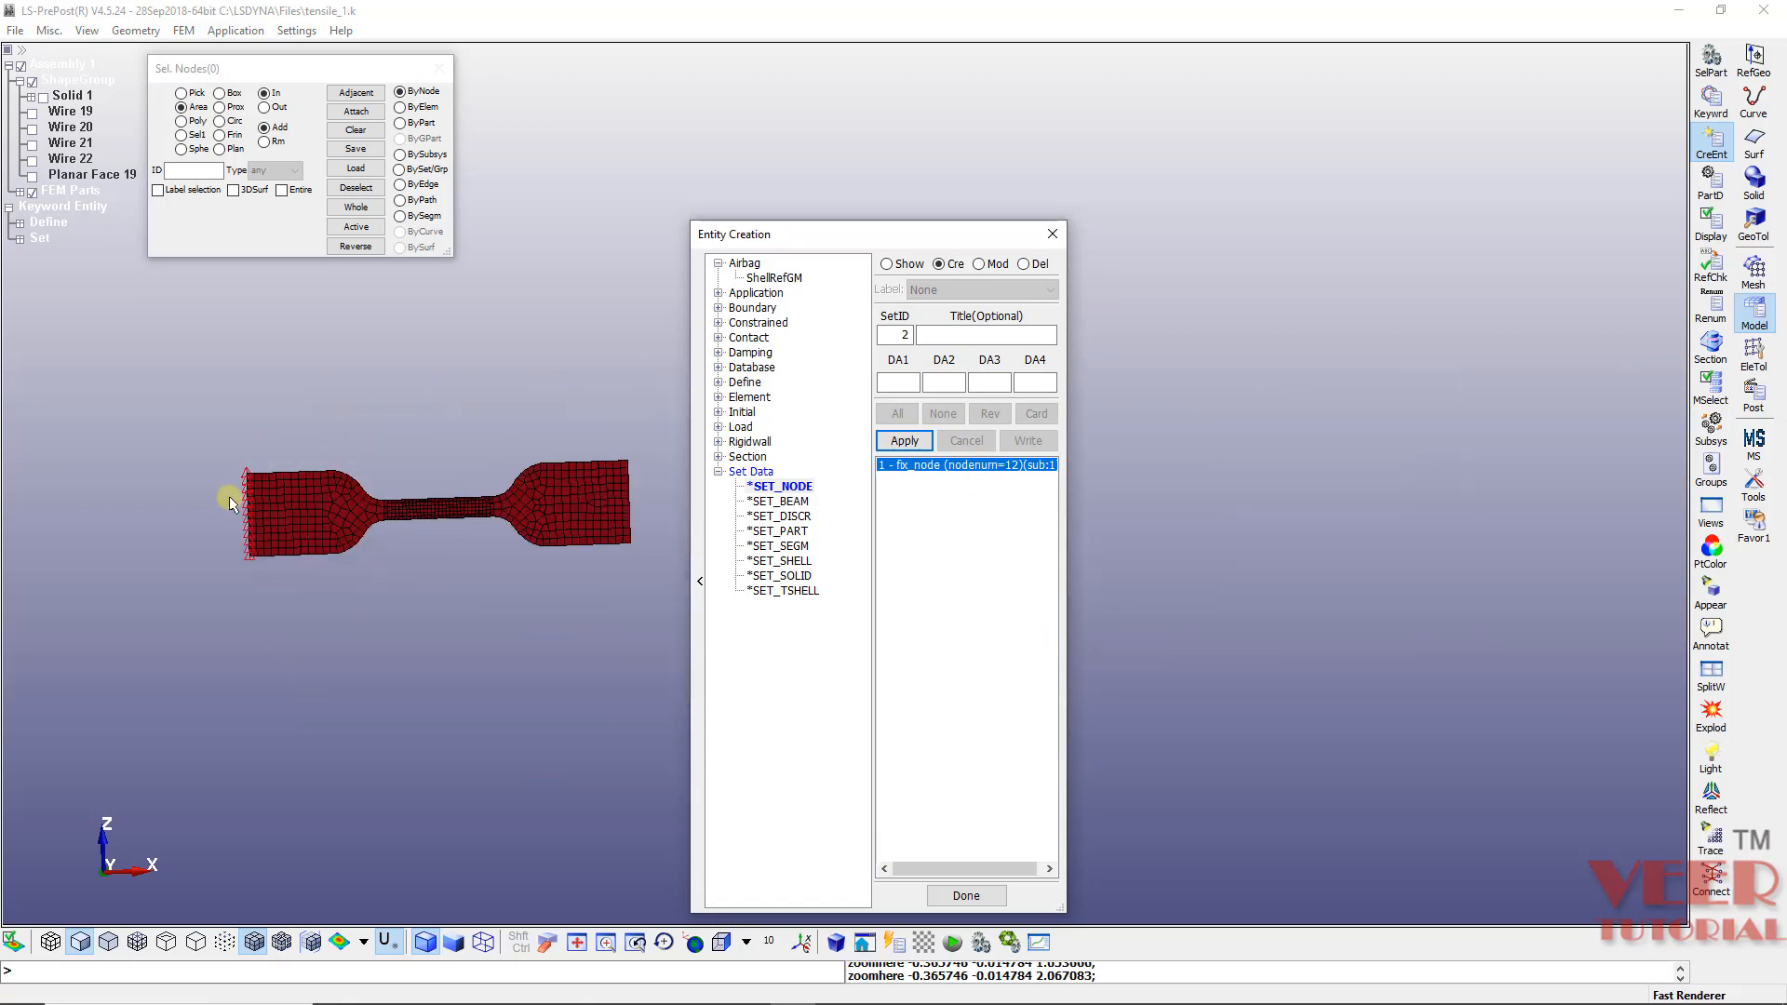
scroll(649, 500, up, 6)
scroll(483, 484, down, 2)
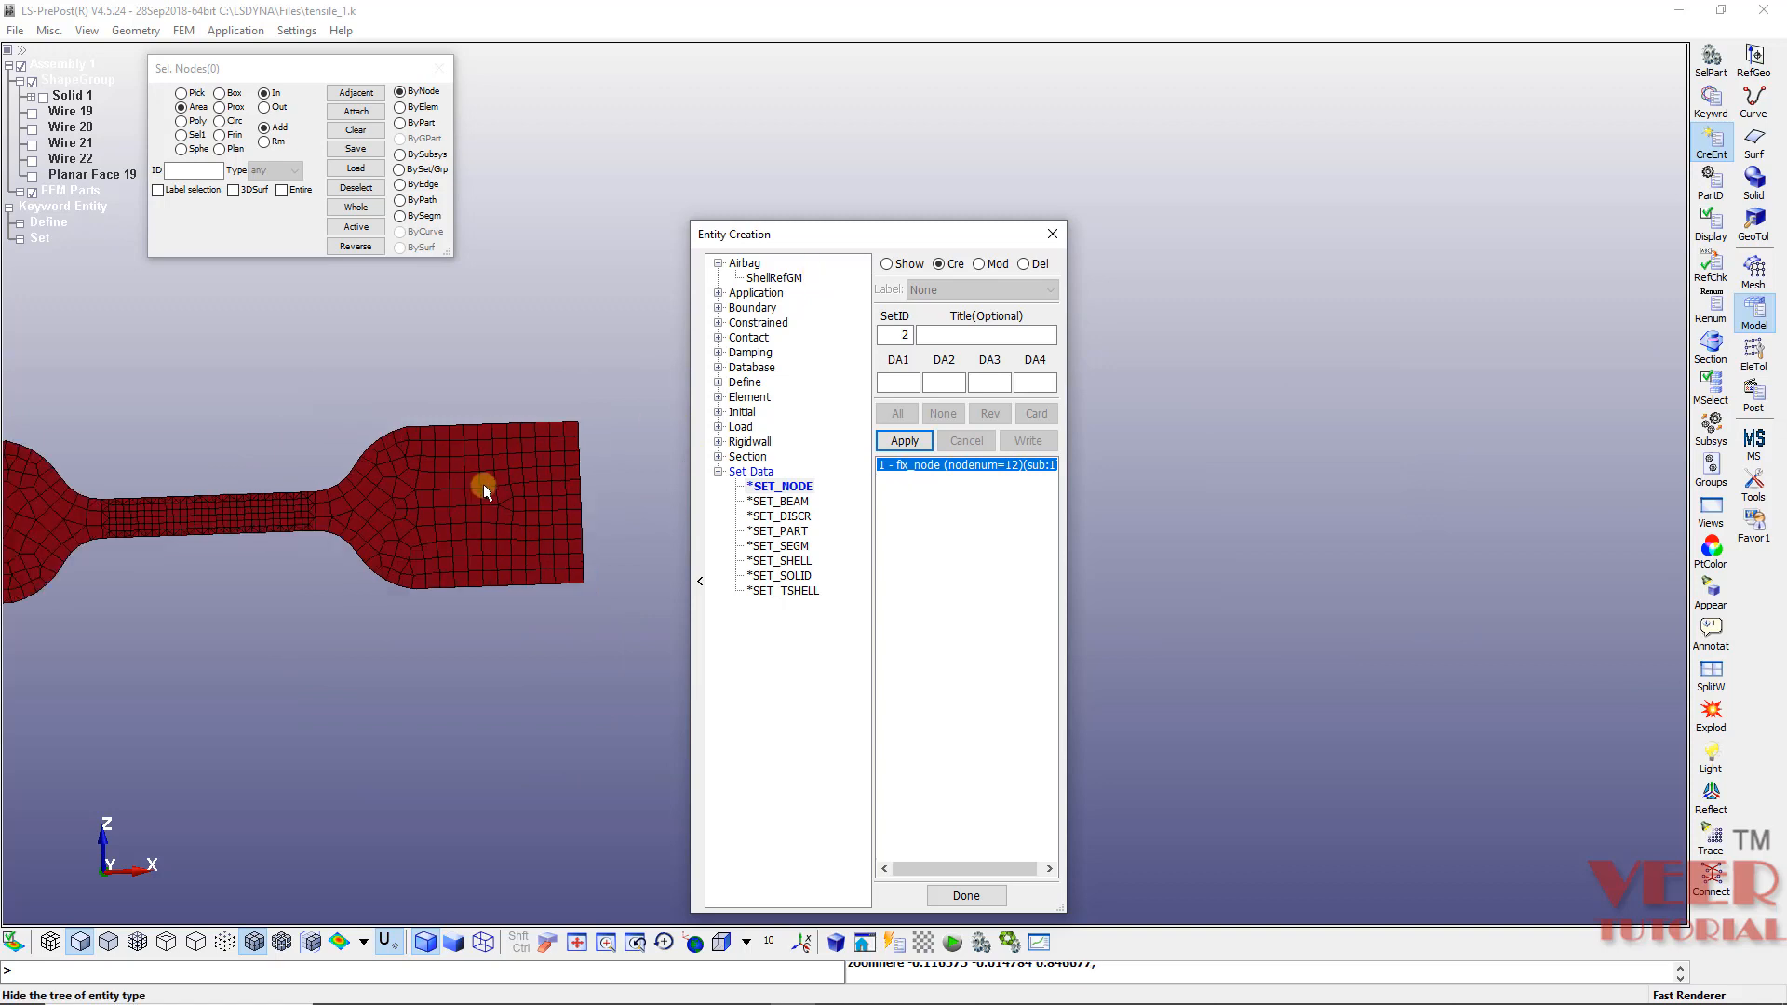
scroll(523, 478, up, 6)
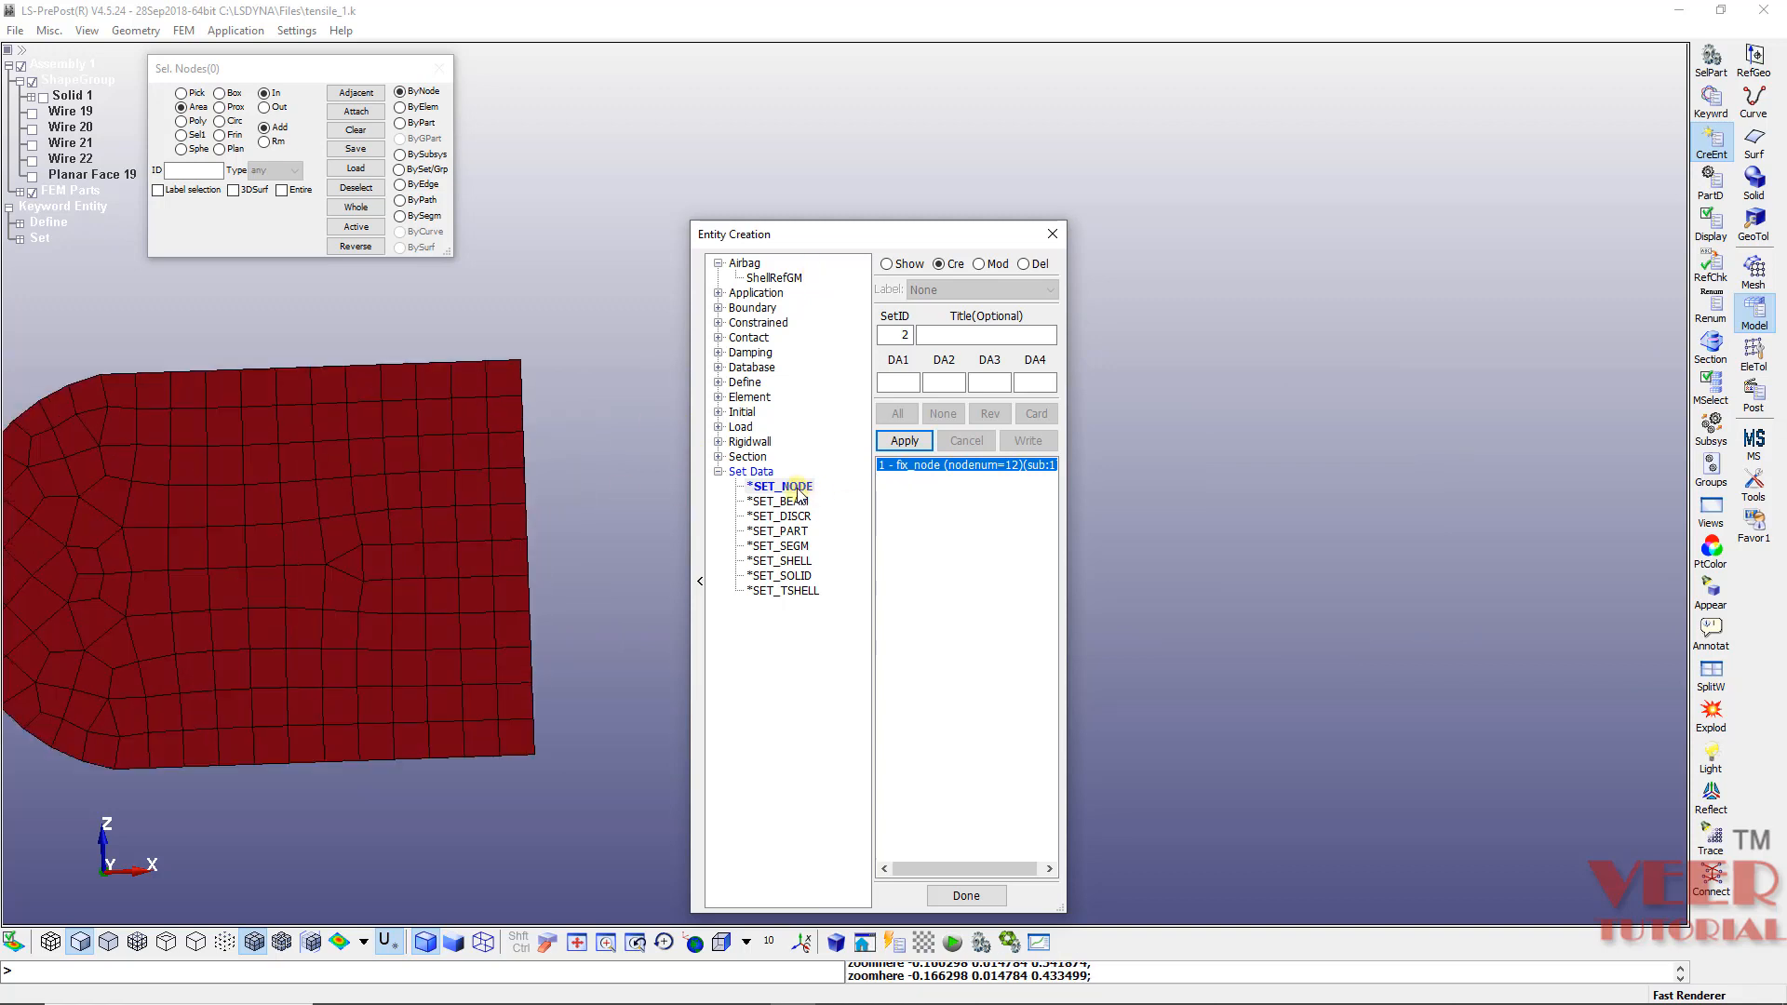
click(953, 334)
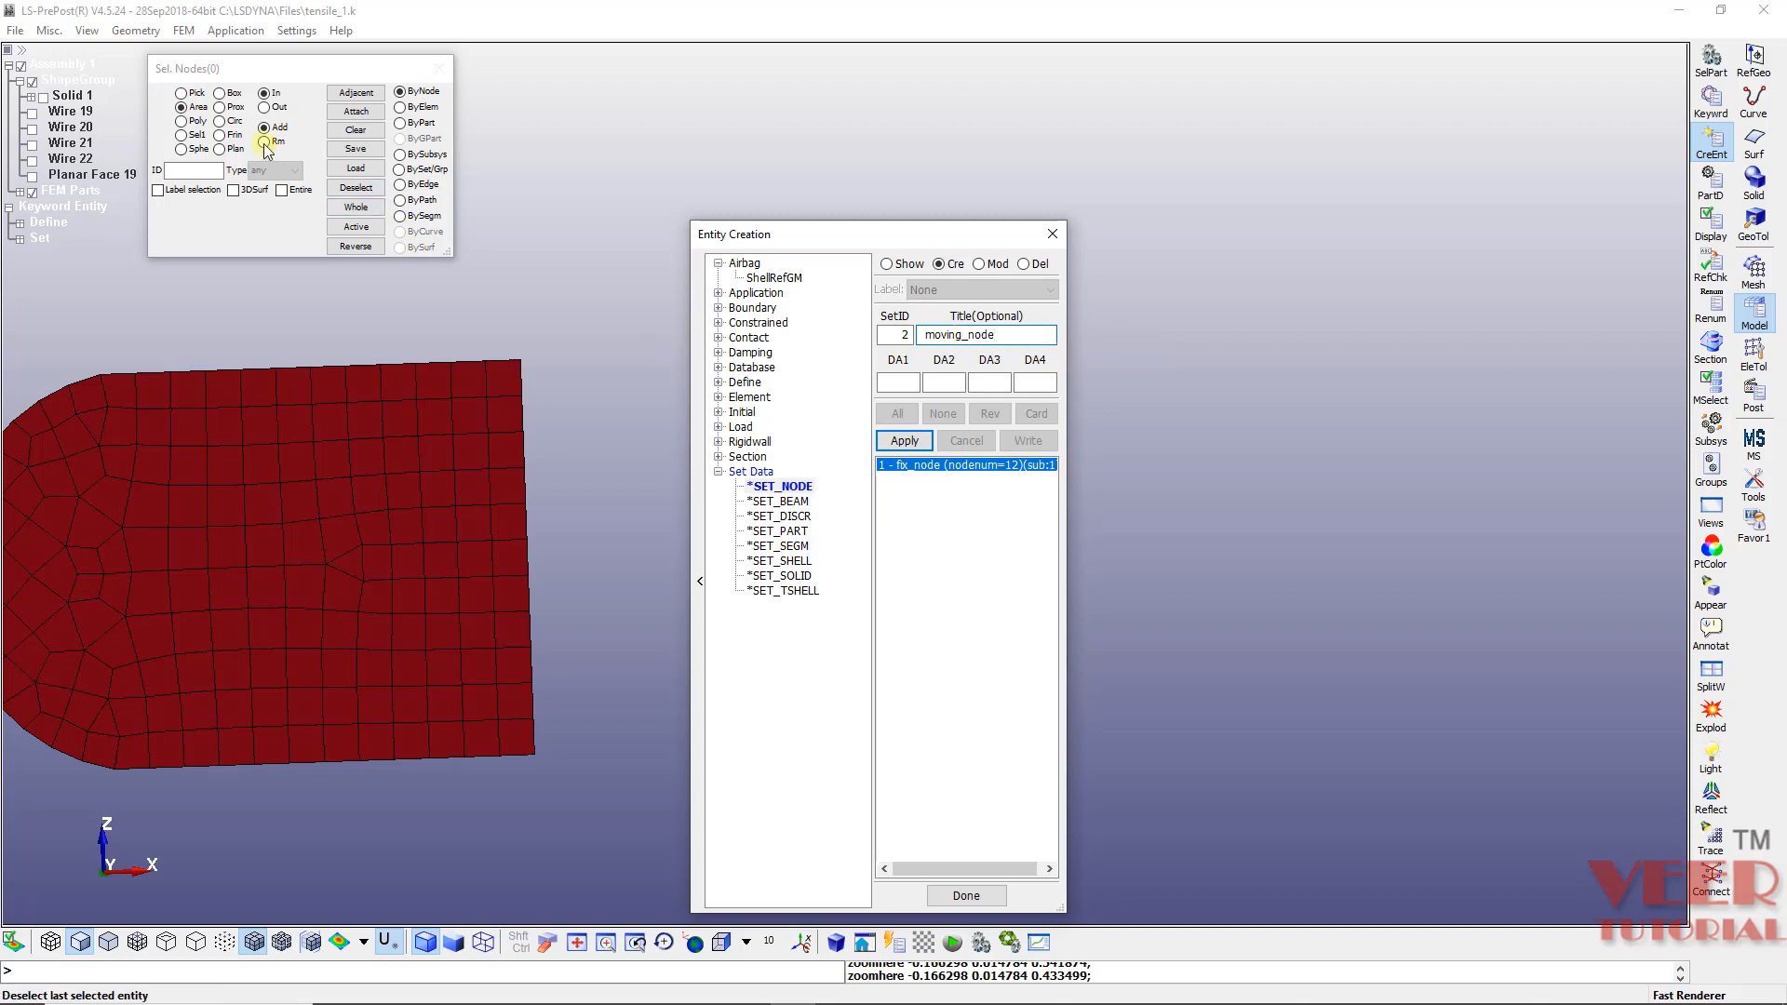
drag(593, 301, 518, 811)
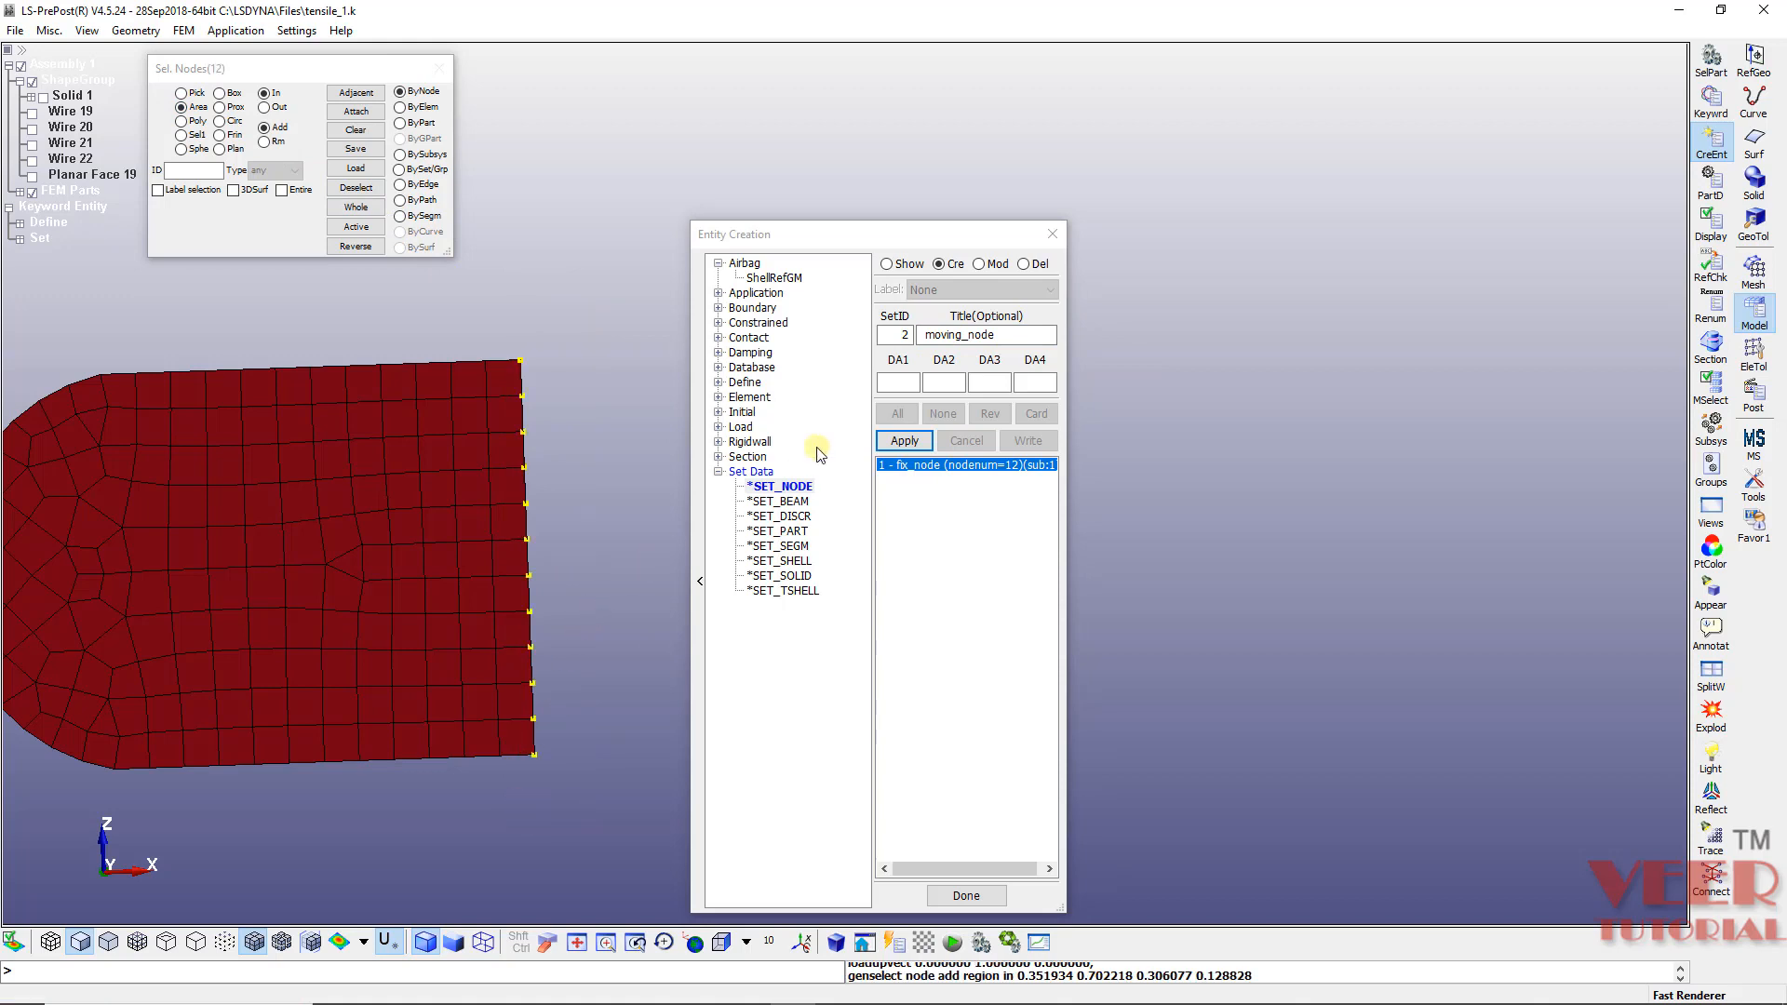
click(904, 441)
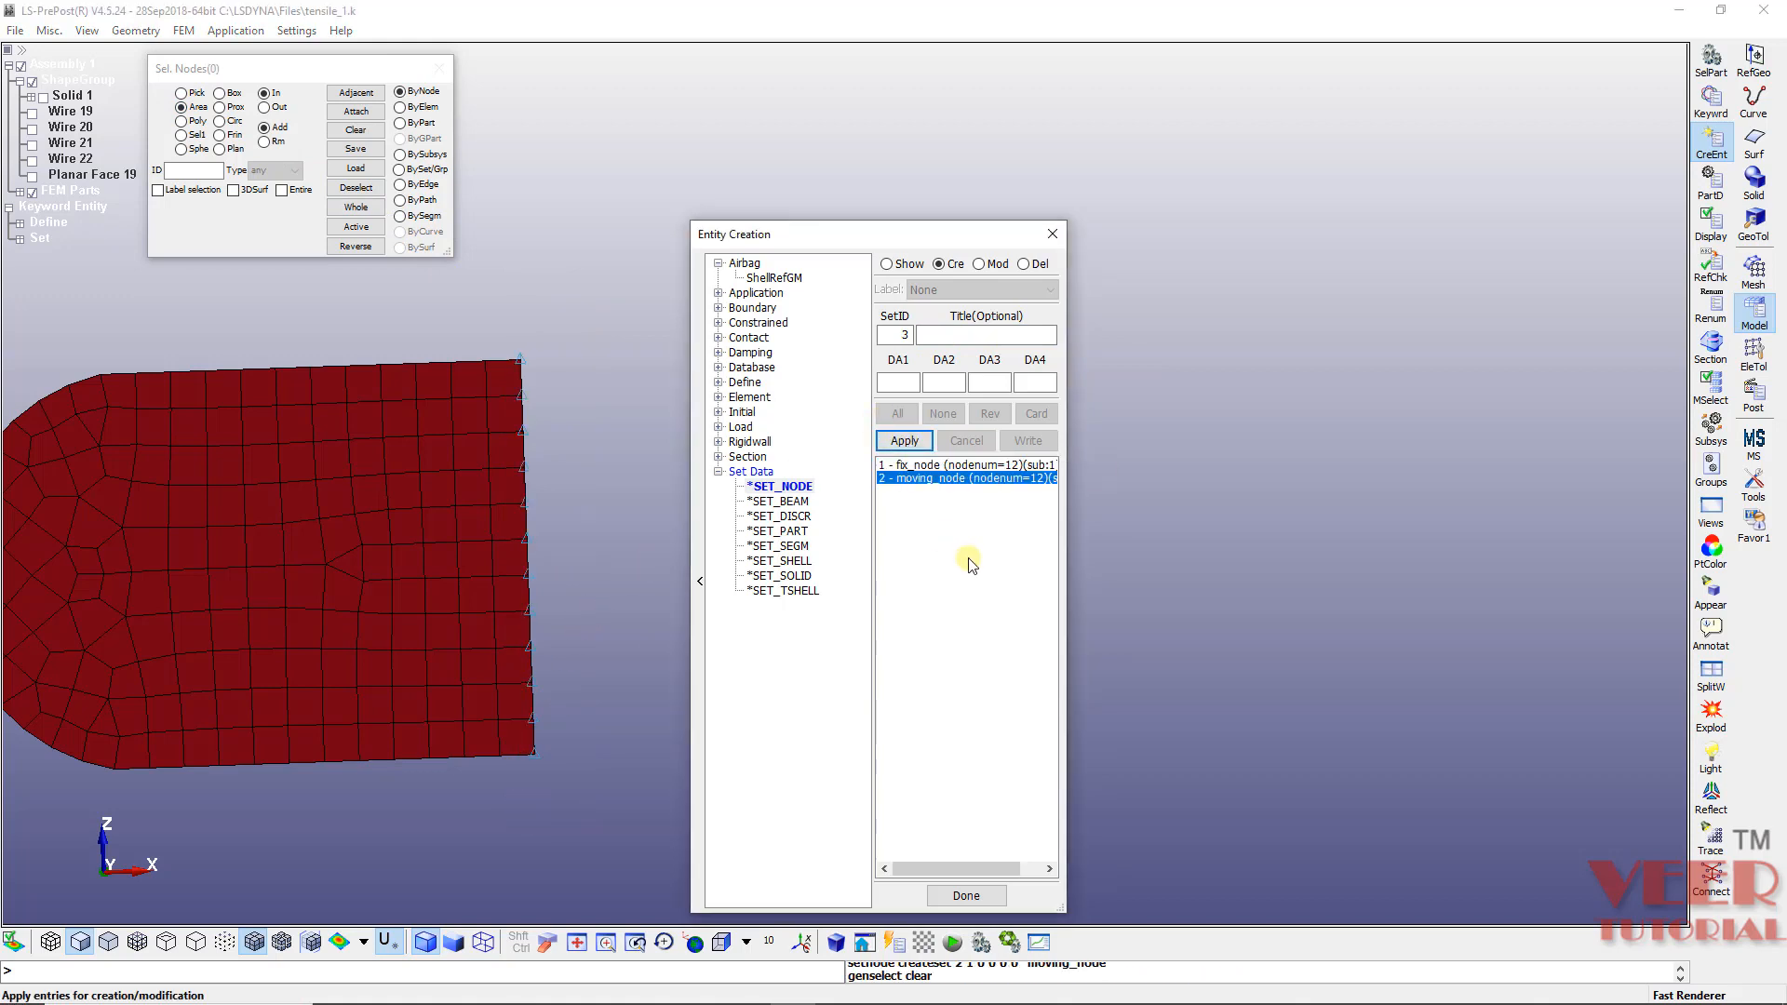
Step: Move the Entity Creation dialog off the specimen and check where the fix_node and moving_node sets lie on the mesh
drag(822, 237, 1334, 164)
scroll(479, 522, down, 3)
scroll(232, 536, up, 5)
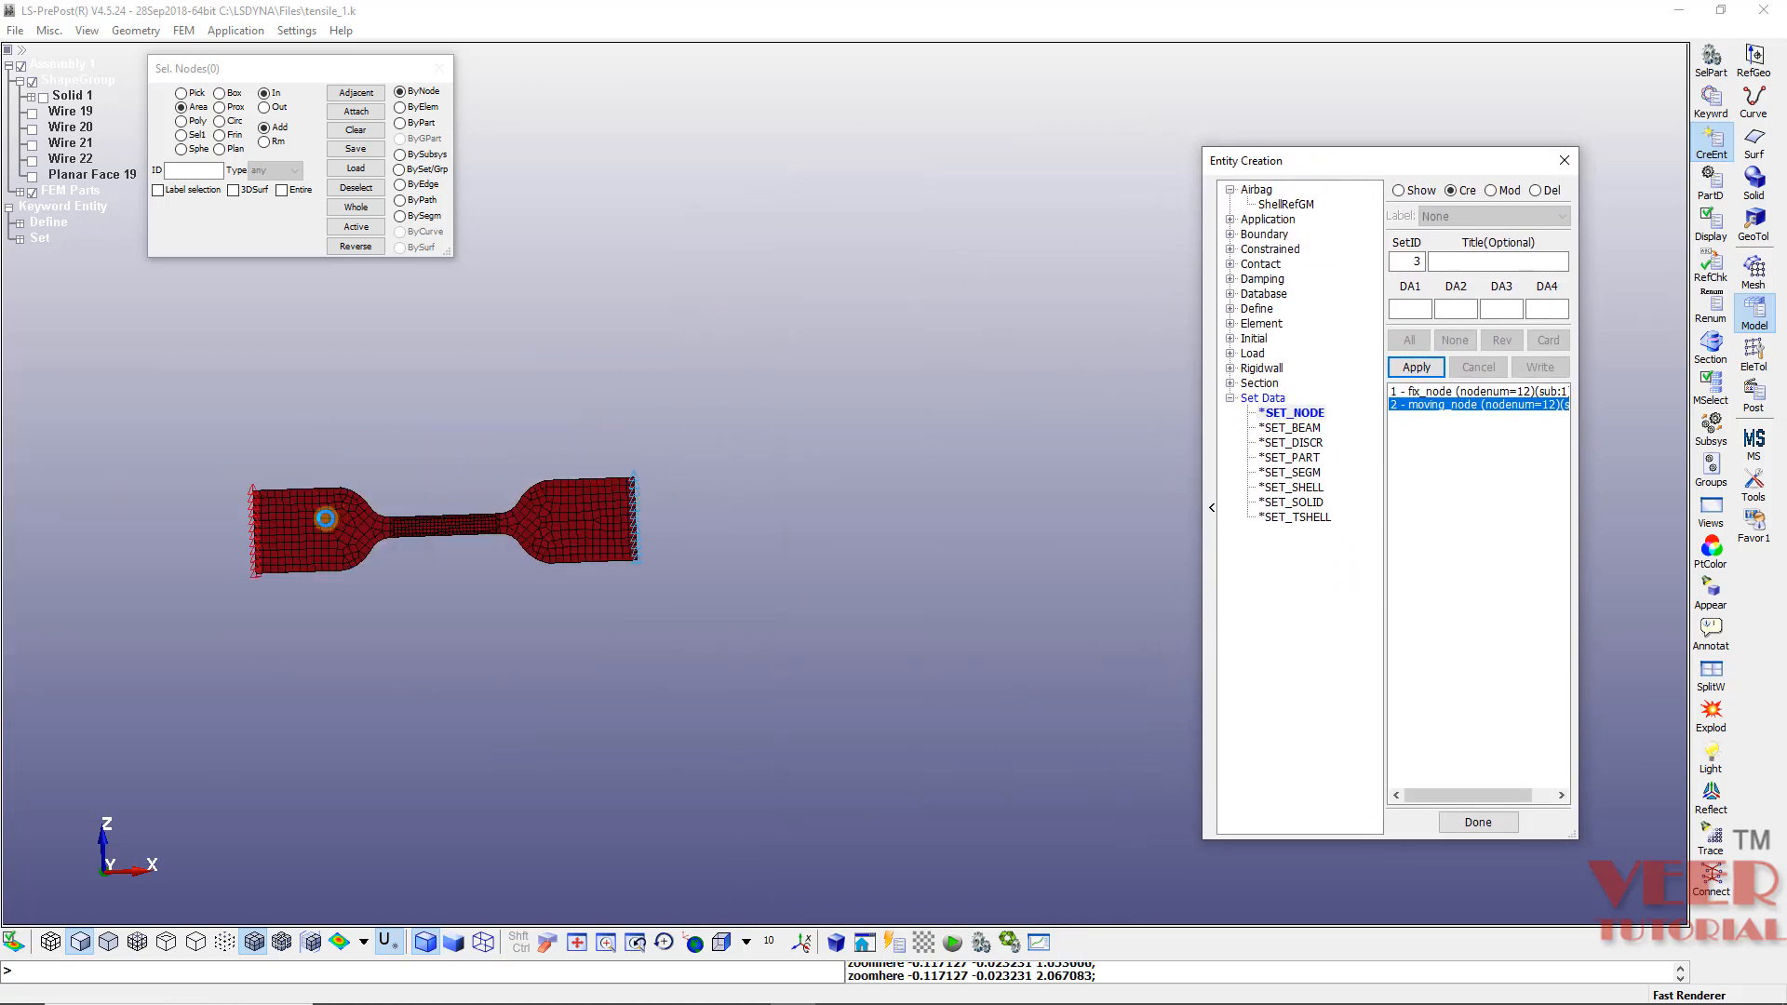
click(1455, 392)
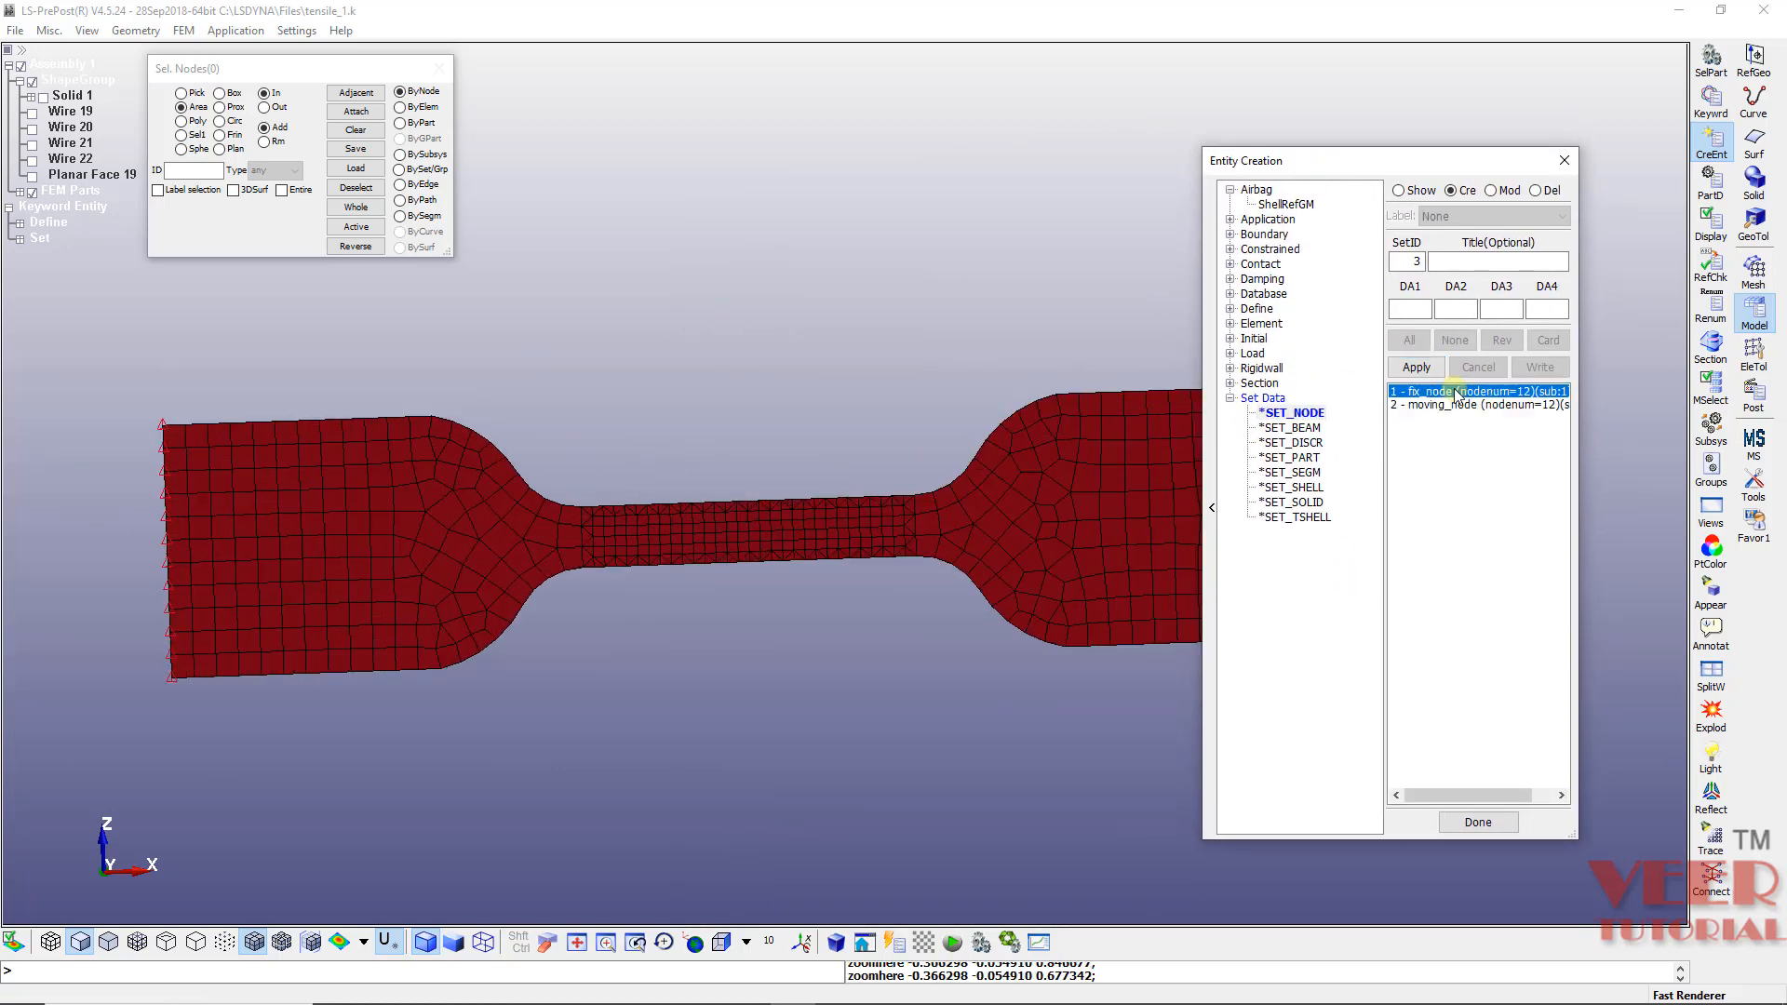
scroll(171, 529, down, 3)
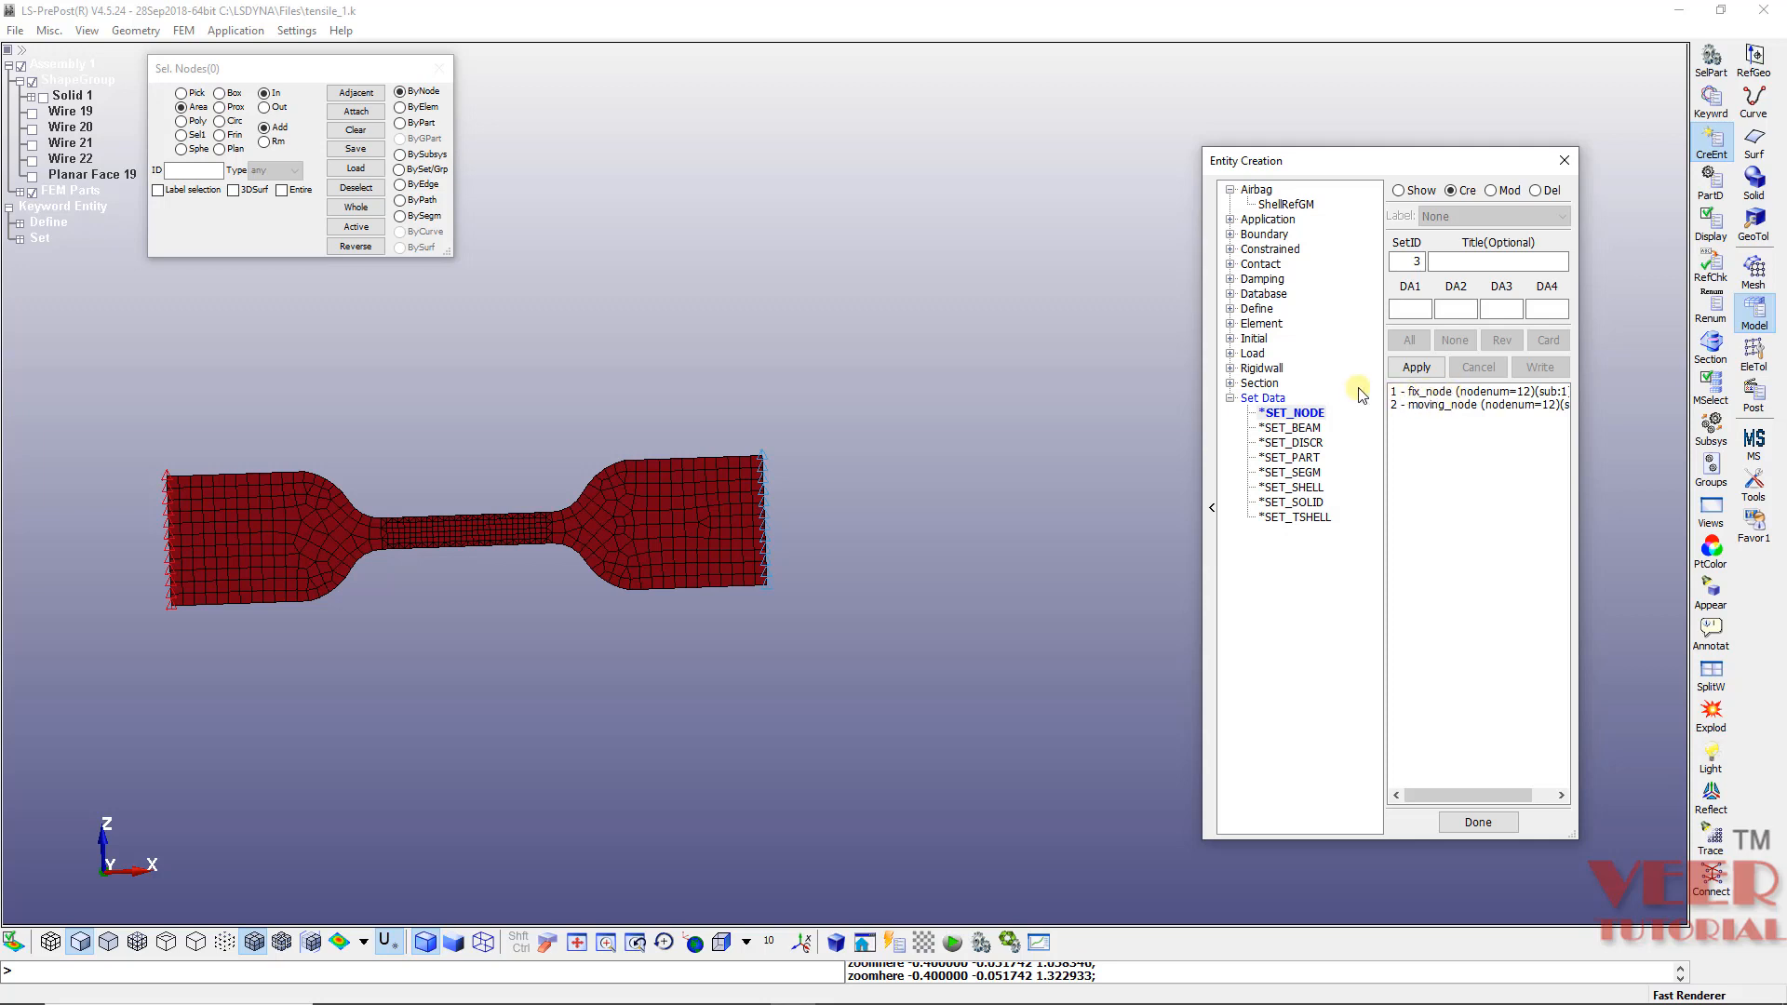
Step: Create a set-based SPC boundary on node set 1 (fix_node) with all six degrees of freedom fixed
click(1230, 235)
click(1270, 251)
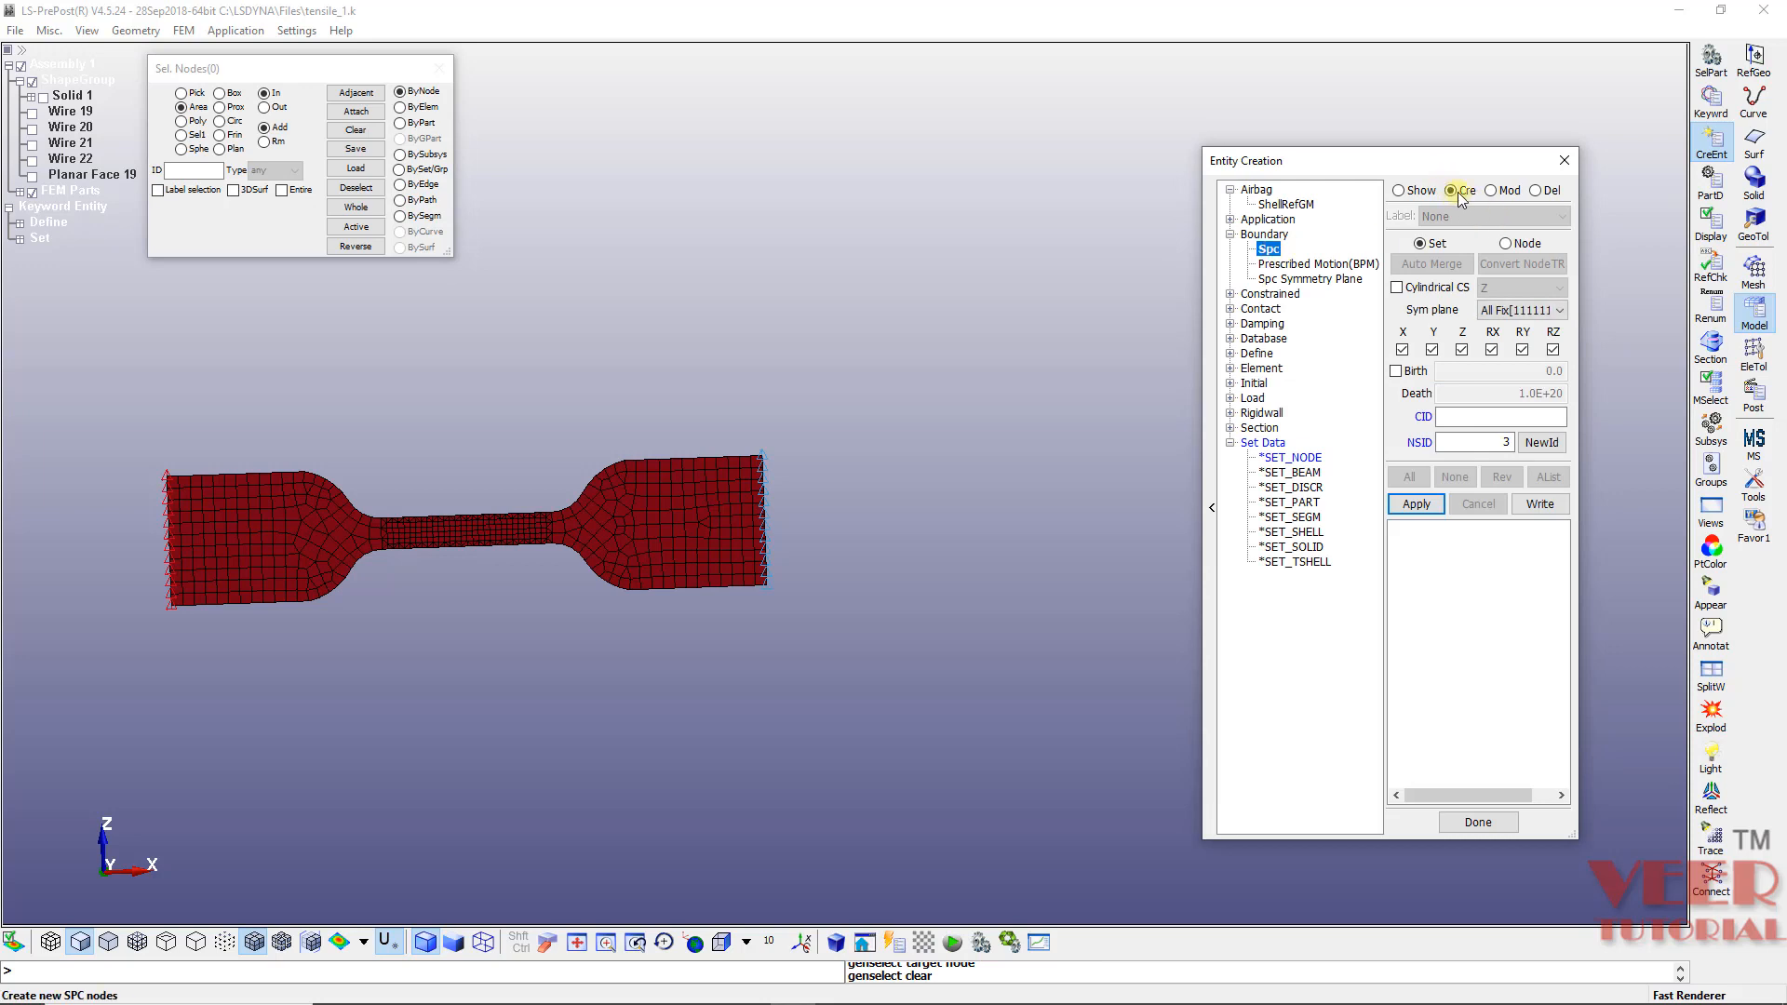
click(1418, 245)
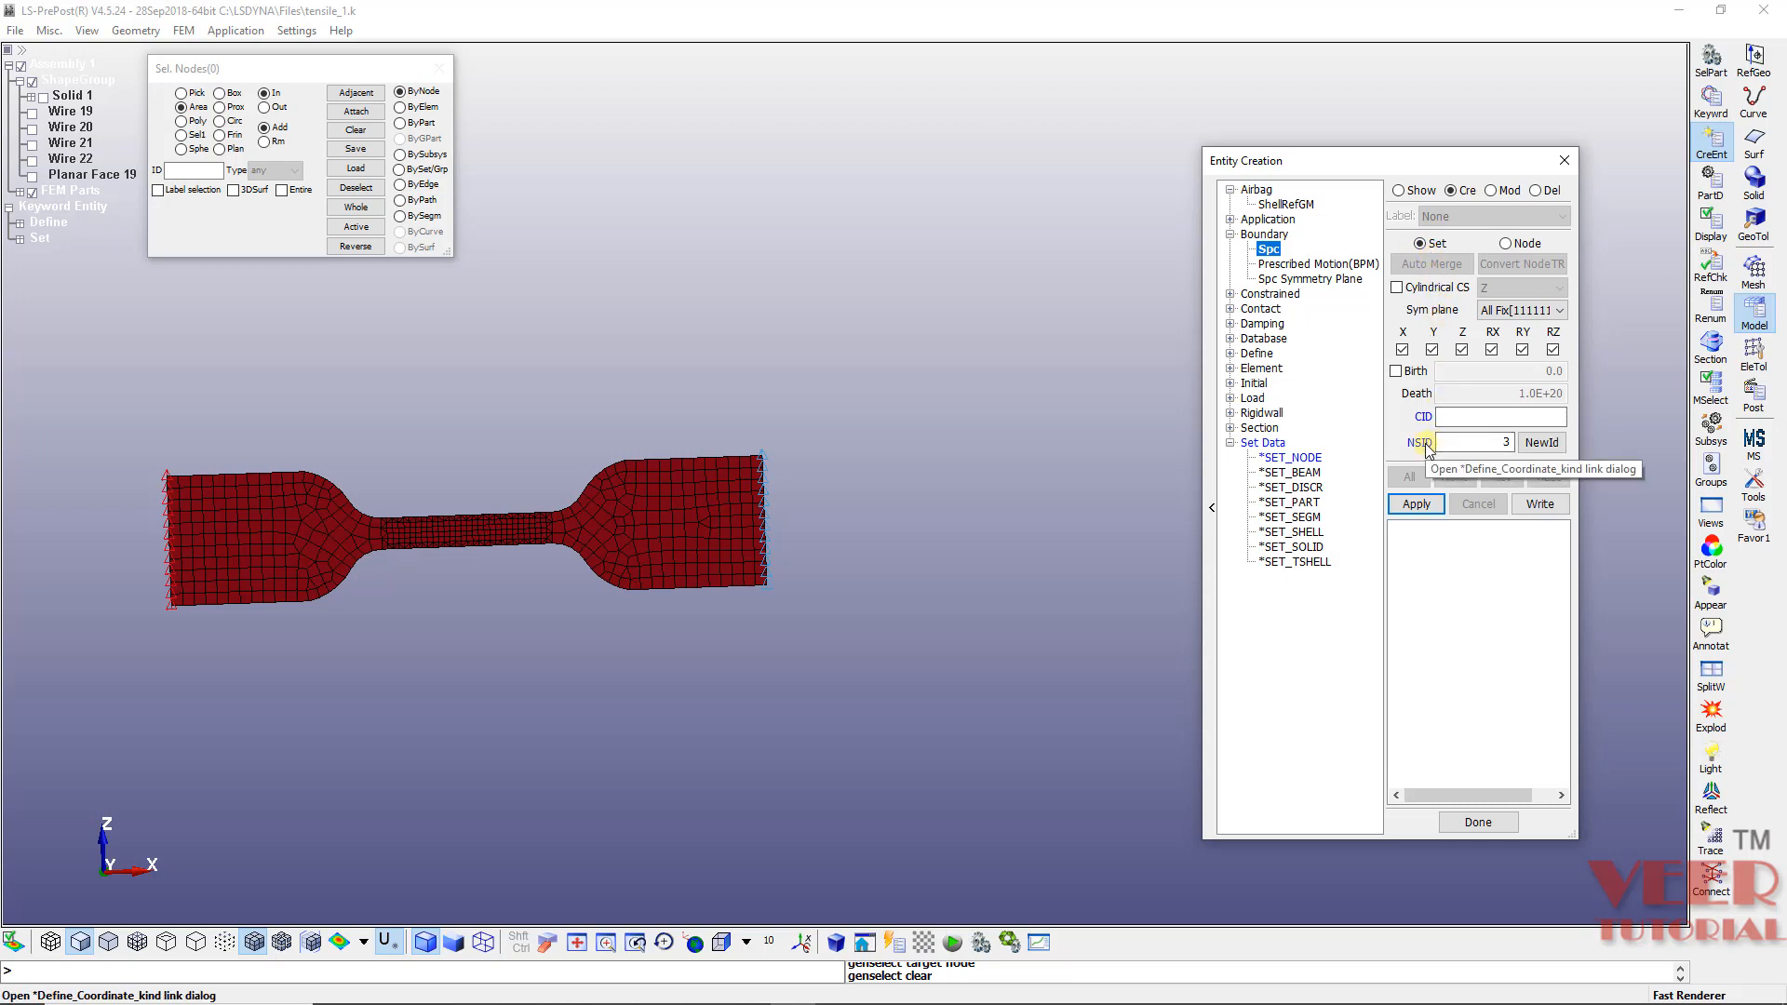
click(1421, 444)
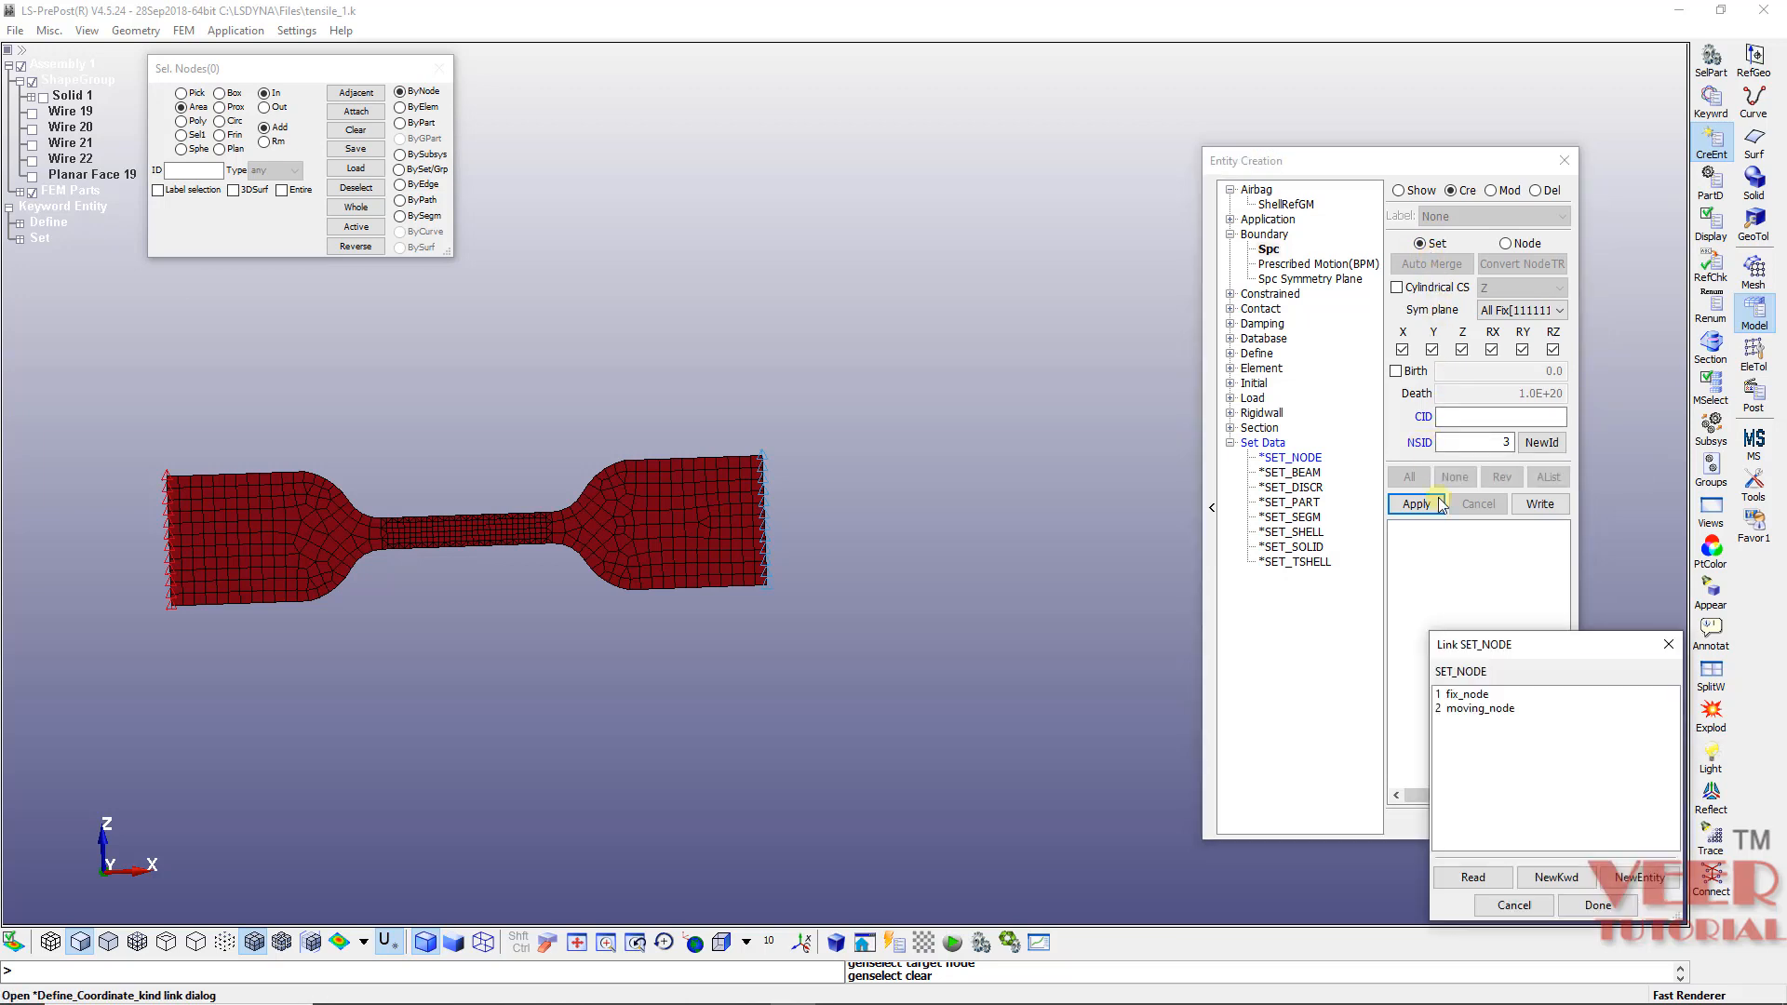
double_click(1477, 694)
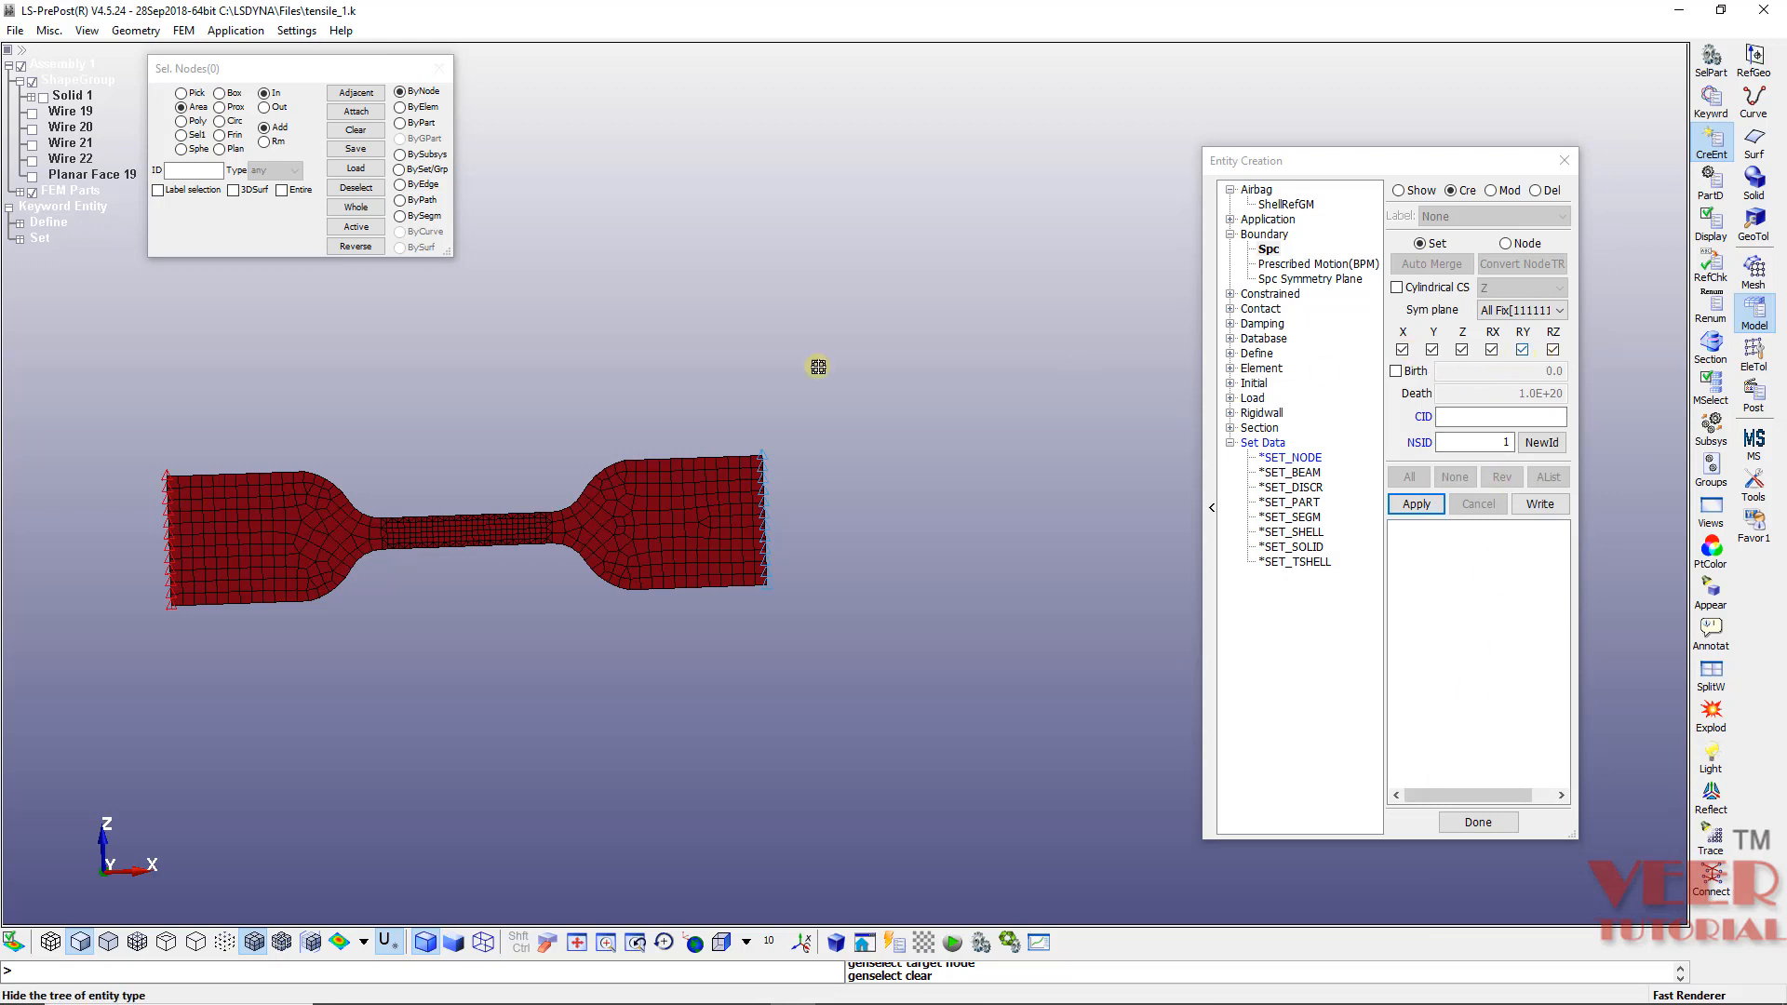
click(1415, 504)
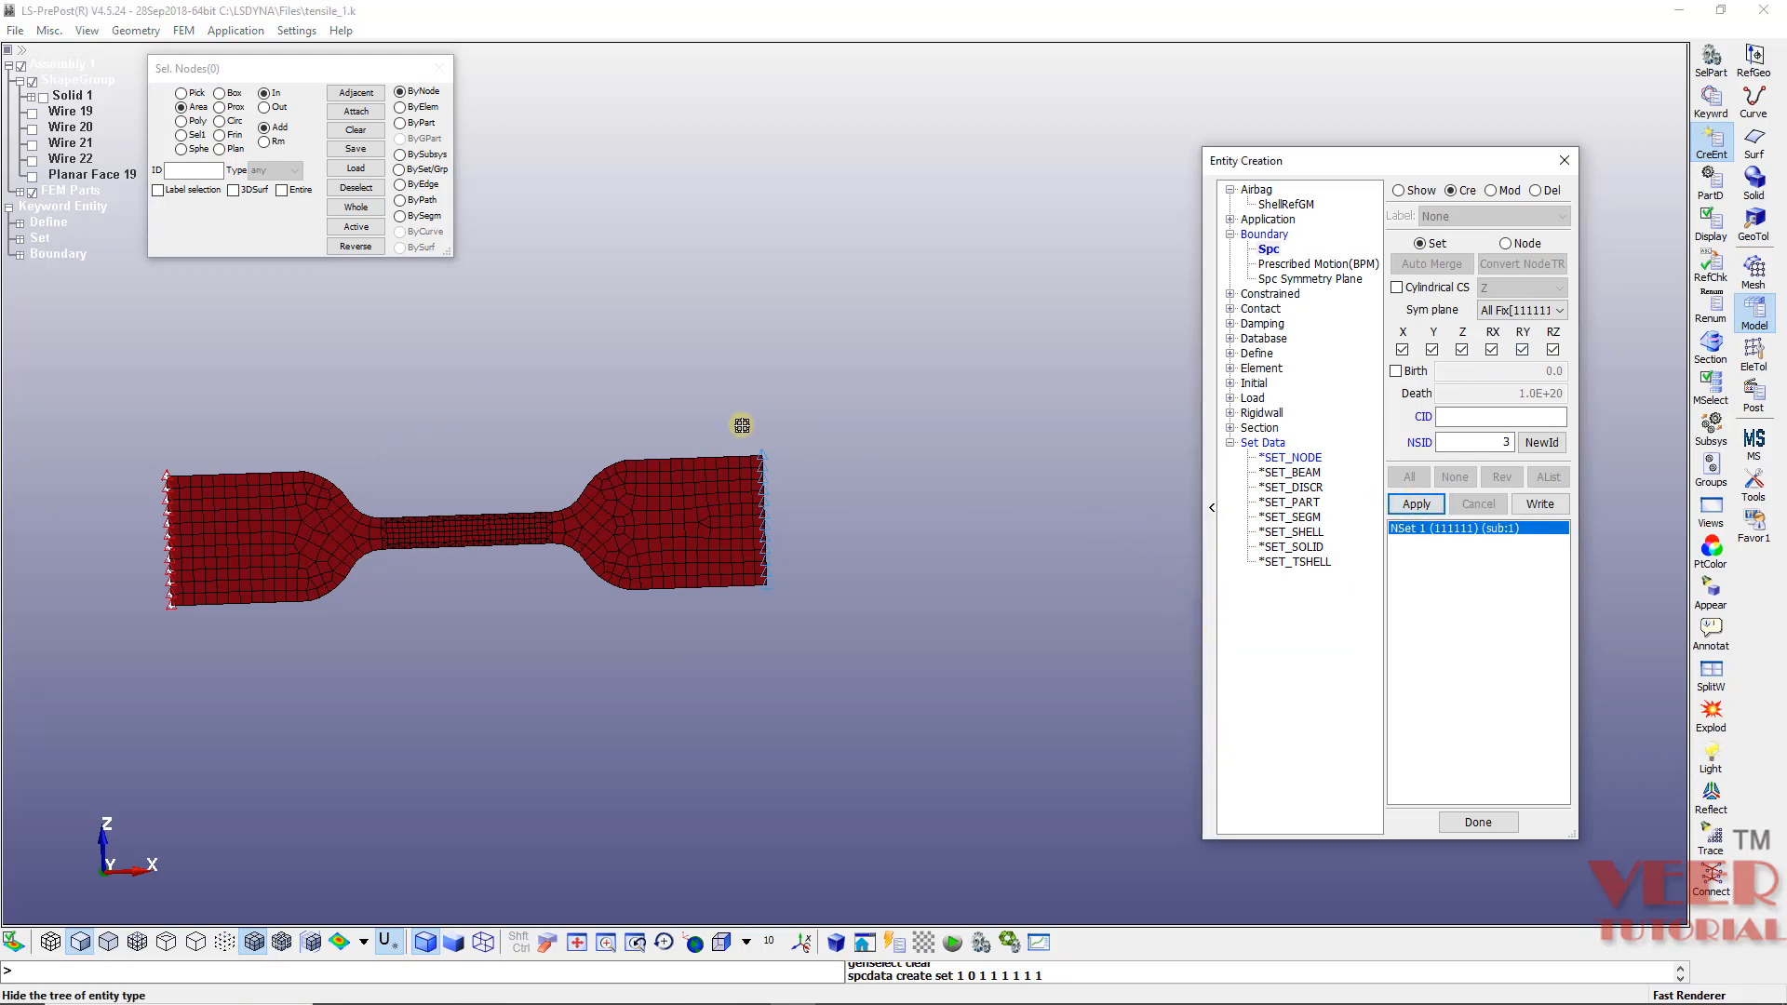
Step: Create an SPC boundary on node set 2 (moving_node) with X left free and Y, Z, RX, RY and RZ fixed
scroll(777, 500, up, 3)
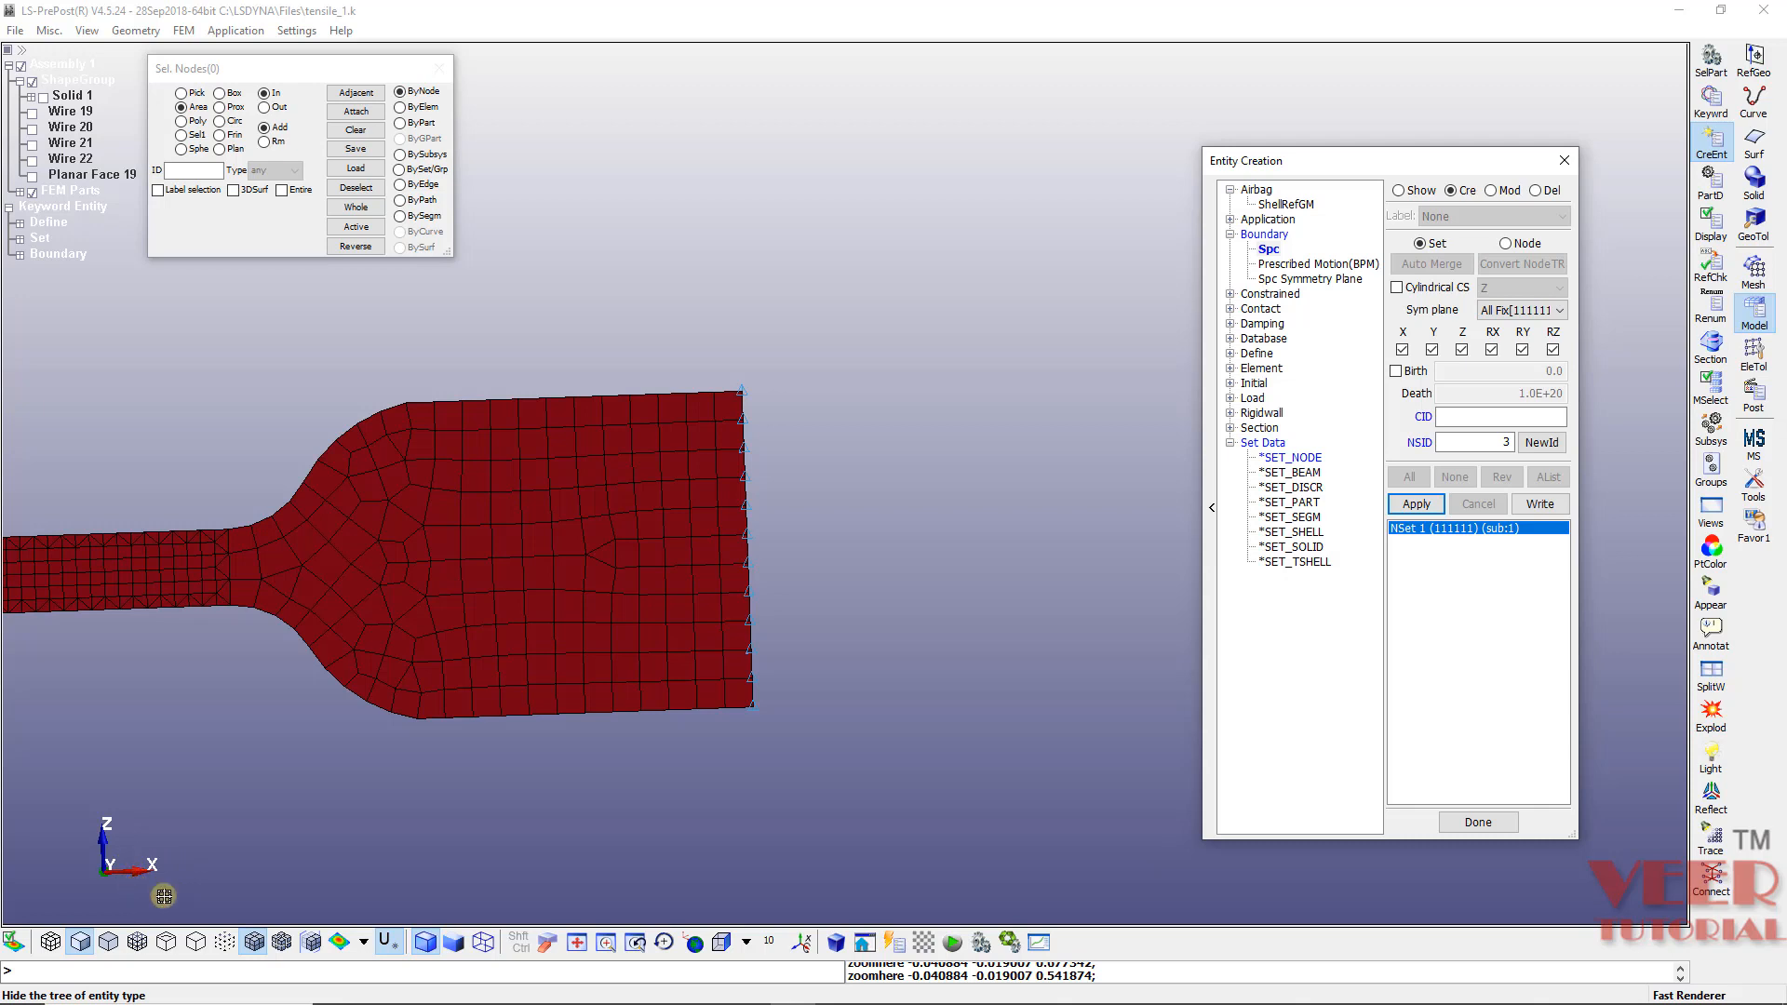
click(1425, 444)
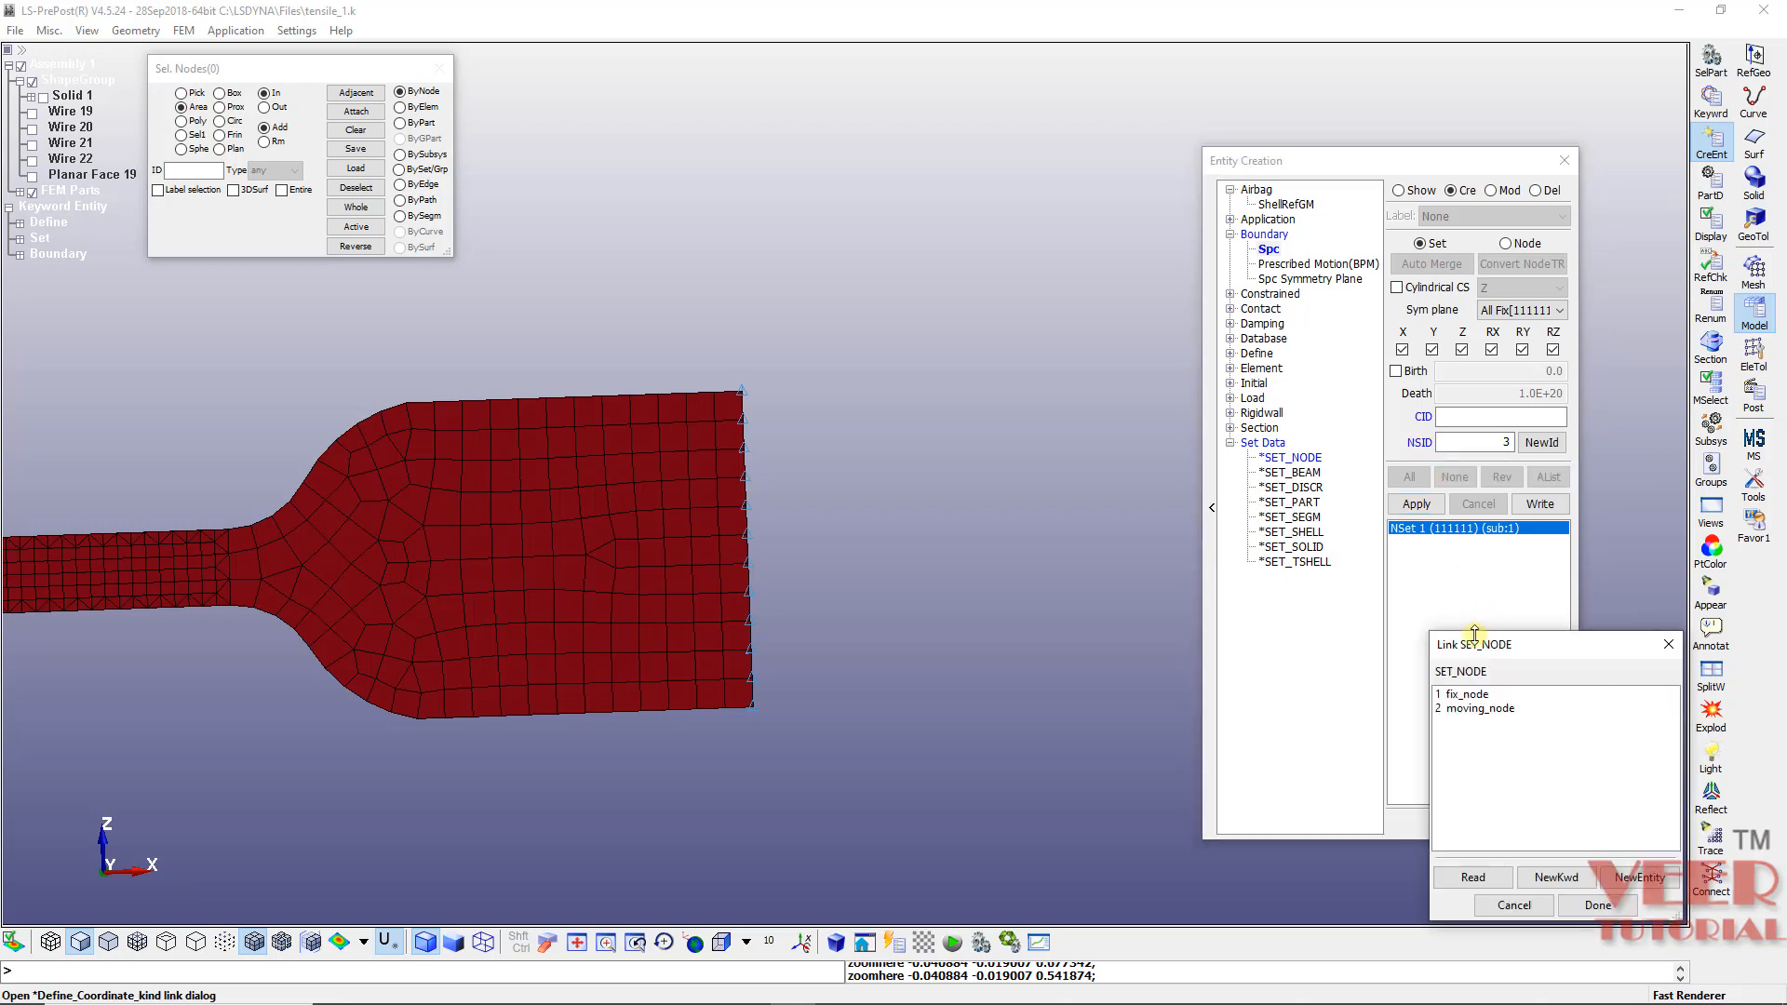
click(1466, 709)
double_click(1467, 709)
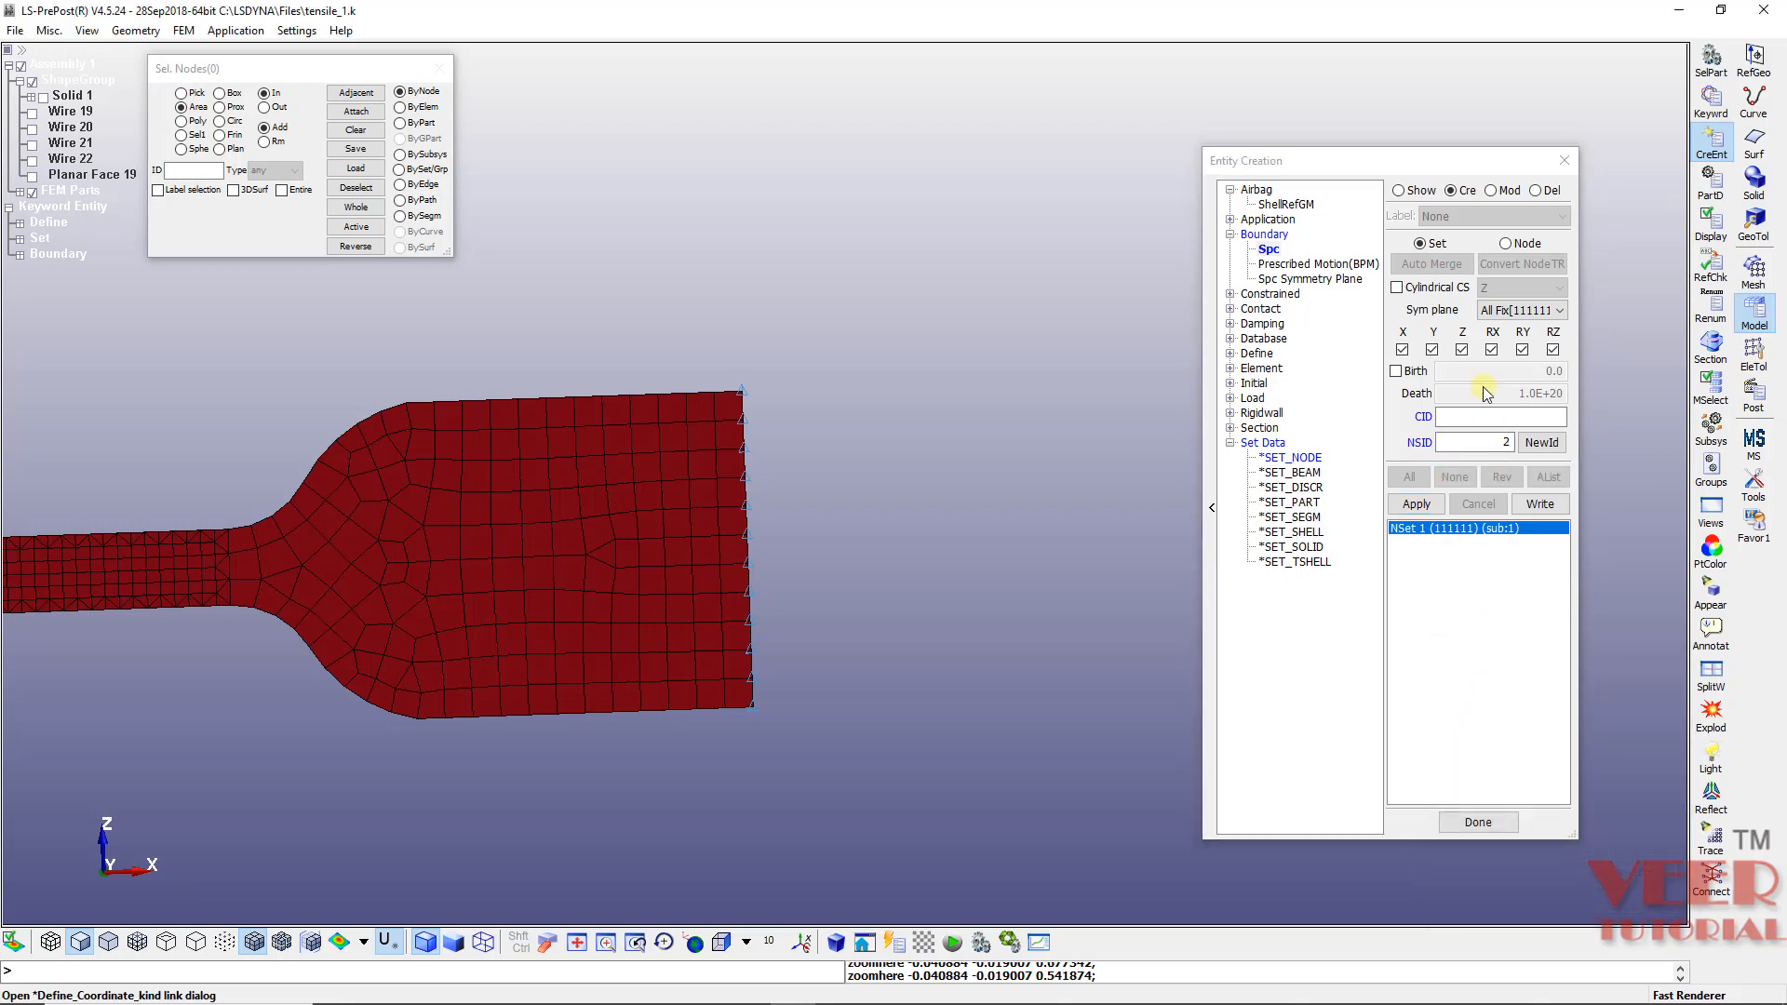
click(1402, 350)
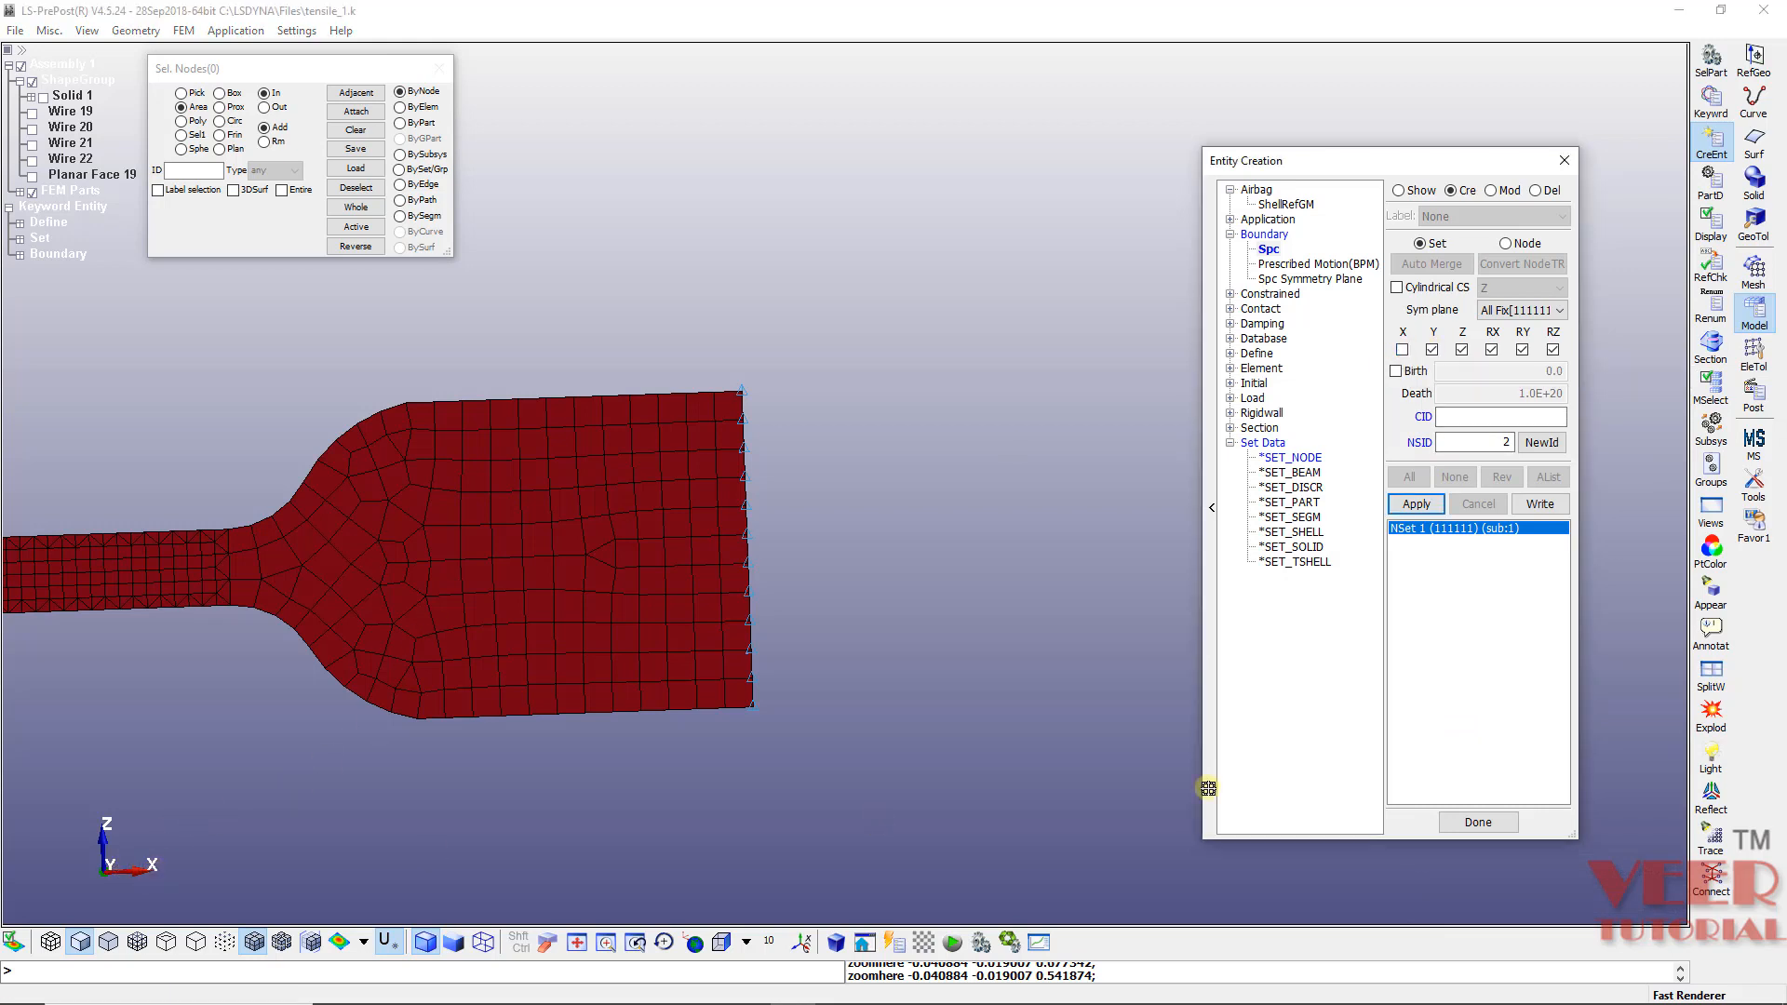
click(1416, 503)
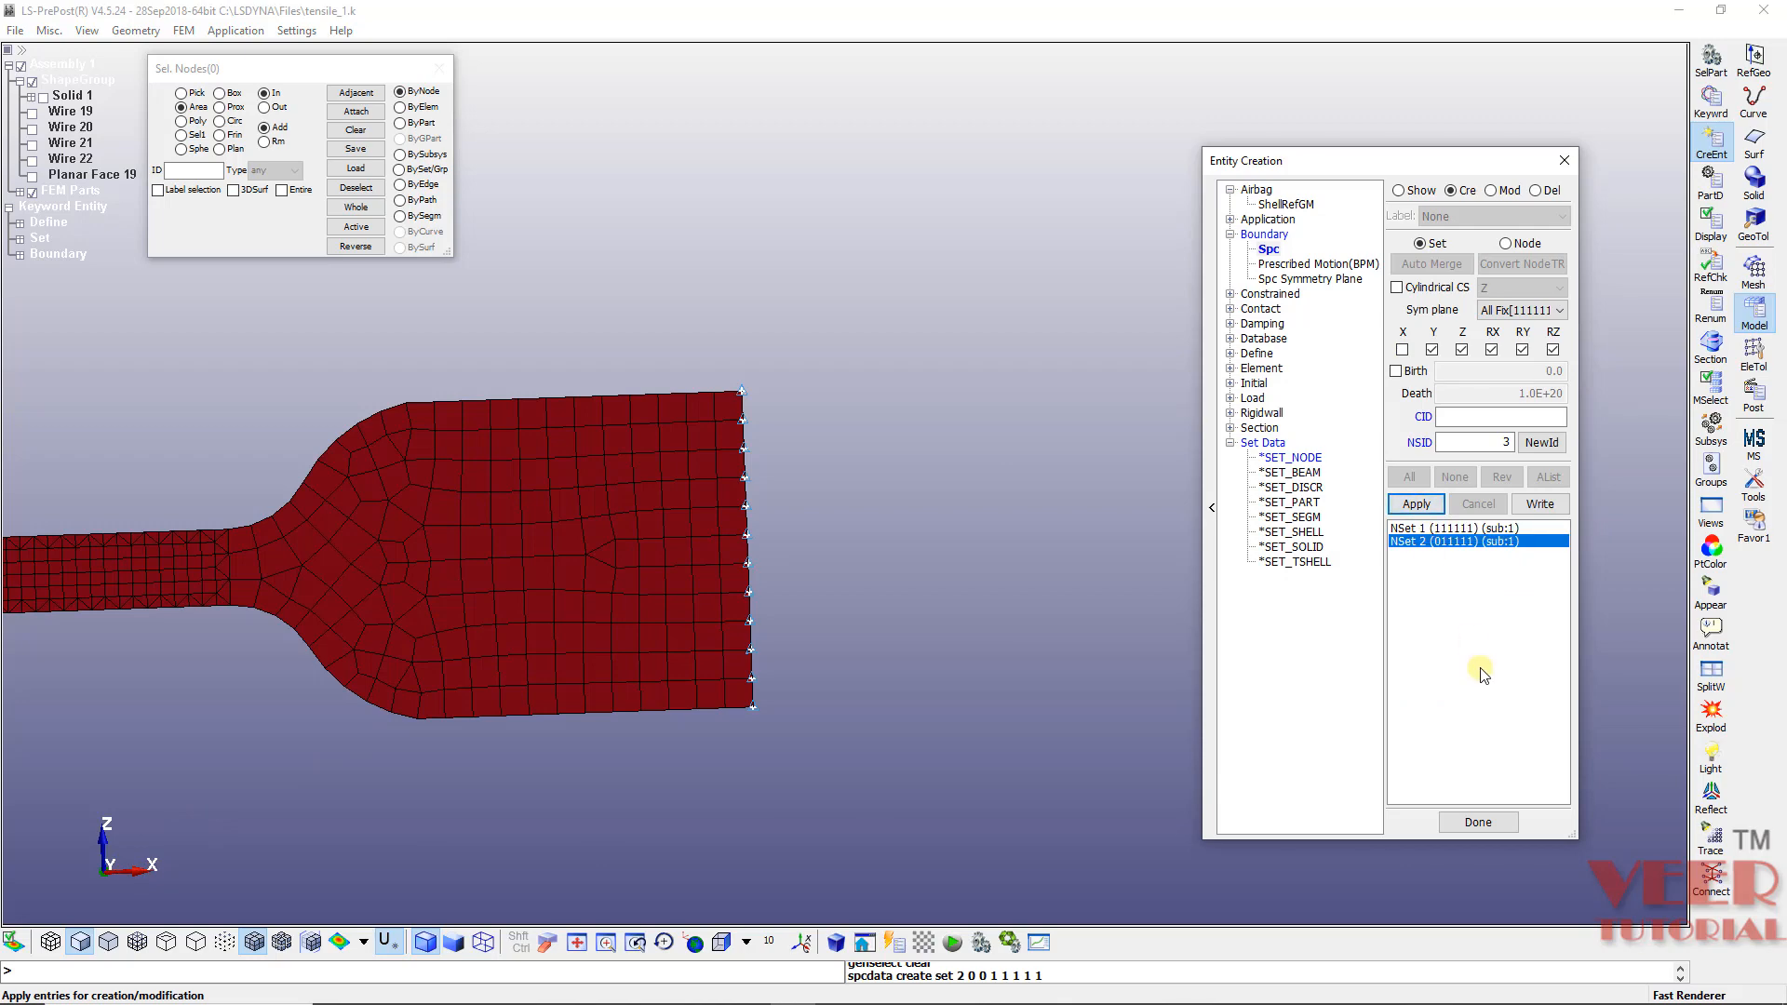
scroll(740, 526, down, 5)
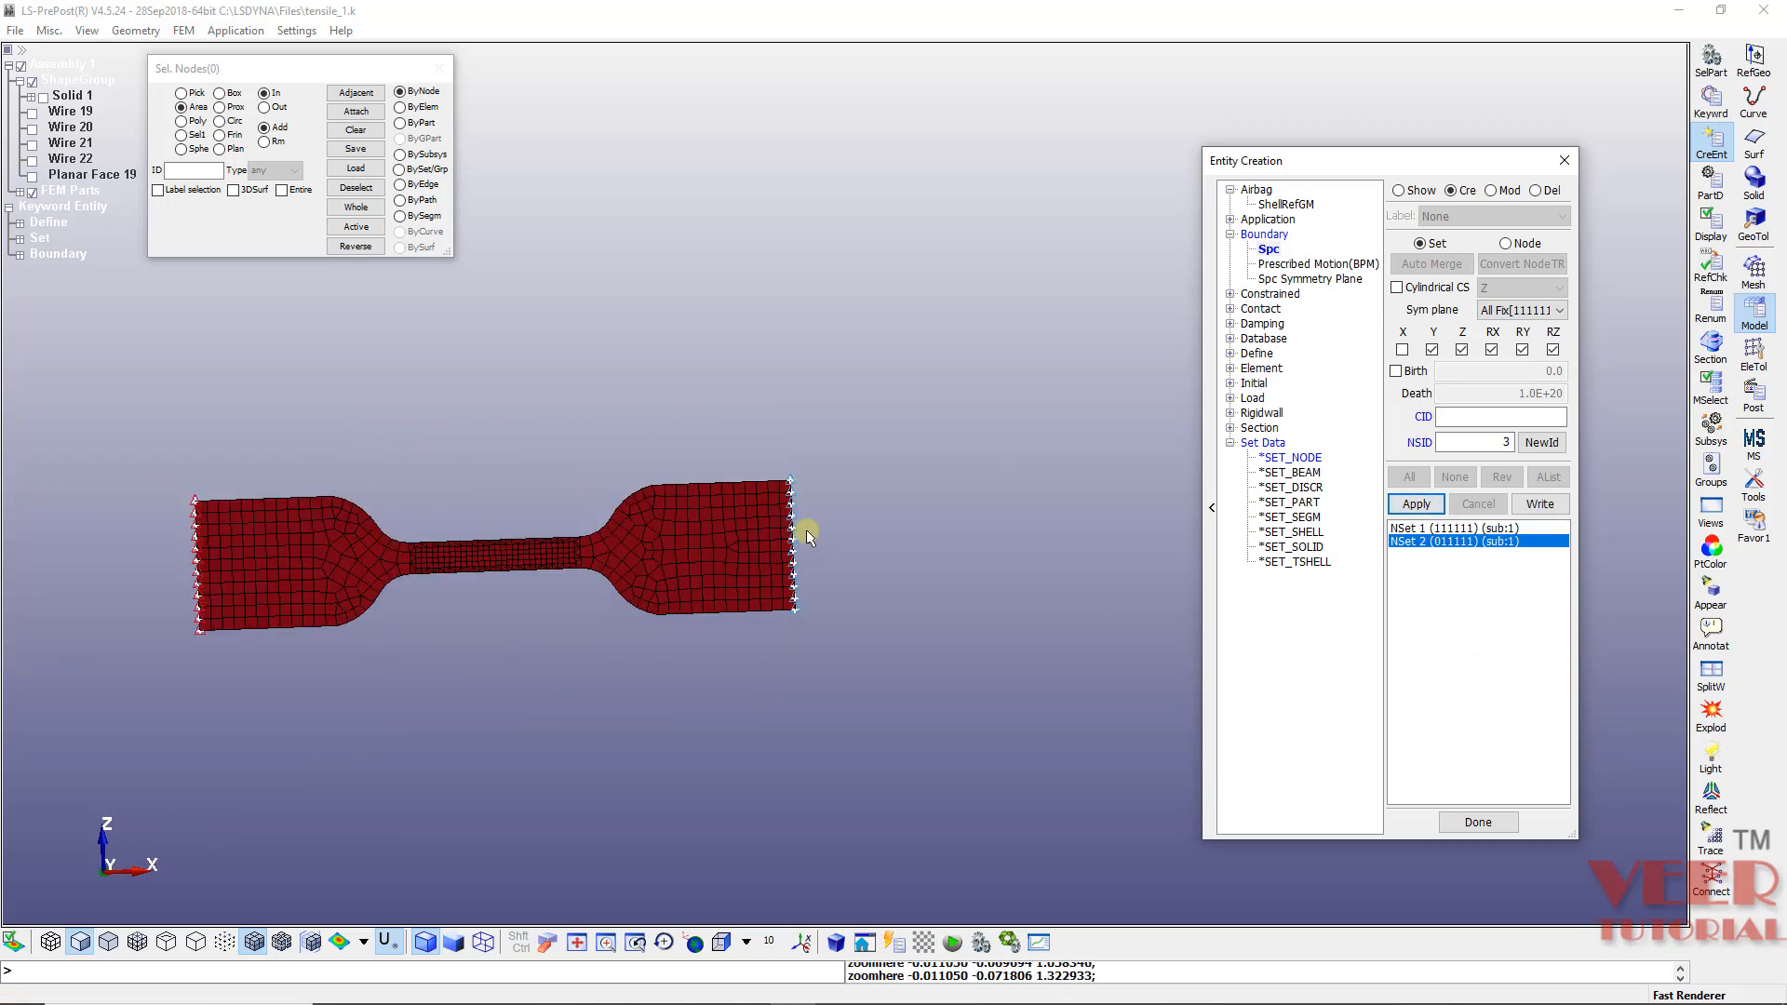
Step: Start a Prescribed Motion boundary of type SET and assign node set 2 (moving_node) to it
scroll(803, 522, up, 4)
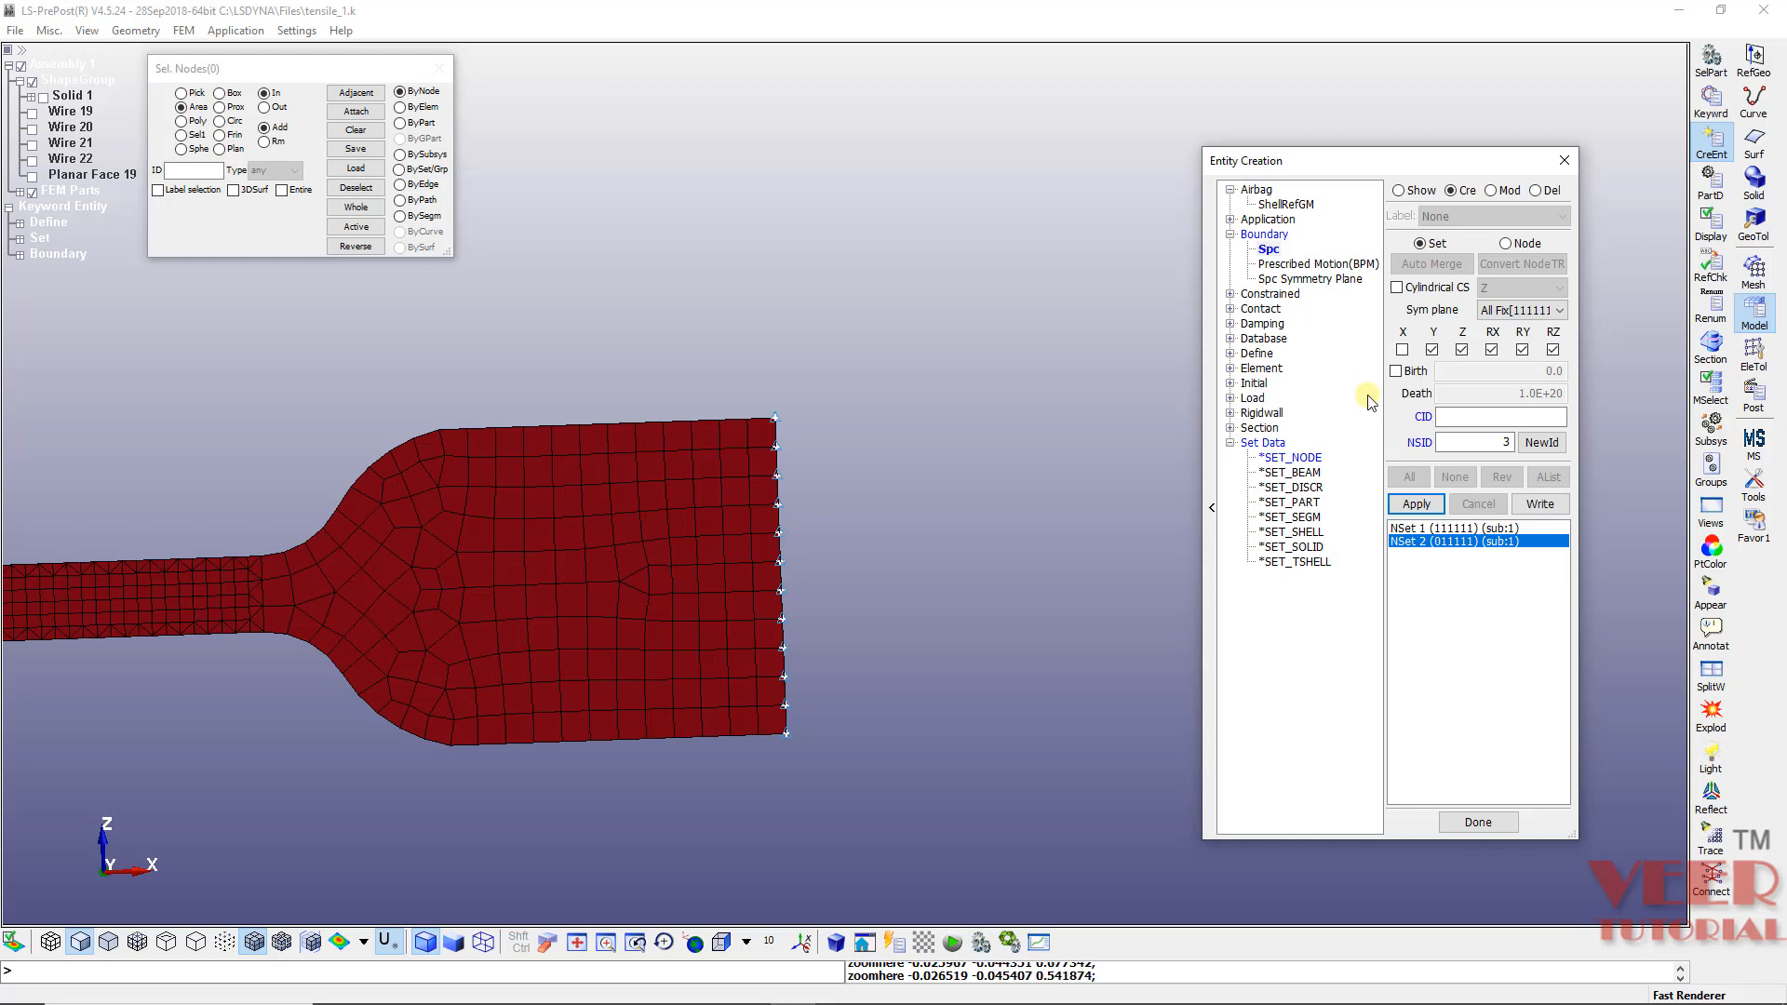
click(1231, 382)
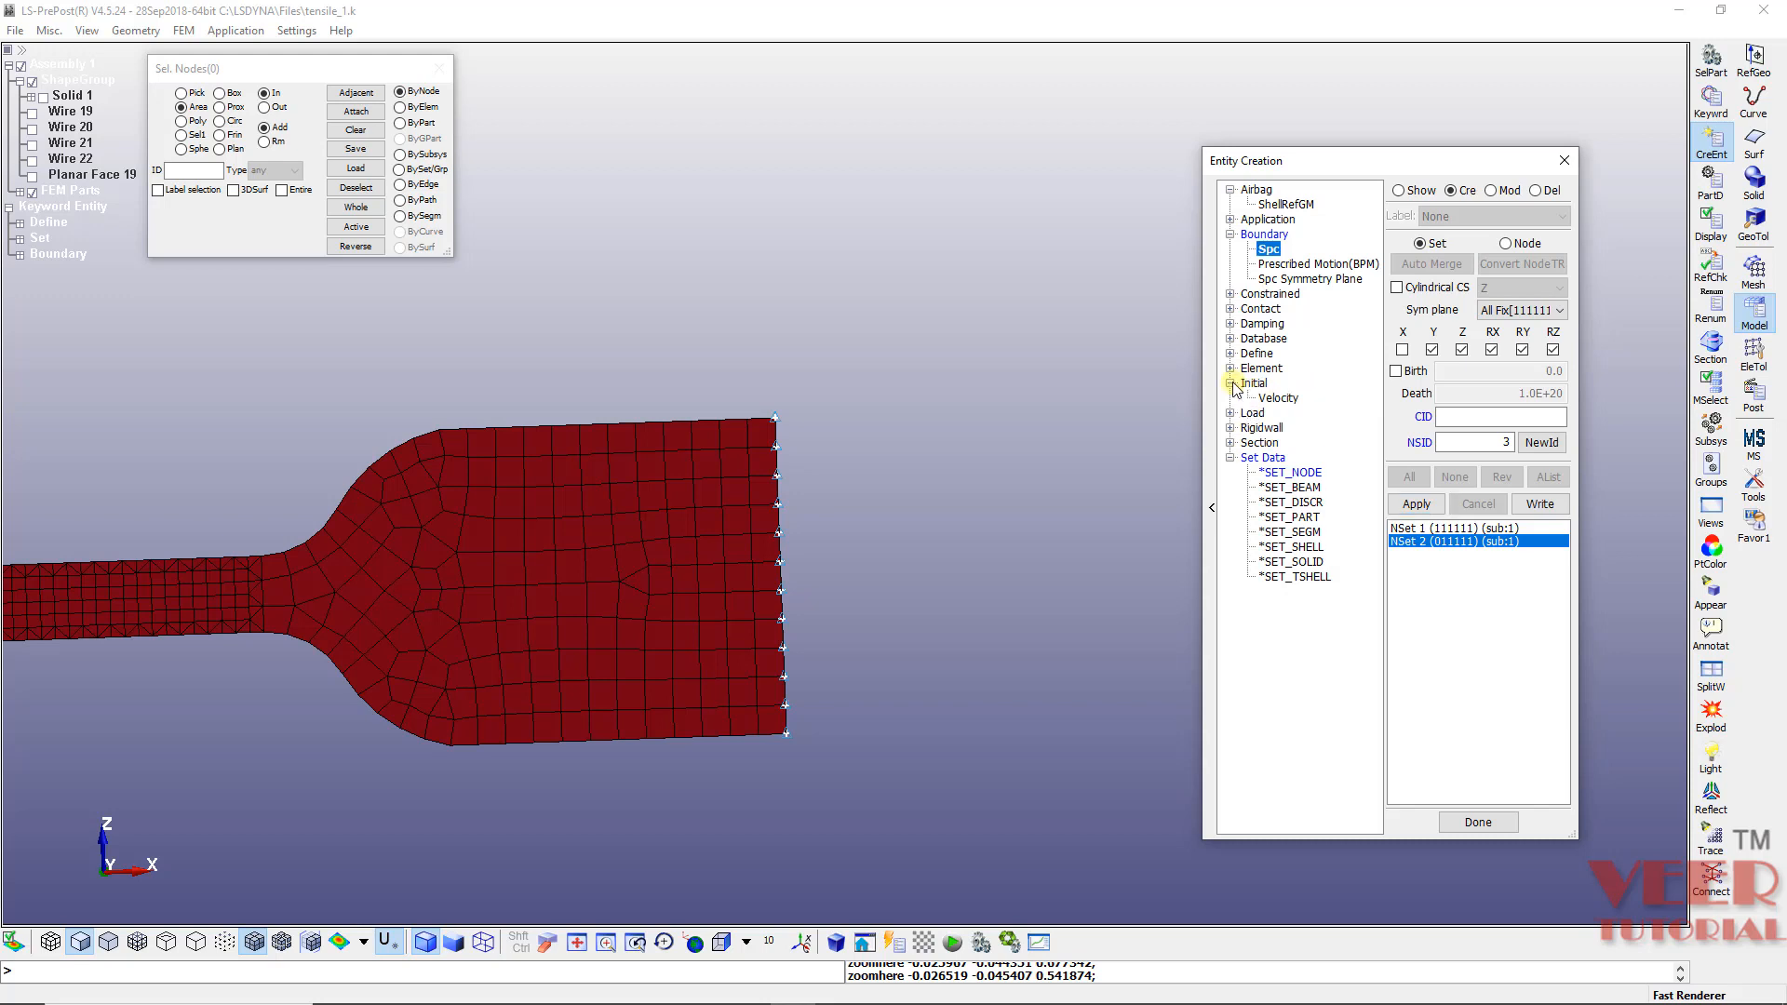
click(1282, 267)
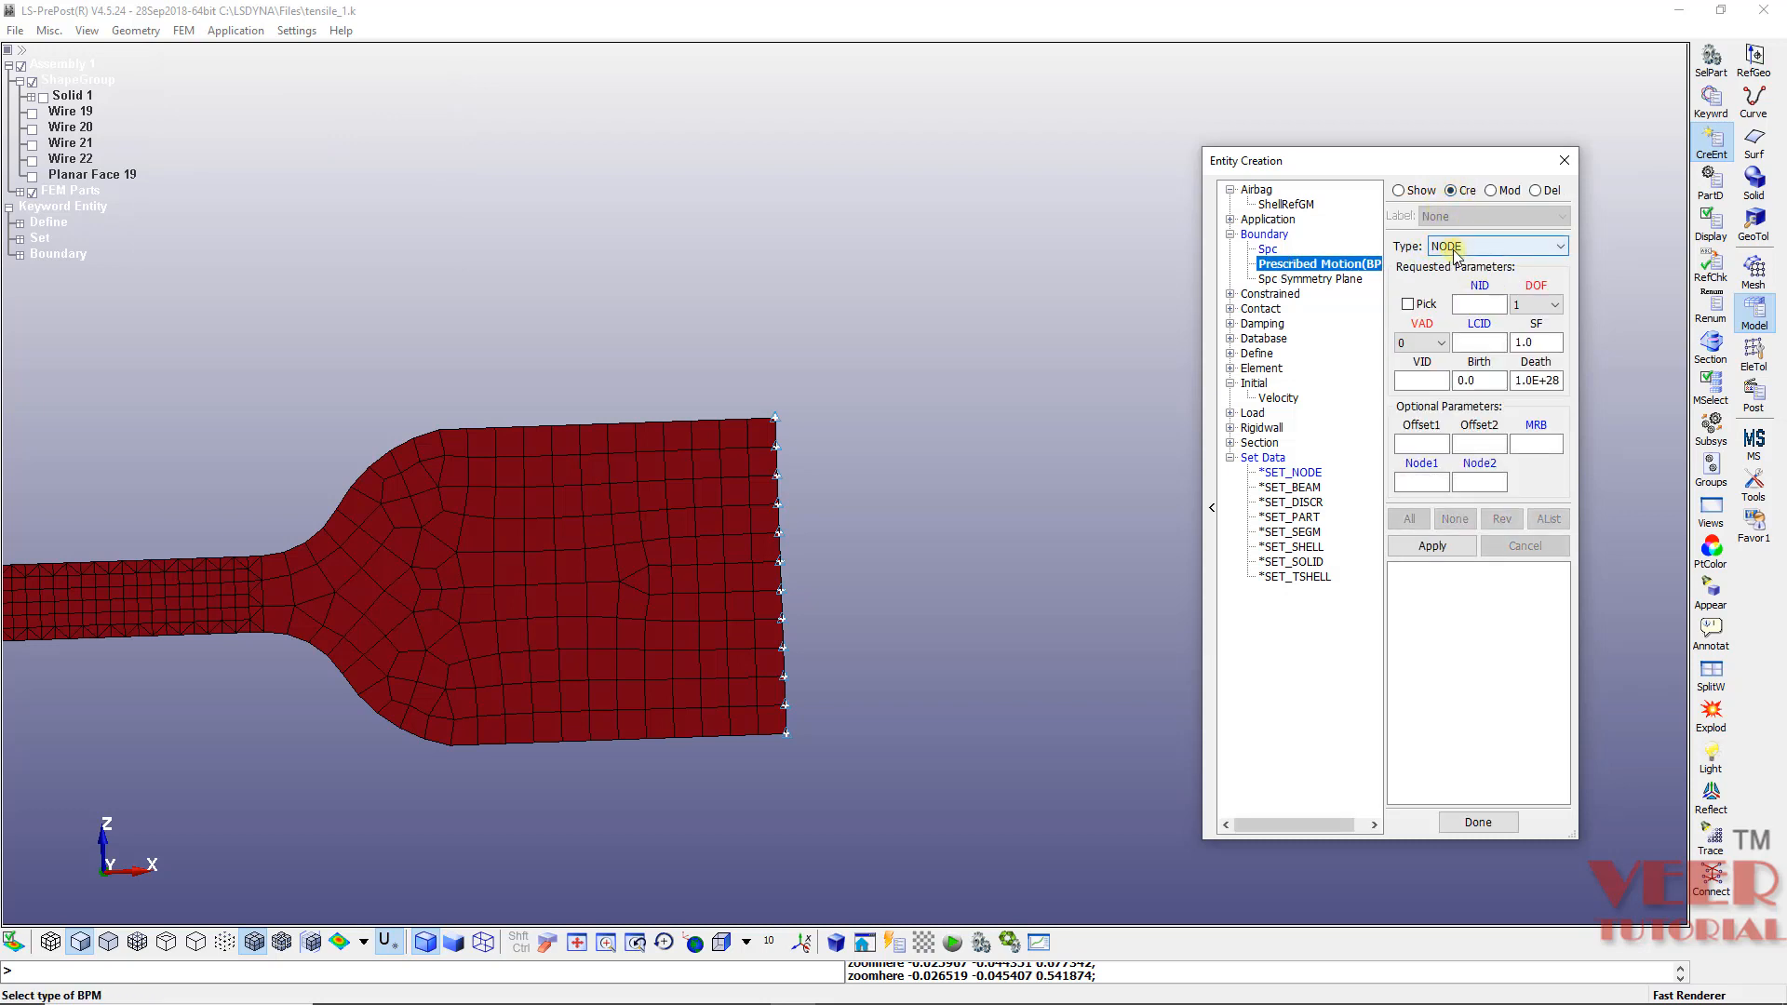
click(1455, 250)
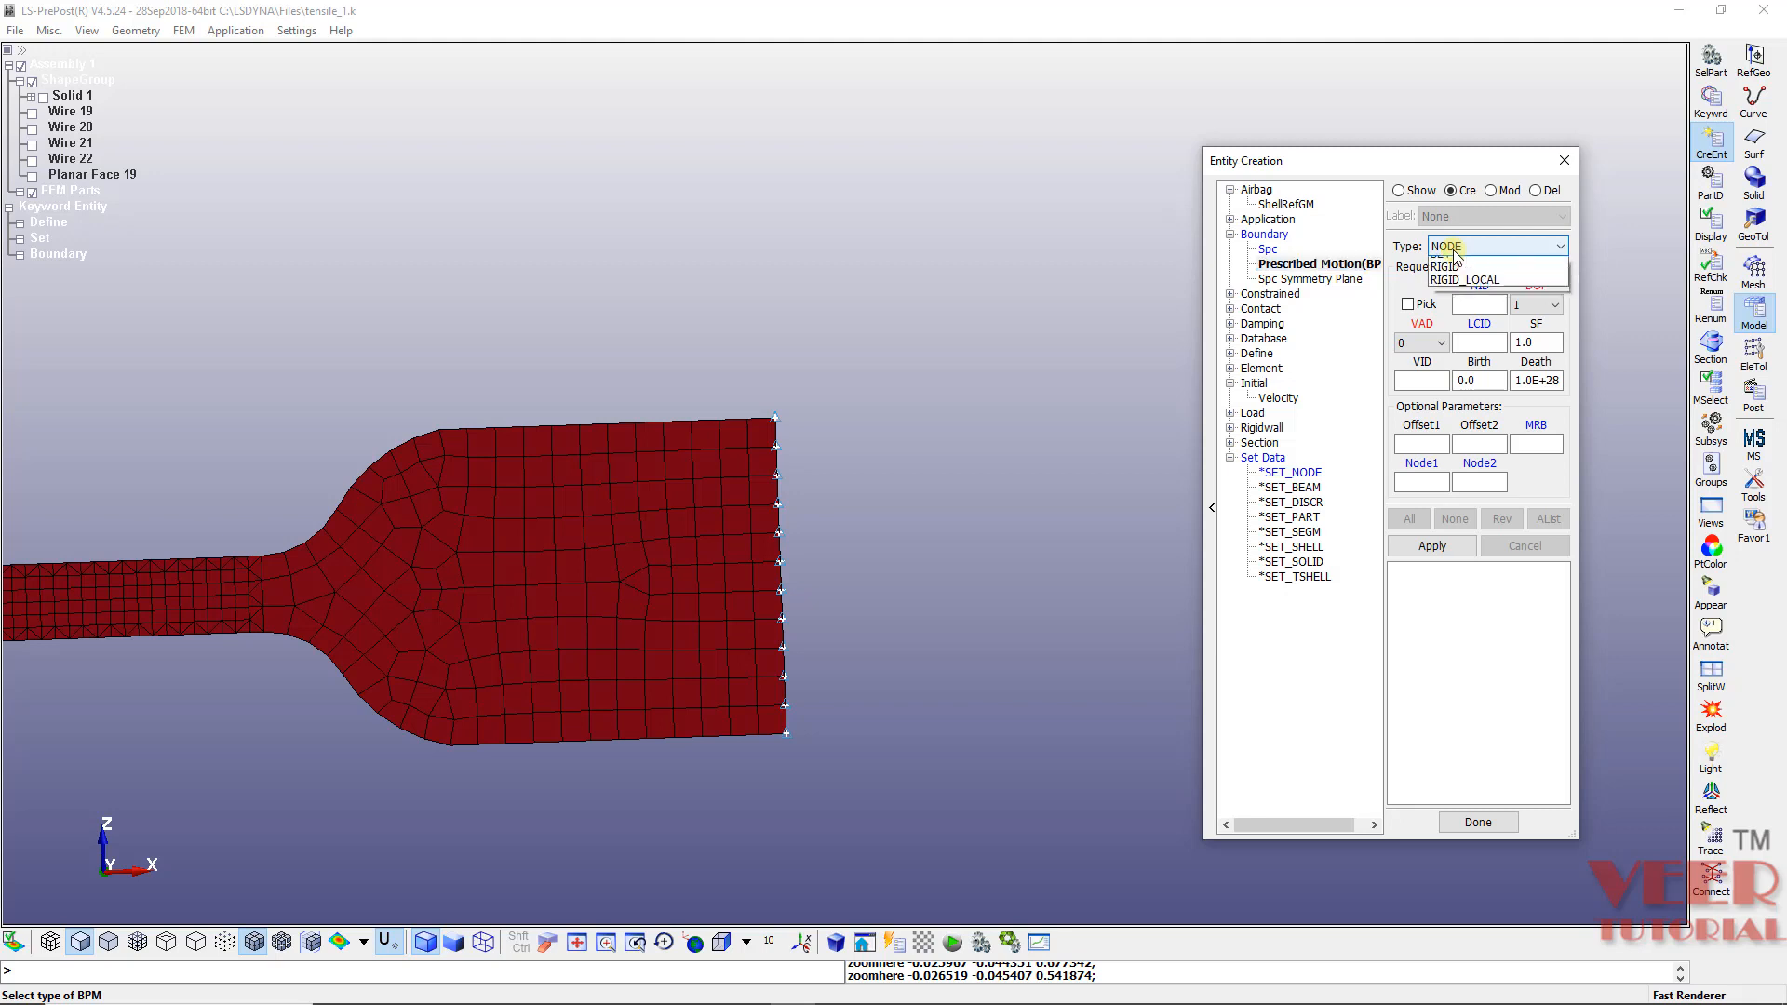
click(1458, 278)
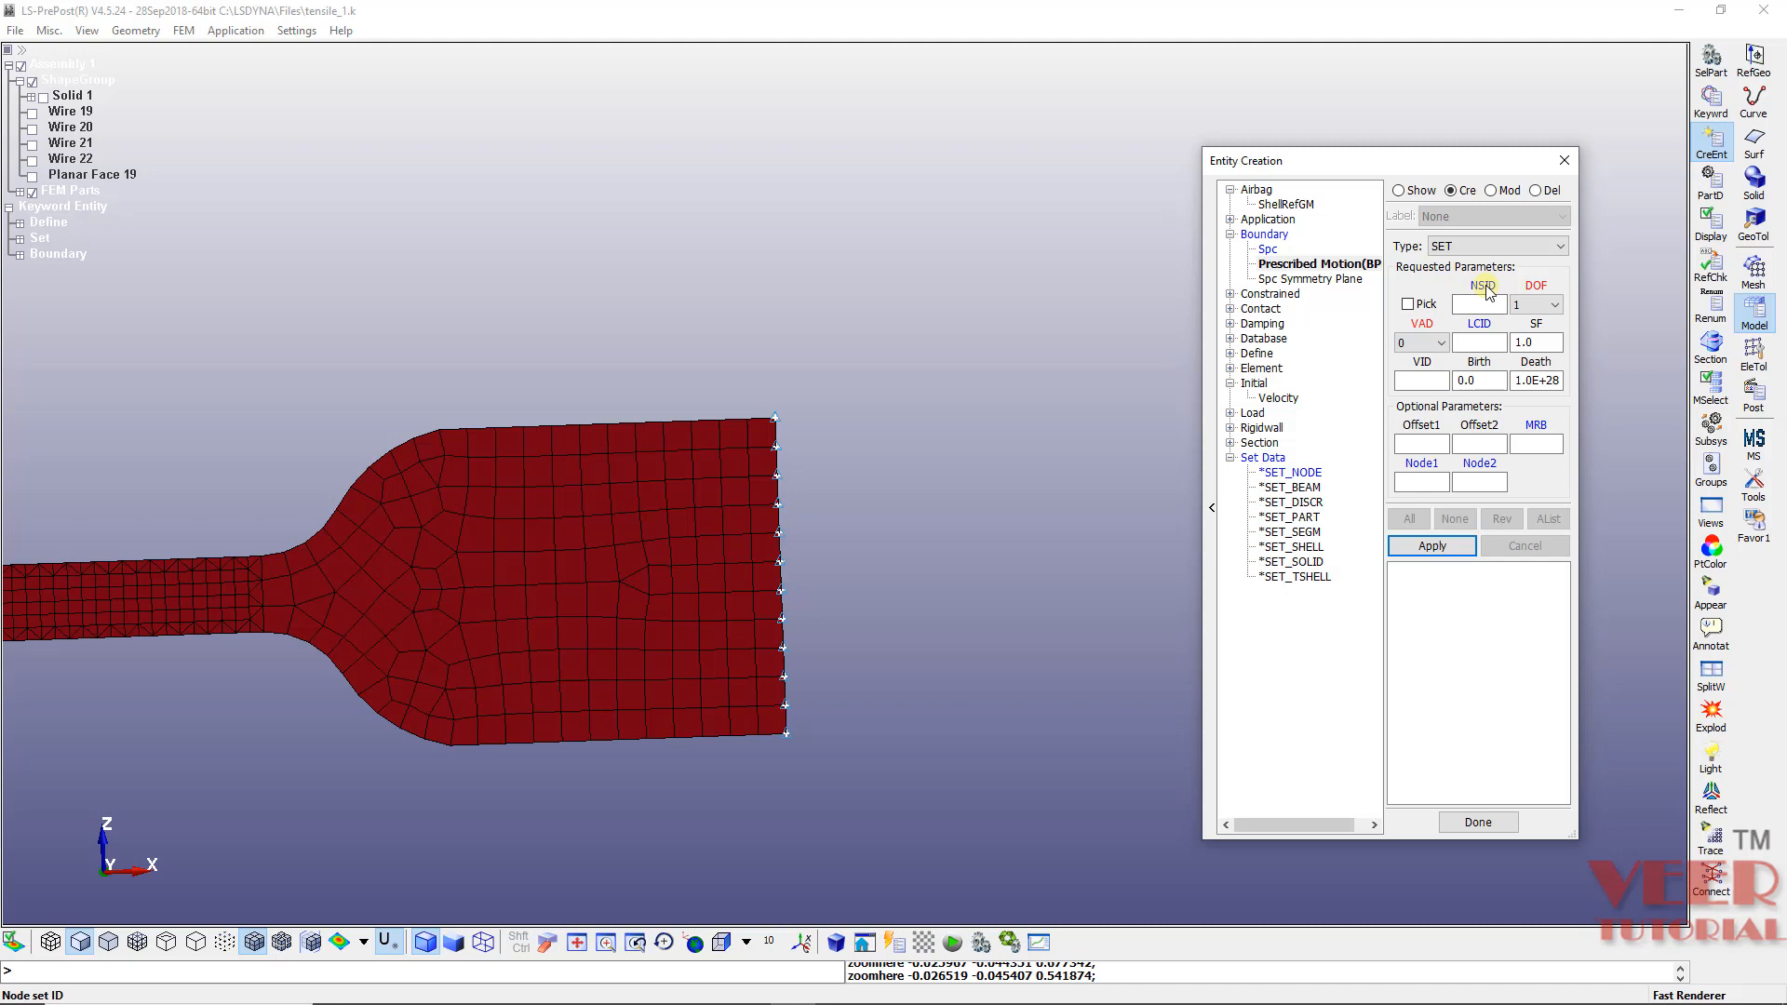
click(1487, 289)
double_click(1486, 709)
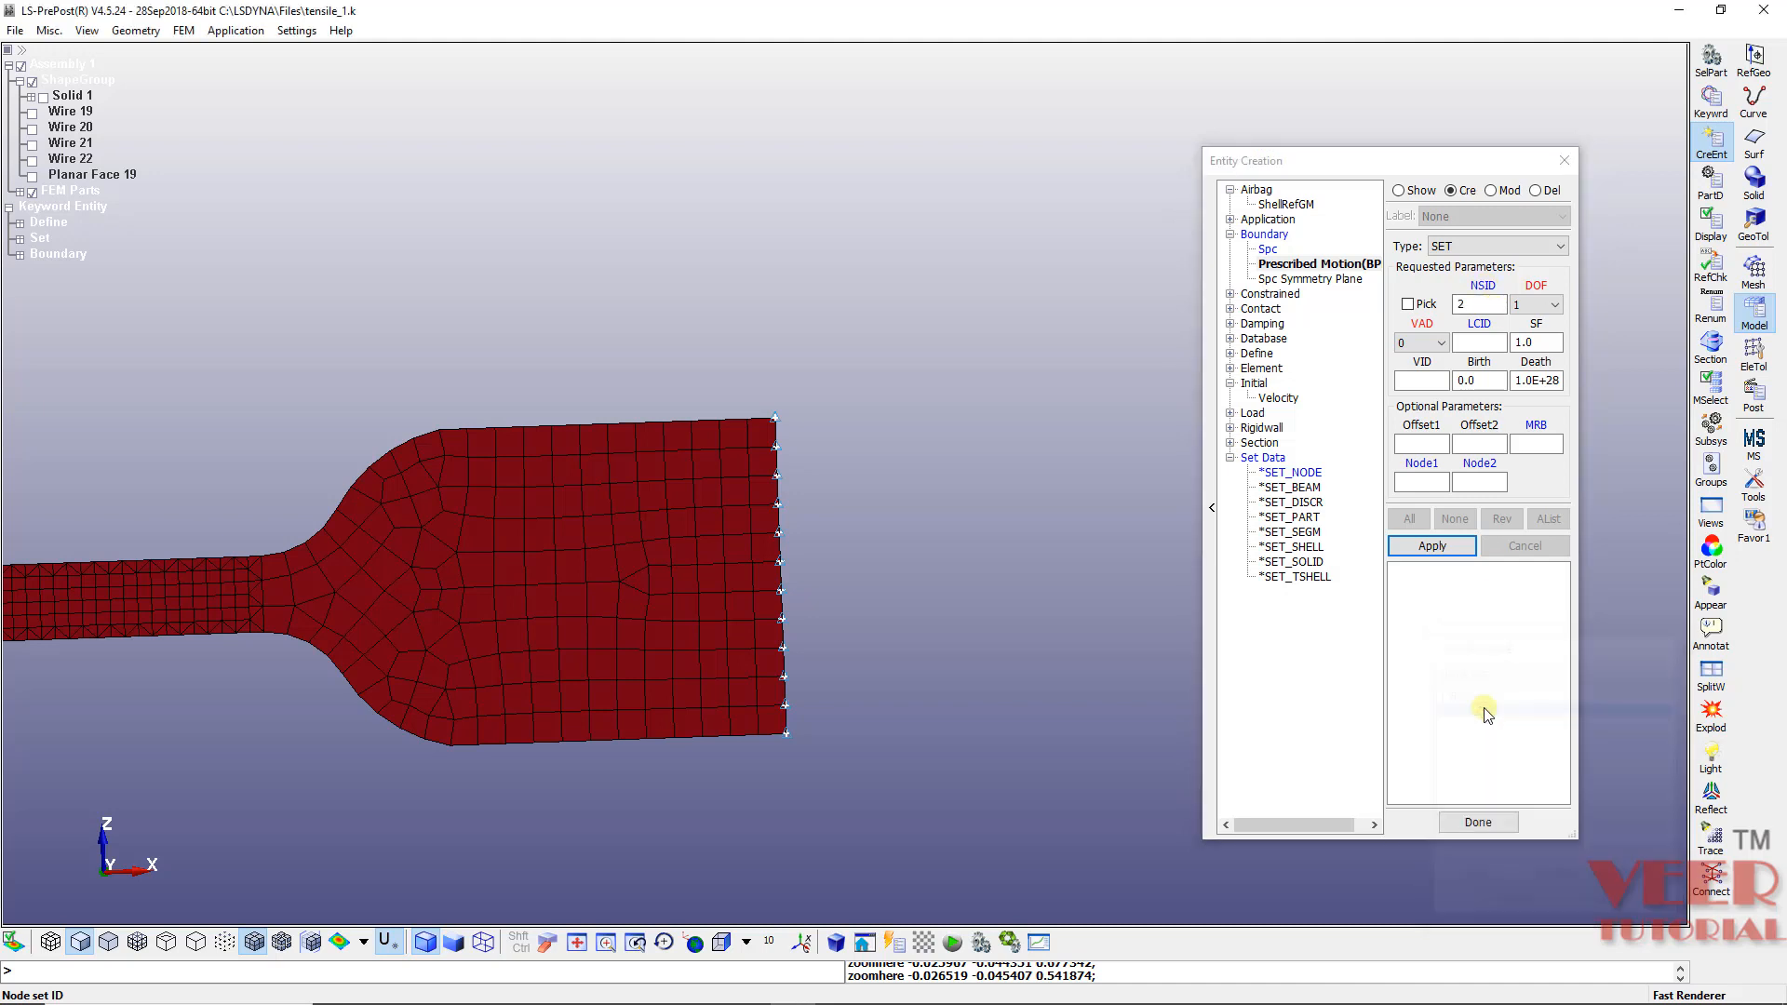
Step: Link the prescribed motion to load curve 1 (time_disp) with scale factor 10, and move the Entity Creation dialog aside
click(1481, 325)
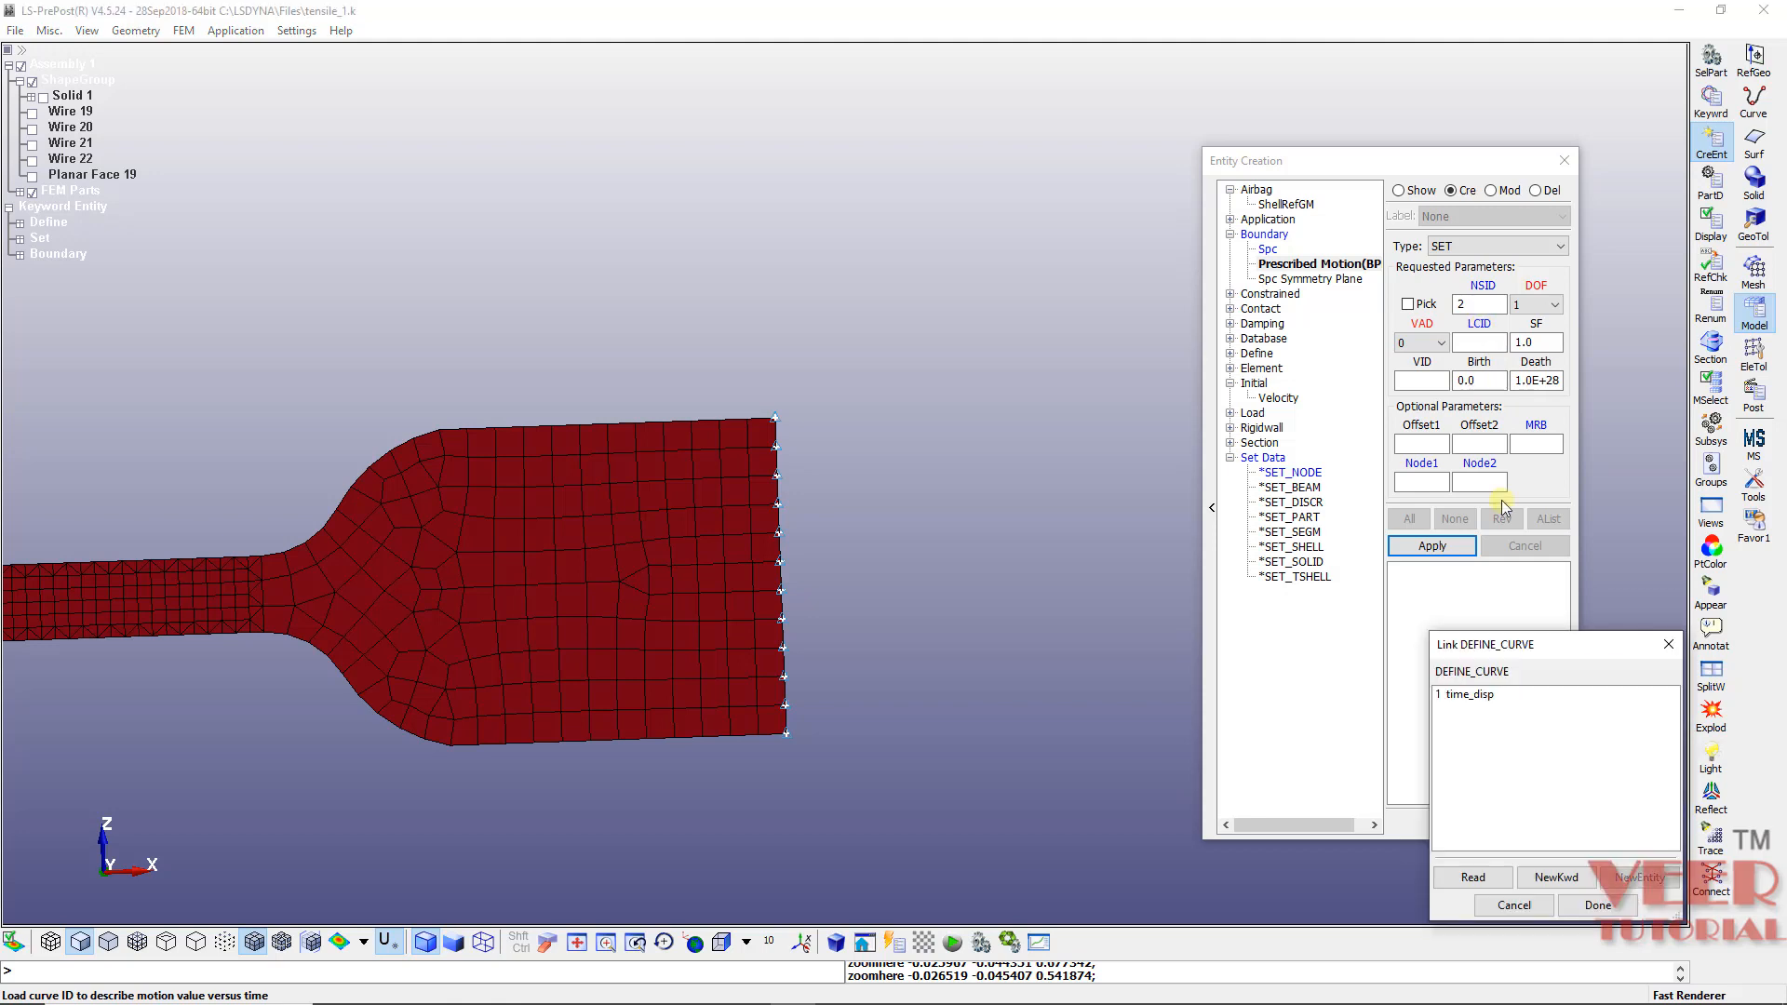
double_click(1478, 696)
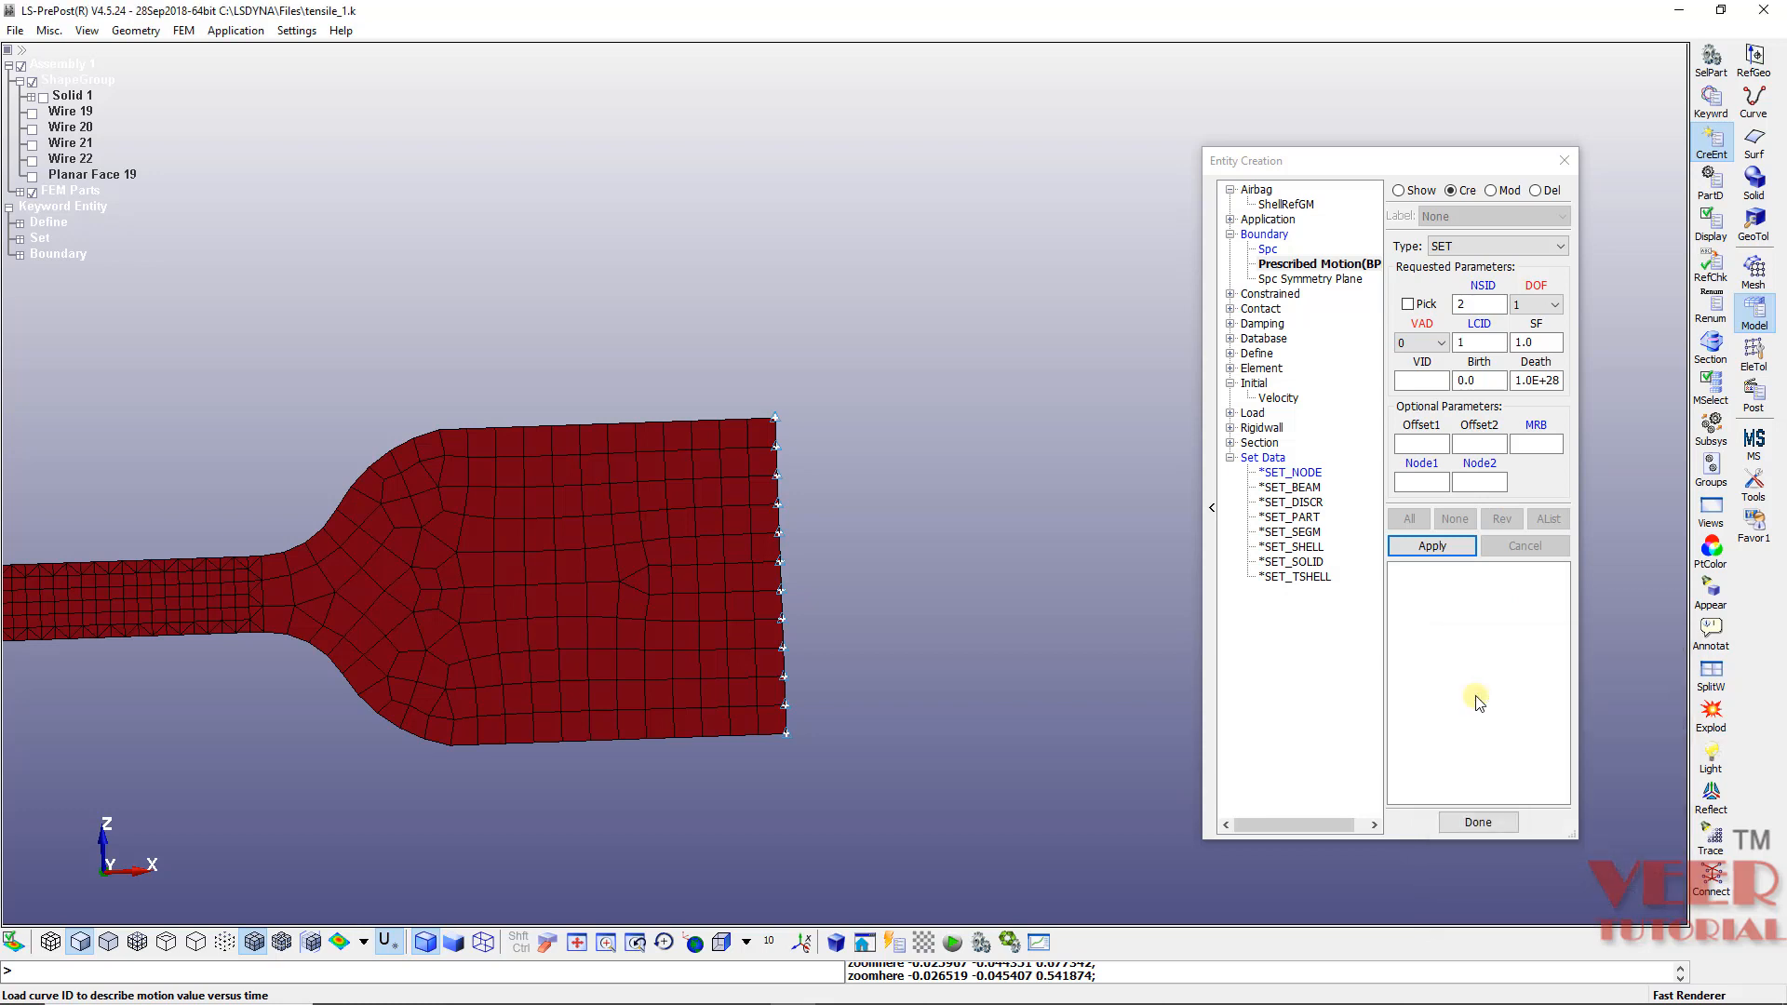
double_click(1539, 342)
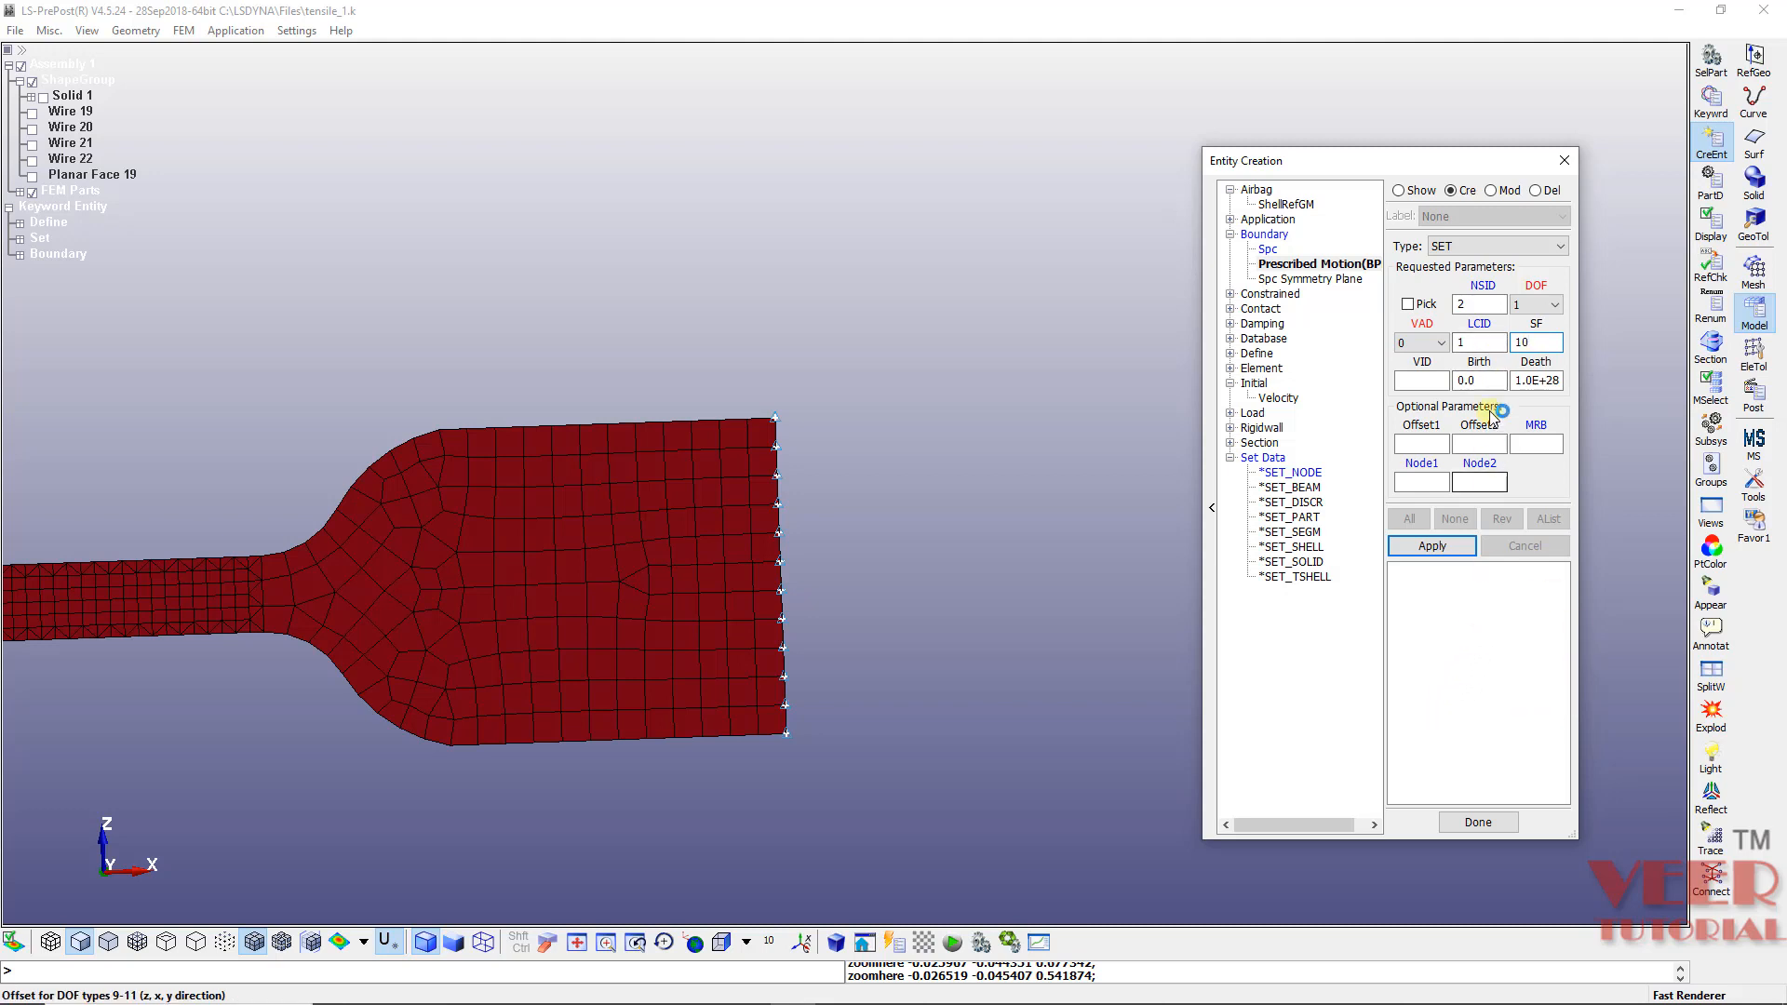
drag(1406, 161, 935, 91)
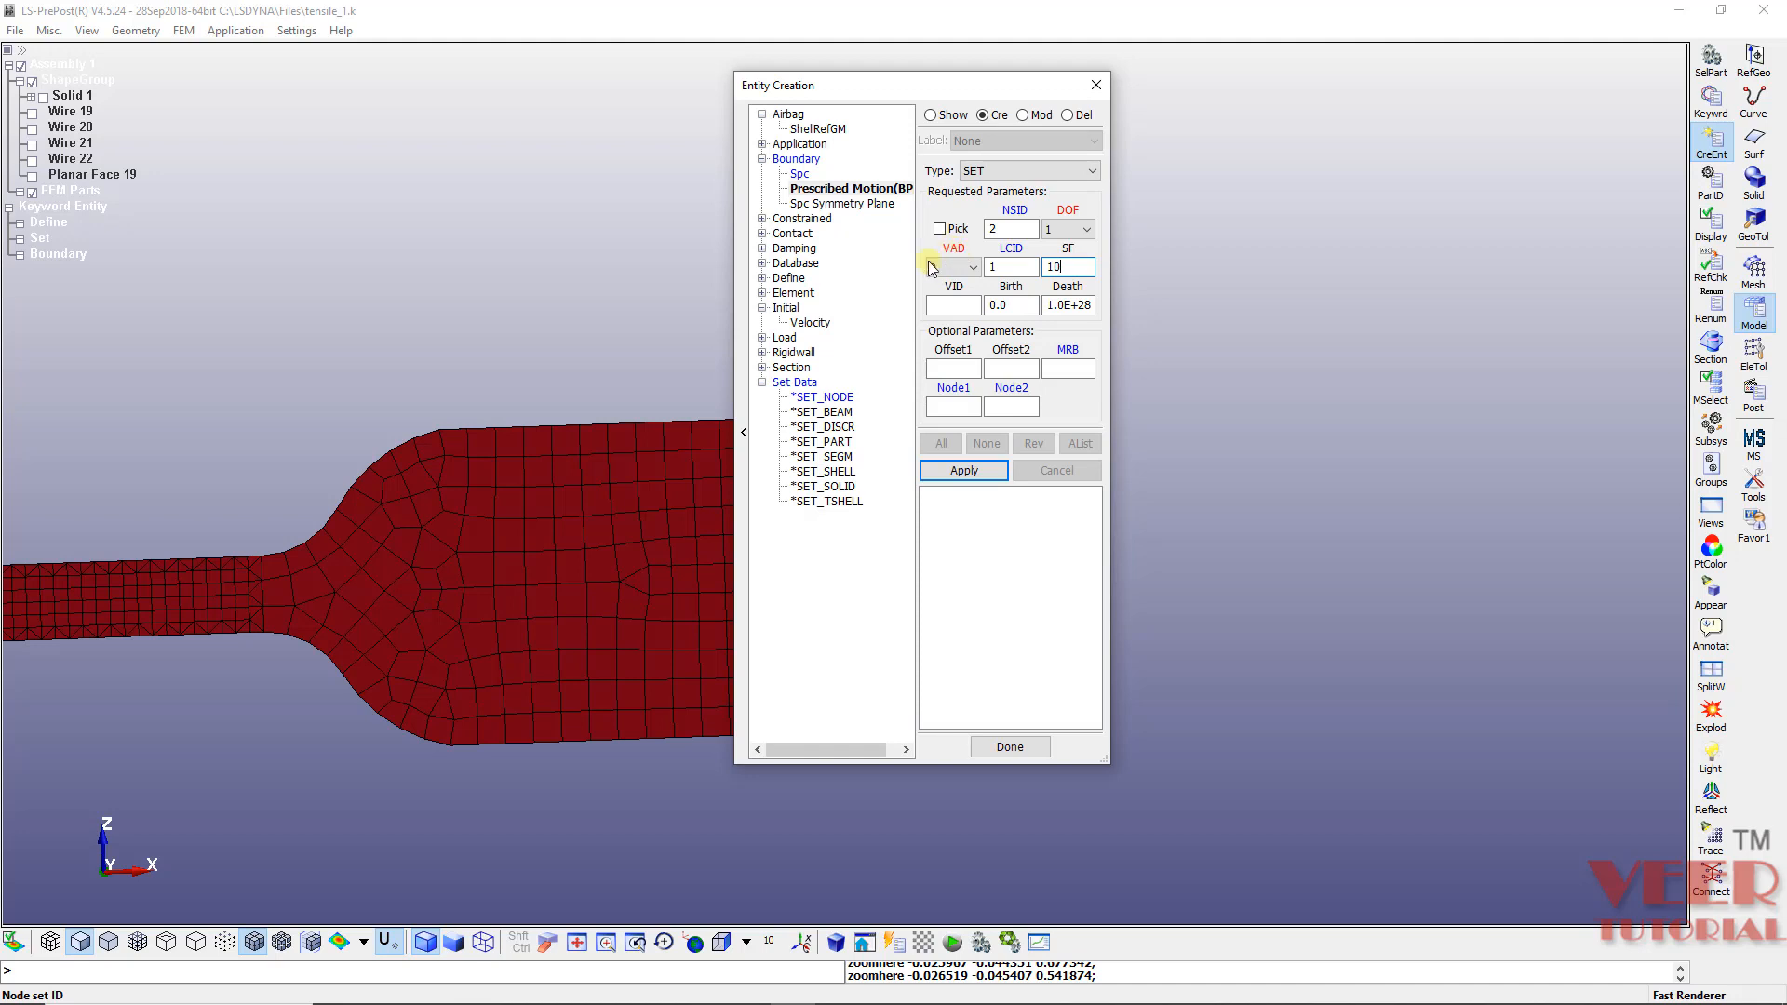
Step: Switch to File Explorer, open LS-DYNA_manual_Vol1 in Foxit Reader and go to the *BOUNDARY_PRESCRIBED_MOTION section
key(alt+Tab)
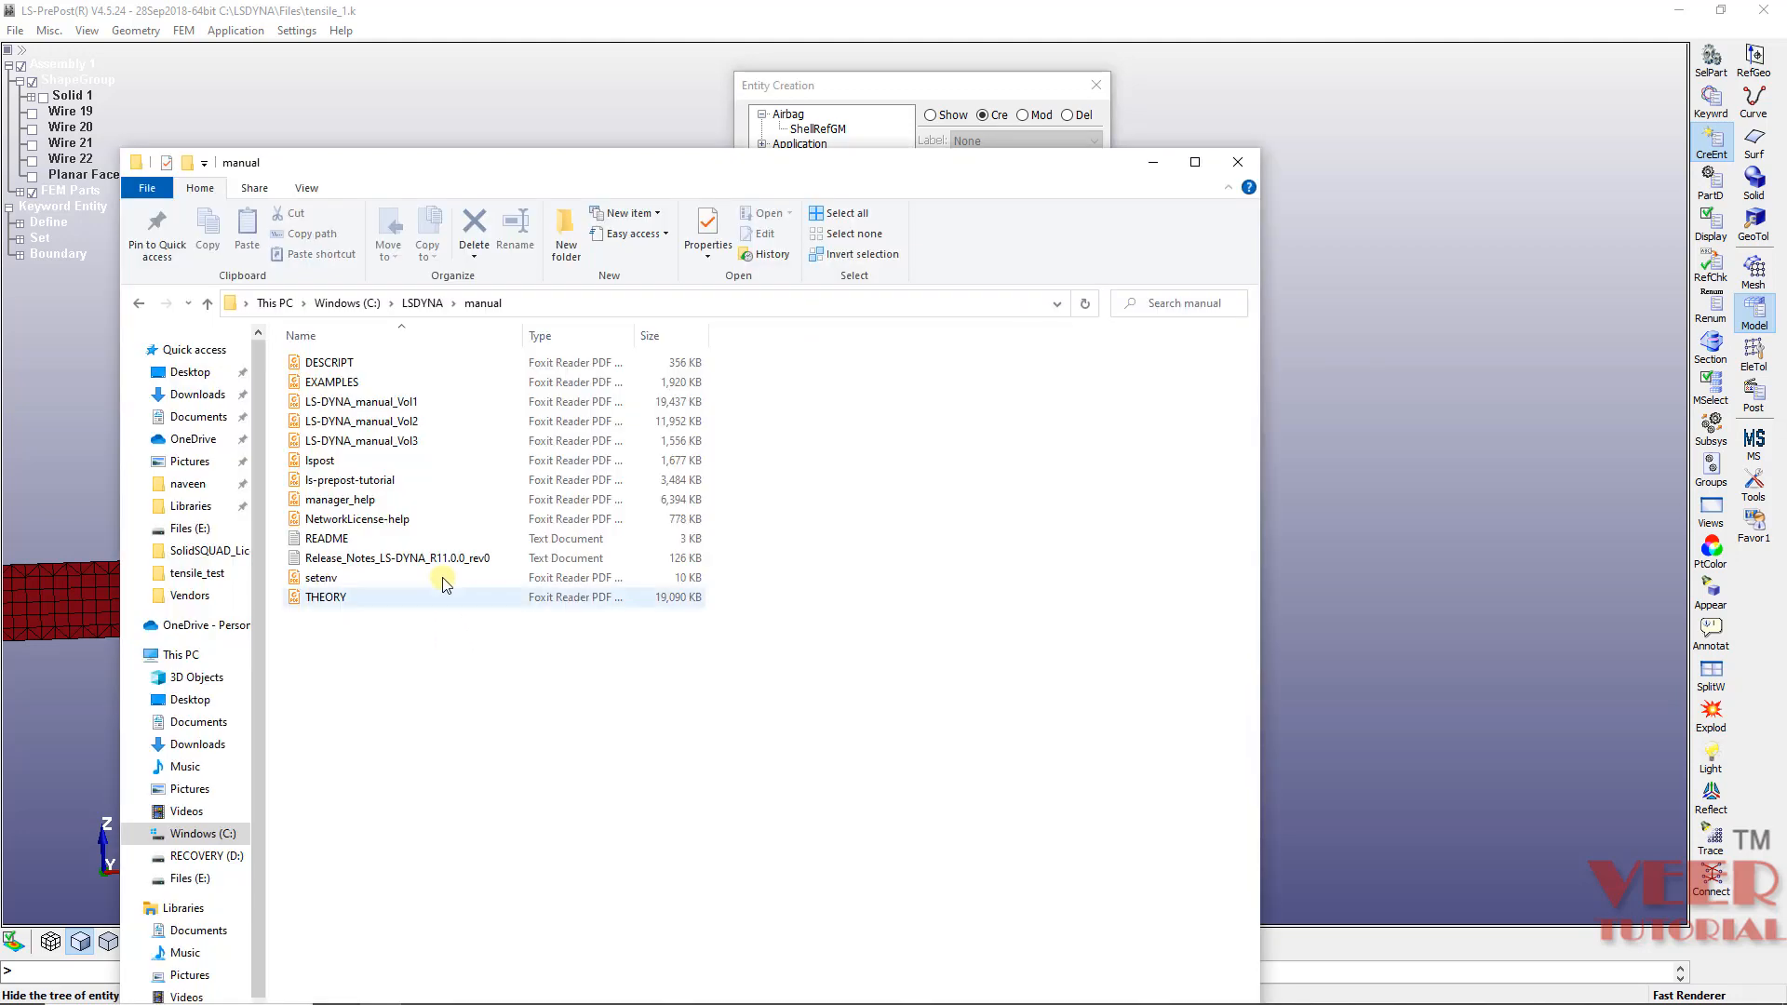
double_click(393, 406)
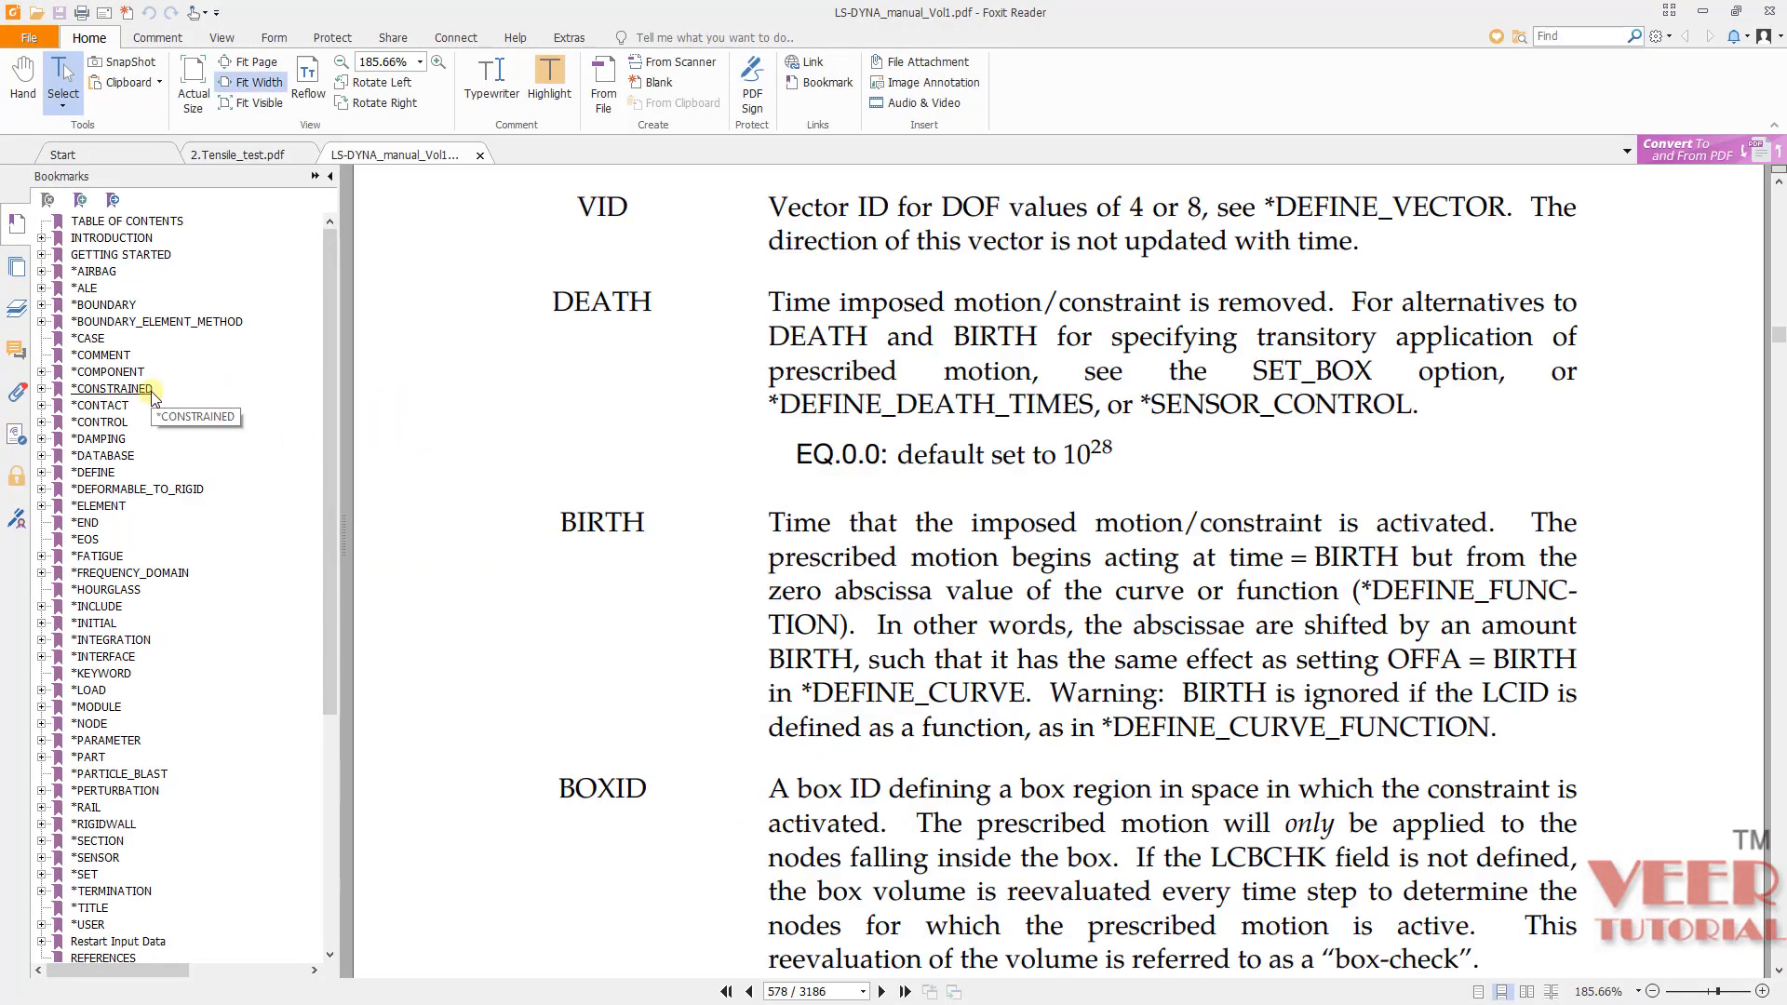
click(41, 305)
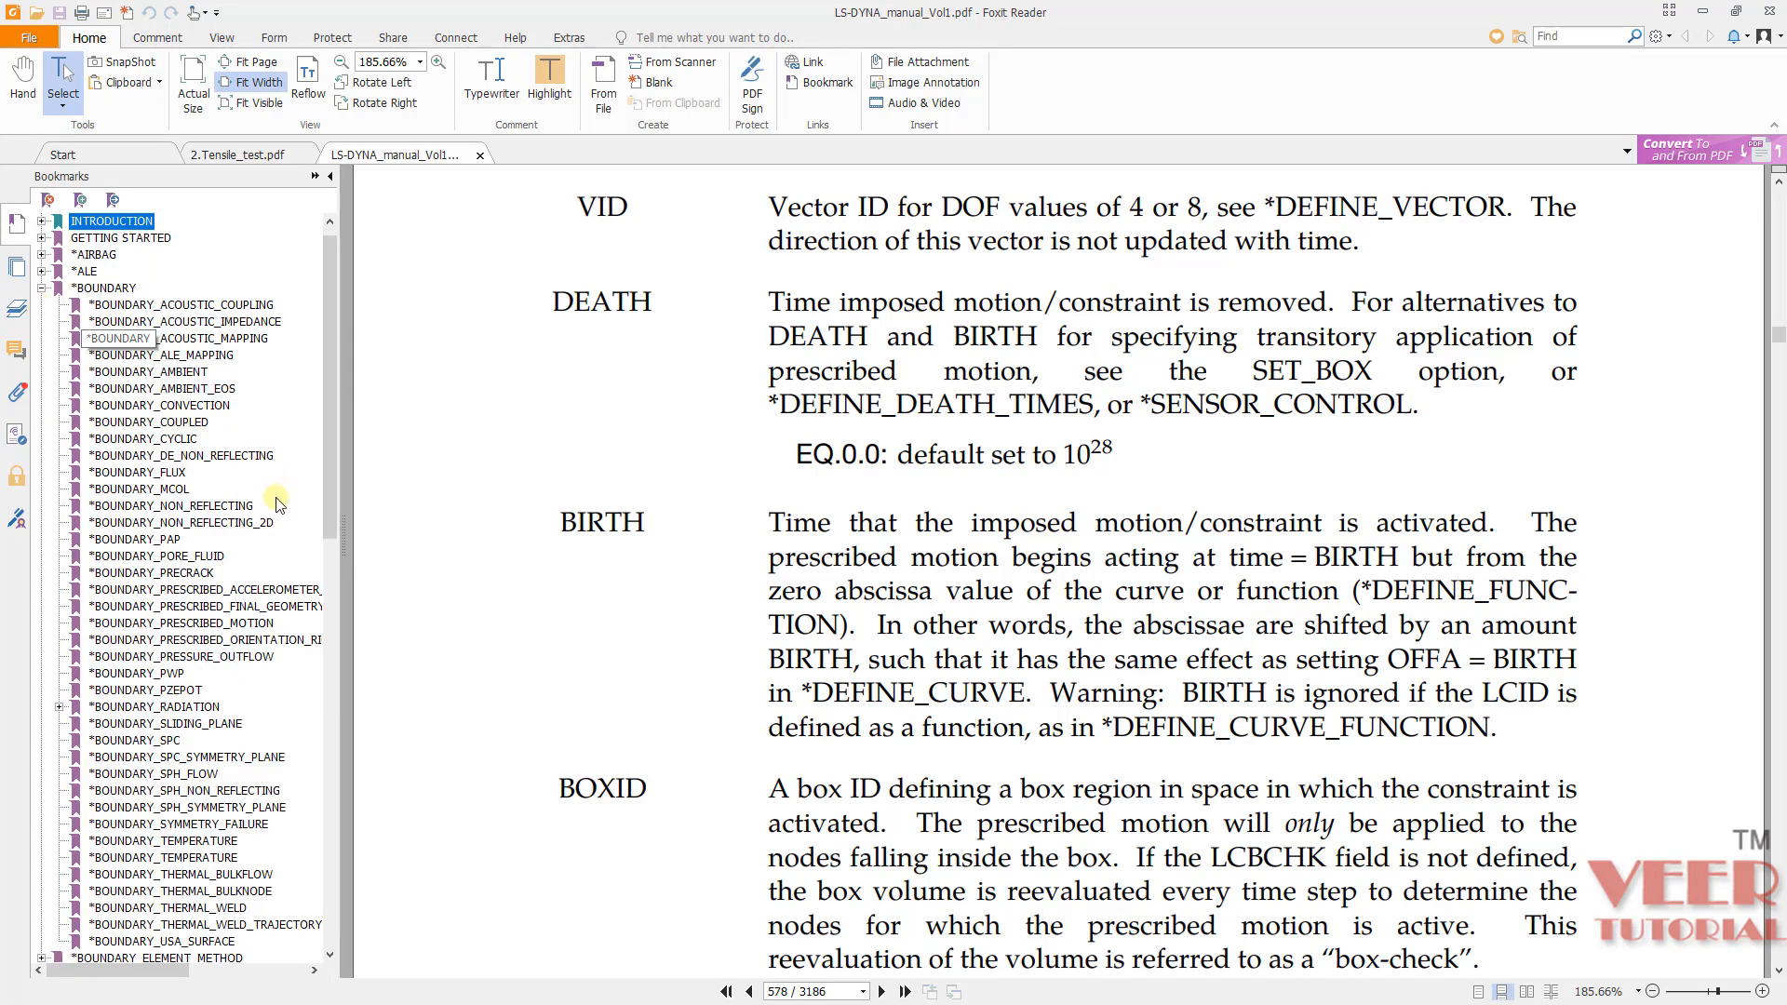
click(209, 624)
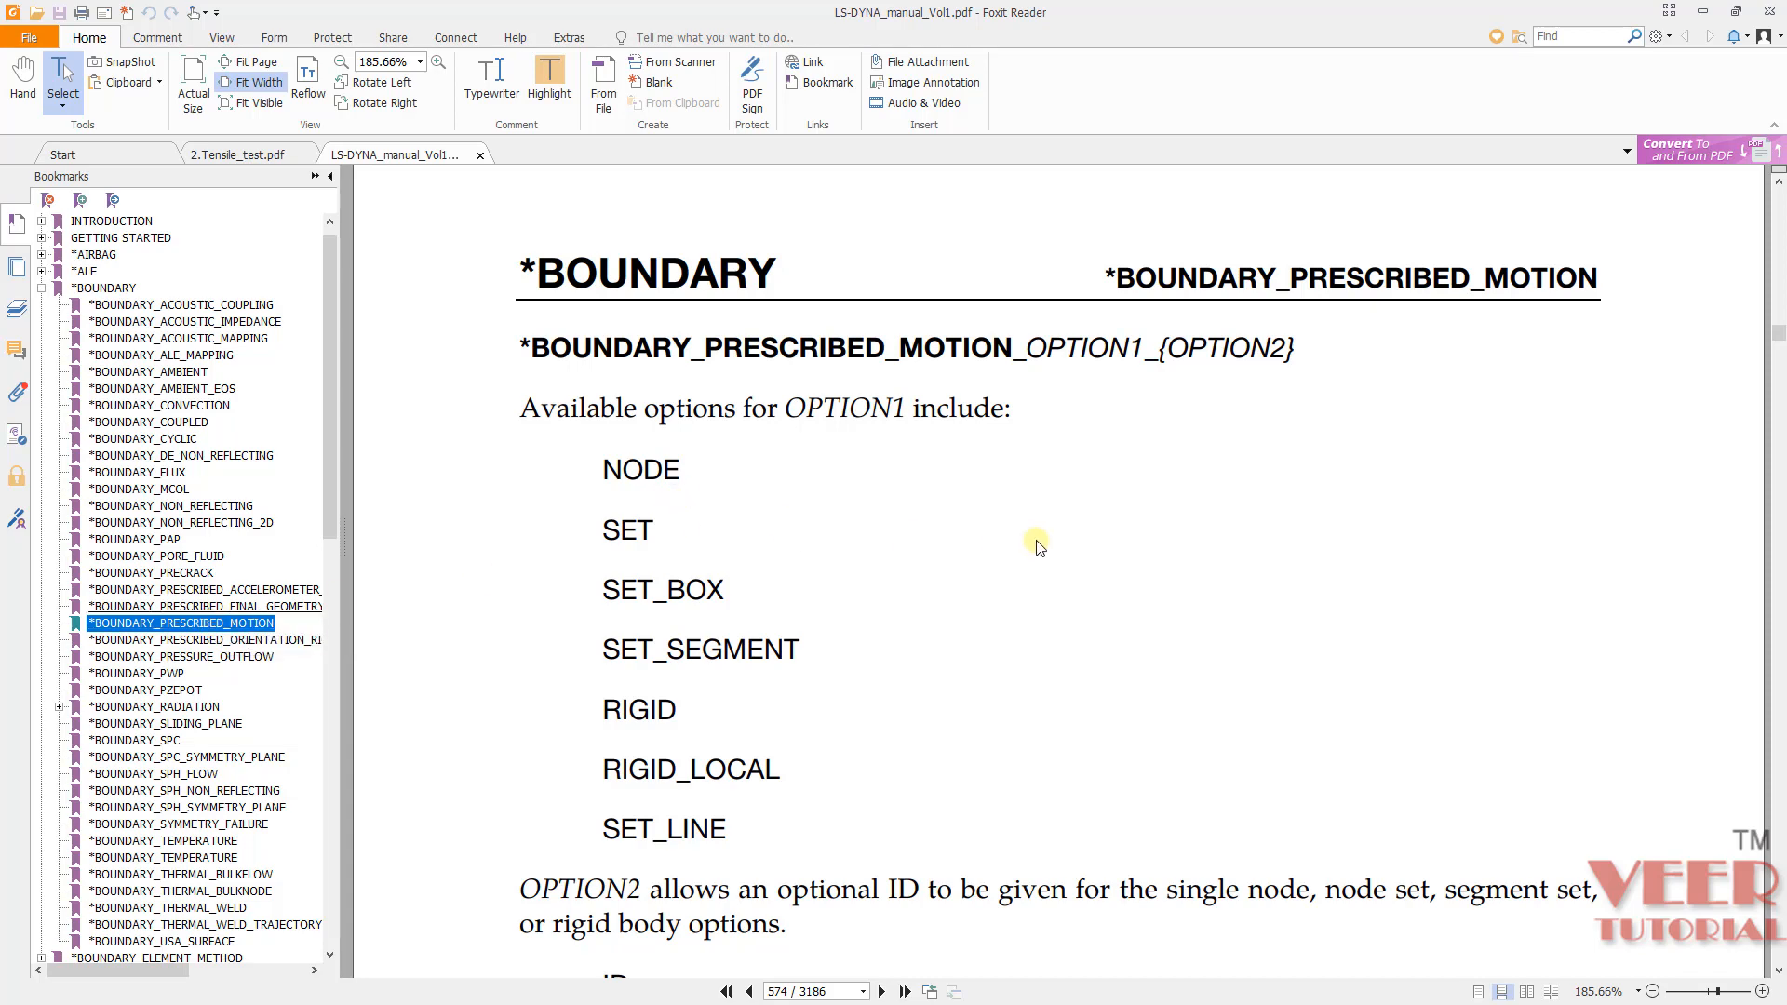
Step: Examine the OPTION1 choices NODE and SET and the card tables for *BOUNDARY_PRESCRIBED_MOTION
scroll(1024, 535, down, 6)
scroll(931, 512, up, 5)
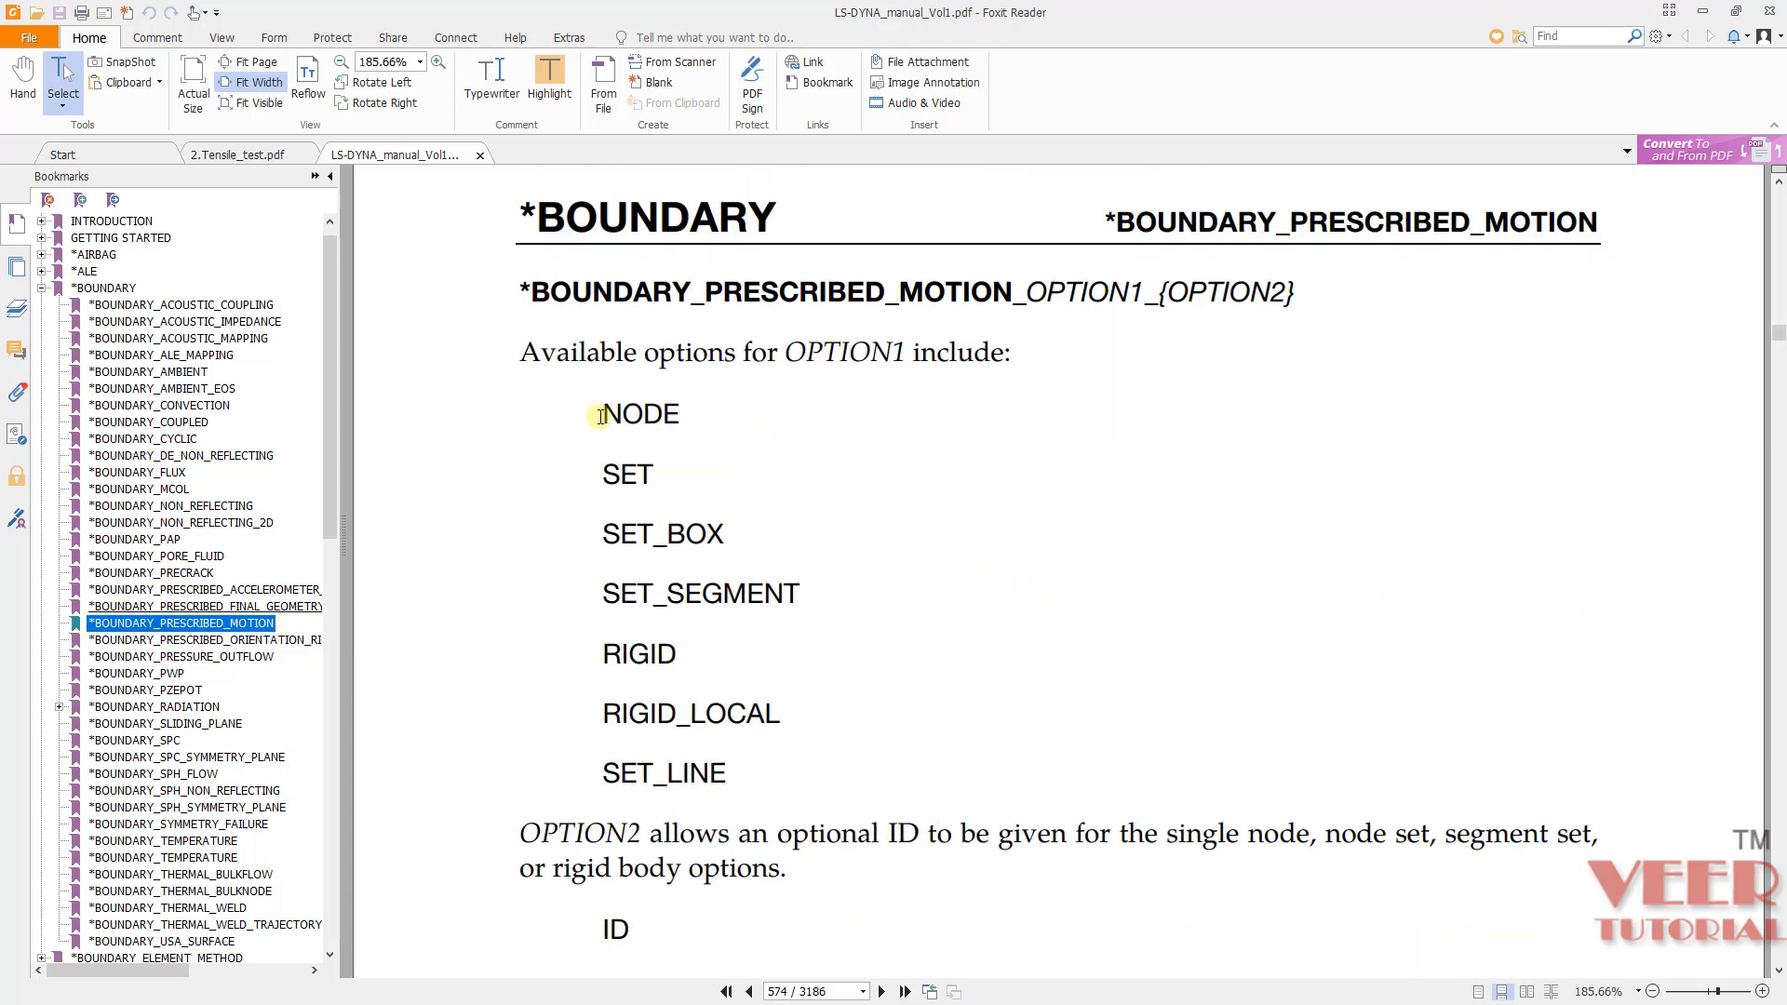
drag(600, 415, 693, 423)
drag(627, 479, 678, 487)
scroll(1030, 556, down, 15)
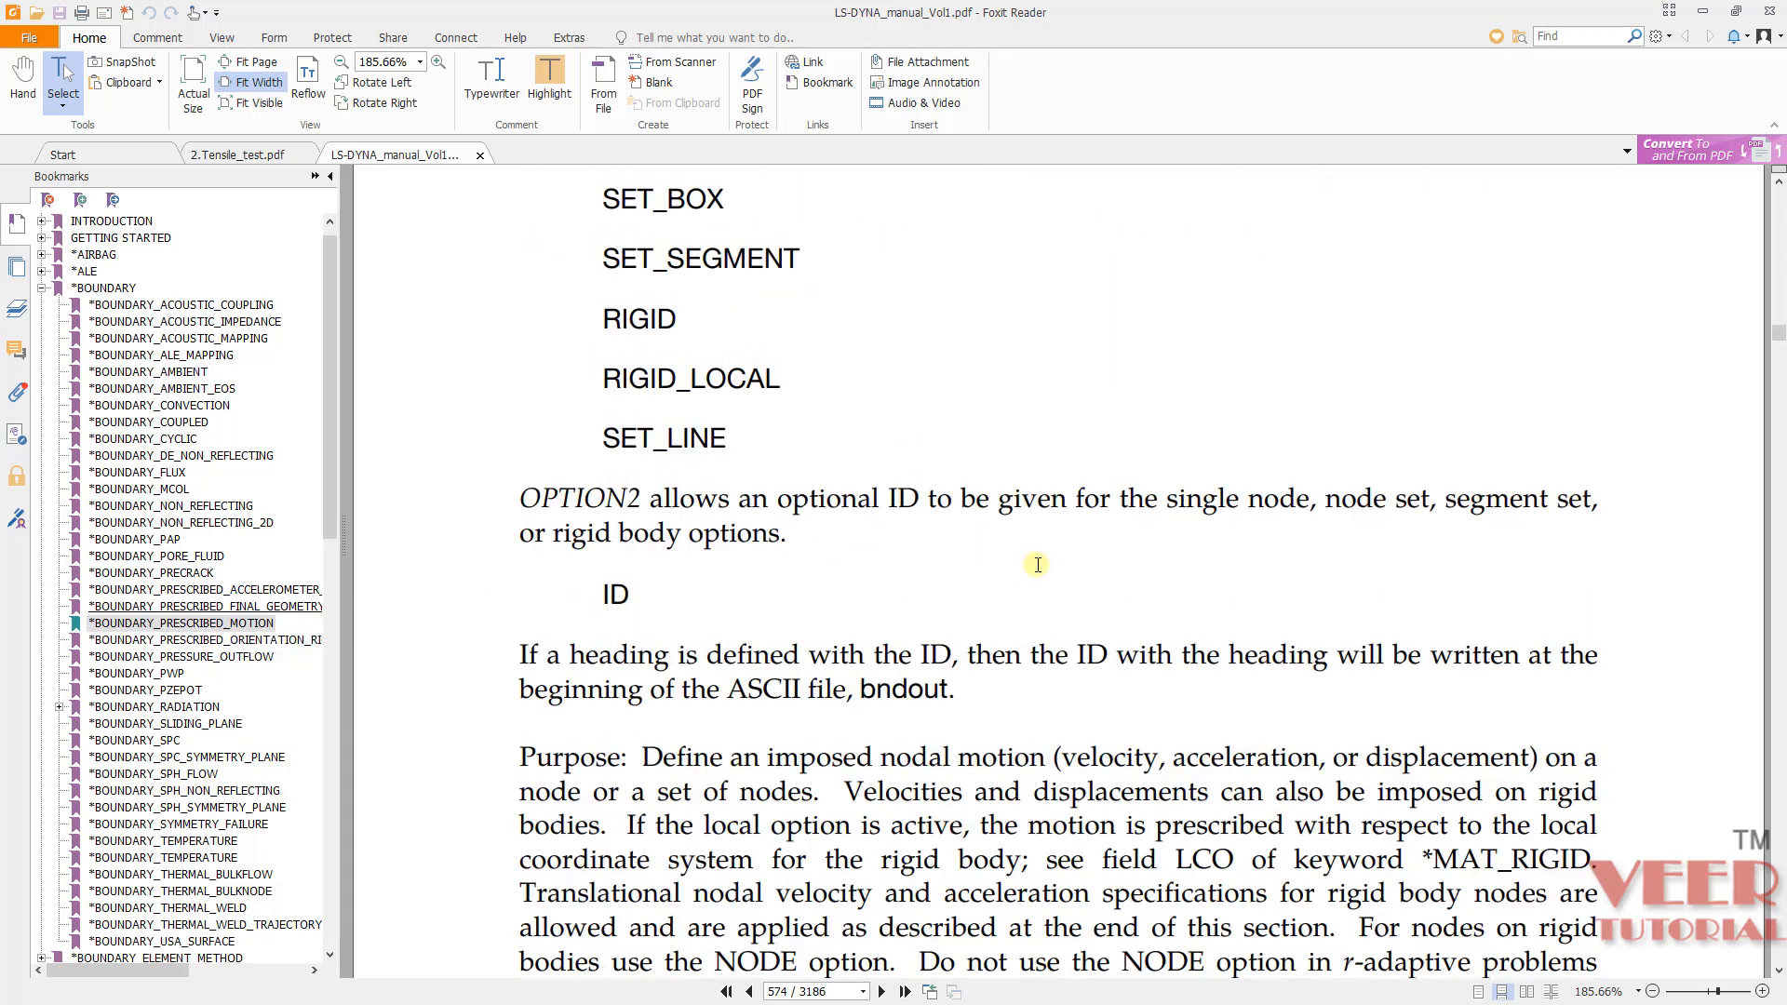
scroll(1030, 556, down, 15)
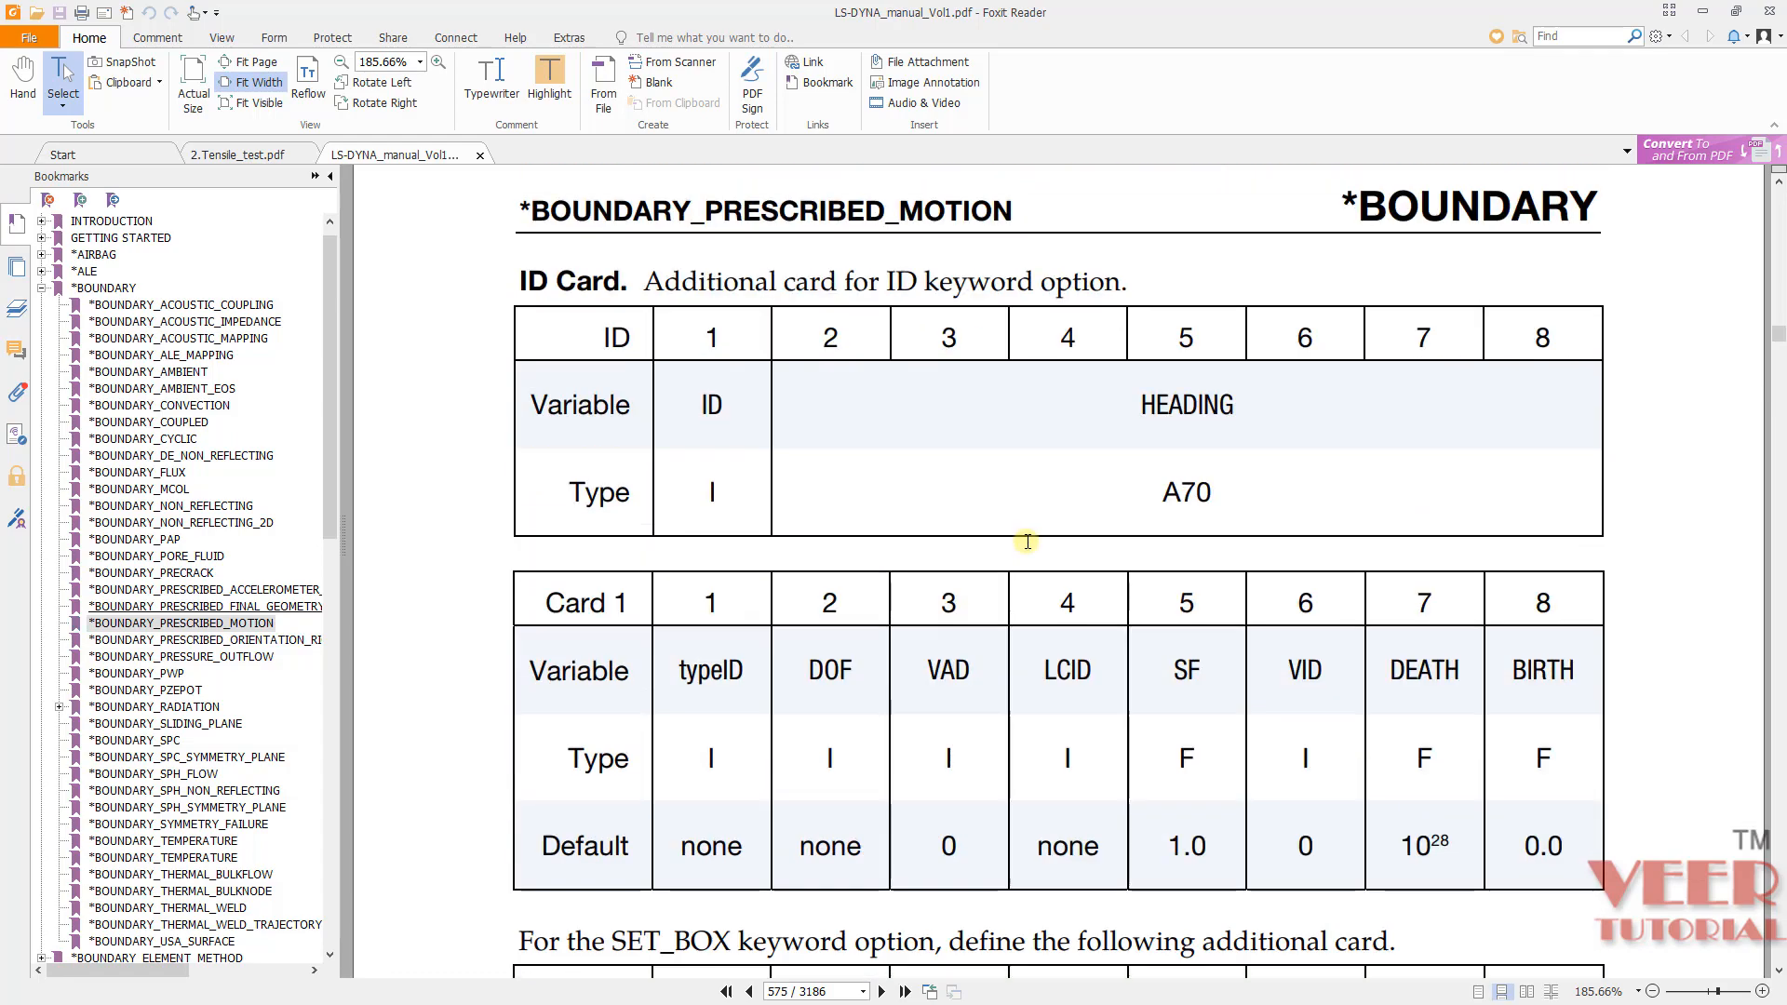
scroll(1028, 533, down, 15)
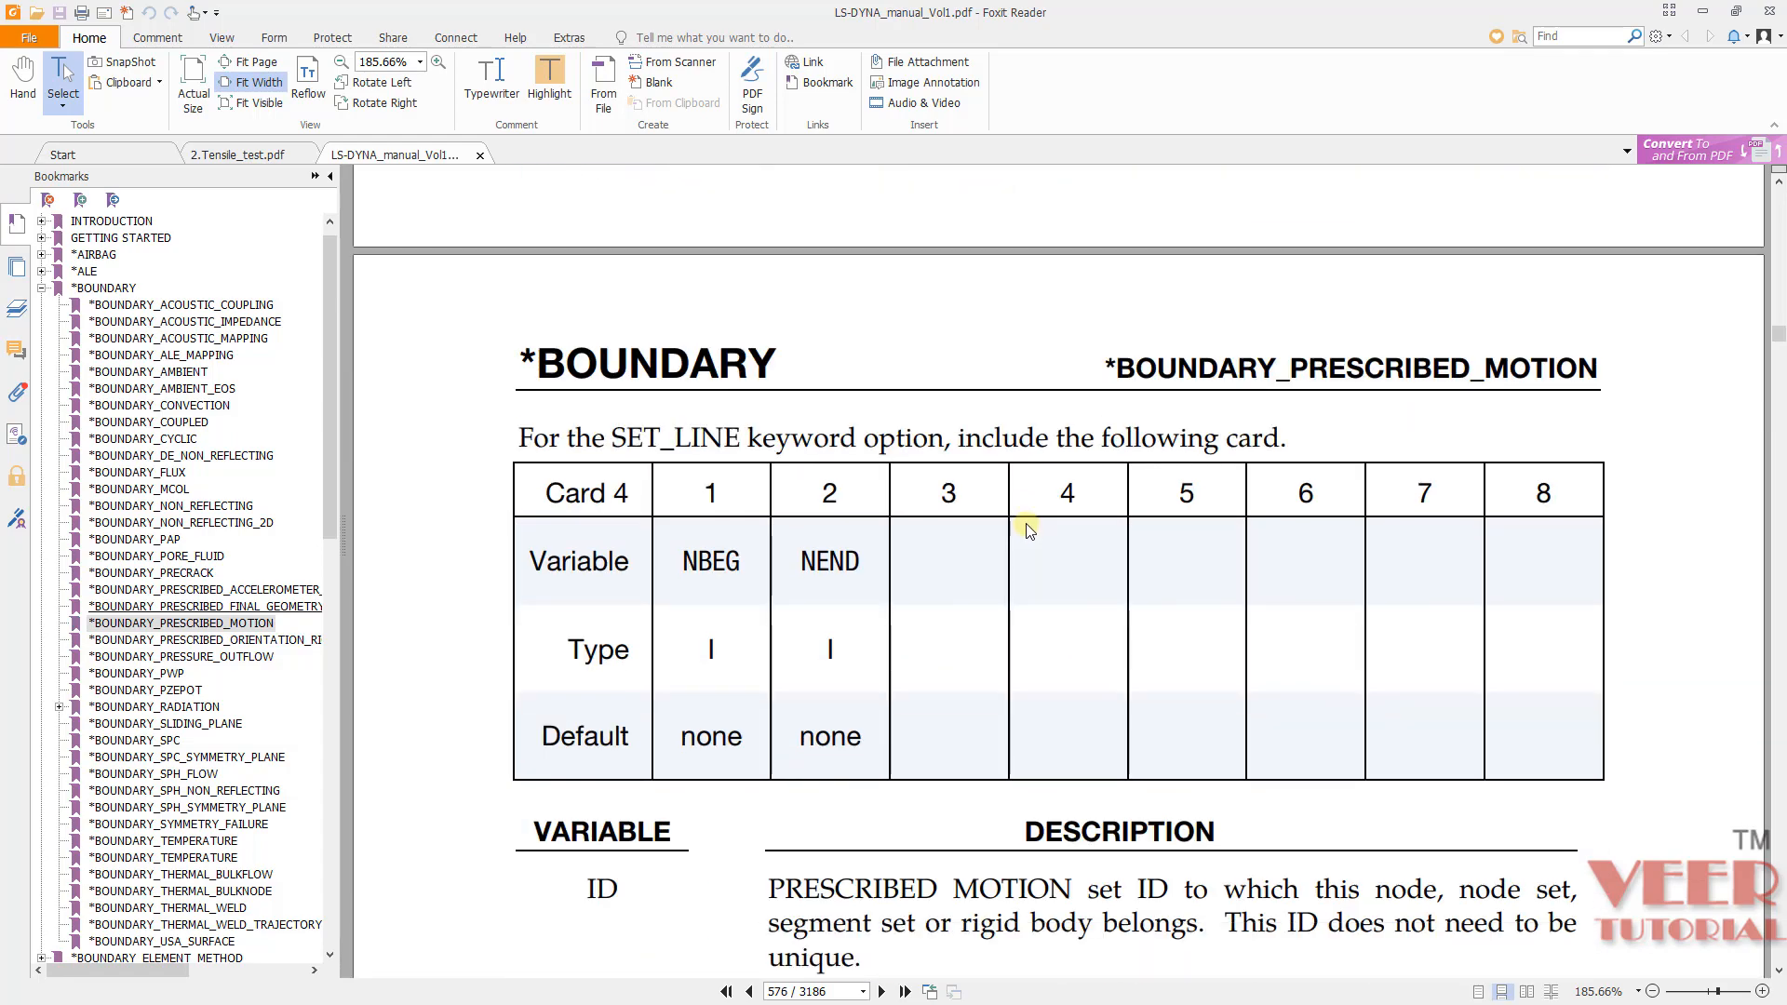
scroll(1024, 517, up, 4)
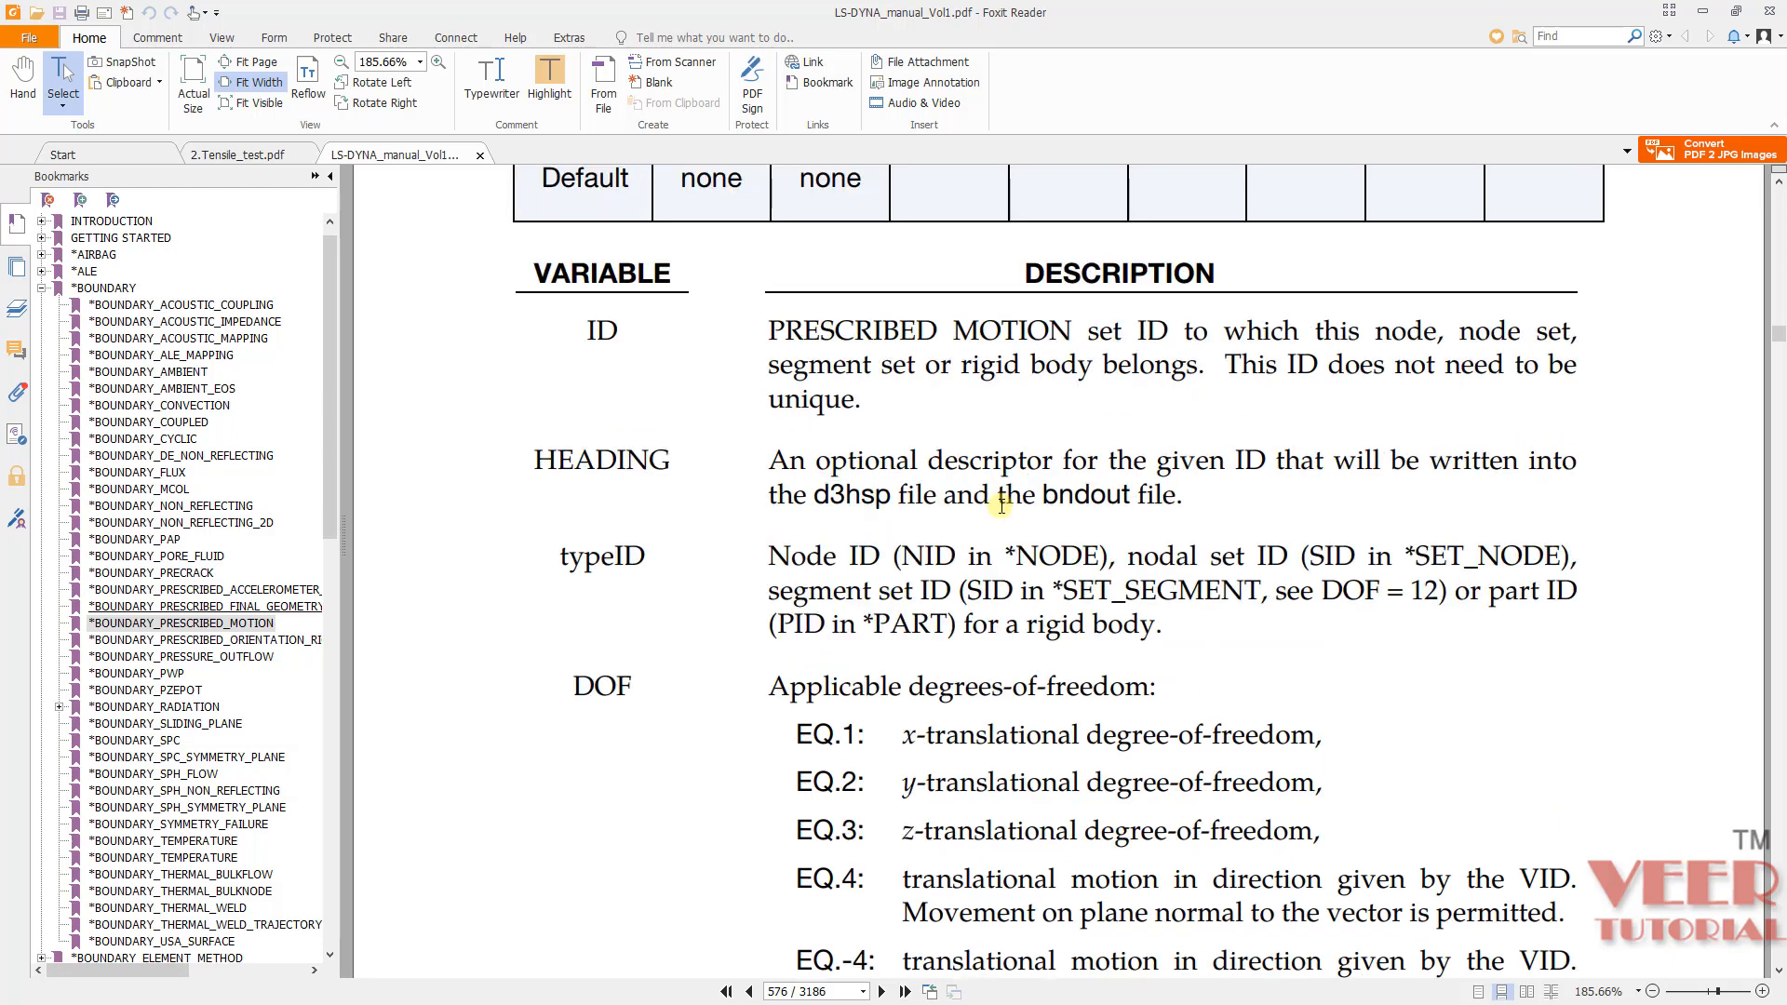
Step: Read the DOF description, marking the EQ.1 x-translational entry, and continue to the VAD flag definitions
scroll(866, 614, down, 4)
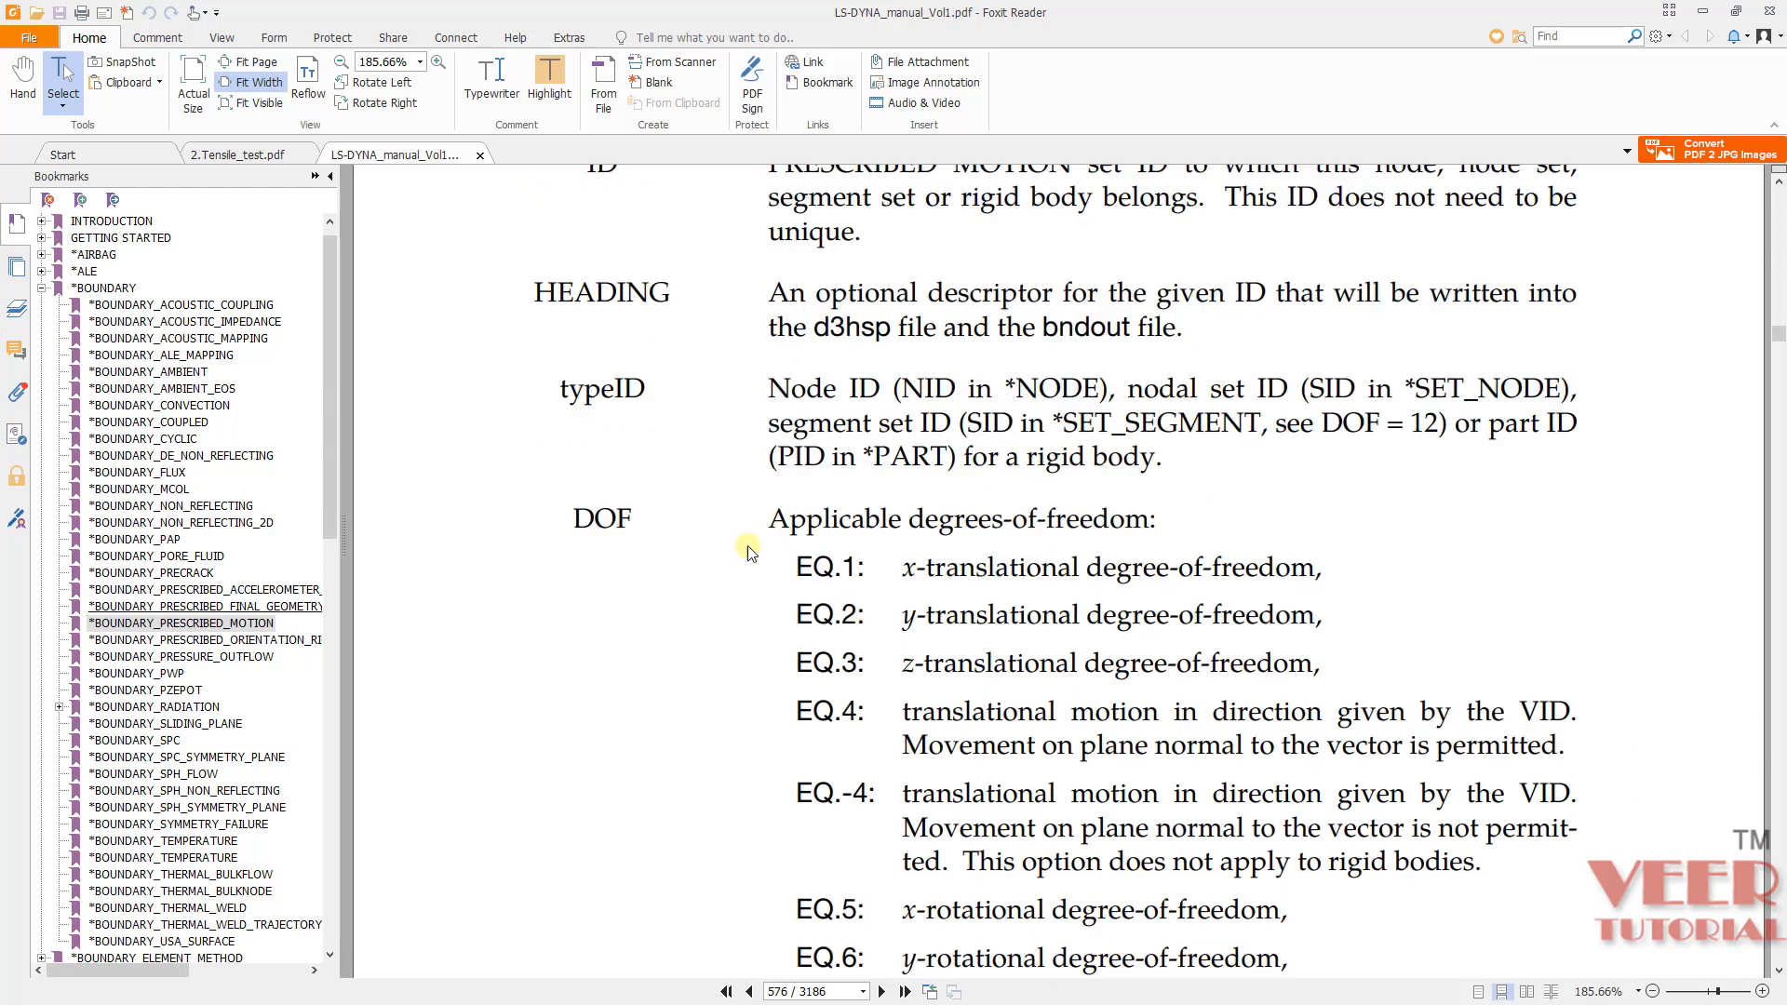
drag(571, 518, 637, 520)
click(759, 563)
drag(899, 572, 1314, 564)
drag(858, 564, 785, 566)
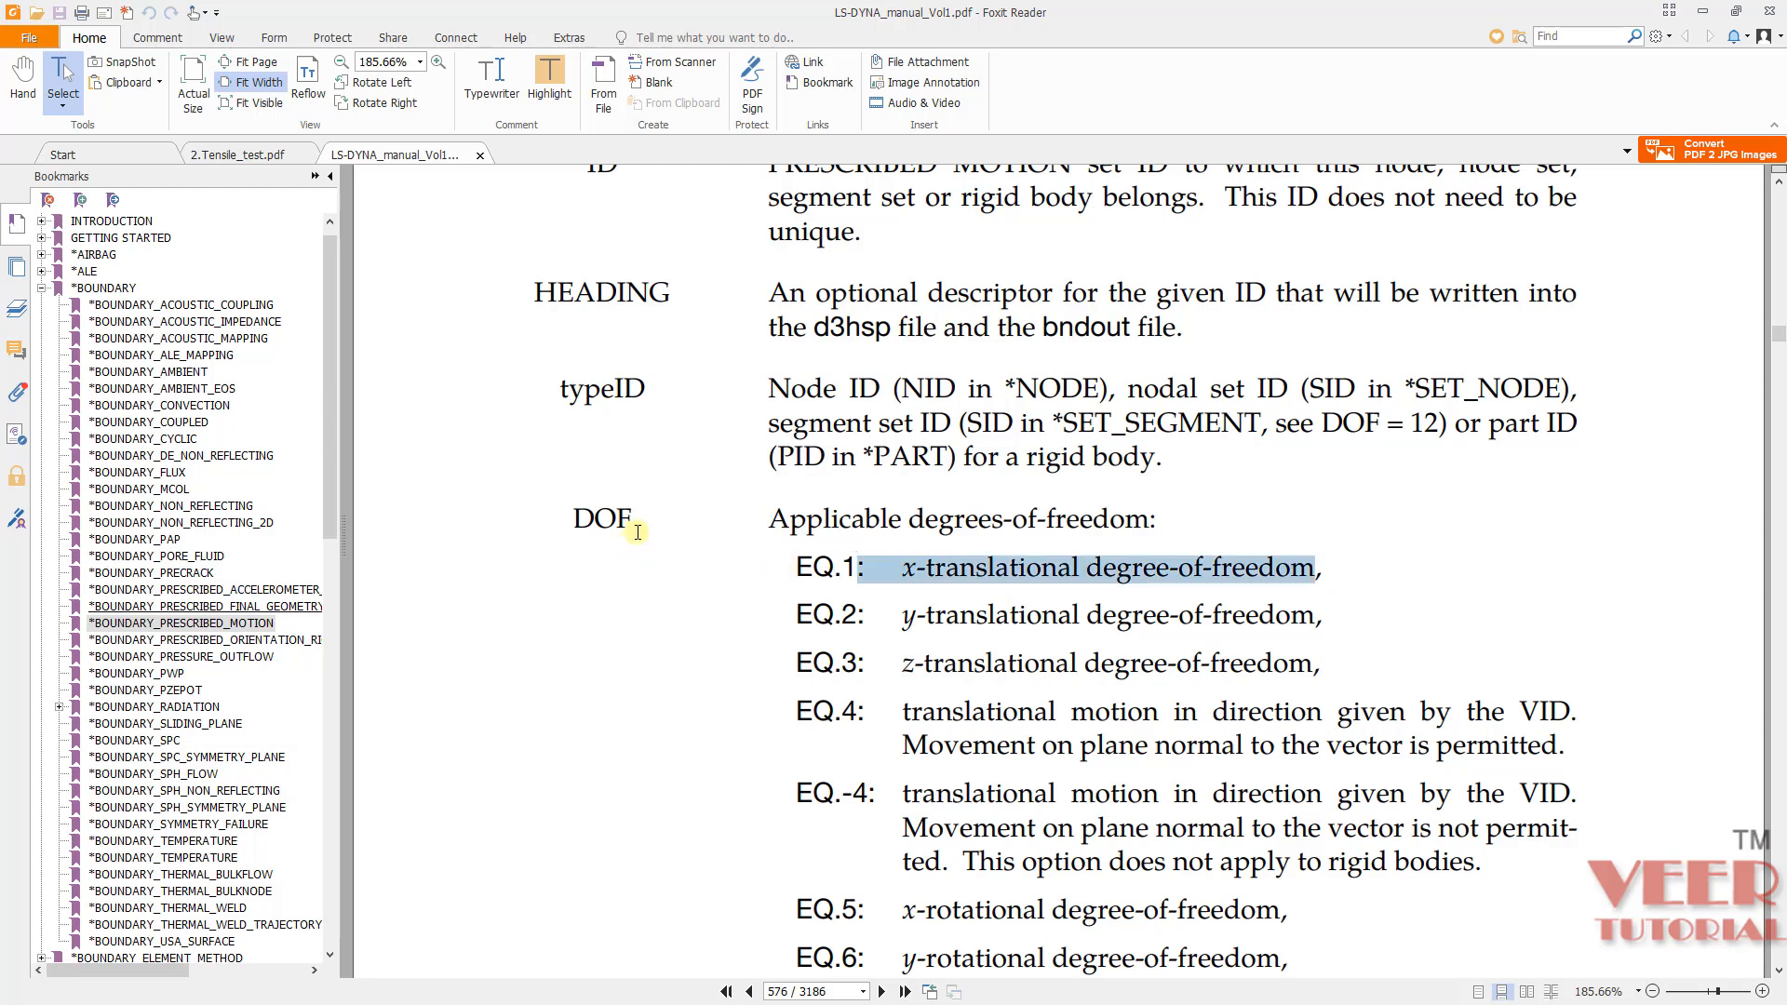
drag(647, 521, 568, 522)
scroll(789, 698, down, 3)
scroll(787, 698, down, 3)
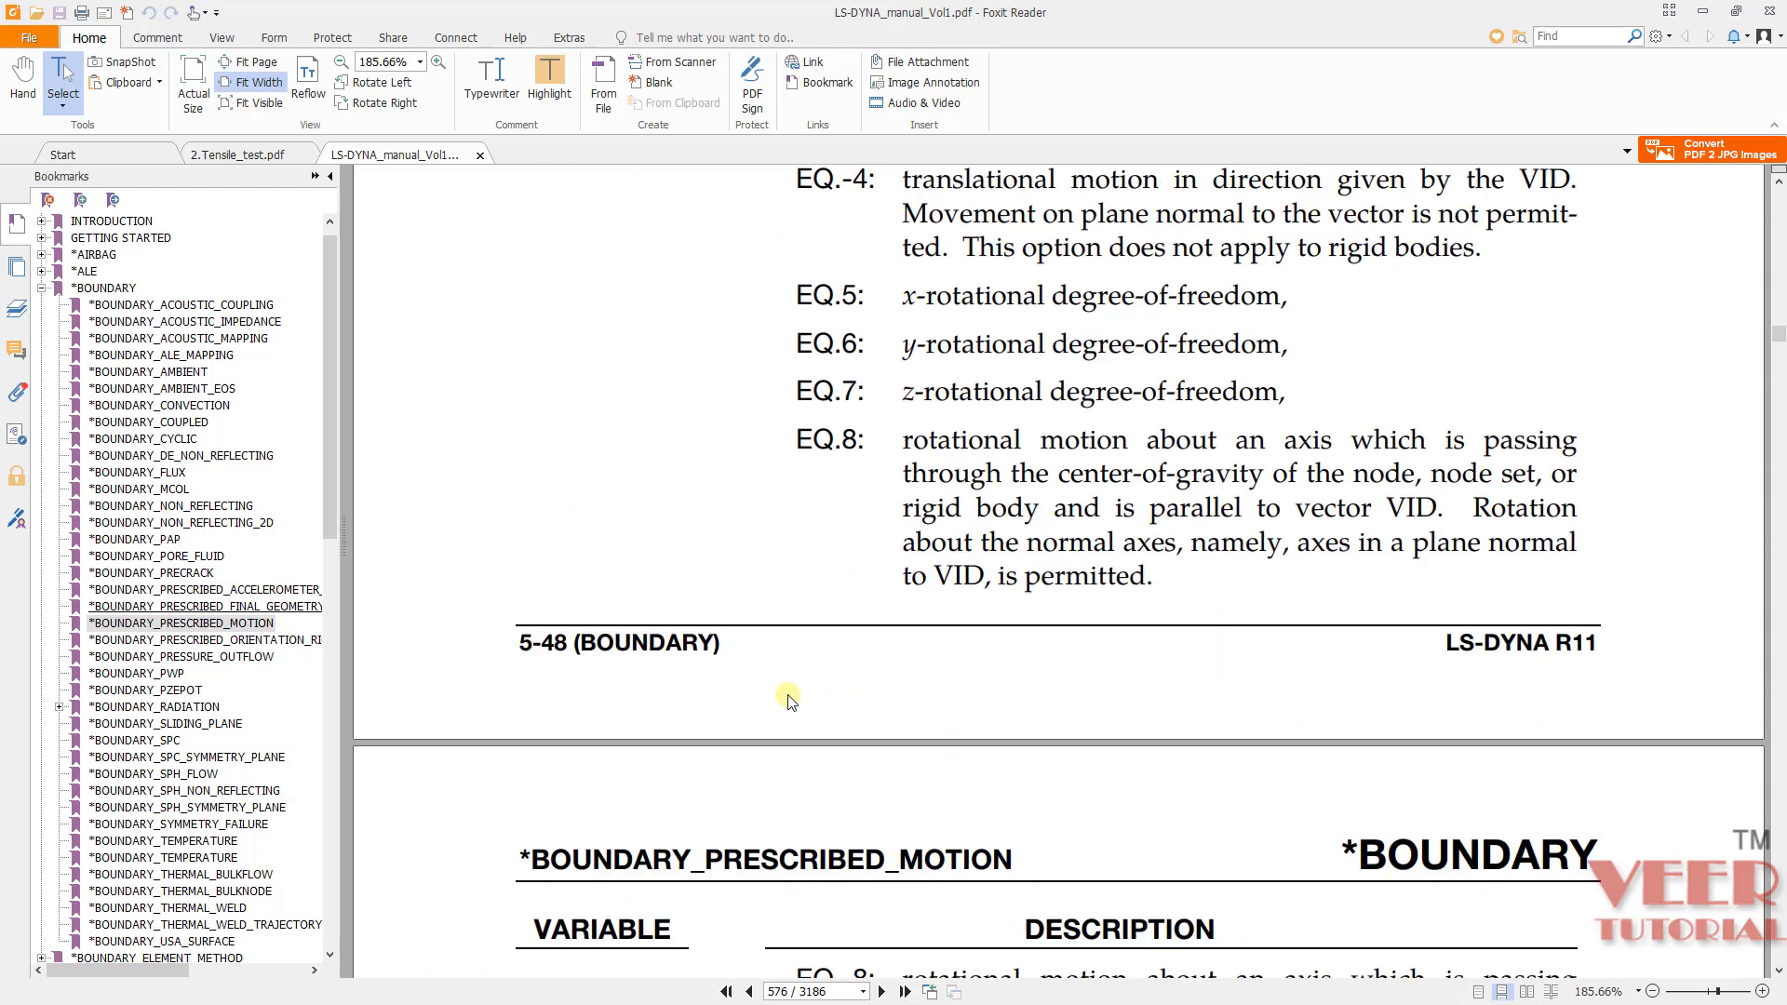
scroll(707, 624, down, 3)
scroll(766, 616, down, 10)
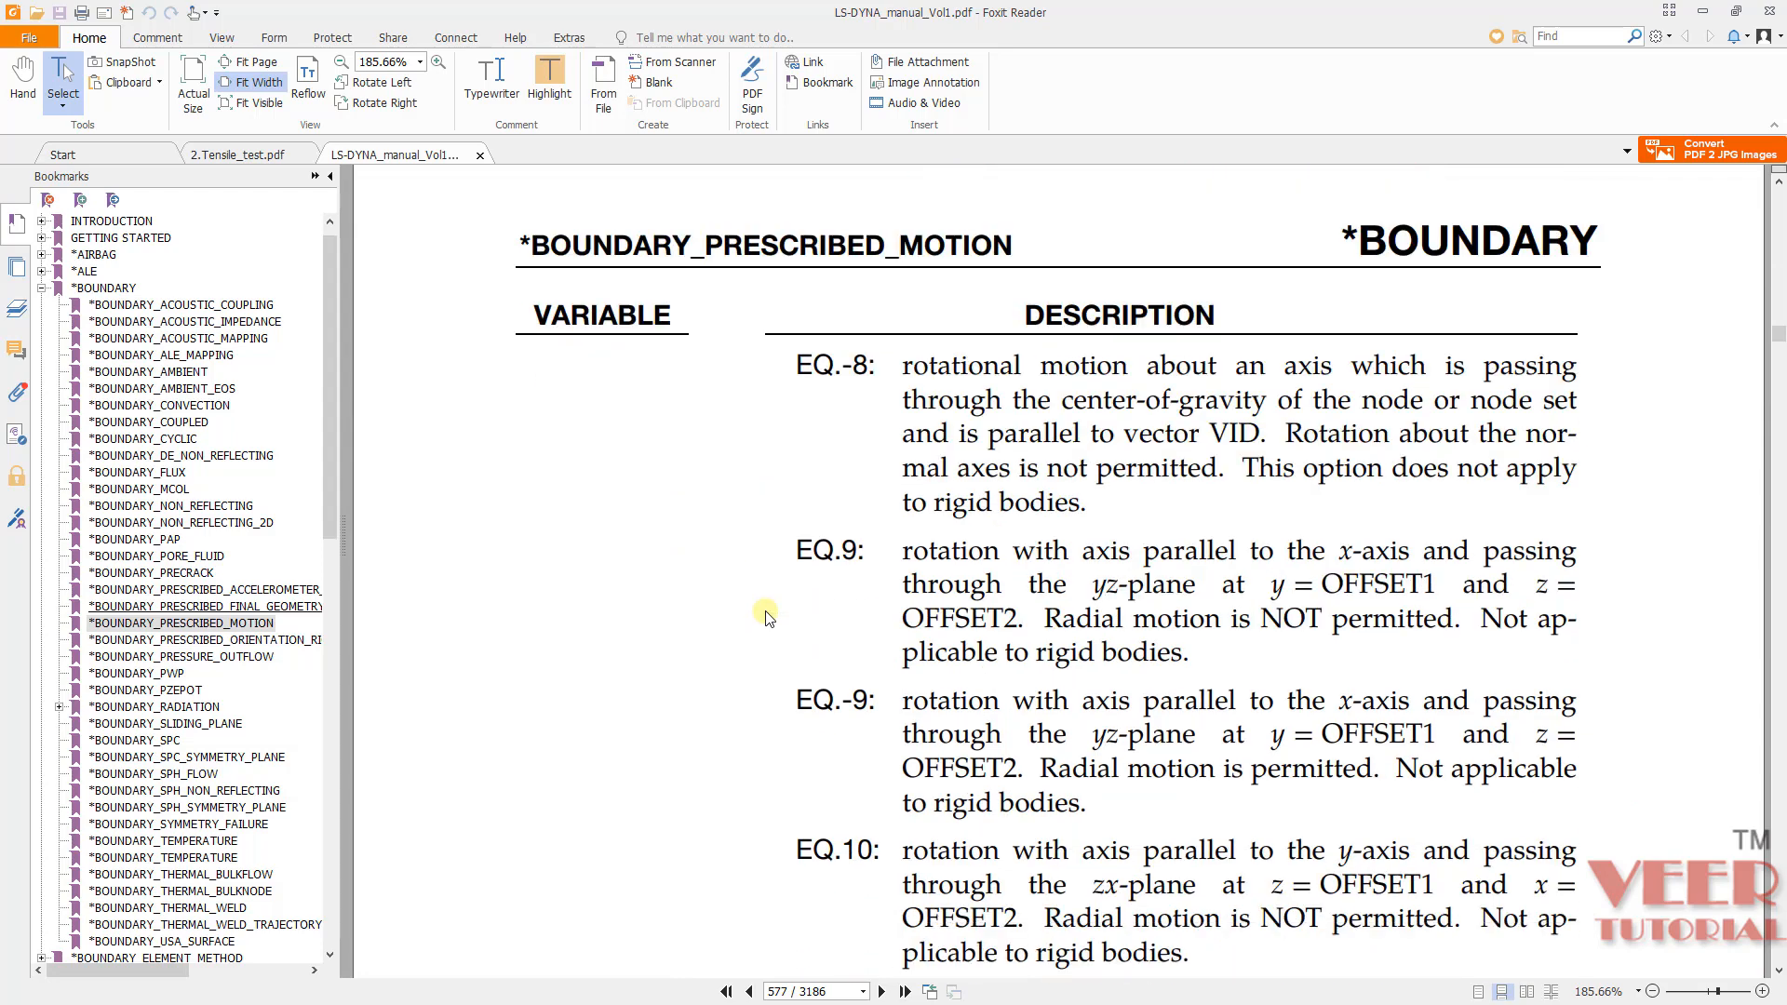
scroll(766, 616, down, 8)
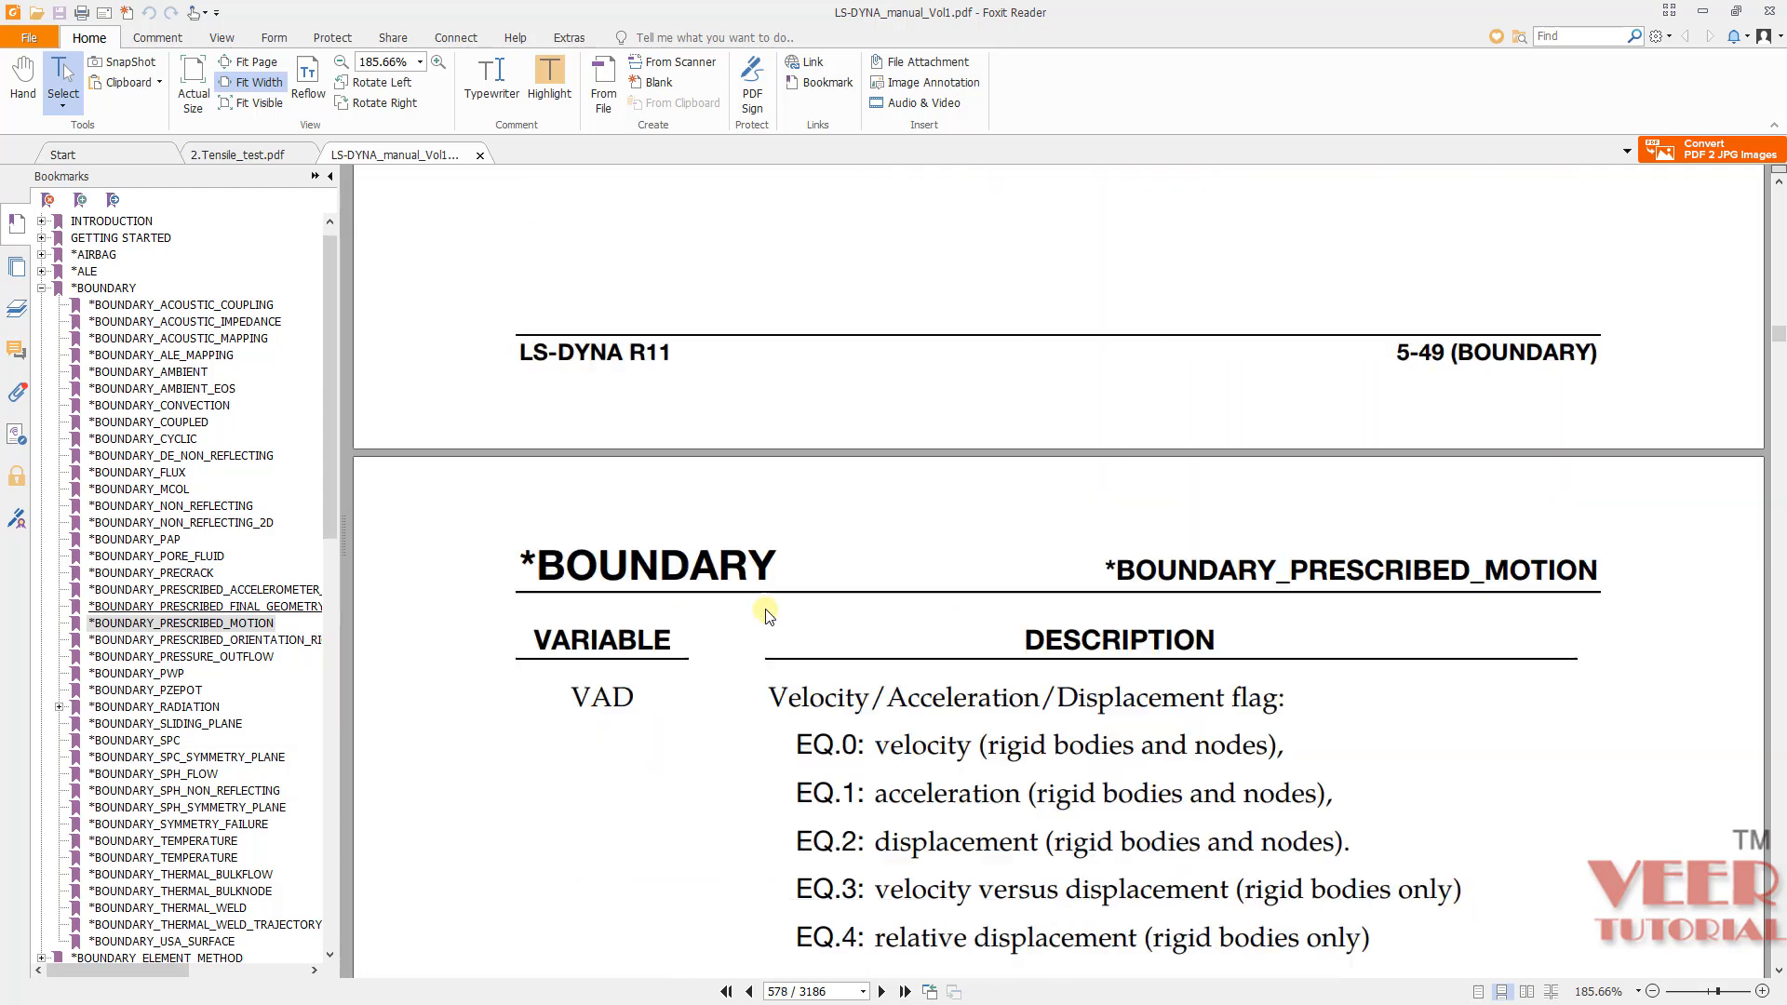
Step: Read the VAD flag definitions, marking the displacement entry EQ.2, and continue through the SF, VID, DEATH and BIRTH descriptions
drag(572, 528, 635, 529)
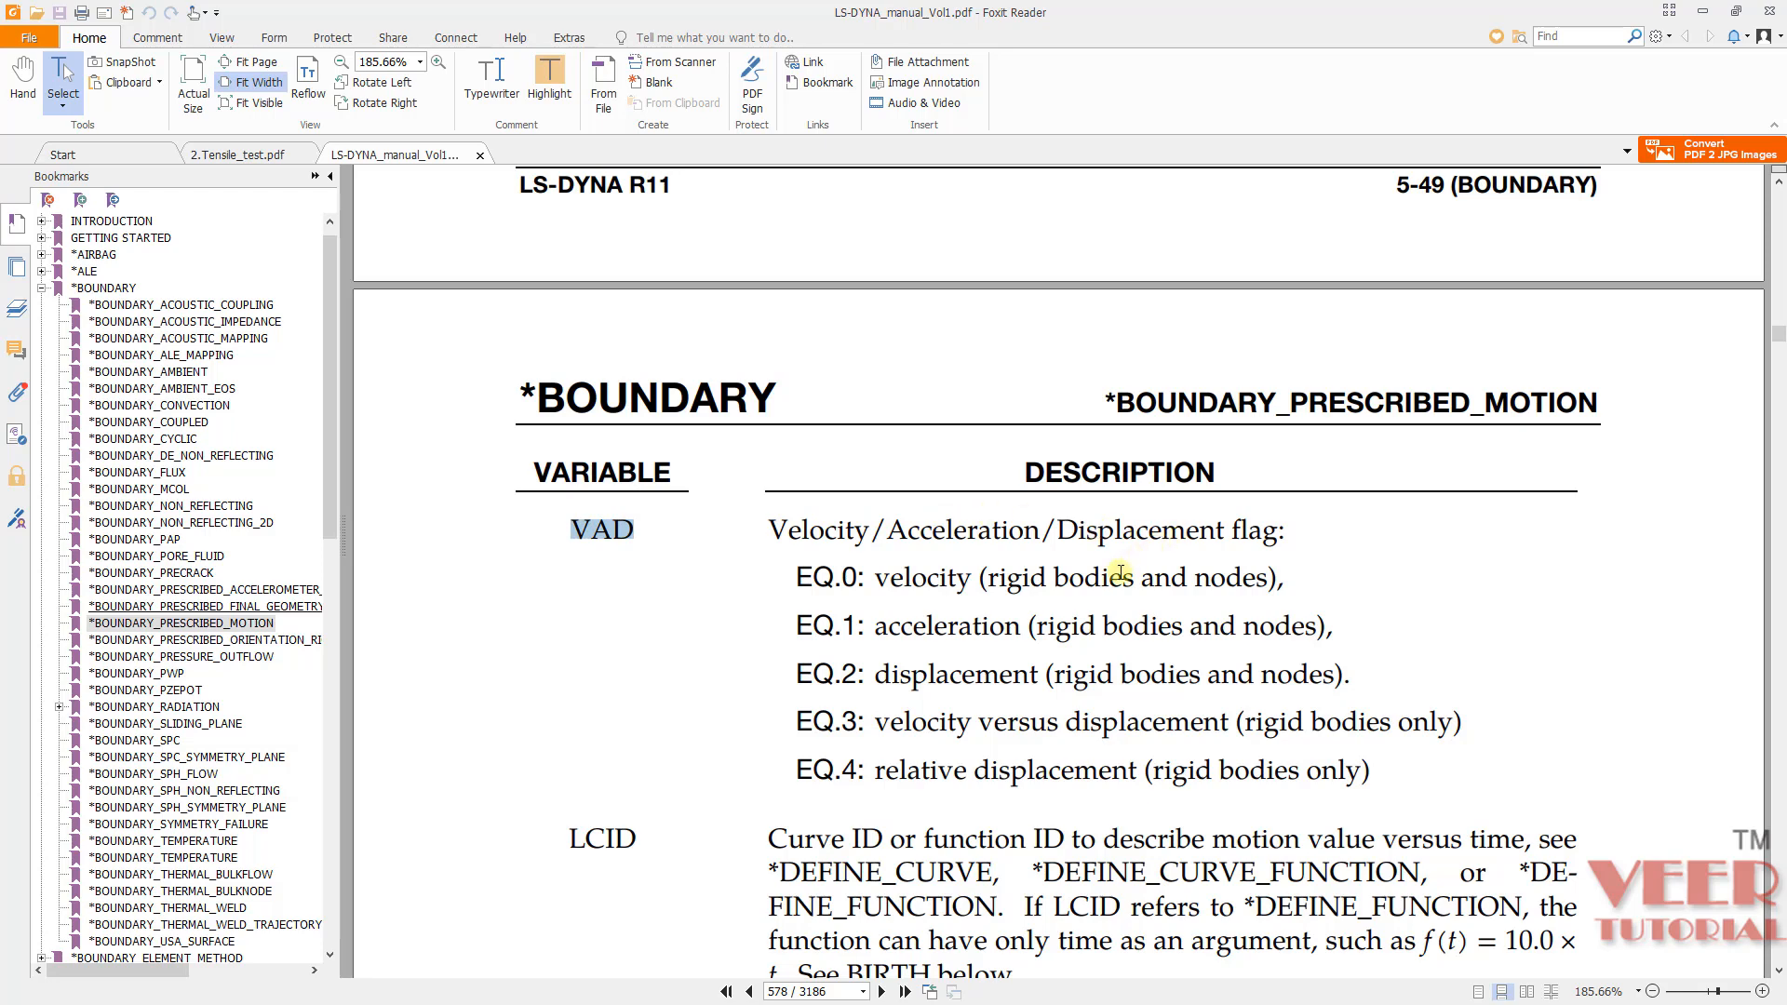
drag(881, 675, 1030, 674)
scroll(740, 690, down, 8)
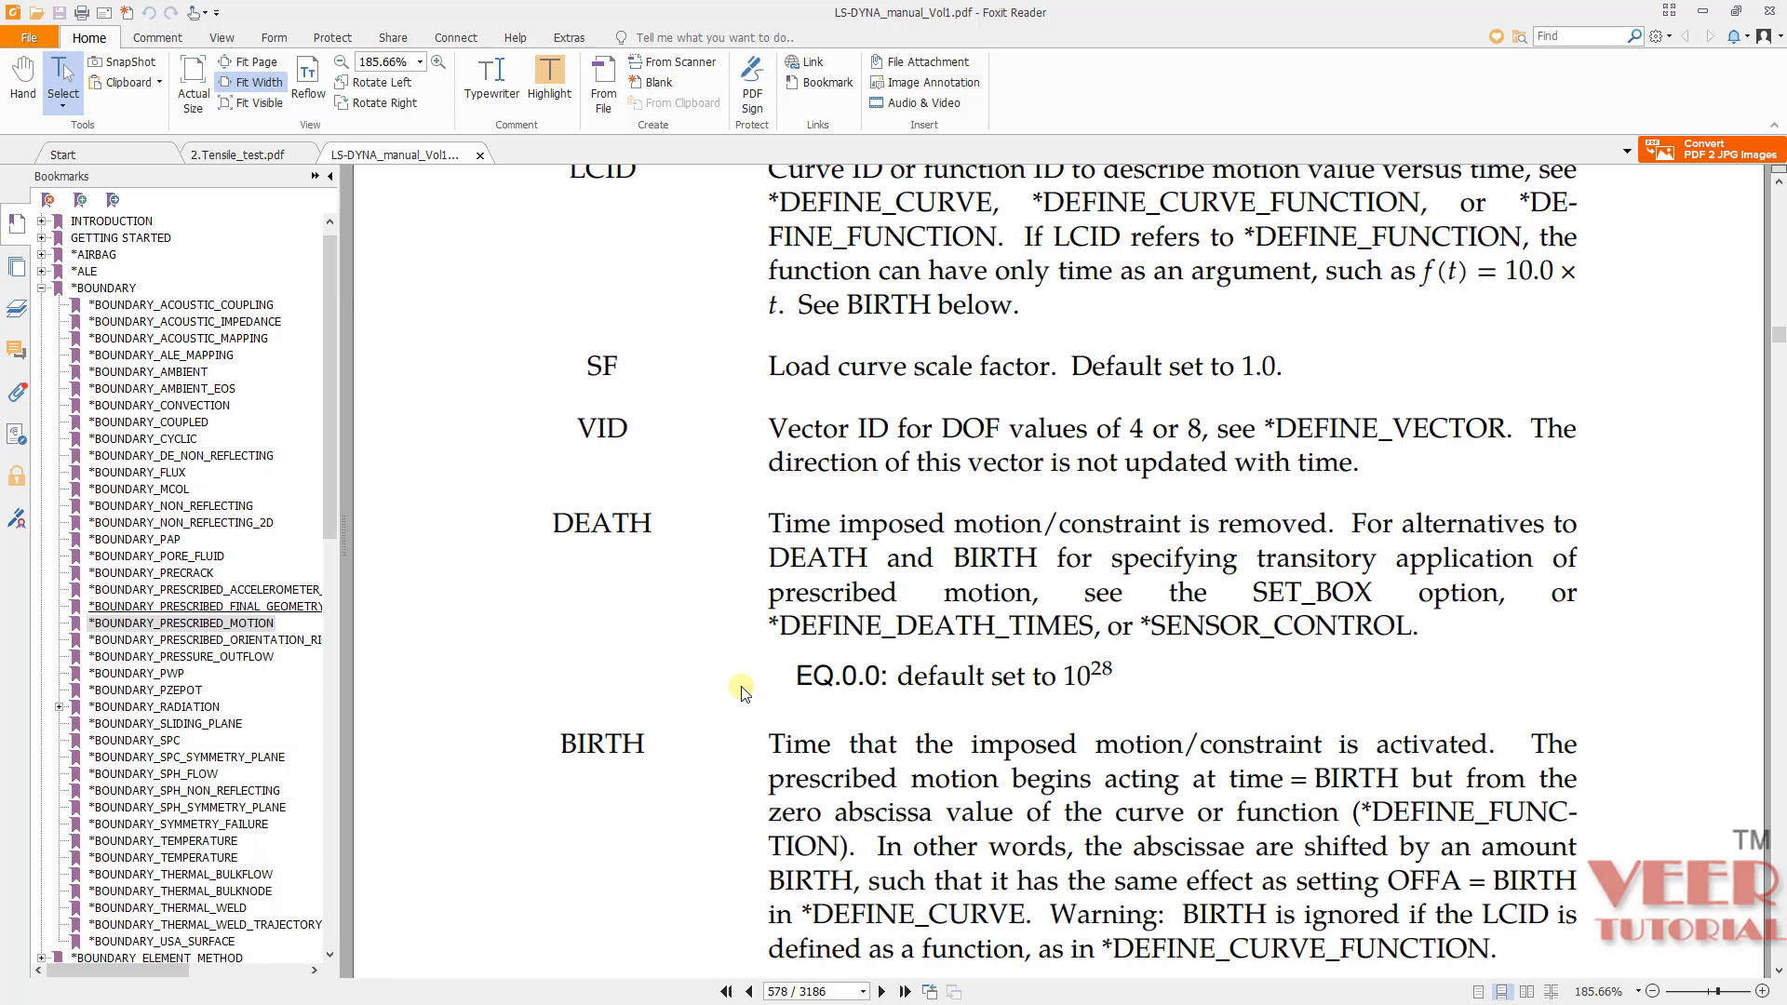
Step: Switch back to LS-PrePost and set the prescribed motion to DOF 1 and VAD 2
click(1696, 7)
click(1175, 160)
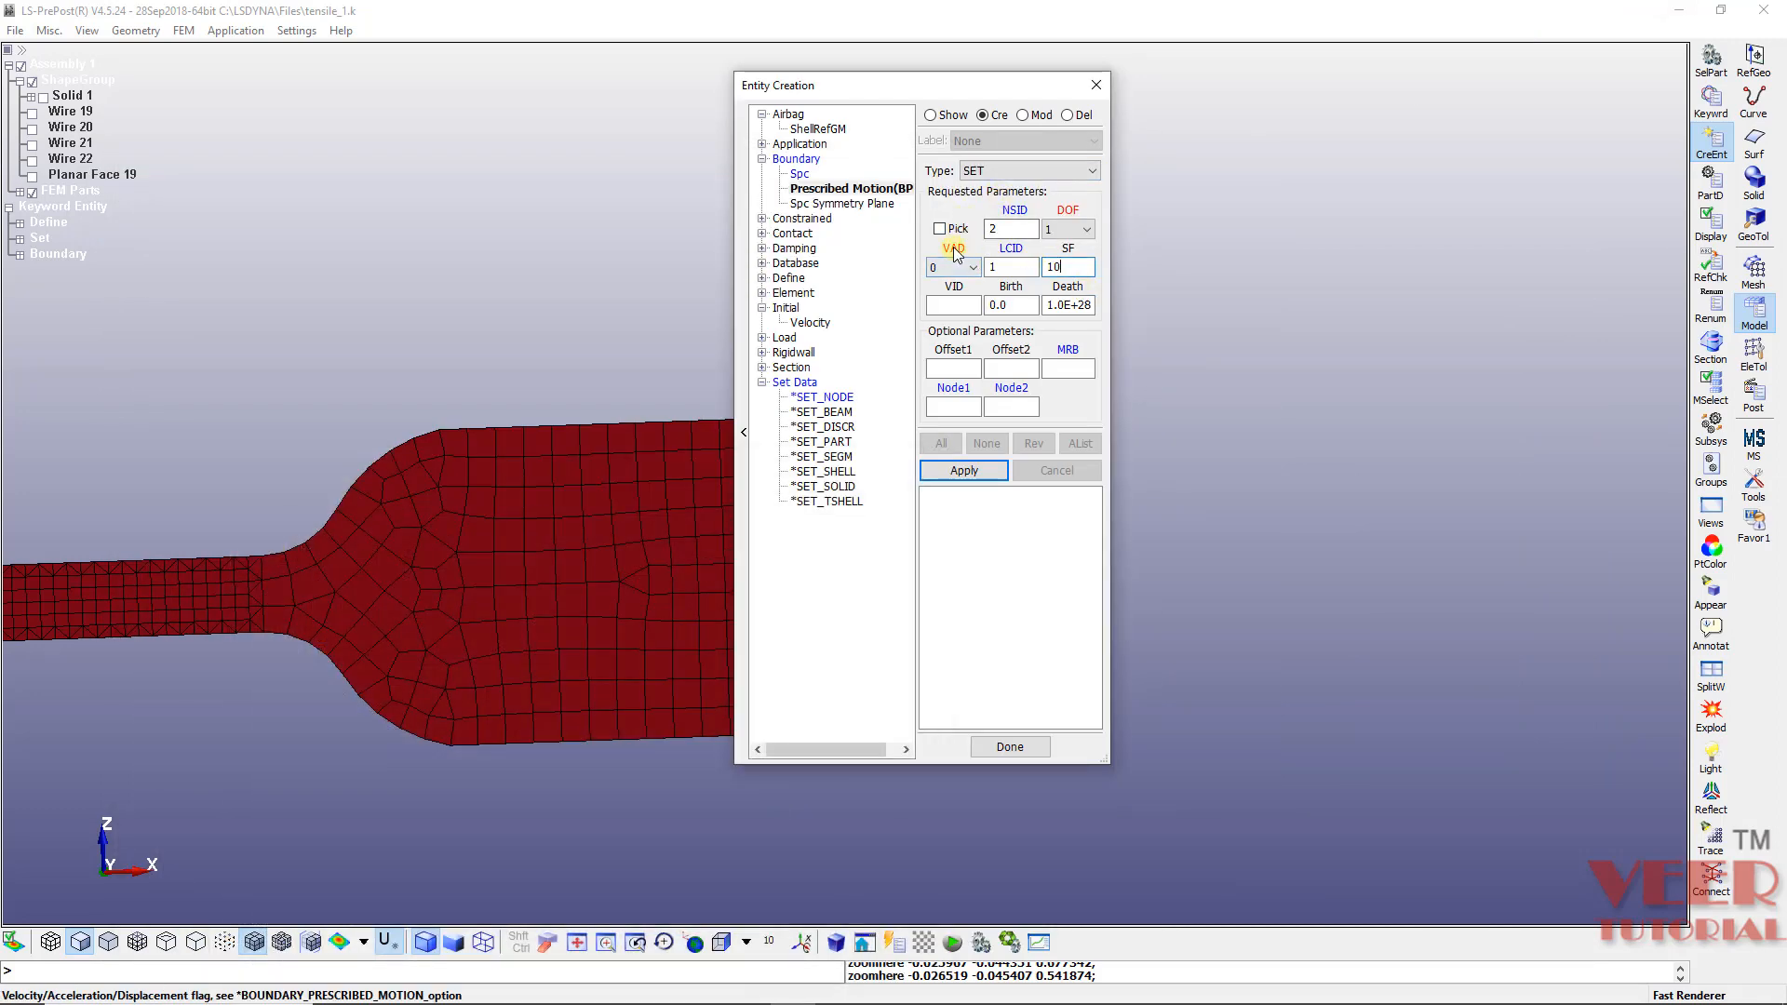
click(1071, 229)
click(1074, 248)
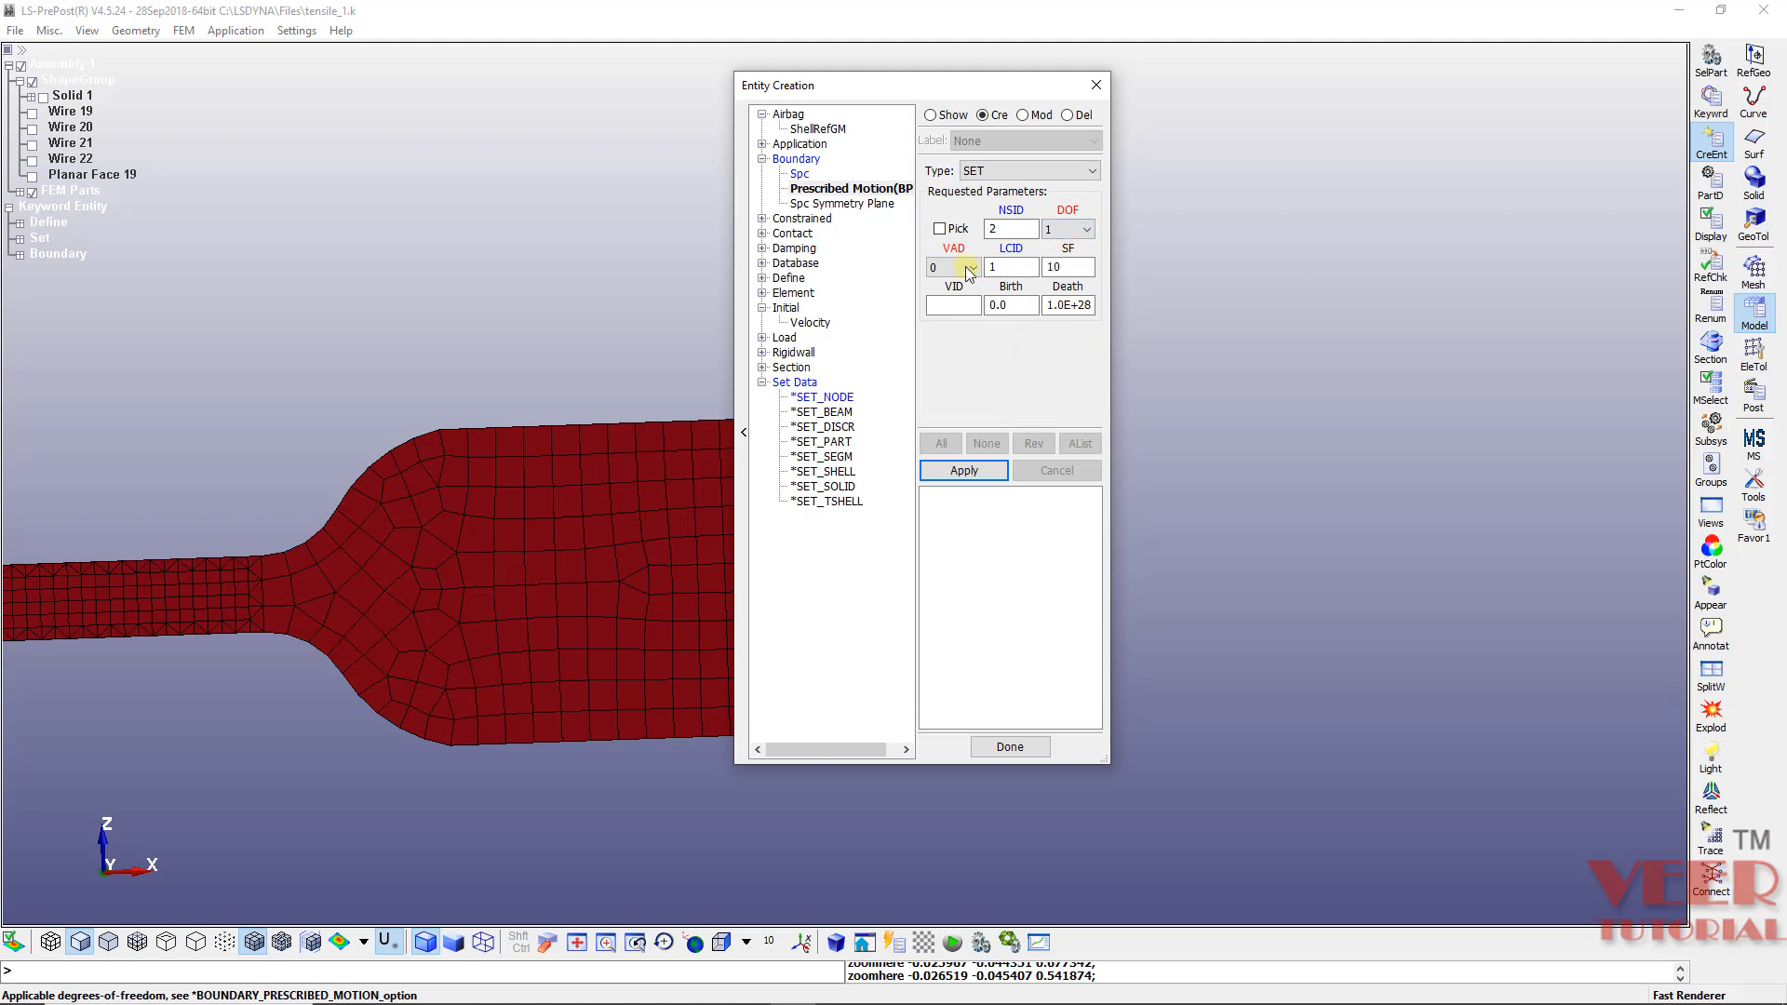
click(969, 269)
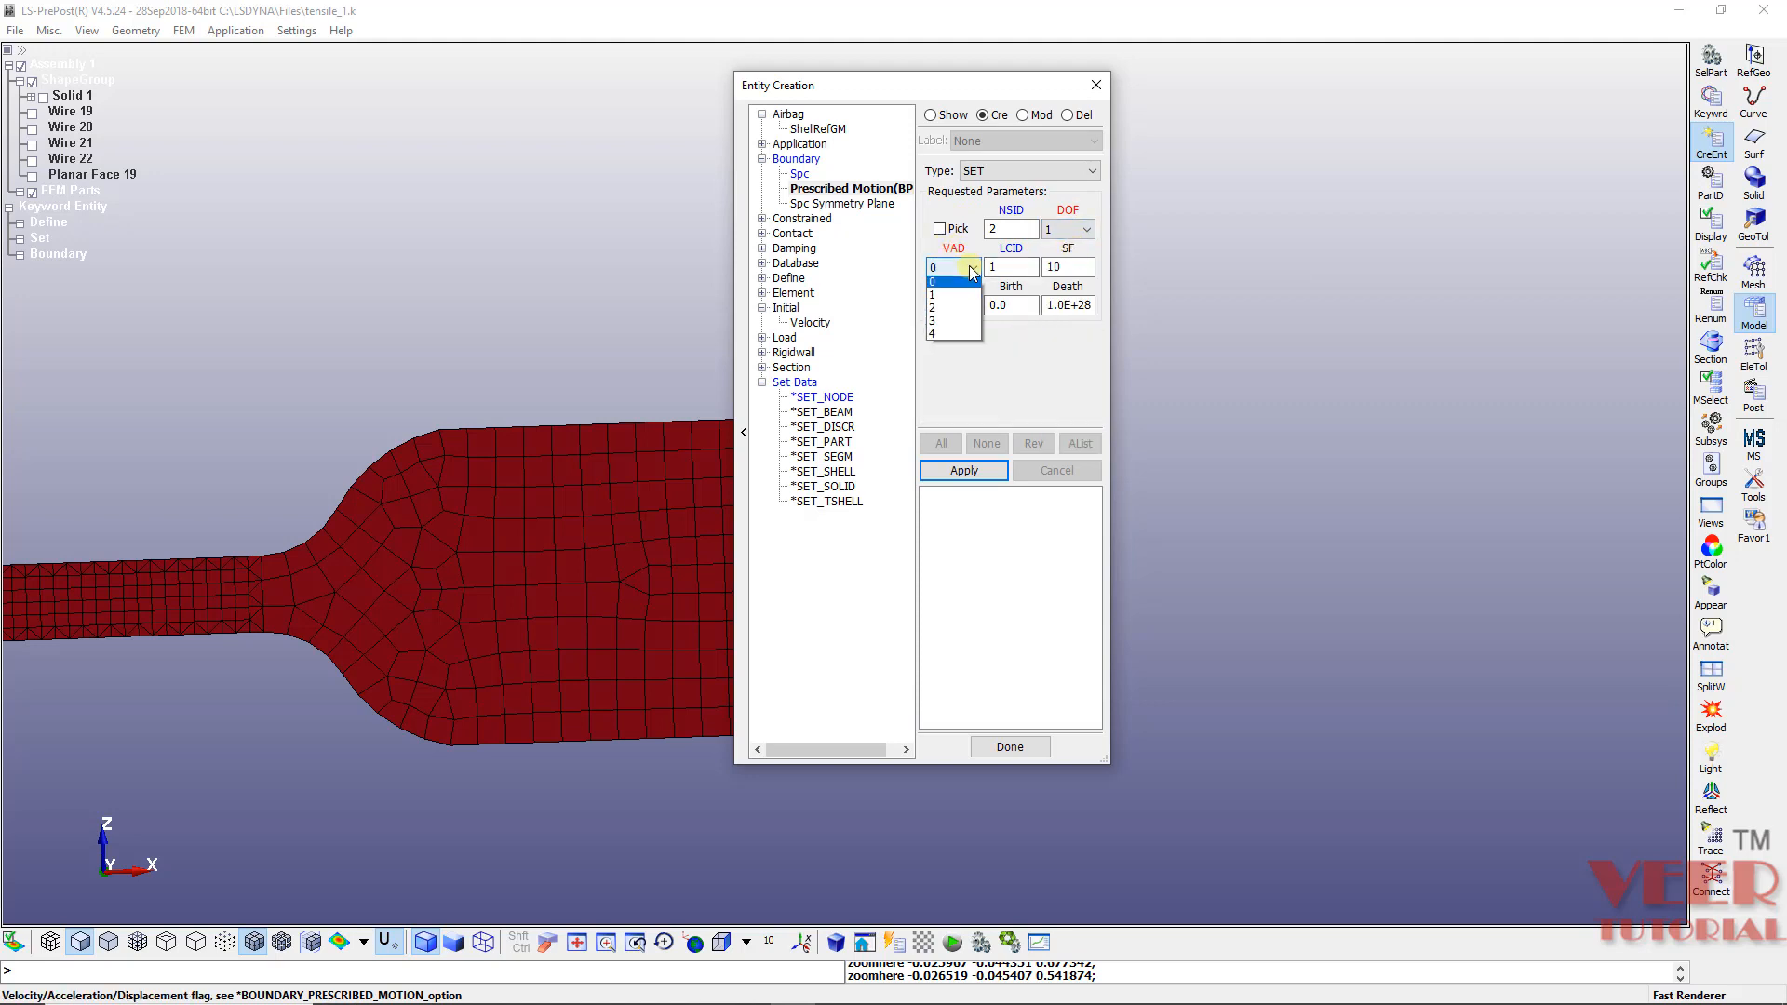
click(948, 312)
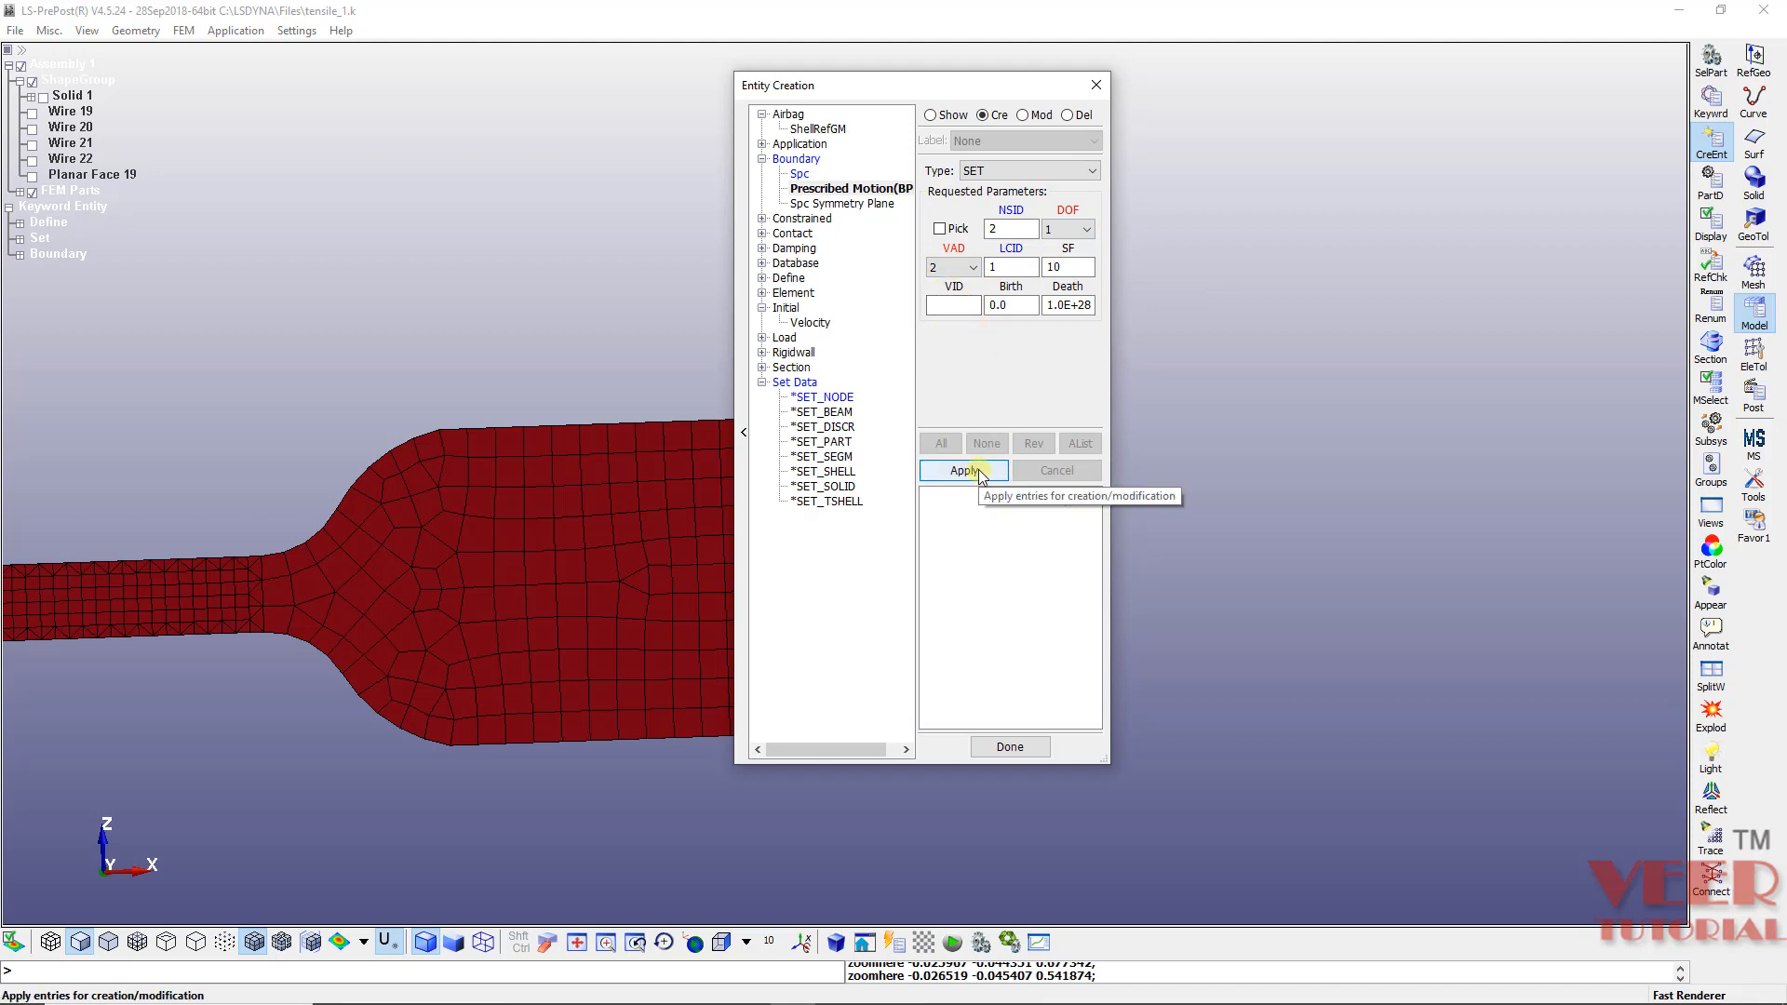
Step: Link node set 2 (moving_node) to the prescribed motion, apply the boundary condition and finish entity creation
click(1011, 209)
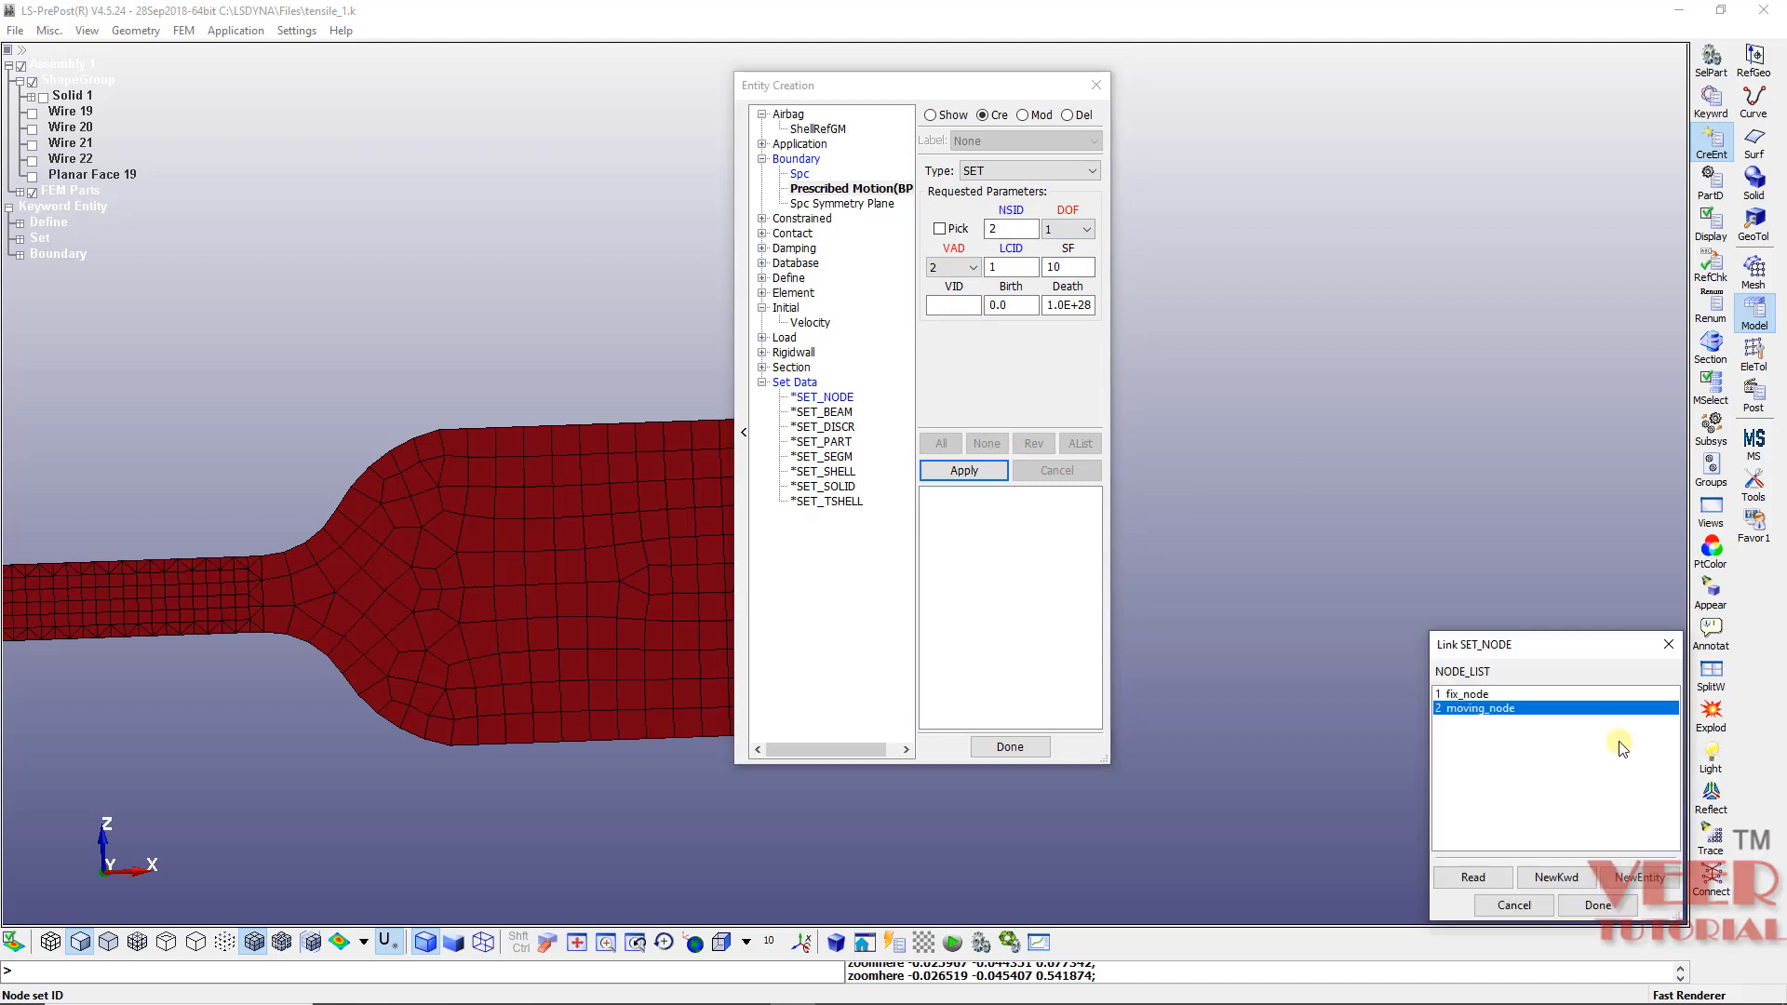
double_click(1497, 708)
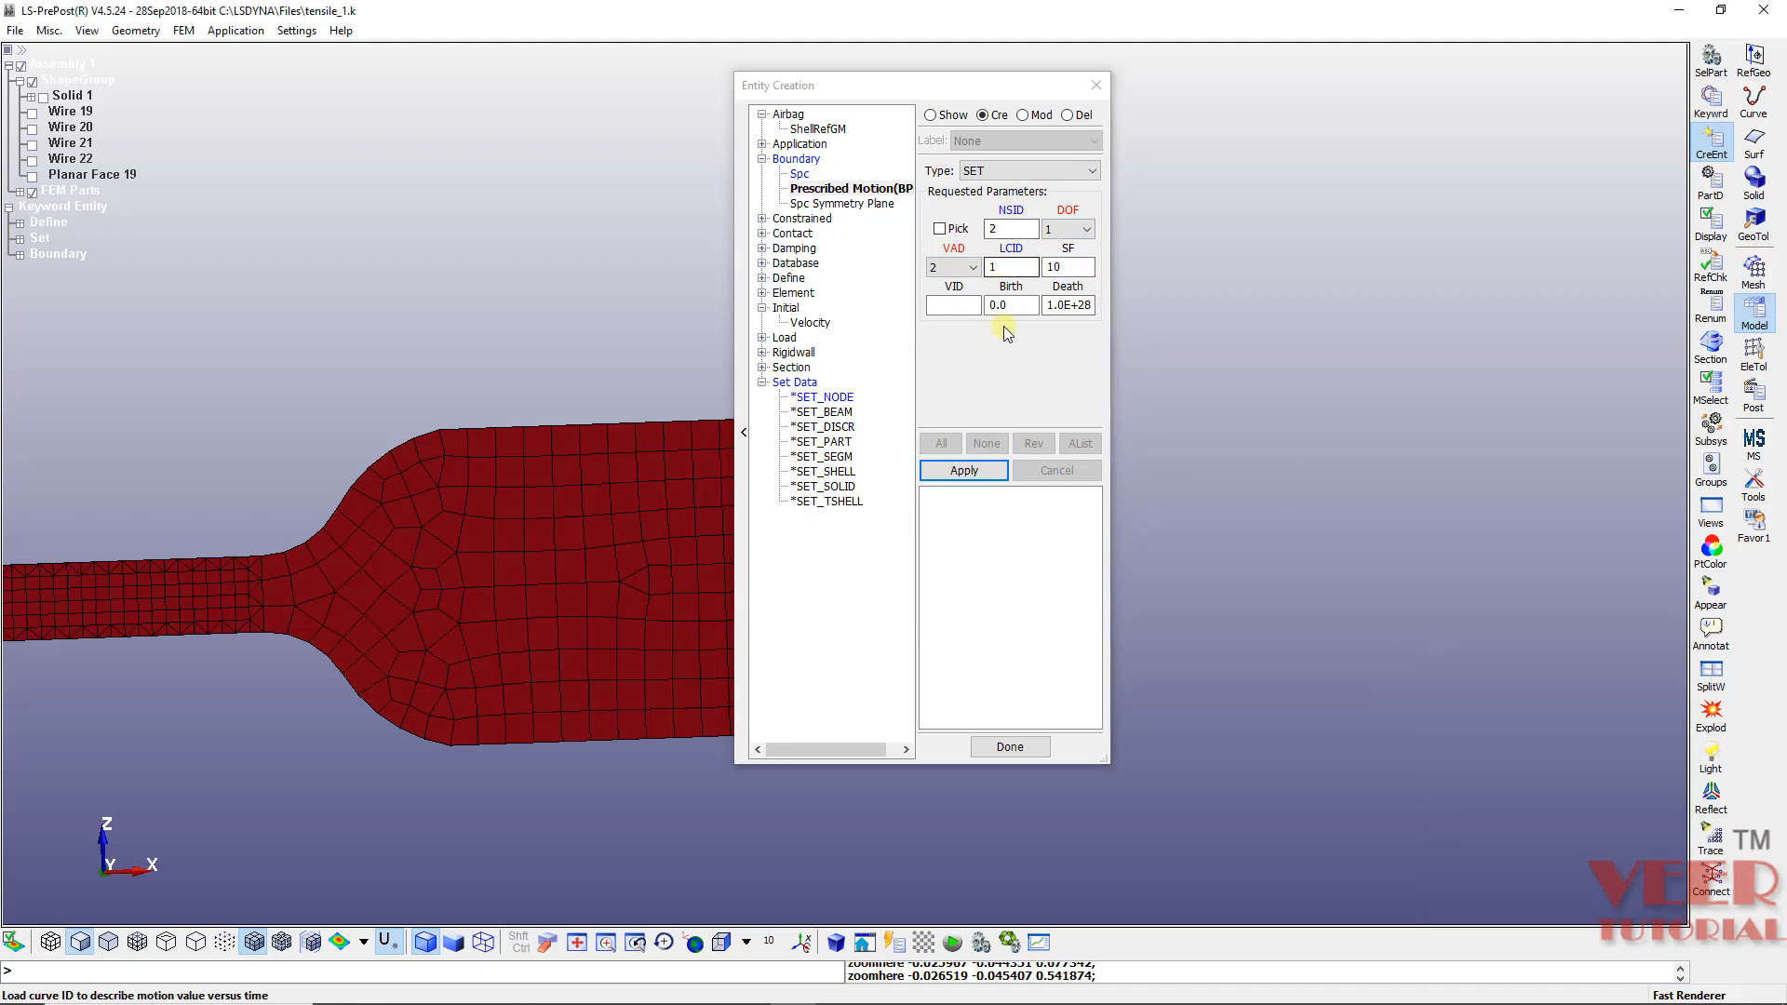
click(965, 471)
click(1000, 747)
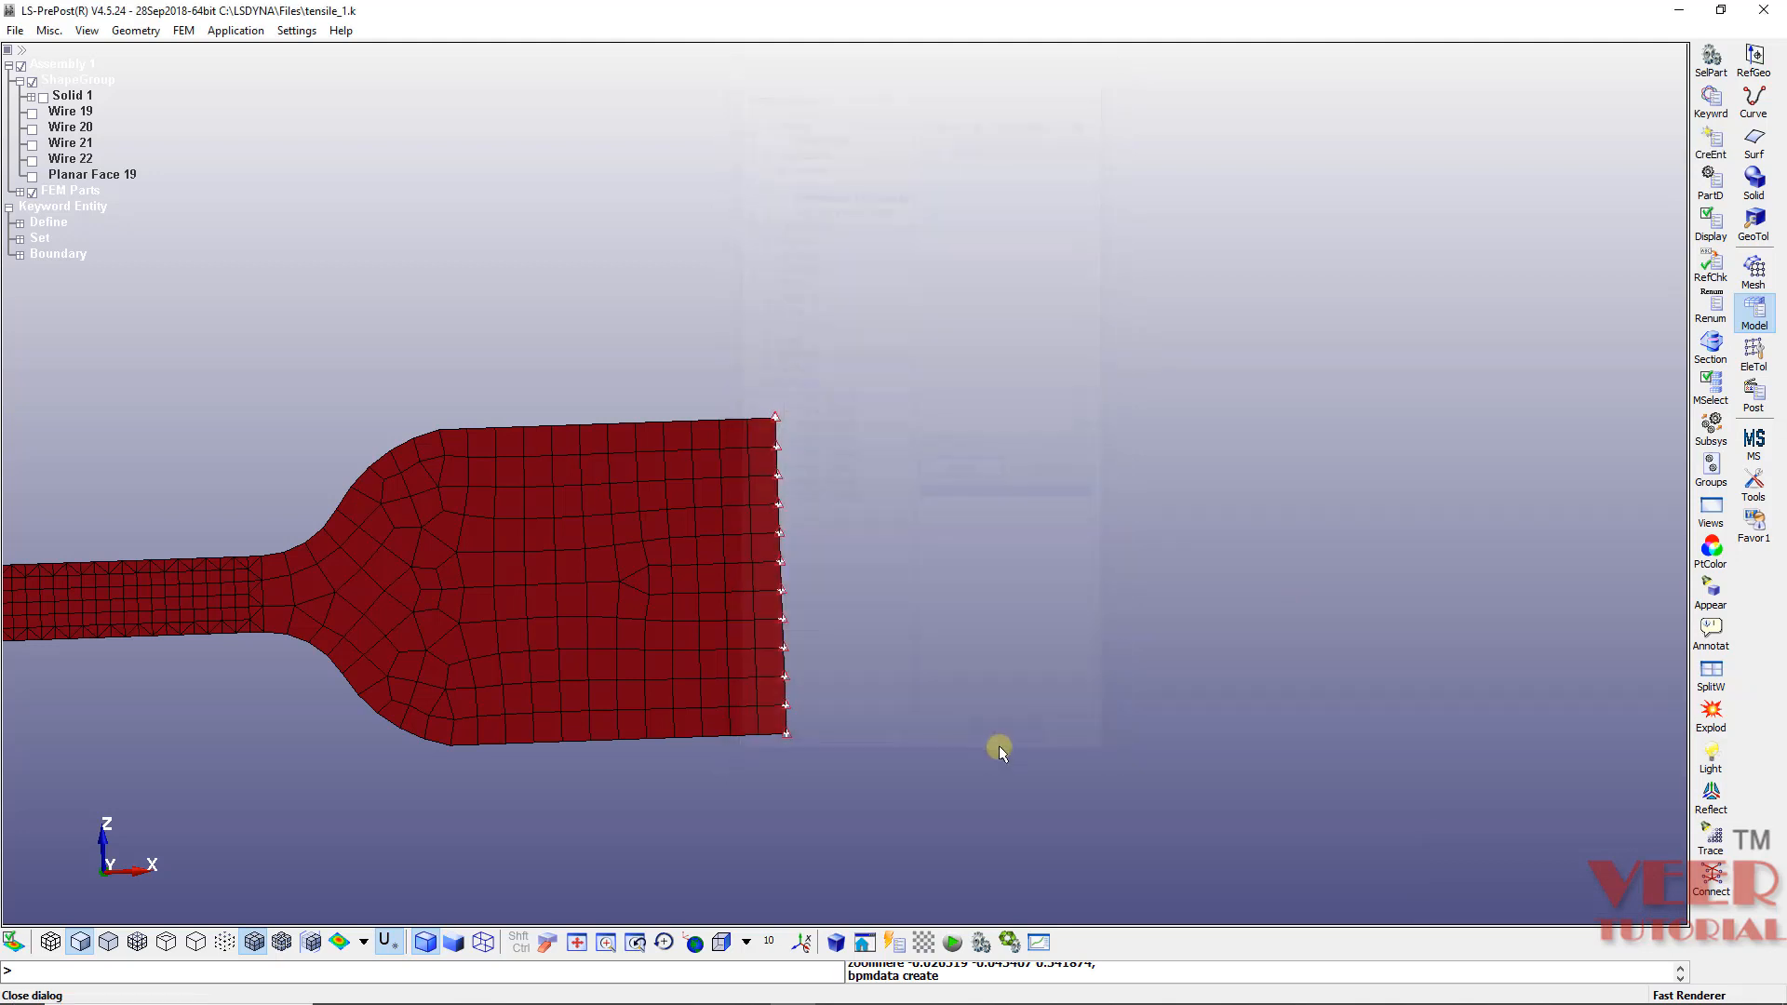
Step: Examine the boundary markers at both specimen ends and the mesh of the narrow gauge section
scroll(1214, 482, down, 5)
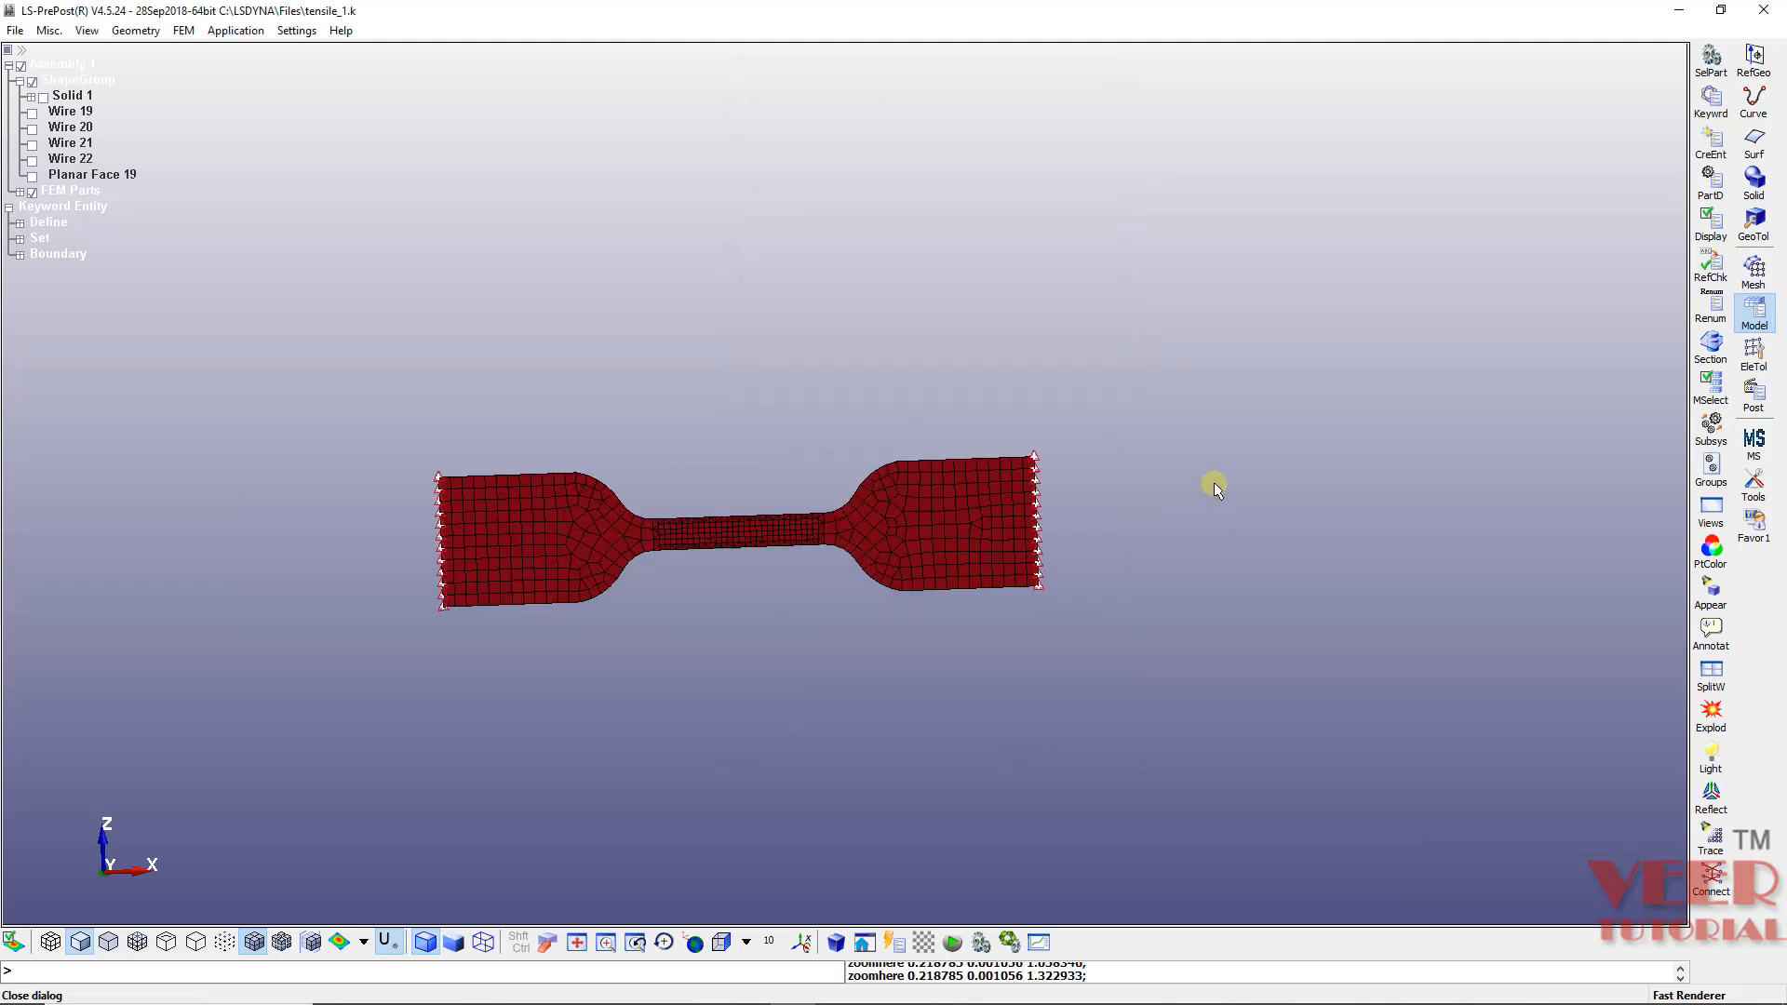
scroll(840, 624, up, 4)
scroll(1038, 597, down, 2)
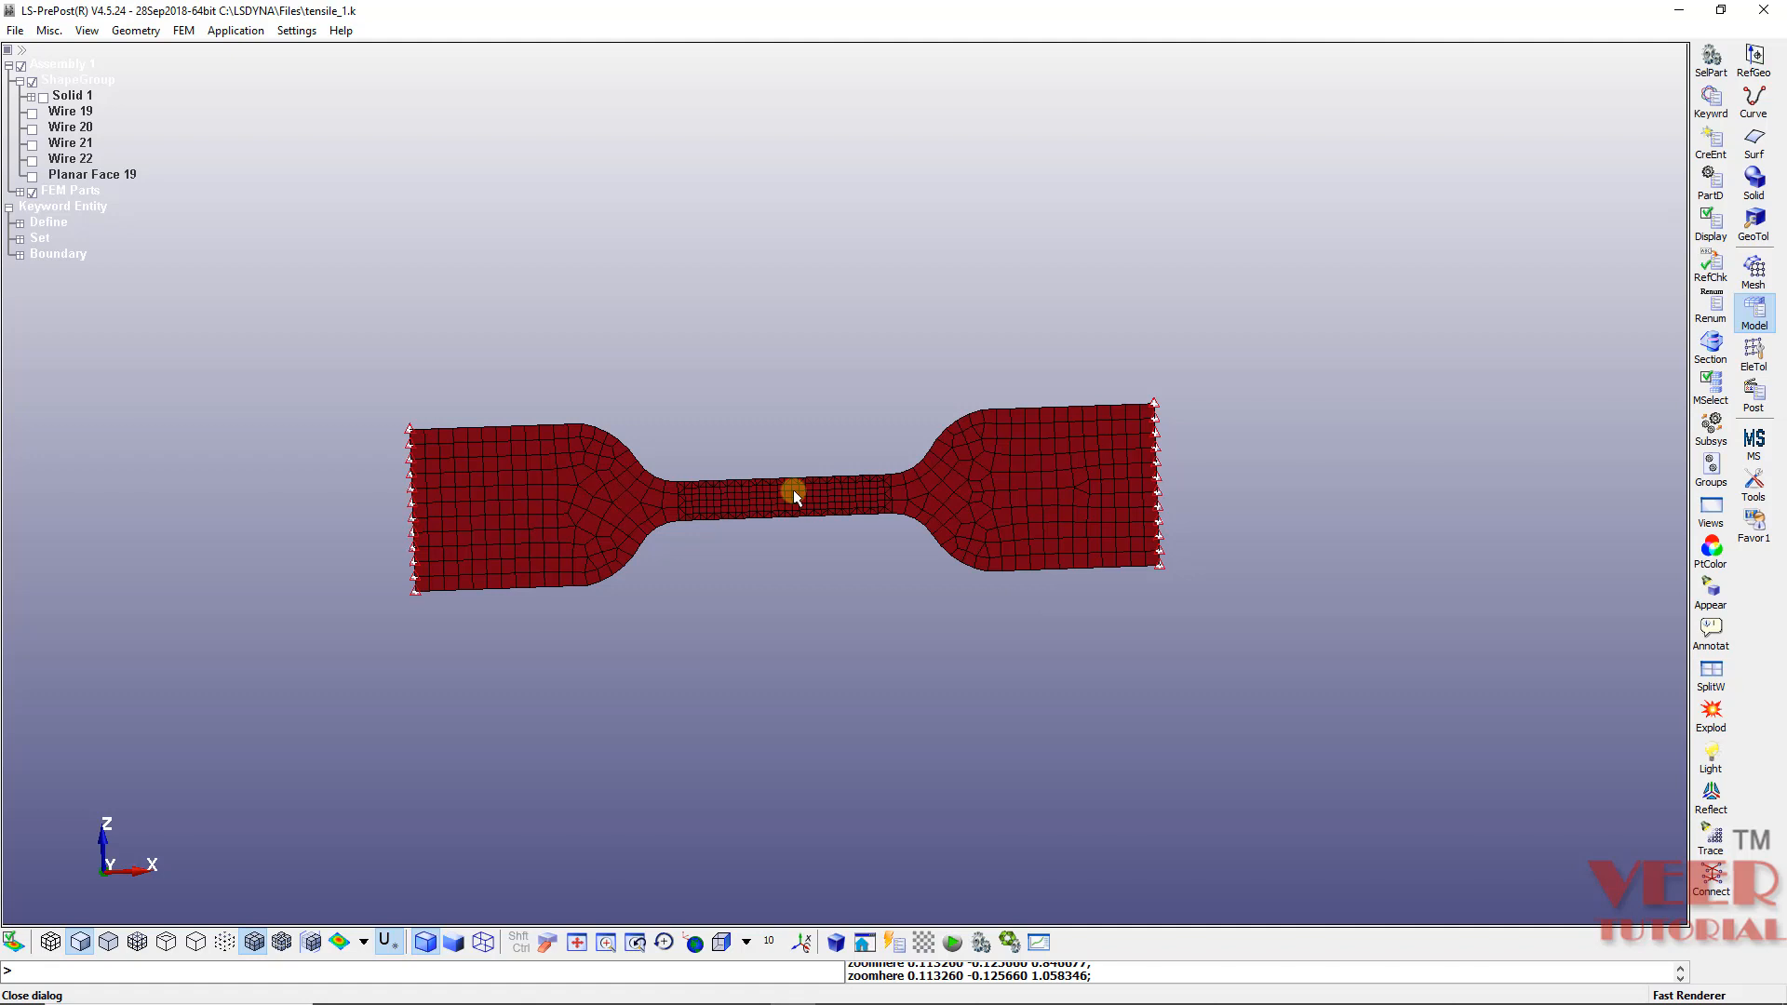
scroll(789, 484, up, 5)
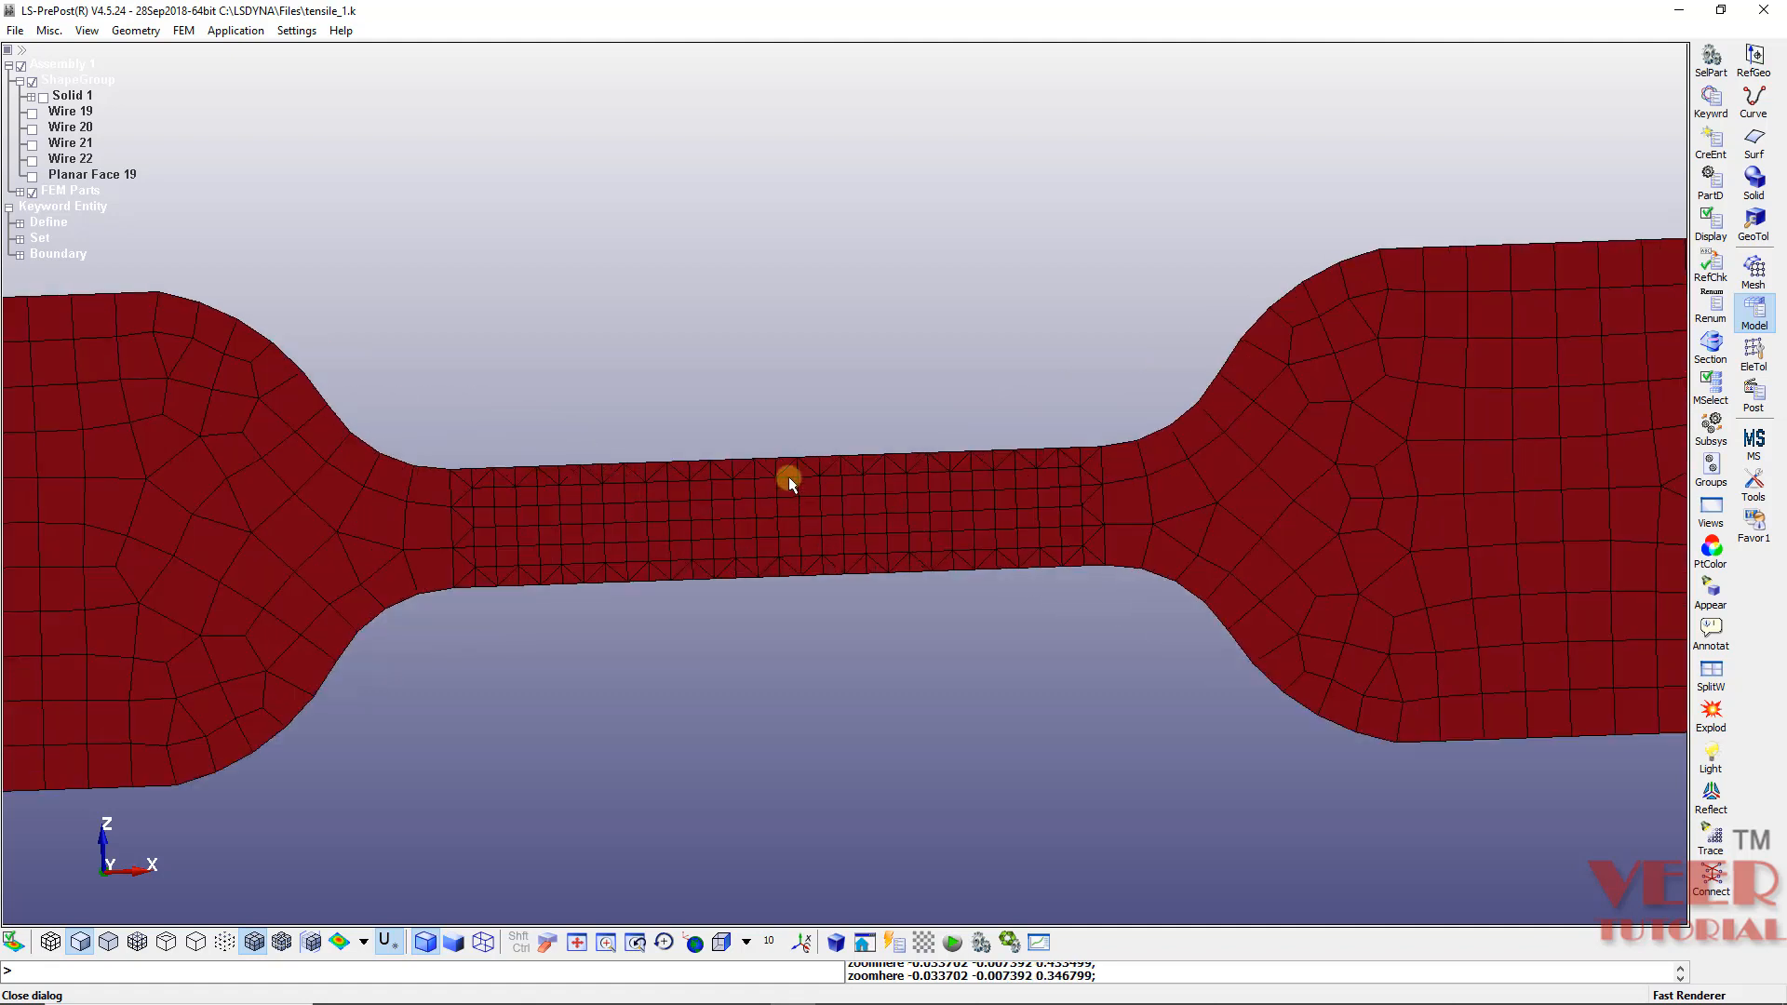
scroll(807, 501, up, 2)
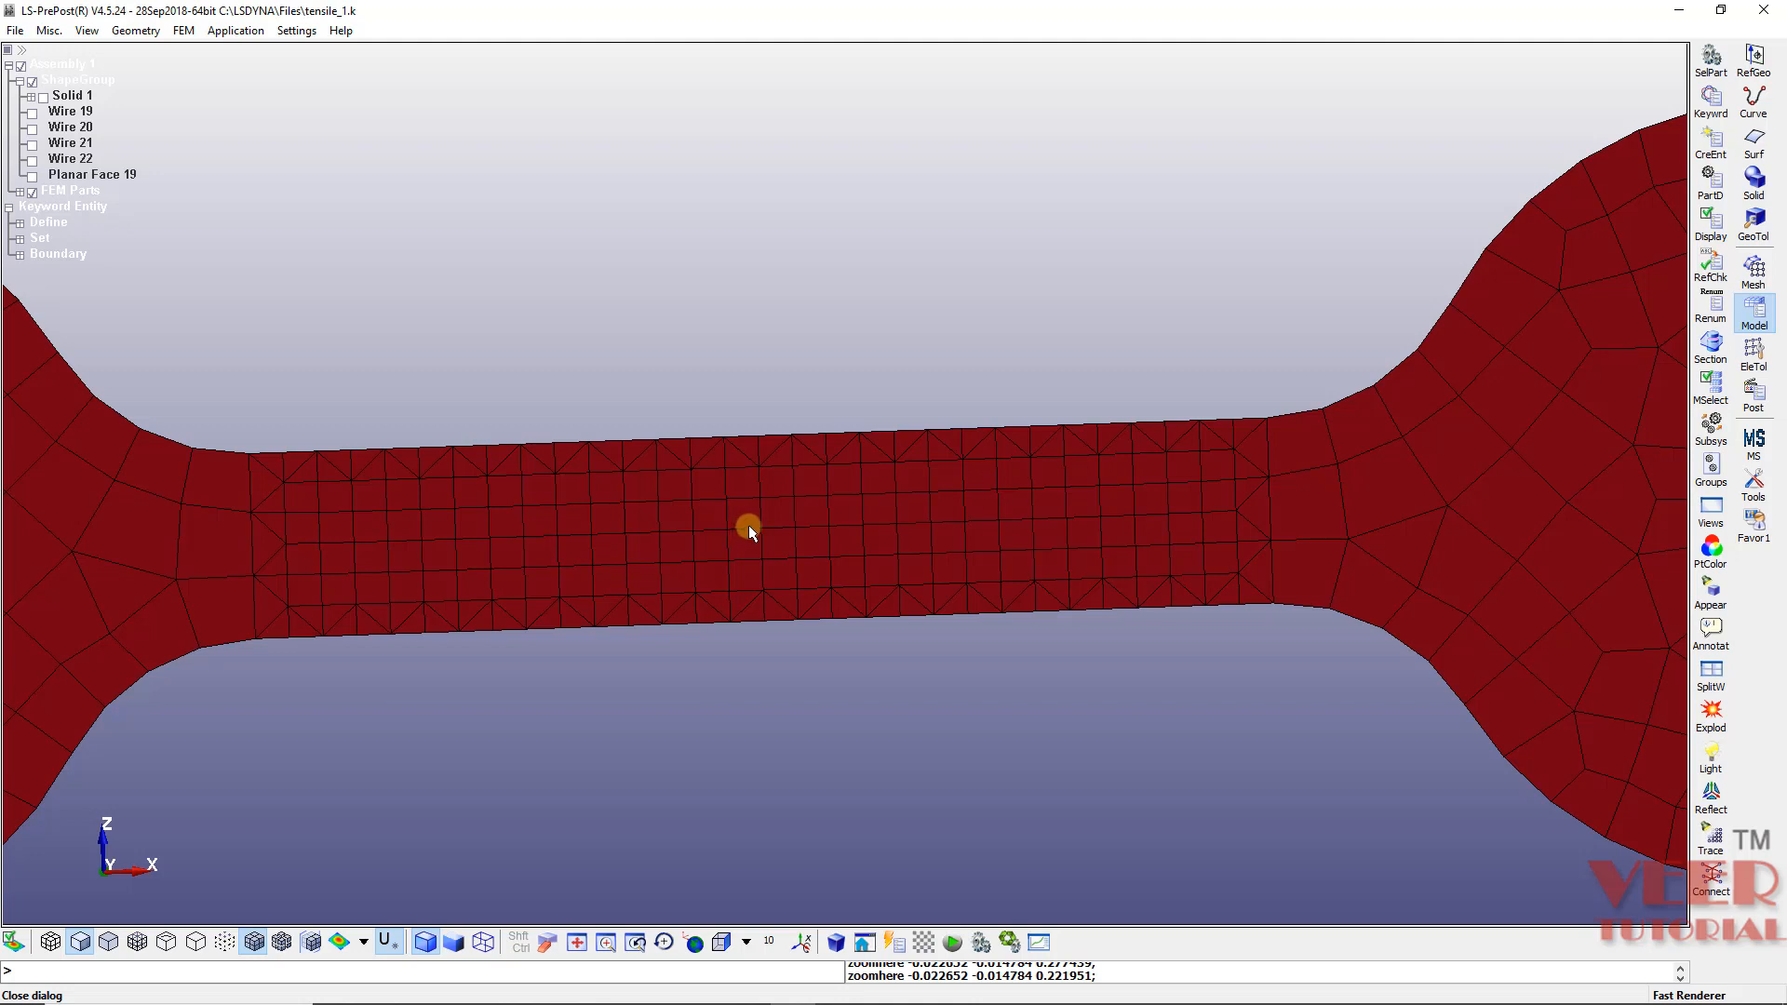
Step: Identify a shell element near the middle of the gauge section, clear the identification and close the Identify tool
click(1756, 274)
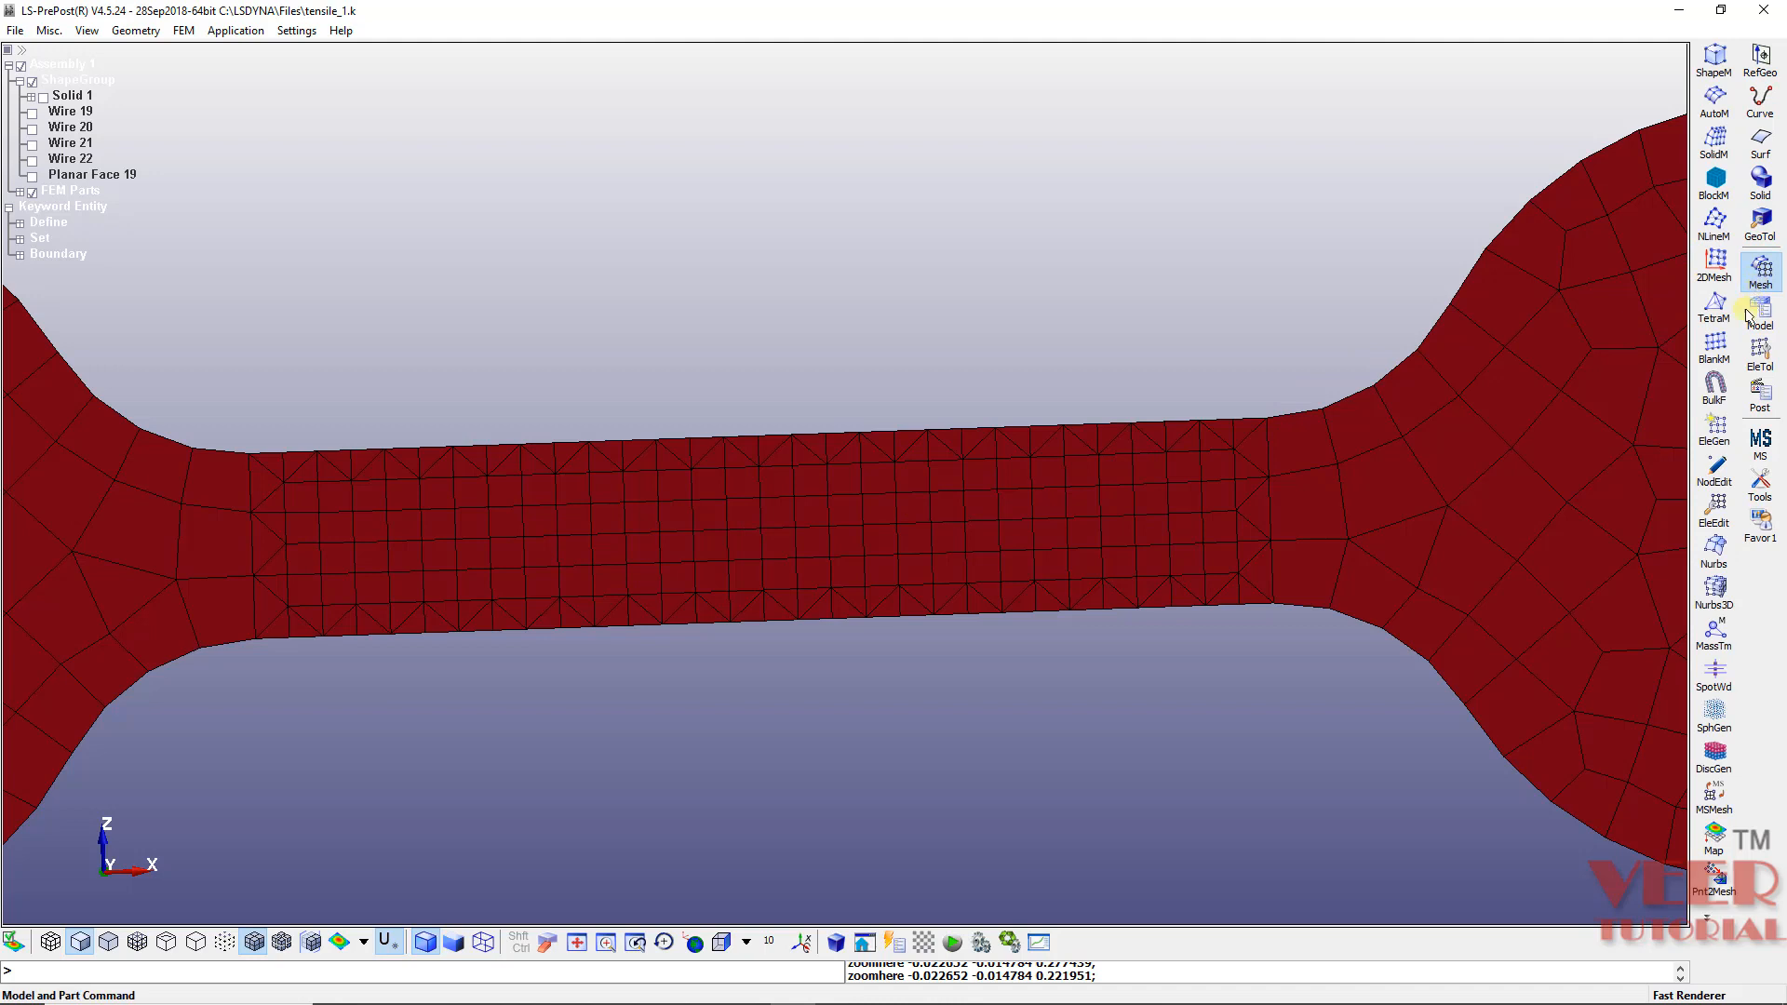
click(182, 32)
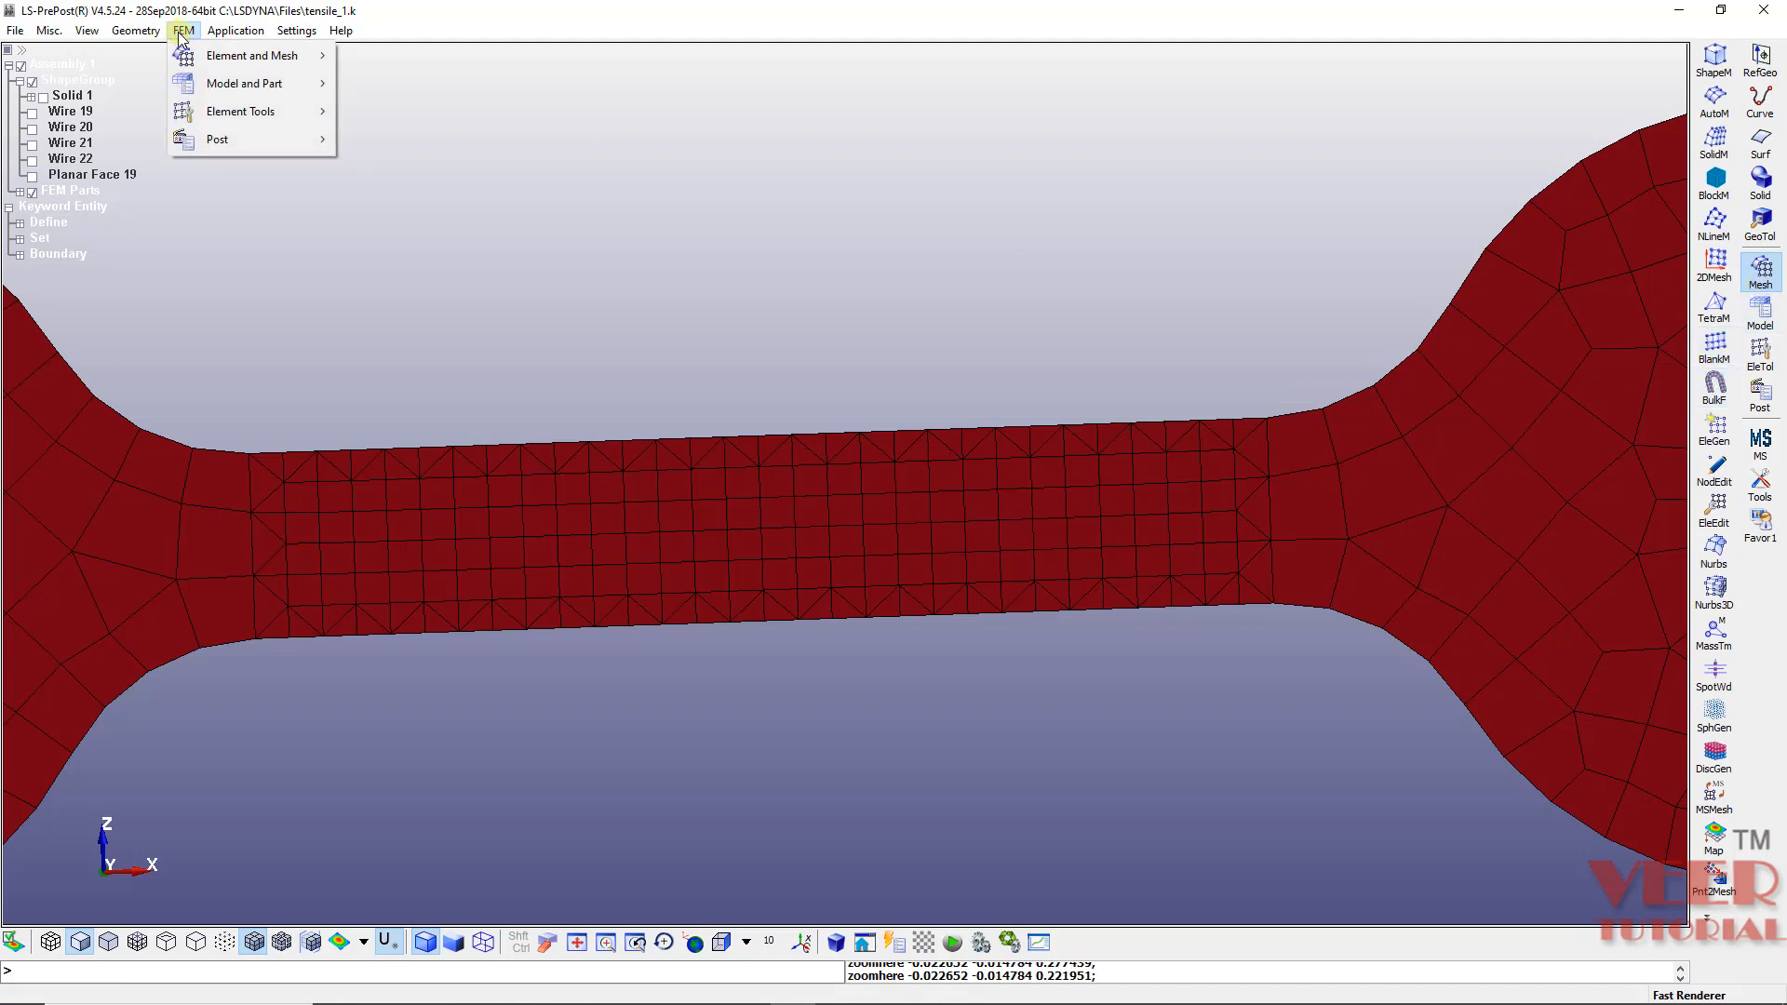
mouse_move(261, 114)
click(378, 112)
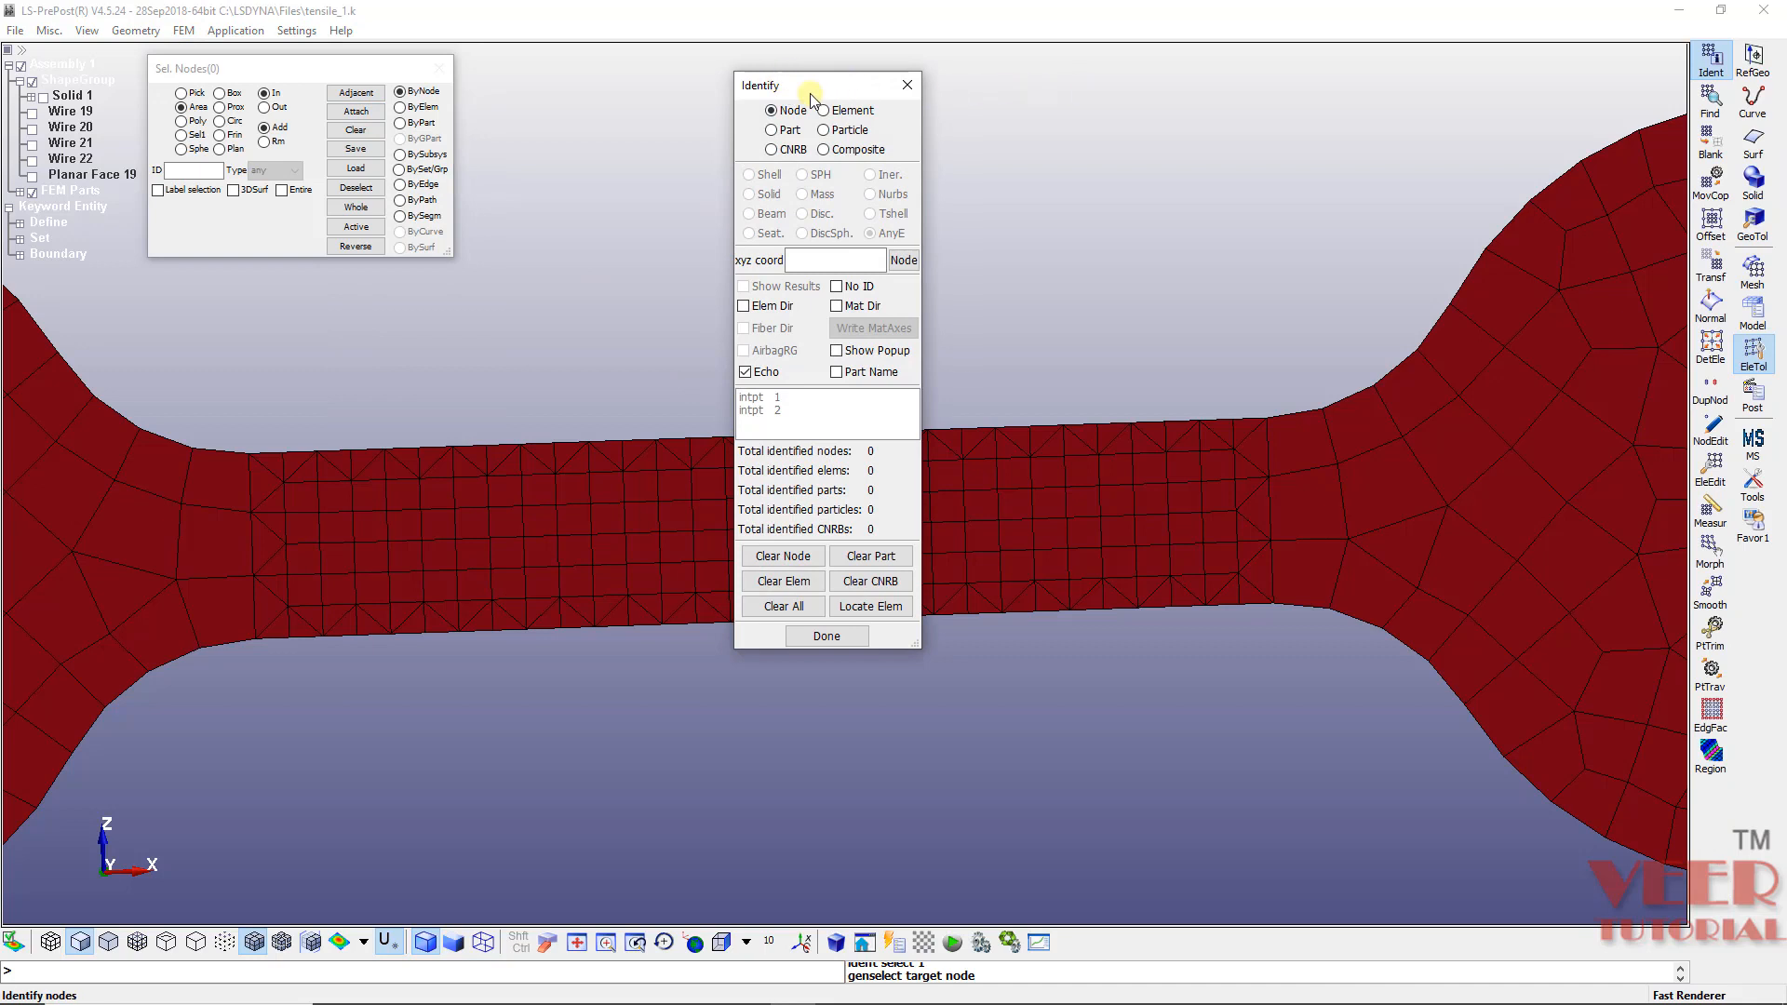
drag(775, 84, 1163, 92)
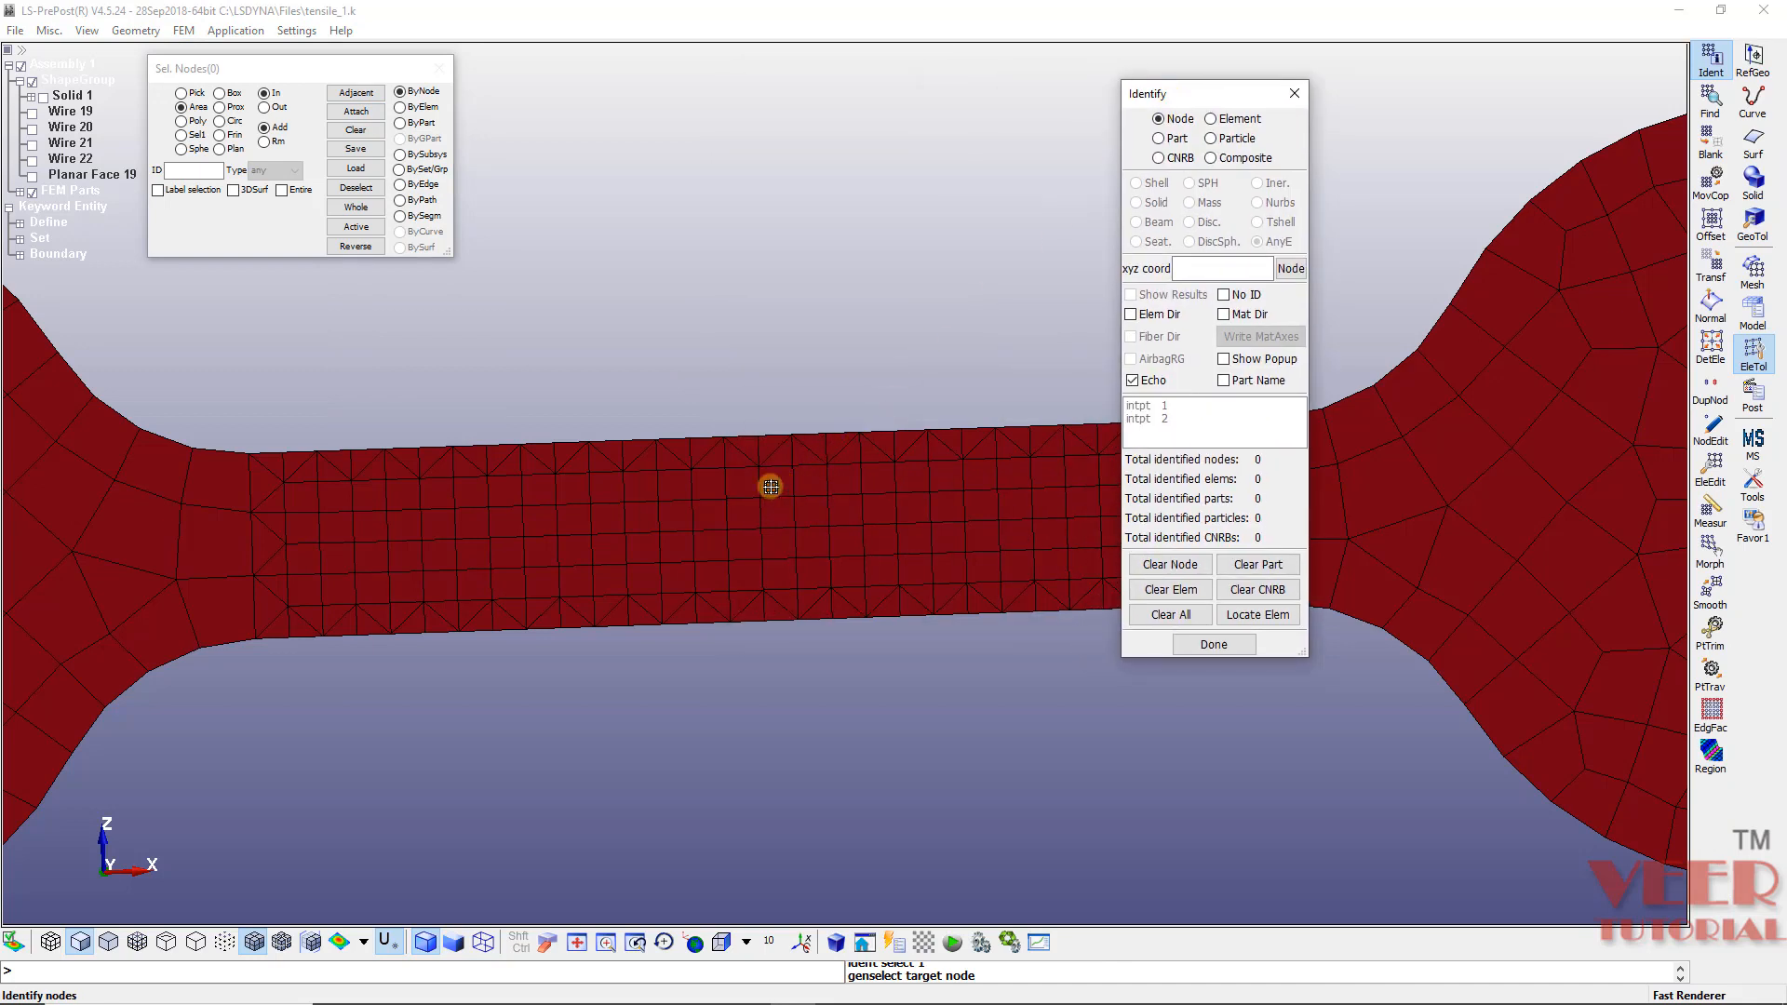
click(1212, 118)
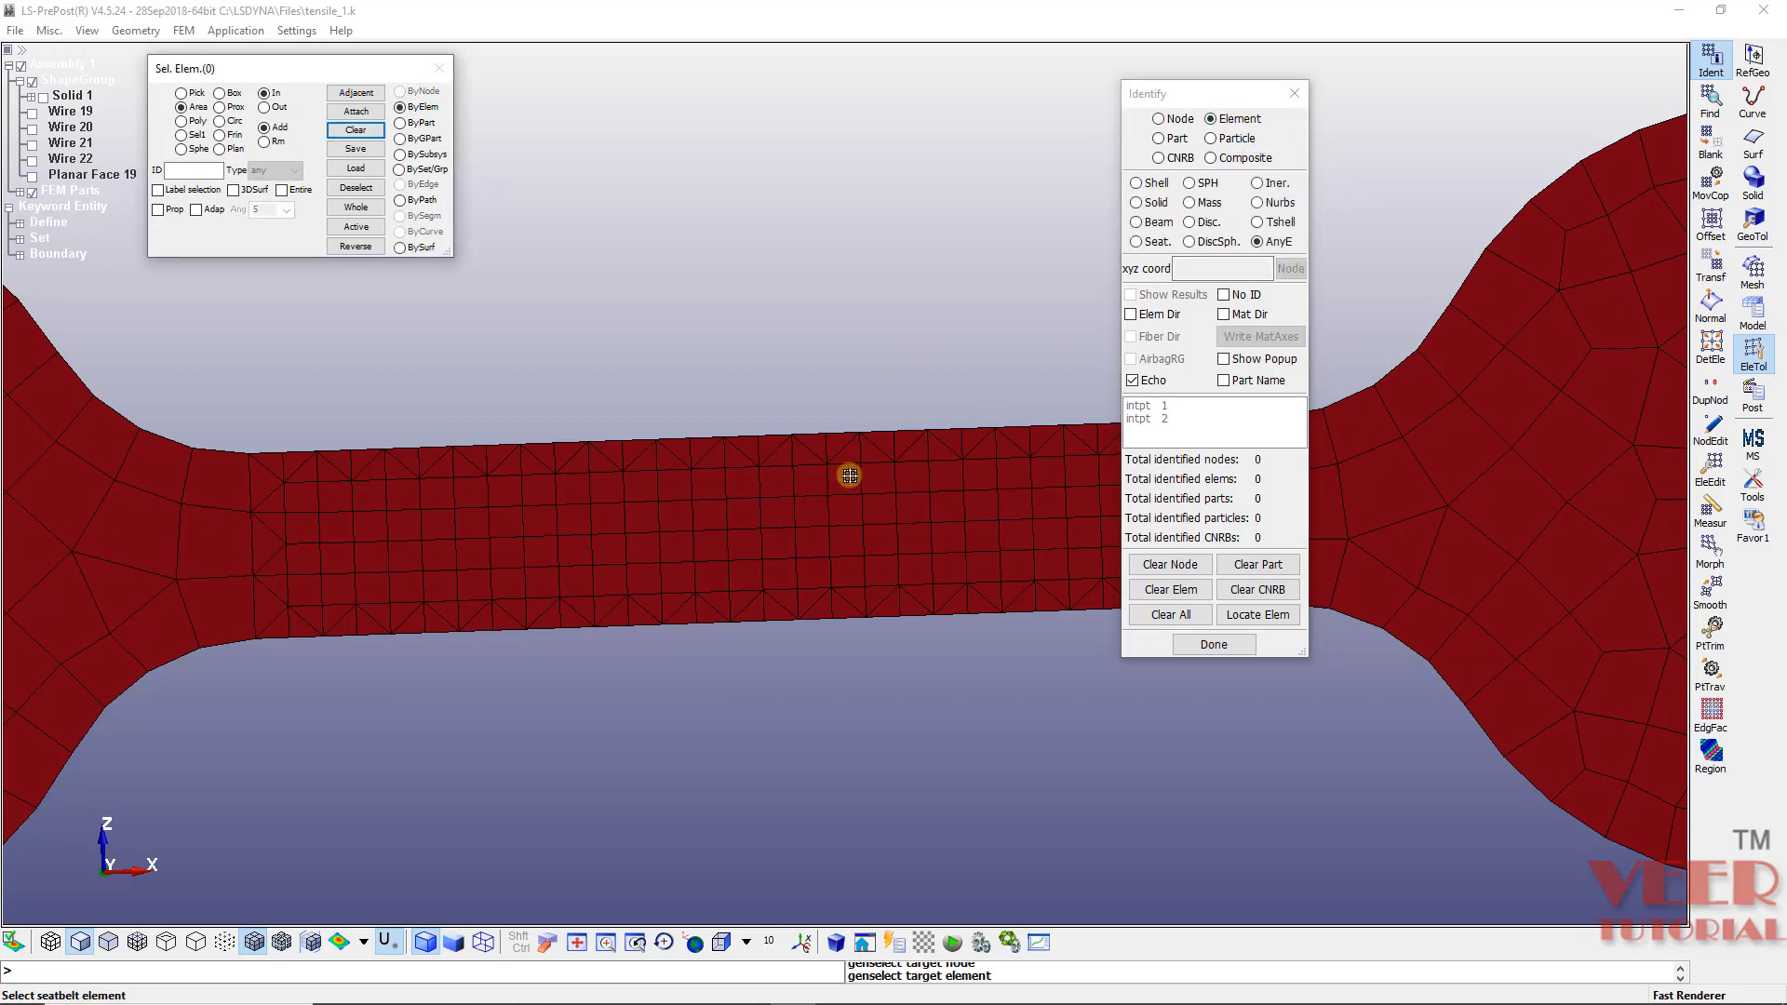
click(808, 476)
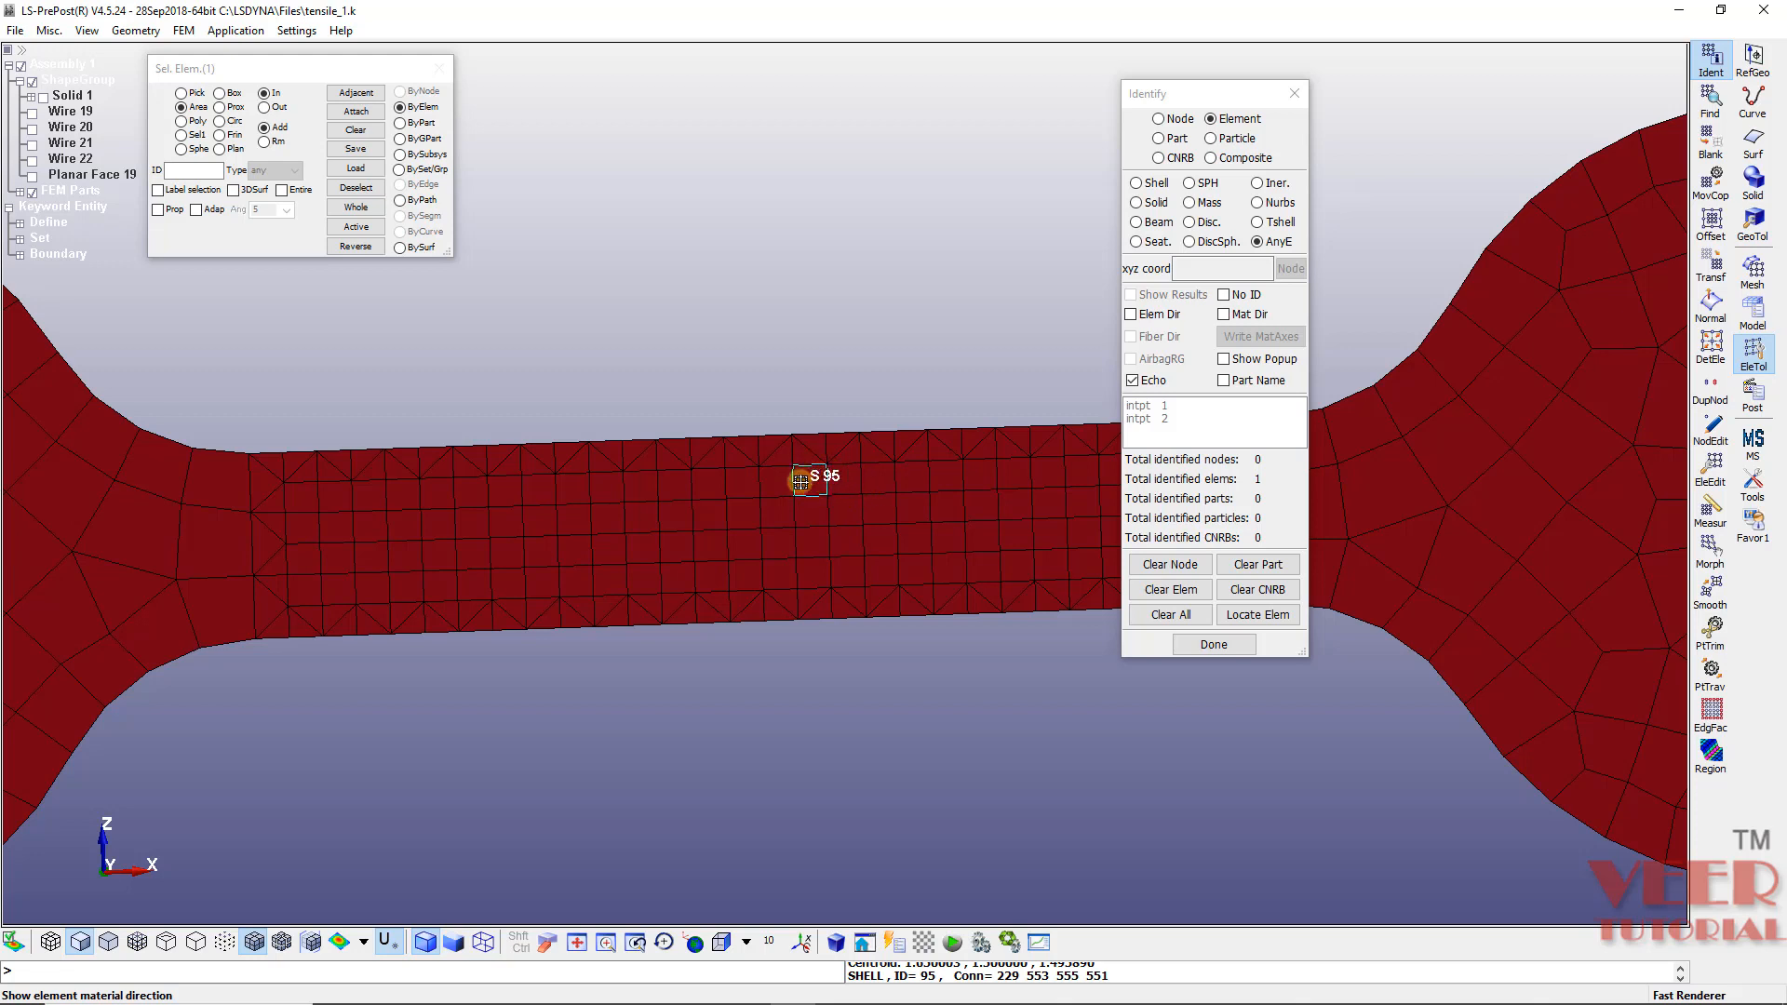
click(1170, 616)
click(1212, 644)
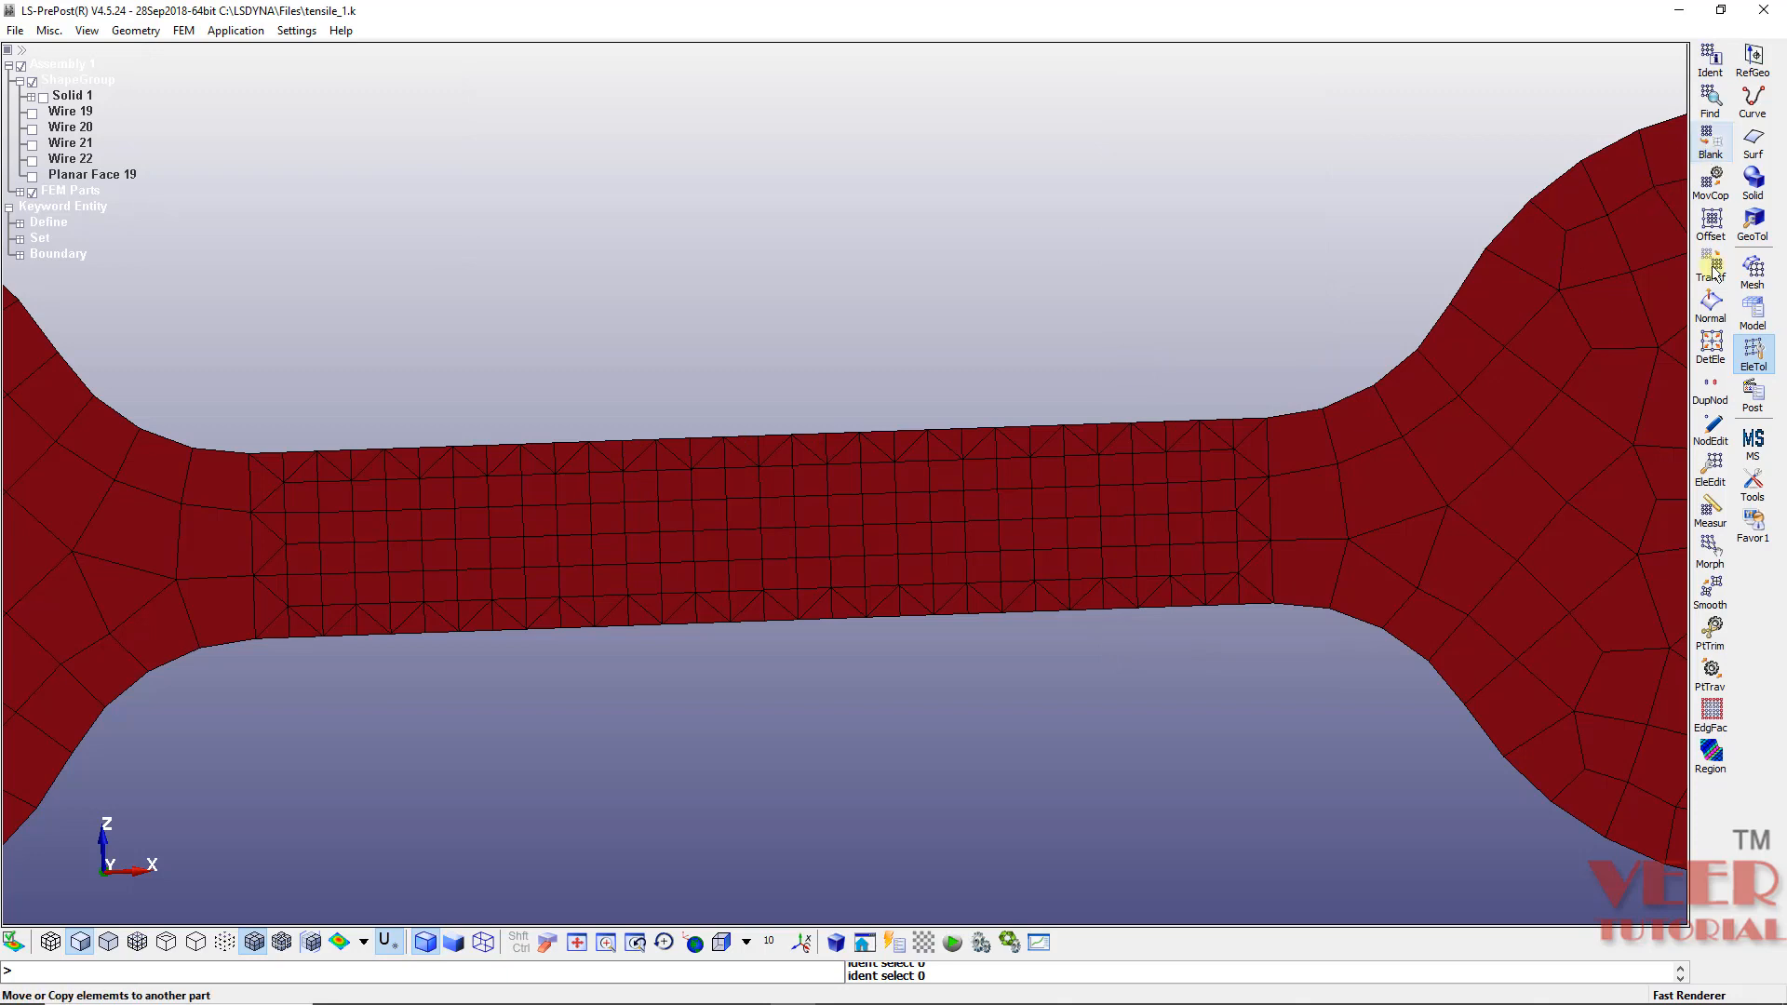
Step: Open the Keyword Manager, move it clear of its original place and expand the CONTROL keyword group
click(1754, 312)
click(1711, 97)
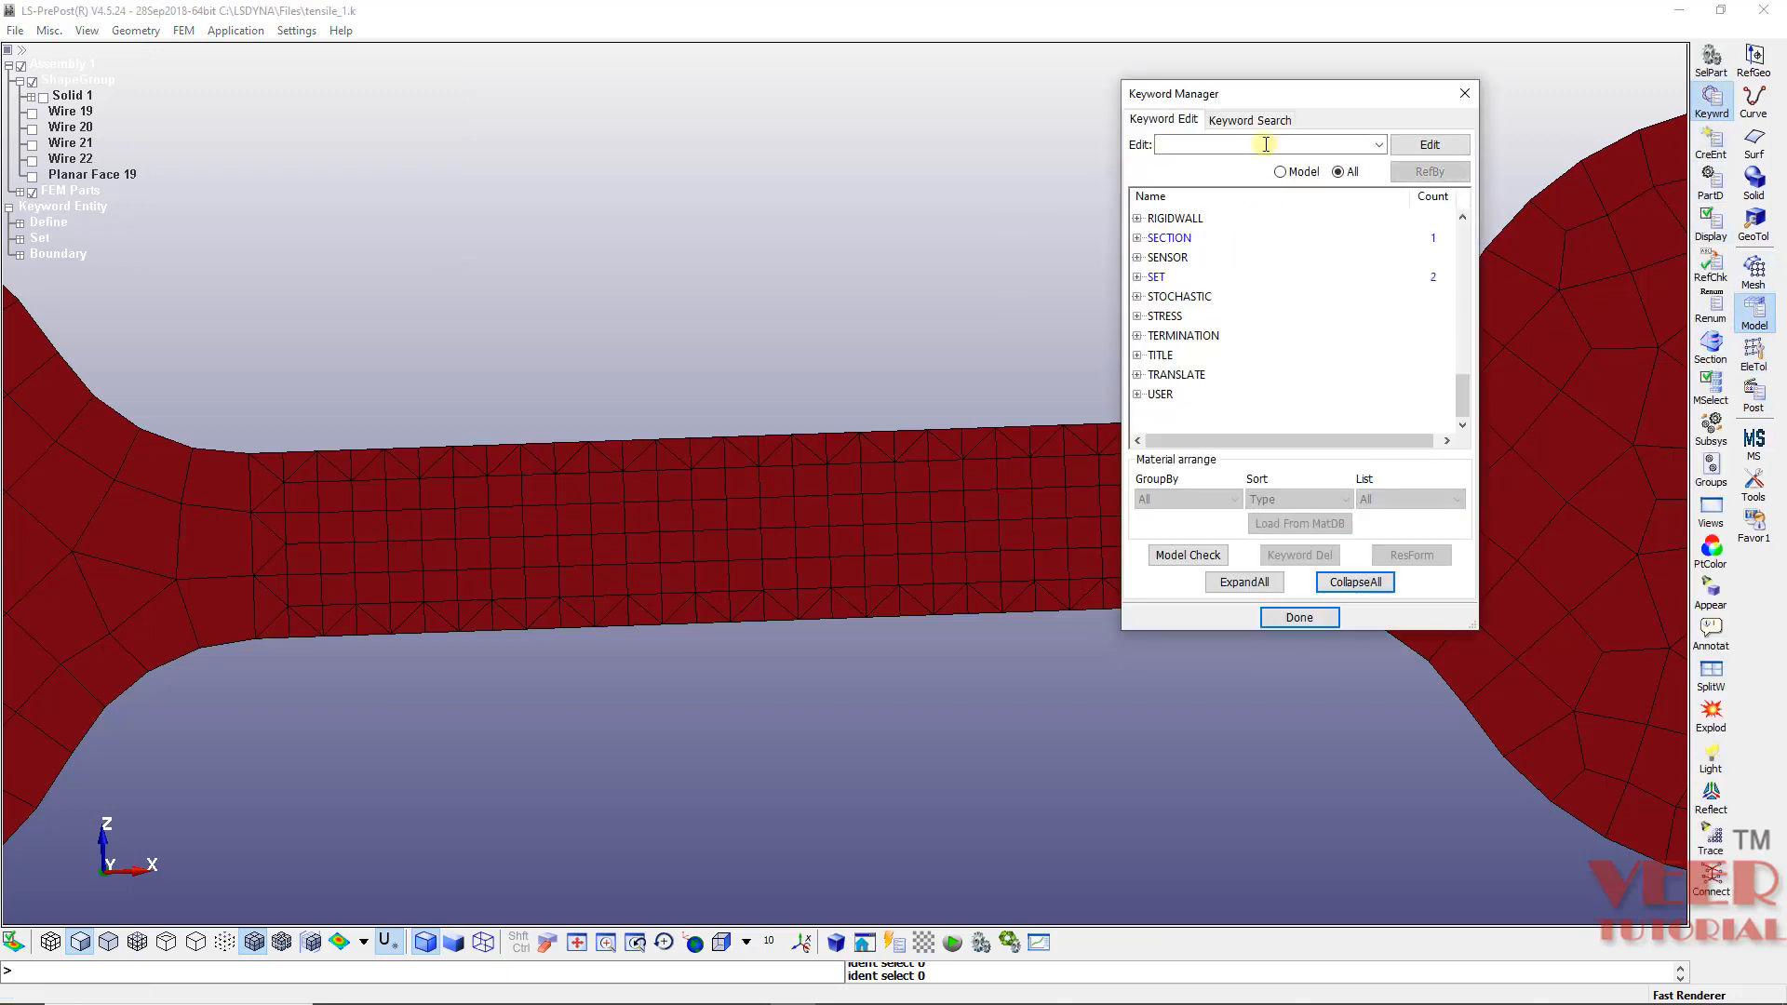
drag(1245, 94, 504, 145)
scroll(526, 402, up, 10)
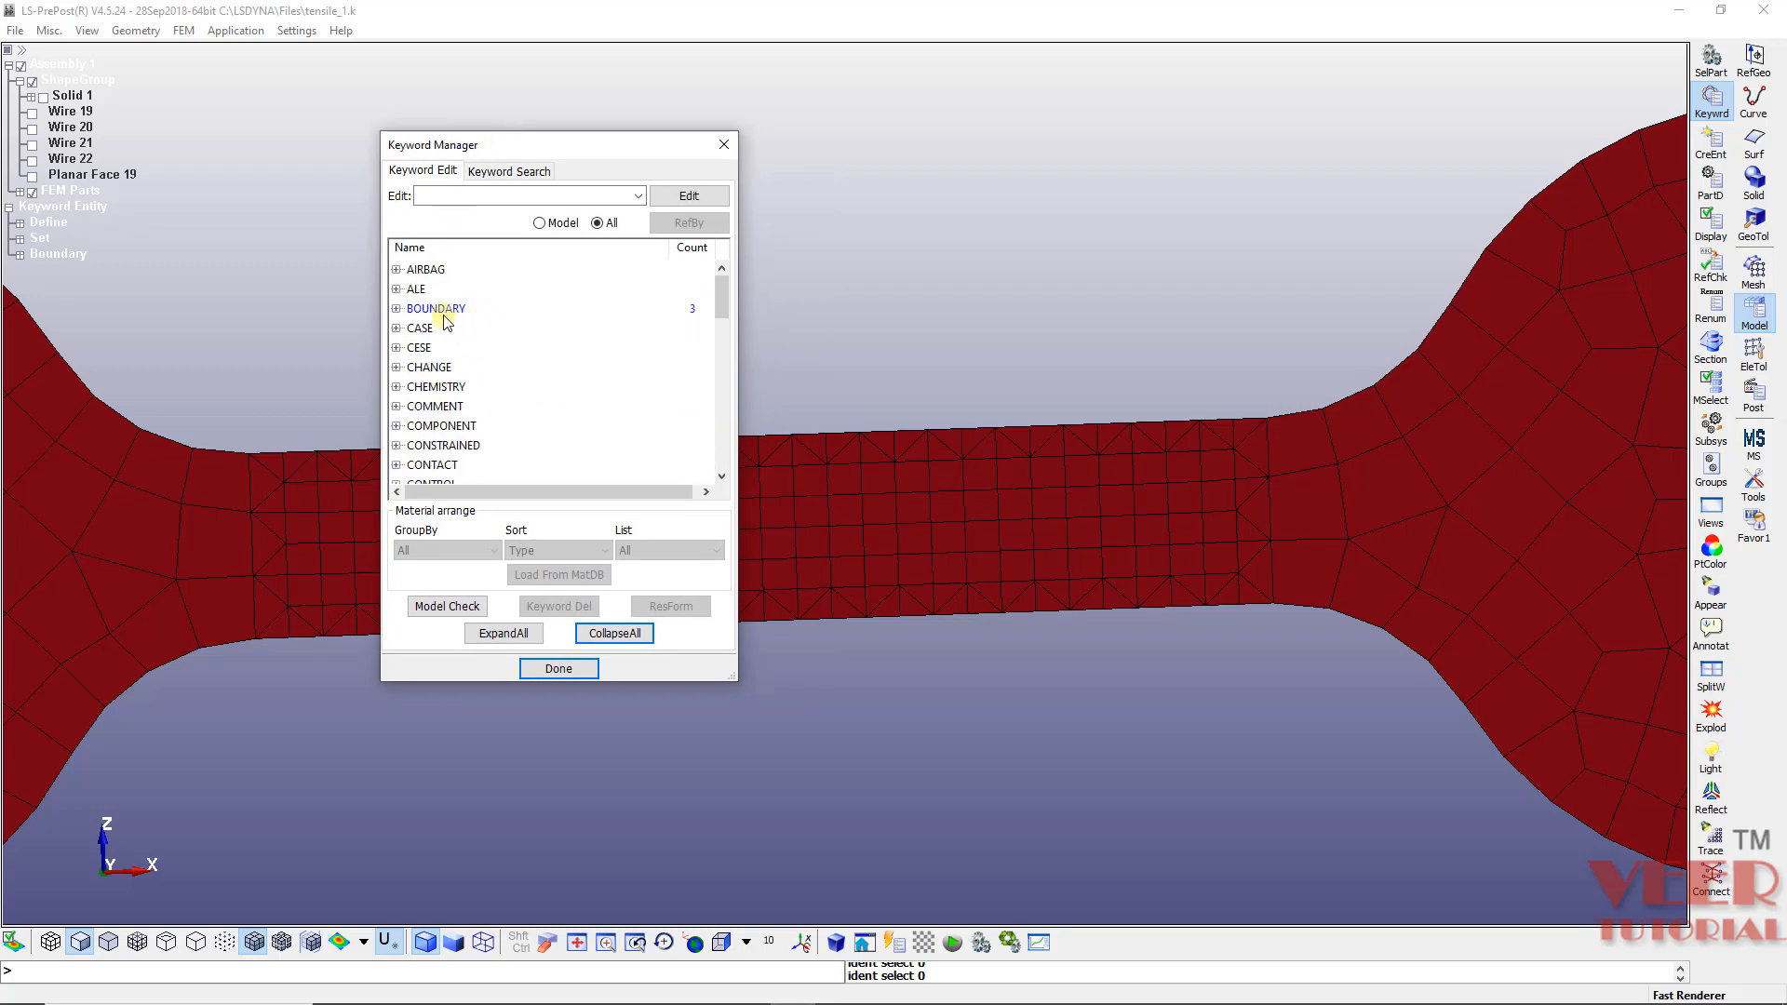
scroll(445, 323, down, 2)
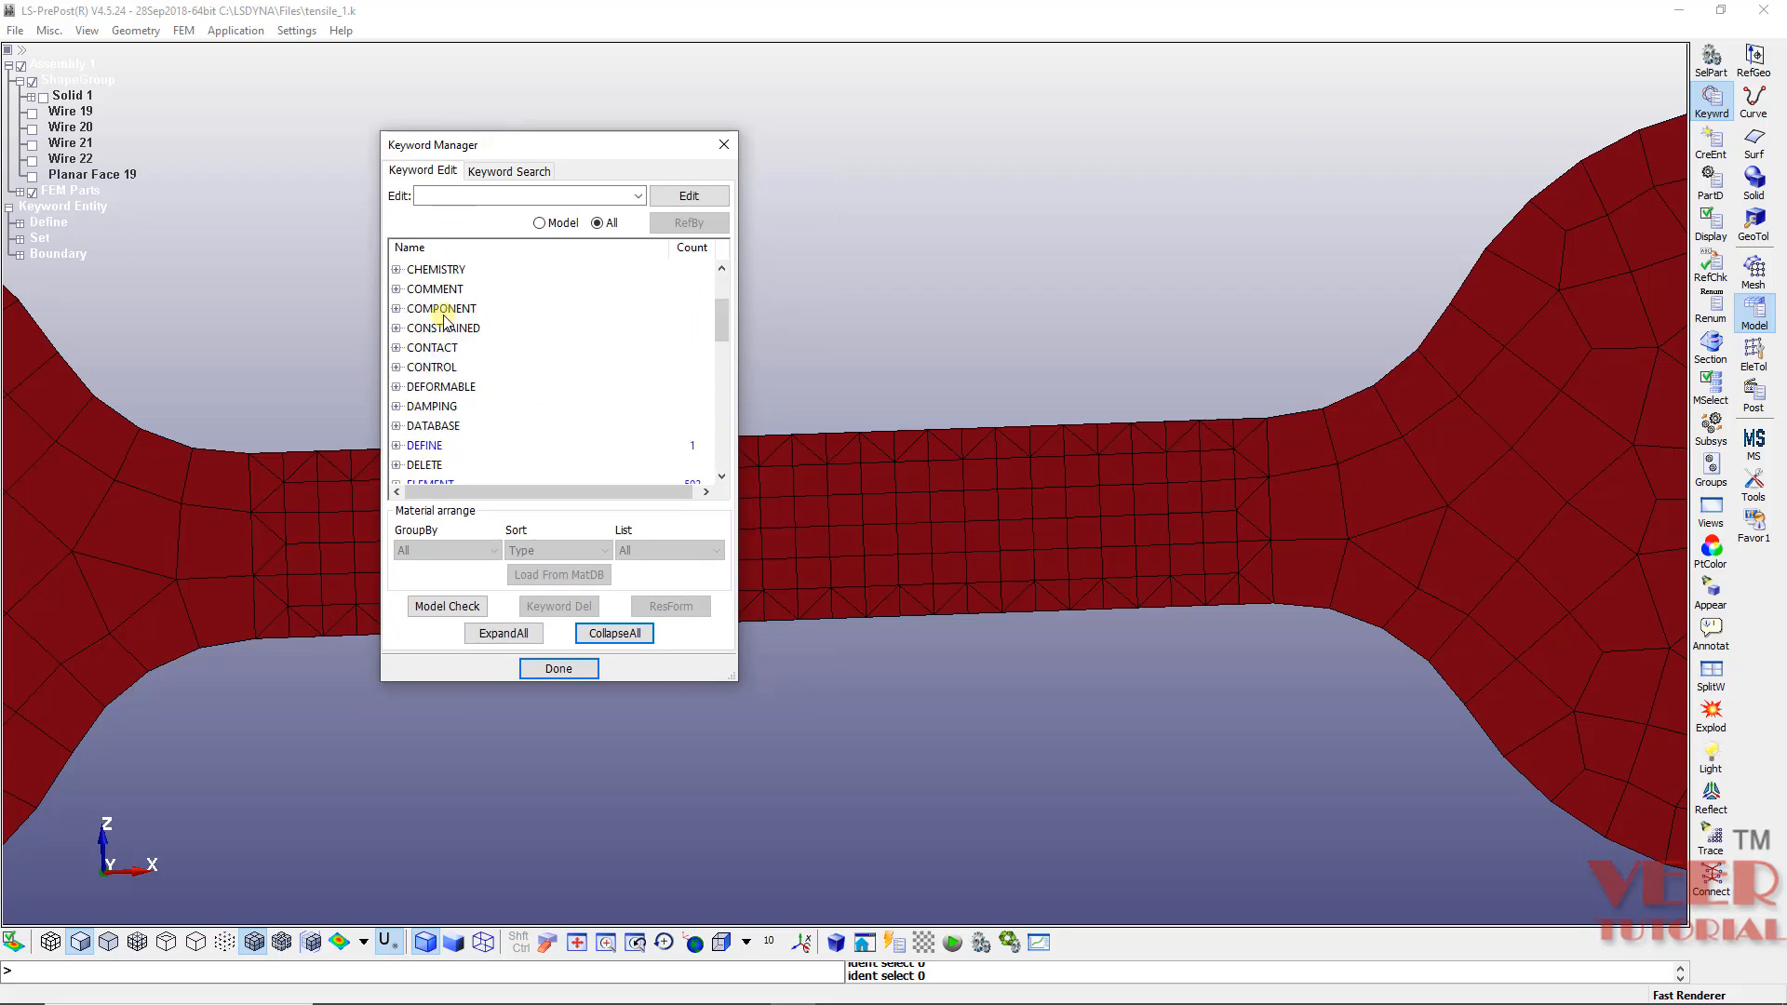
click(400, 370)
click(398, 369)
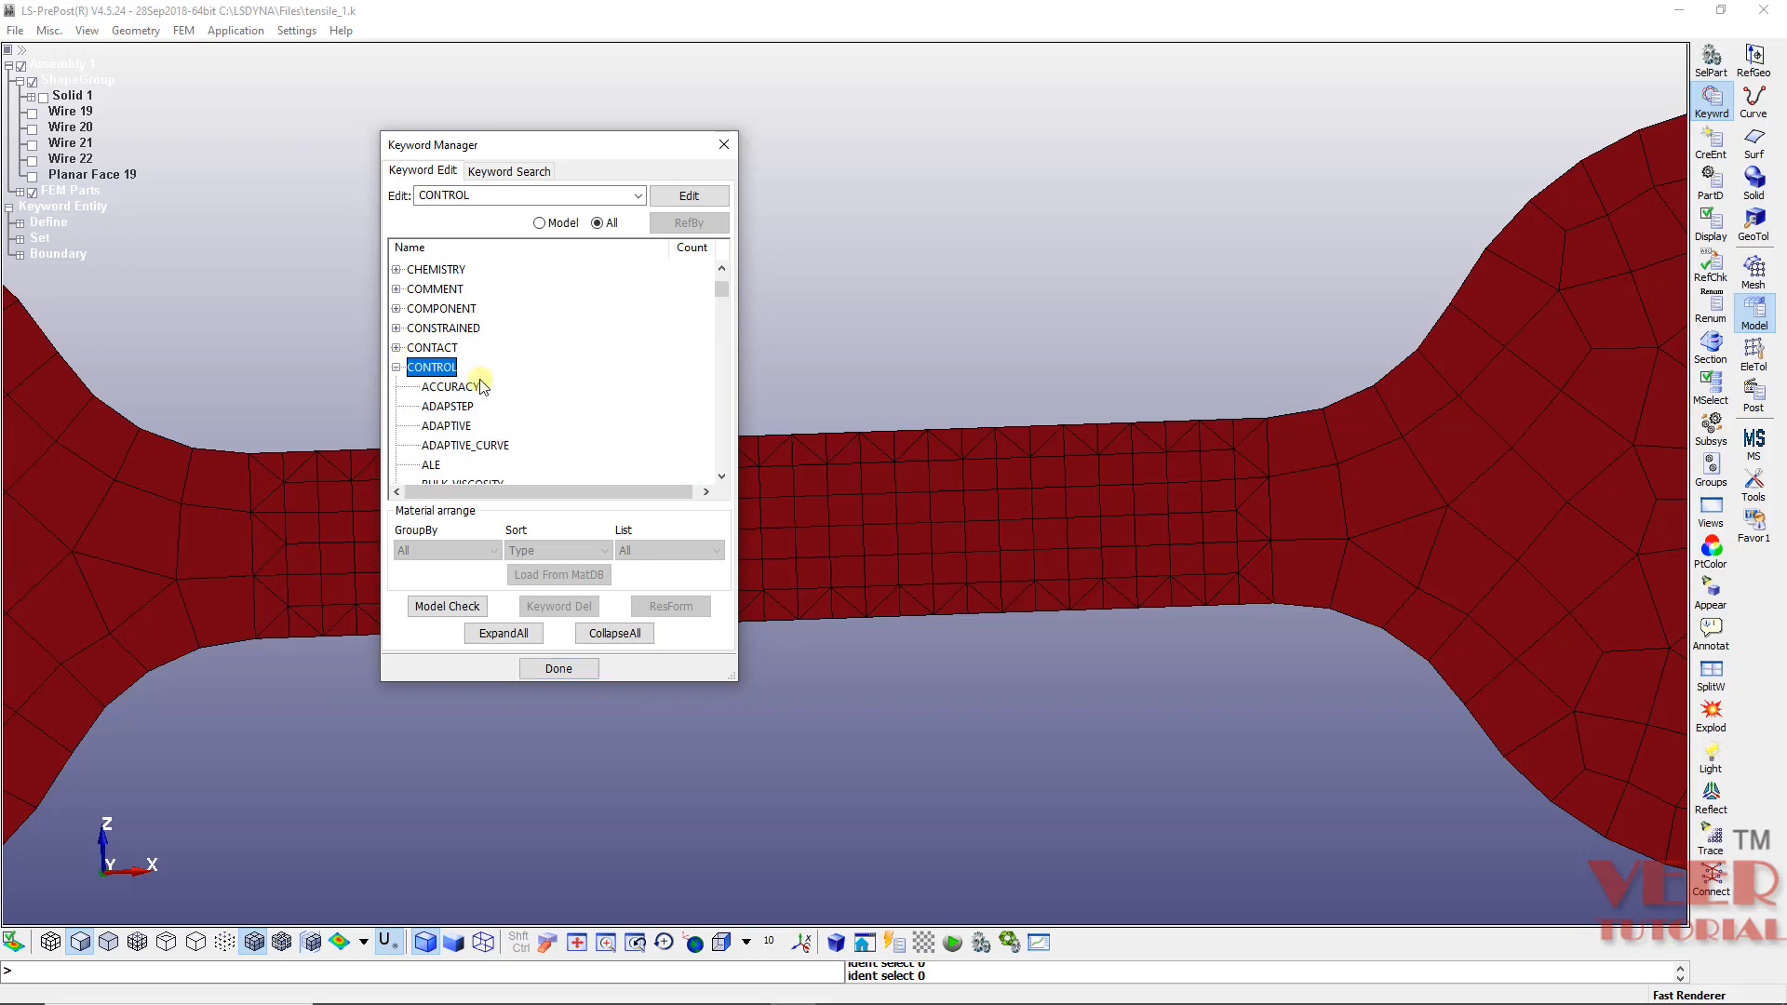
Step: Create a CONTROL_TERMINATION keyword with termination time ENDTIM 1, accept it and close its input form
scroll(479, 387, down, 15)
scroll(518, 392, down, 20)
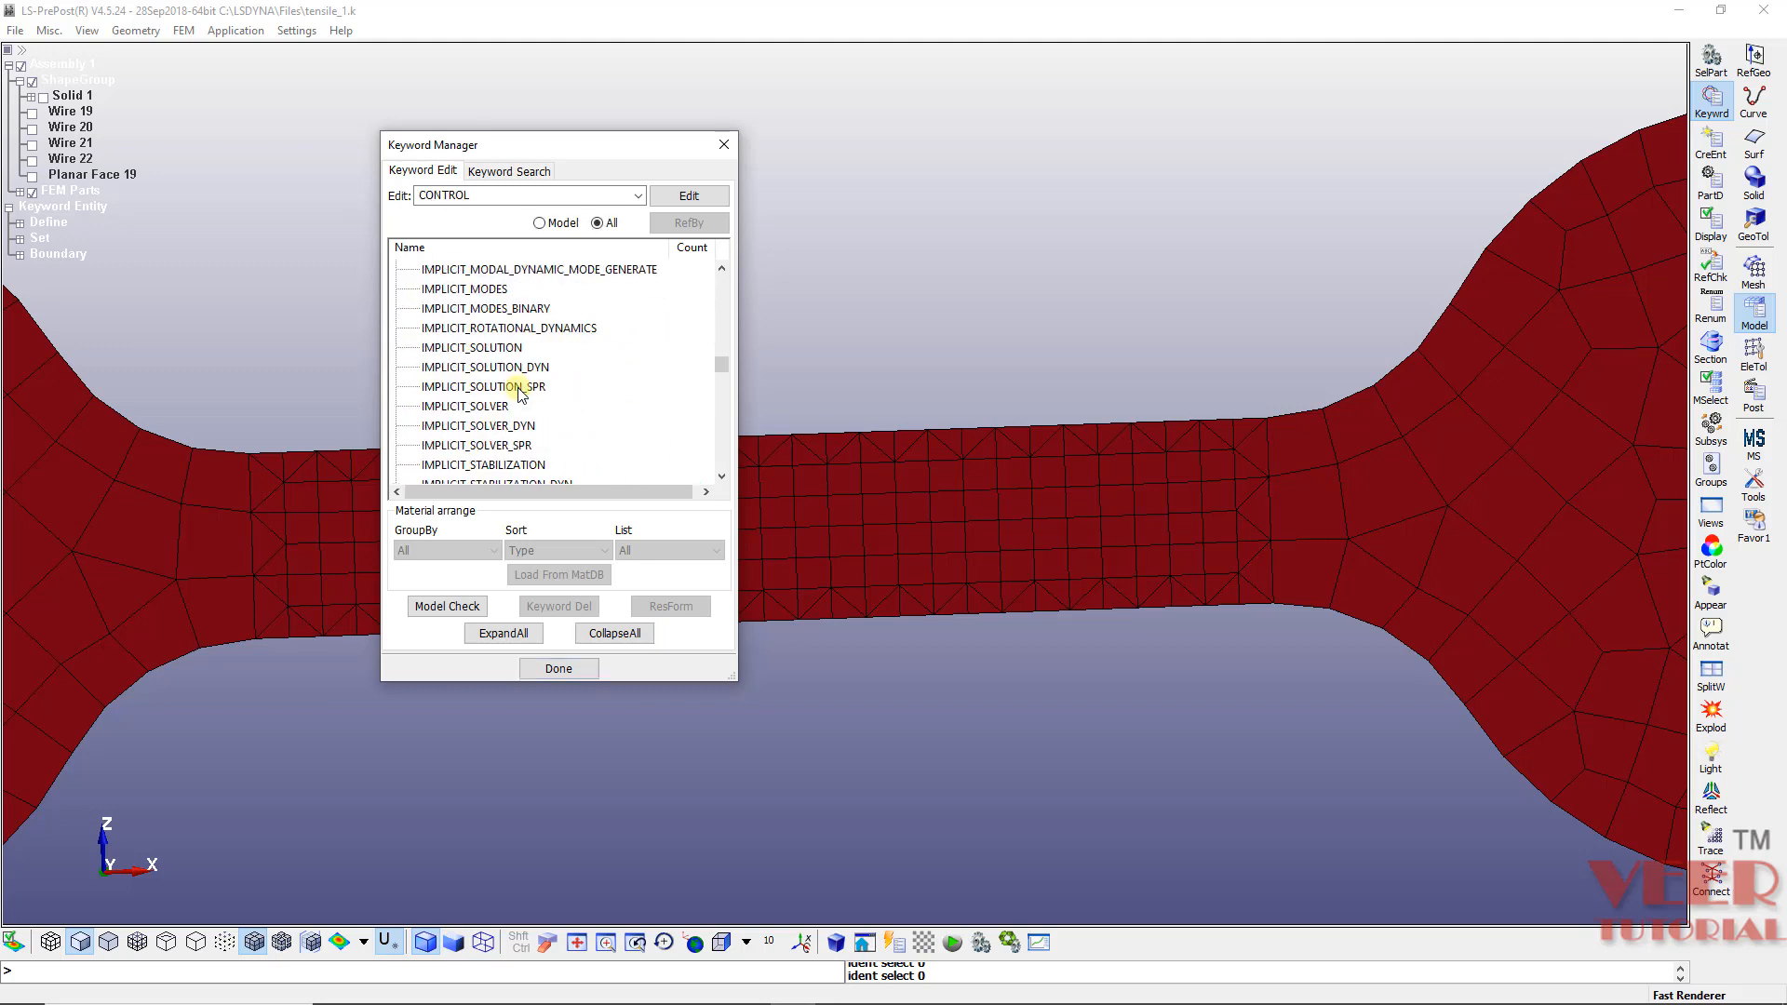
scroll(518, 392, down, 3)
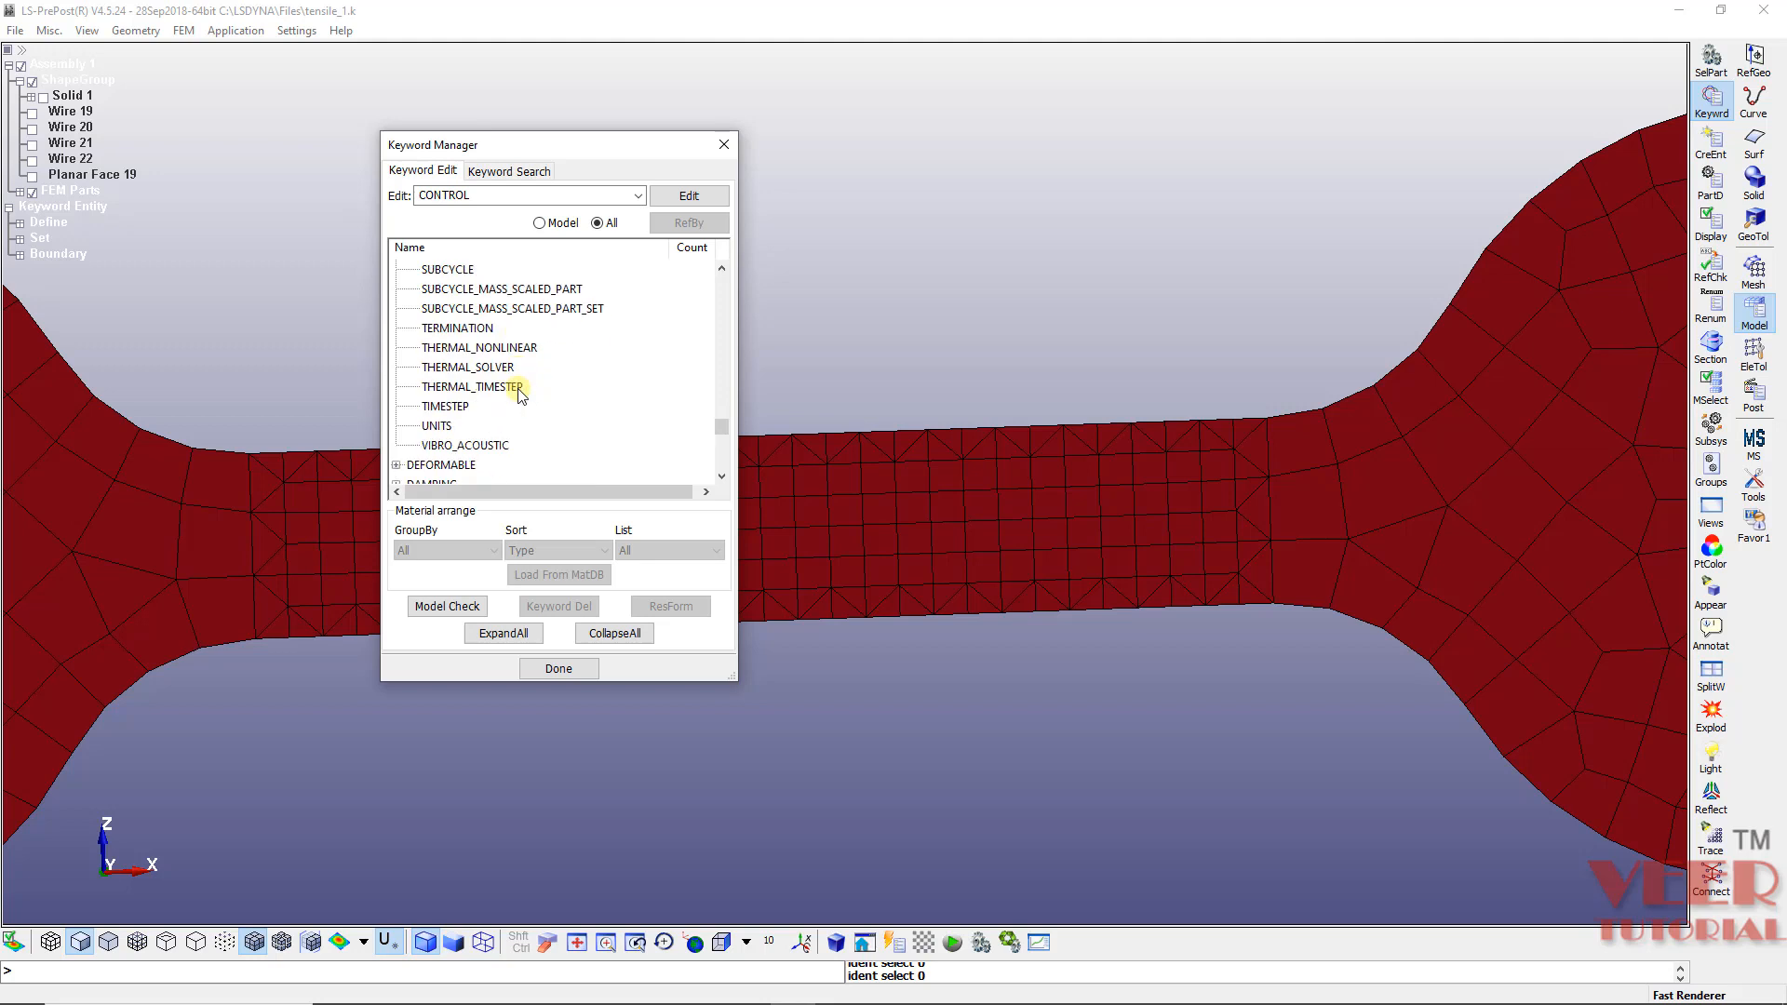
double_click(479, 330)
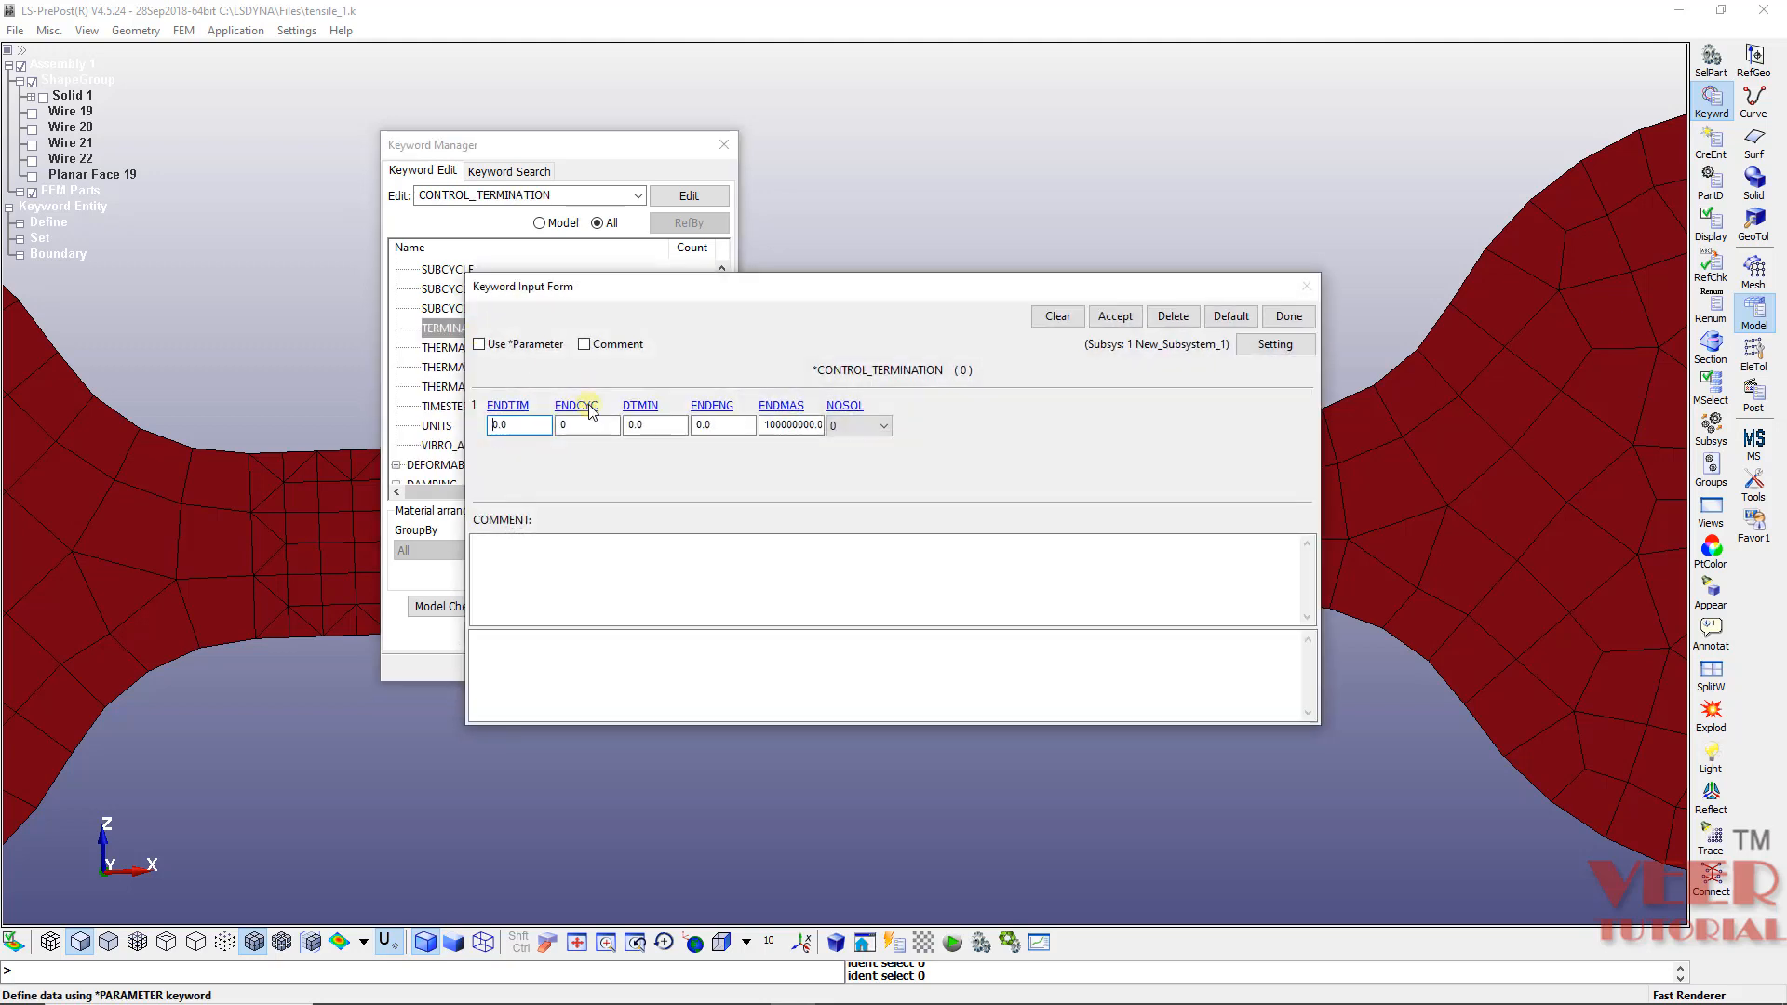
text(1)
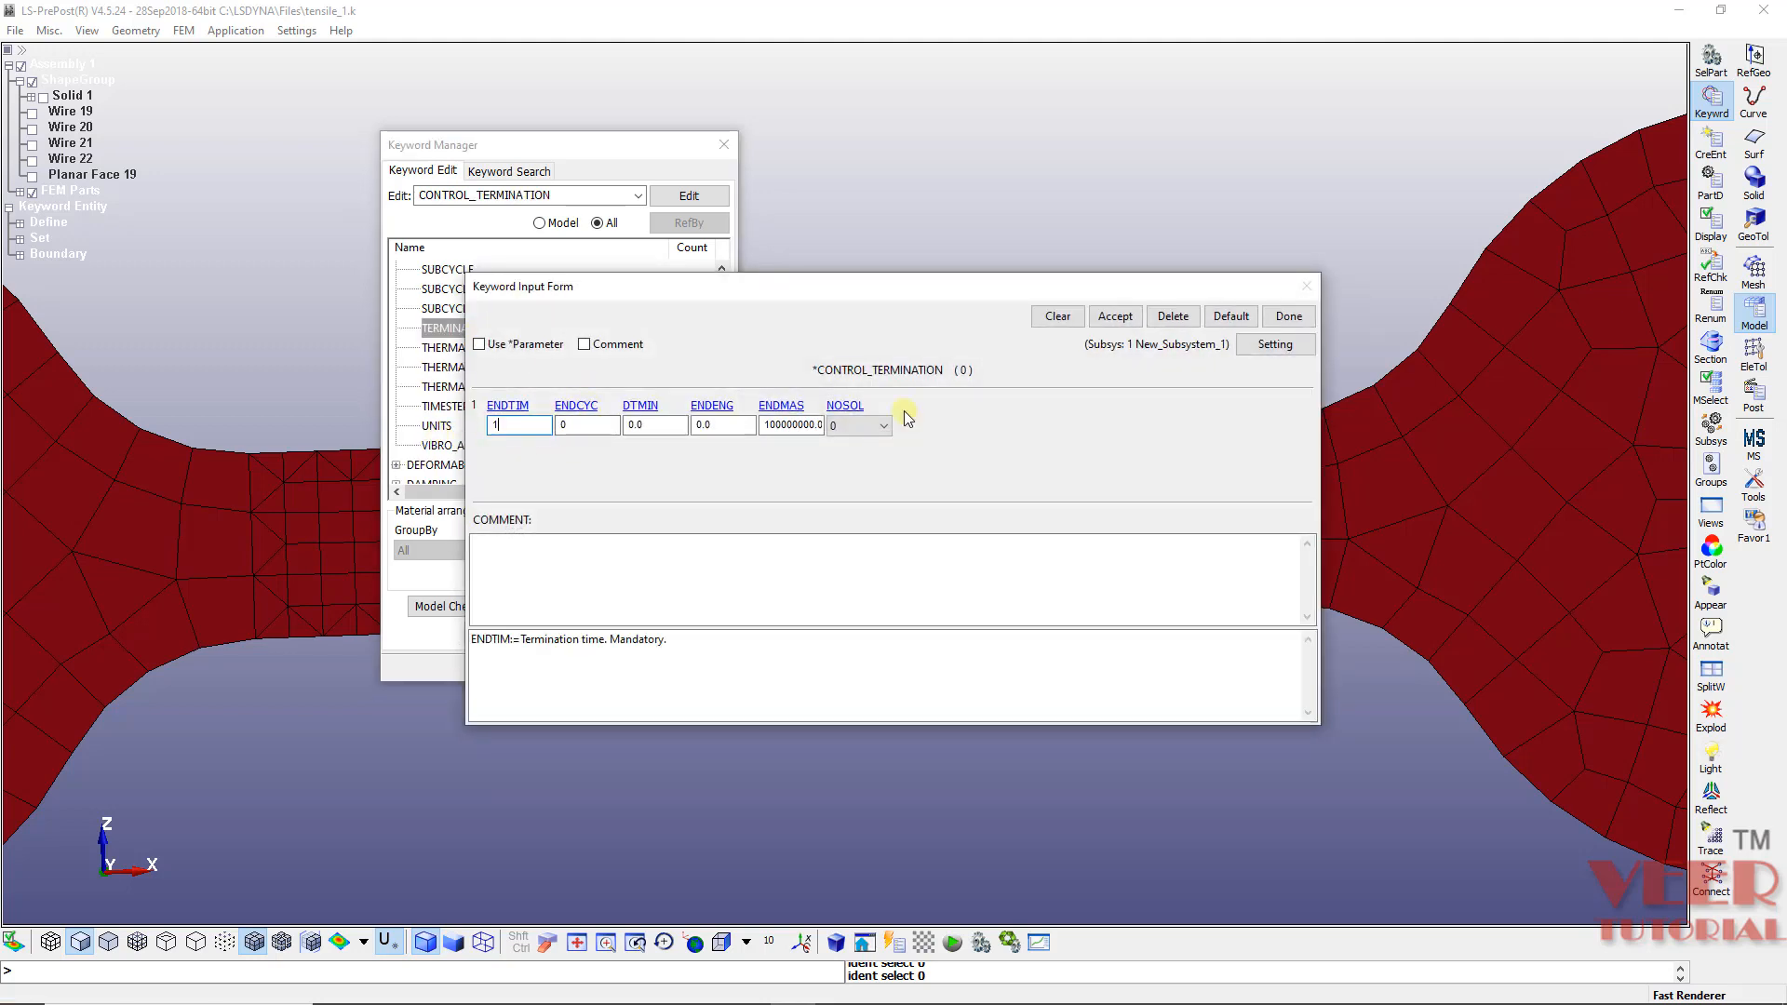
click(1109, 318)
click(1286, 318)
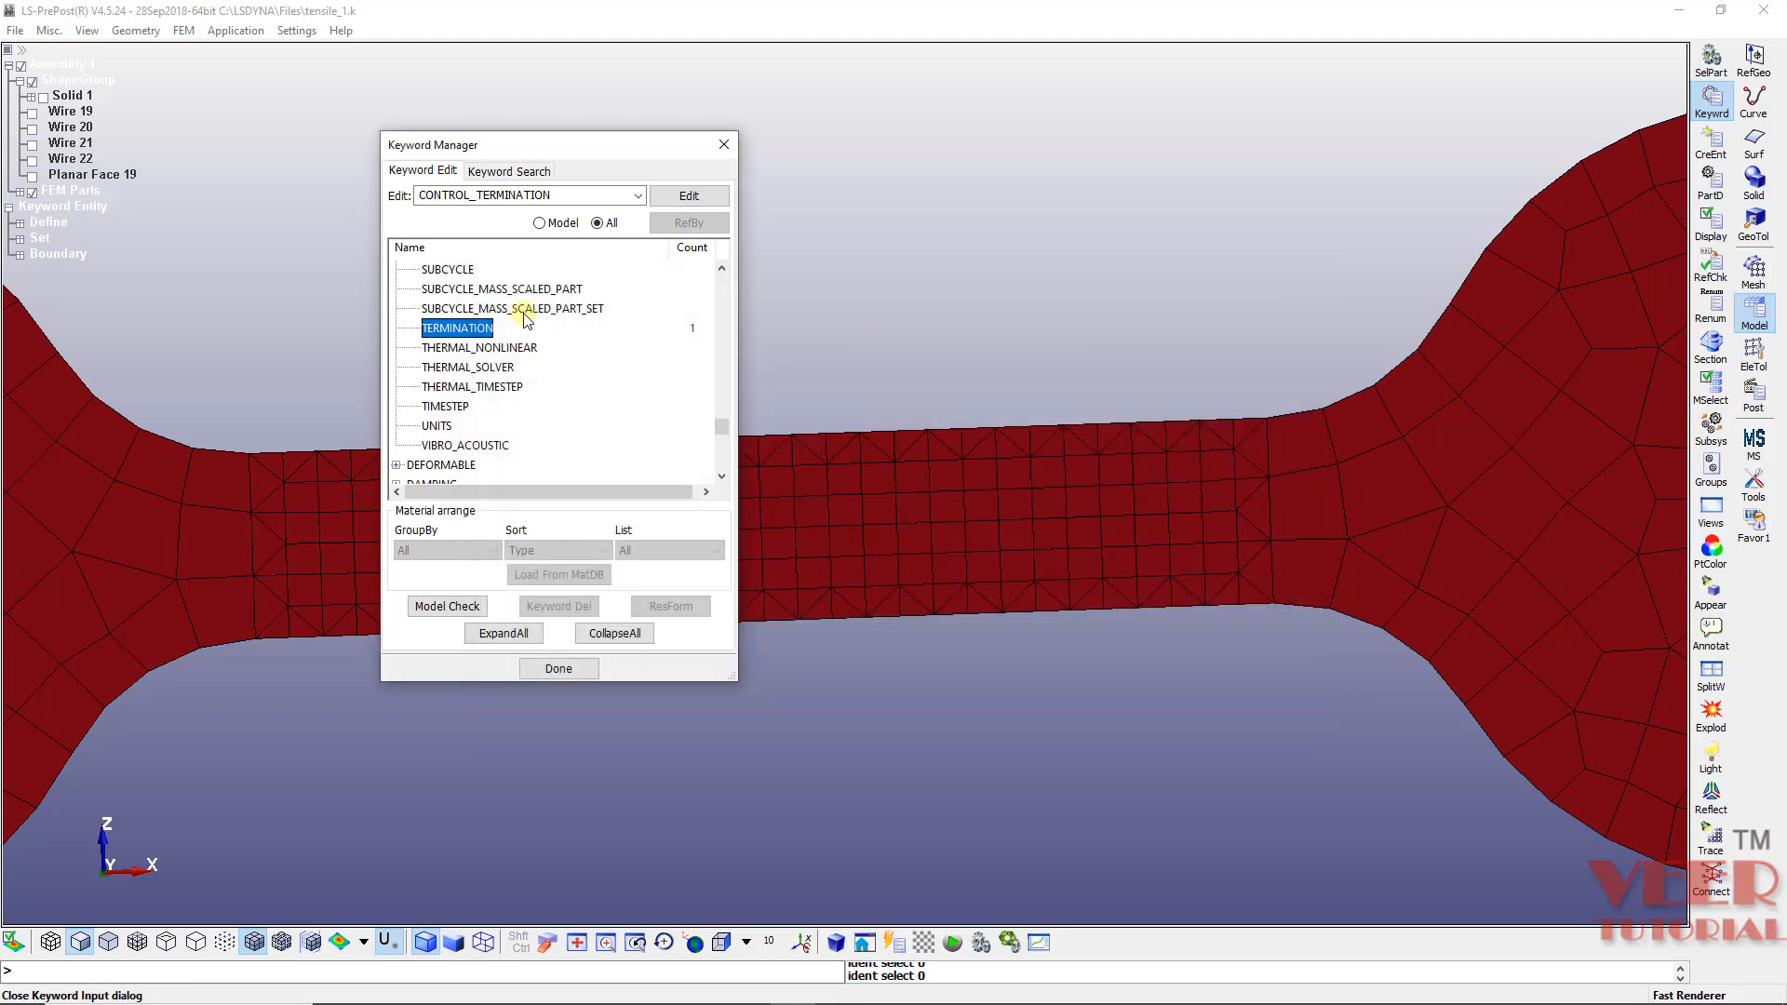
Step: Collapse all keyword groups in the Keyword Manager and expand the DATABASE group
scroll(459, 391, down, 3)
scroll(477, 384, up, 5)
scroll(477, 385, up, 15)
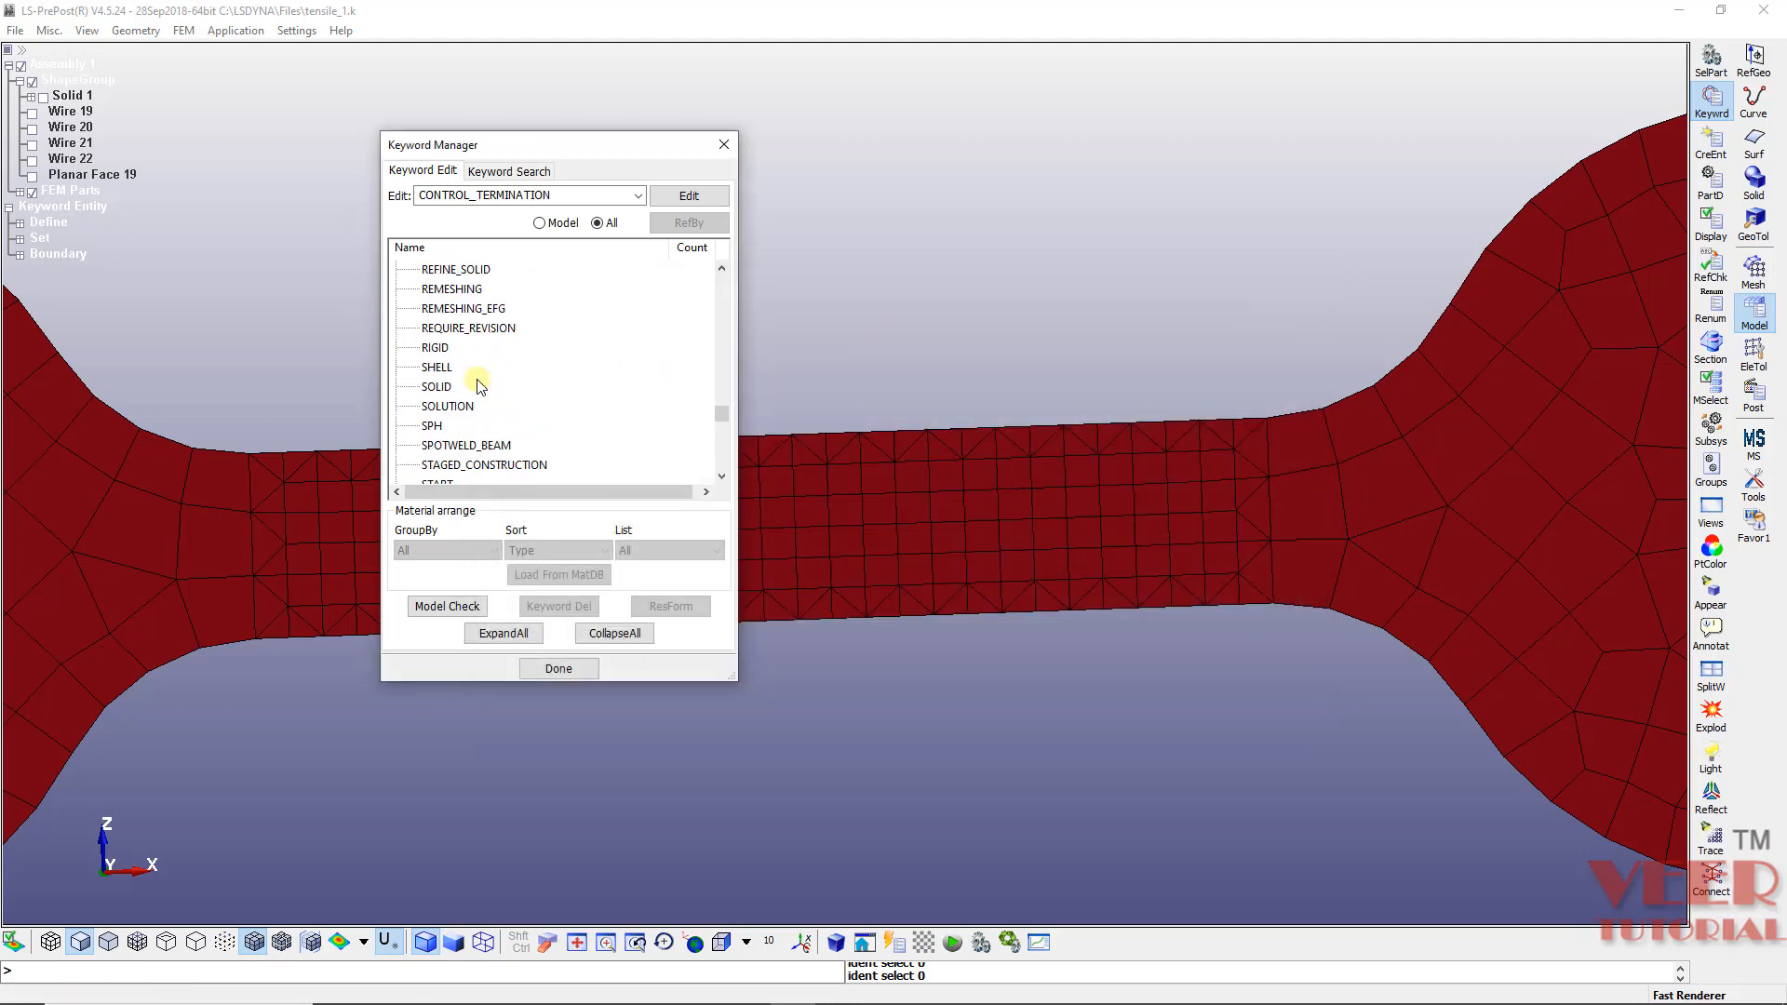
scroll(477, 385, up, 15)
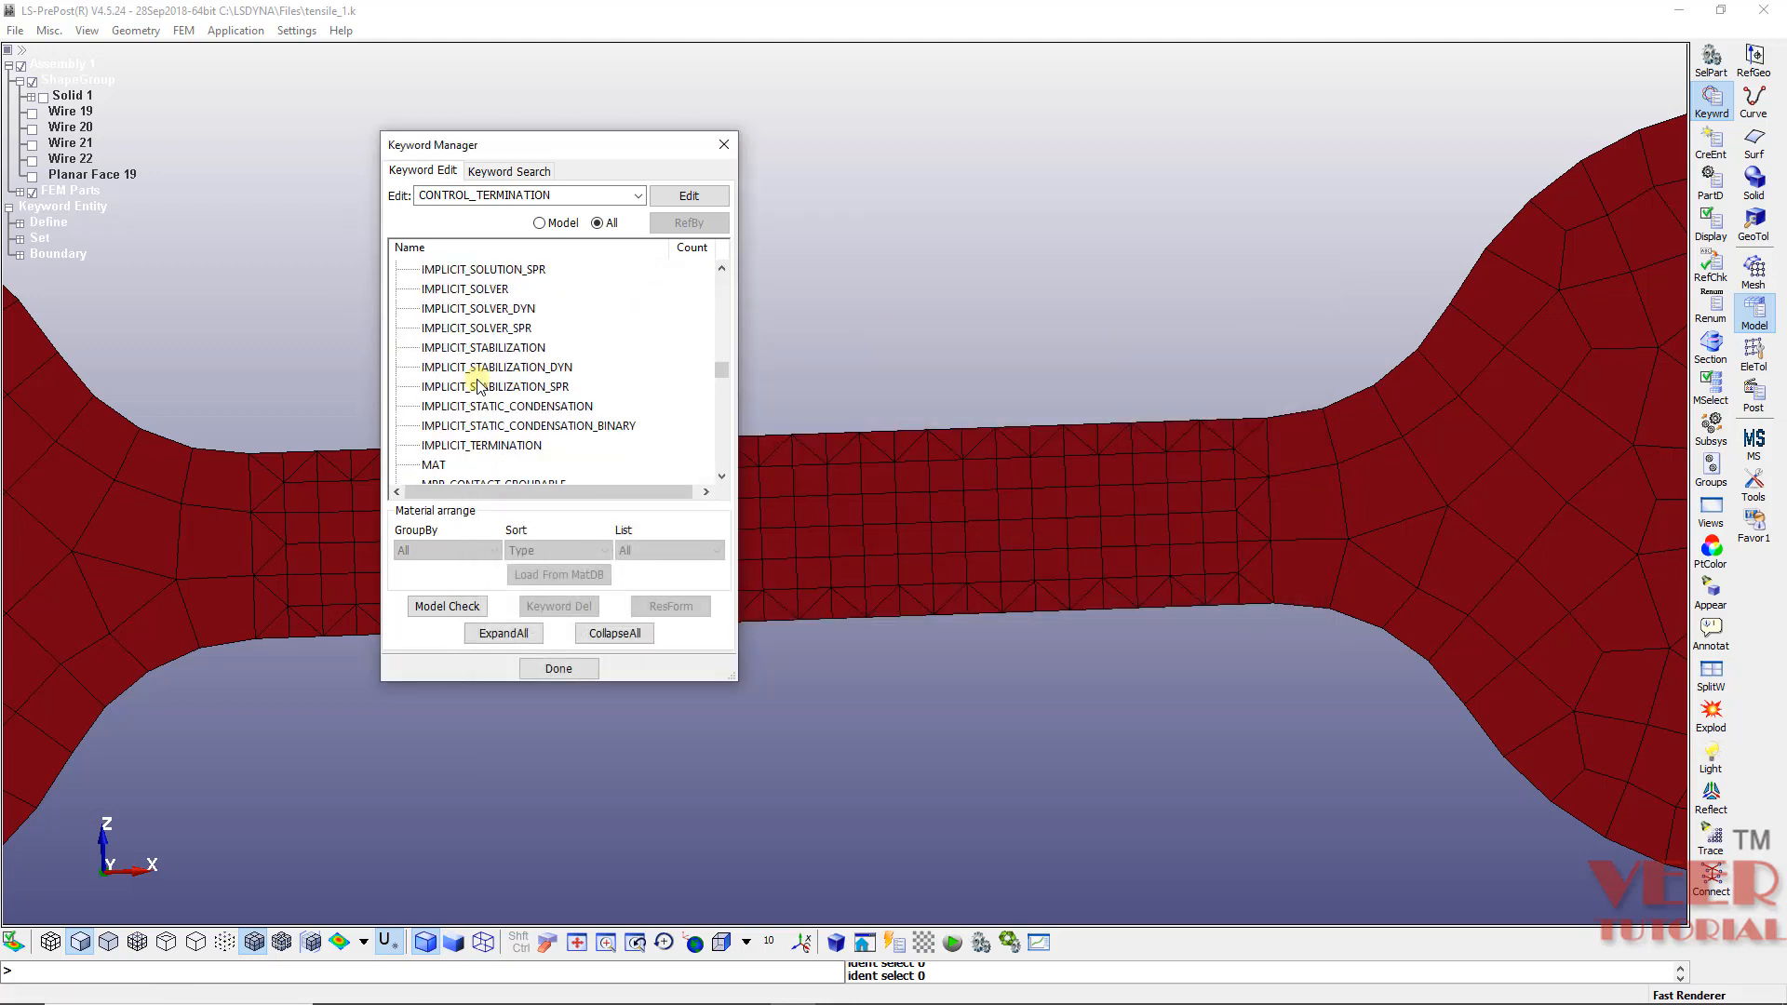
click(621, 649)
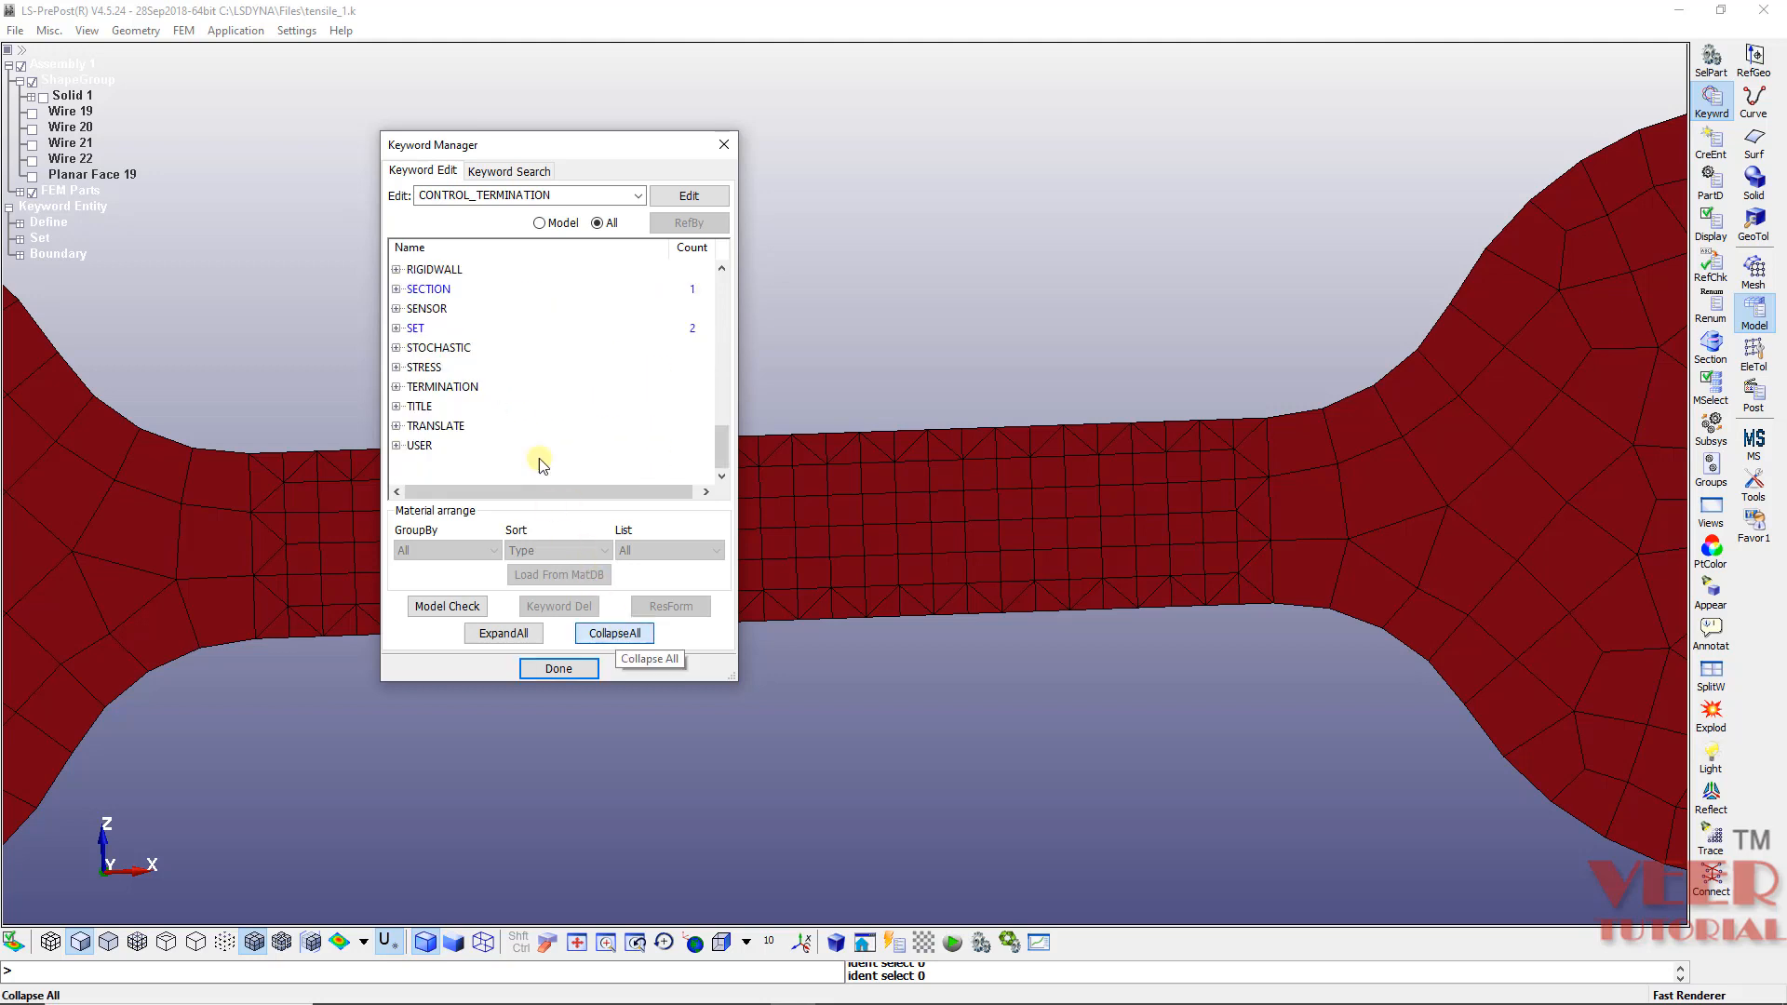
scroll(447, 351, up, 7)
scroll(445, 344, up, 3)
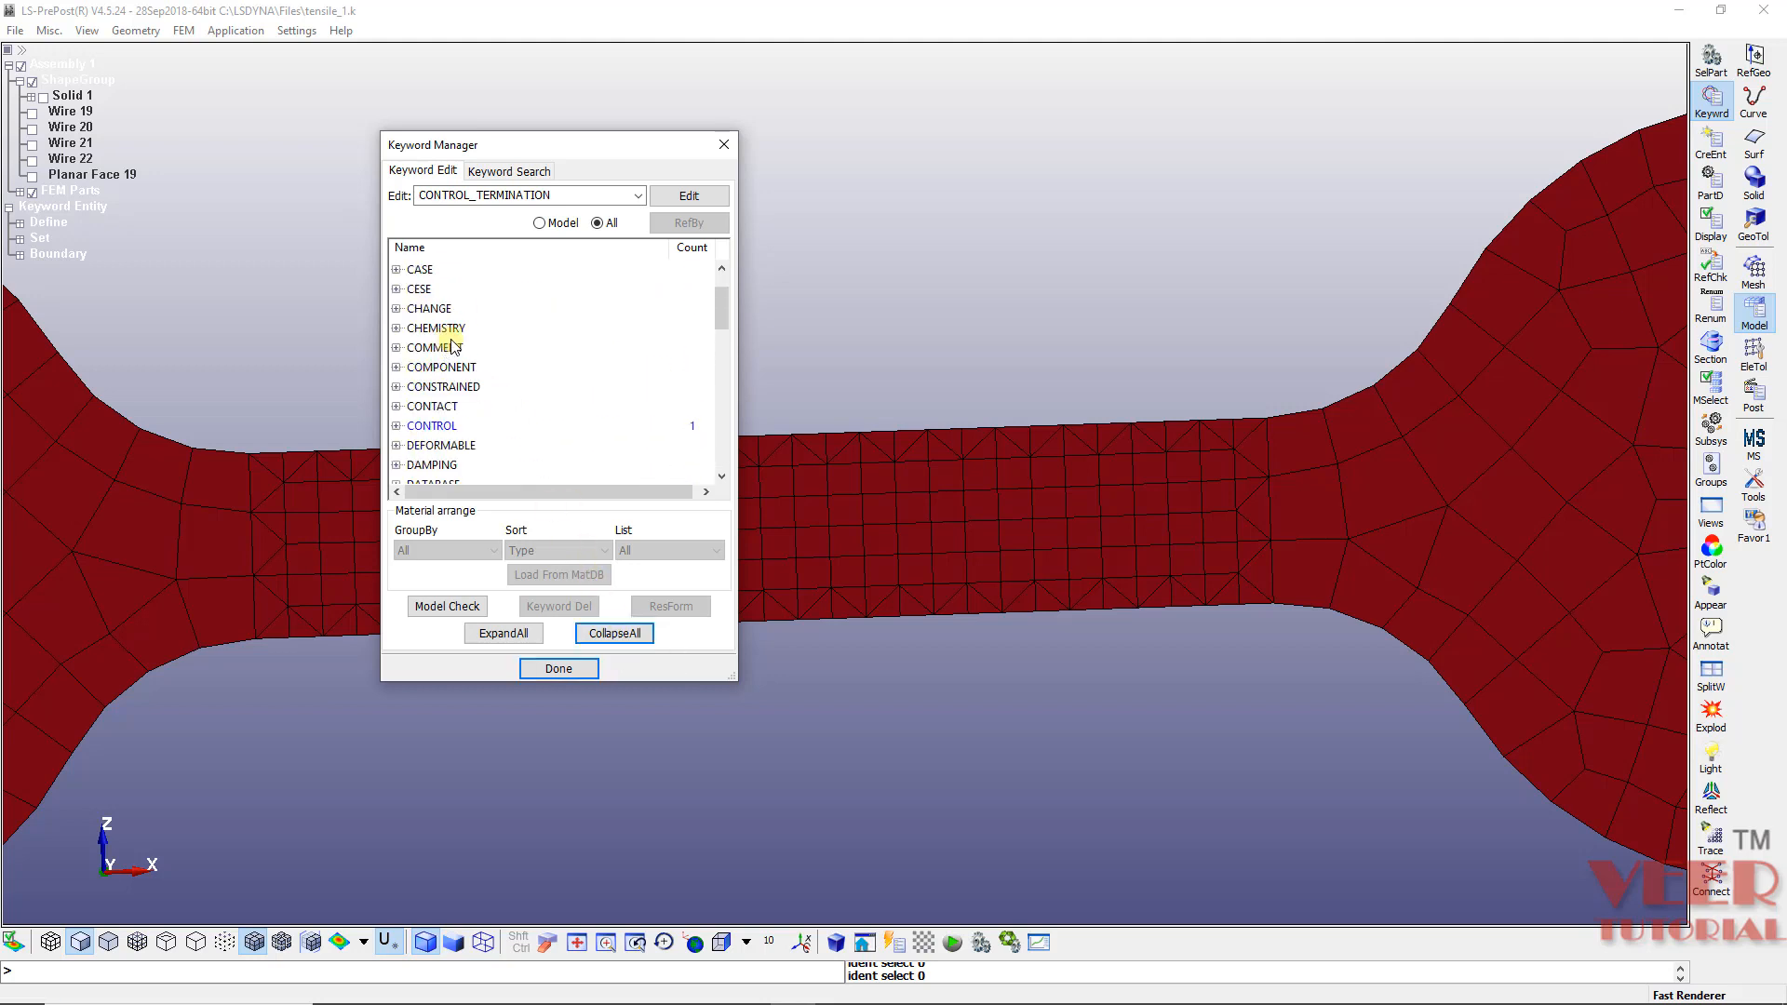
scroll(450, 337, down, 2)
click(395, 389)
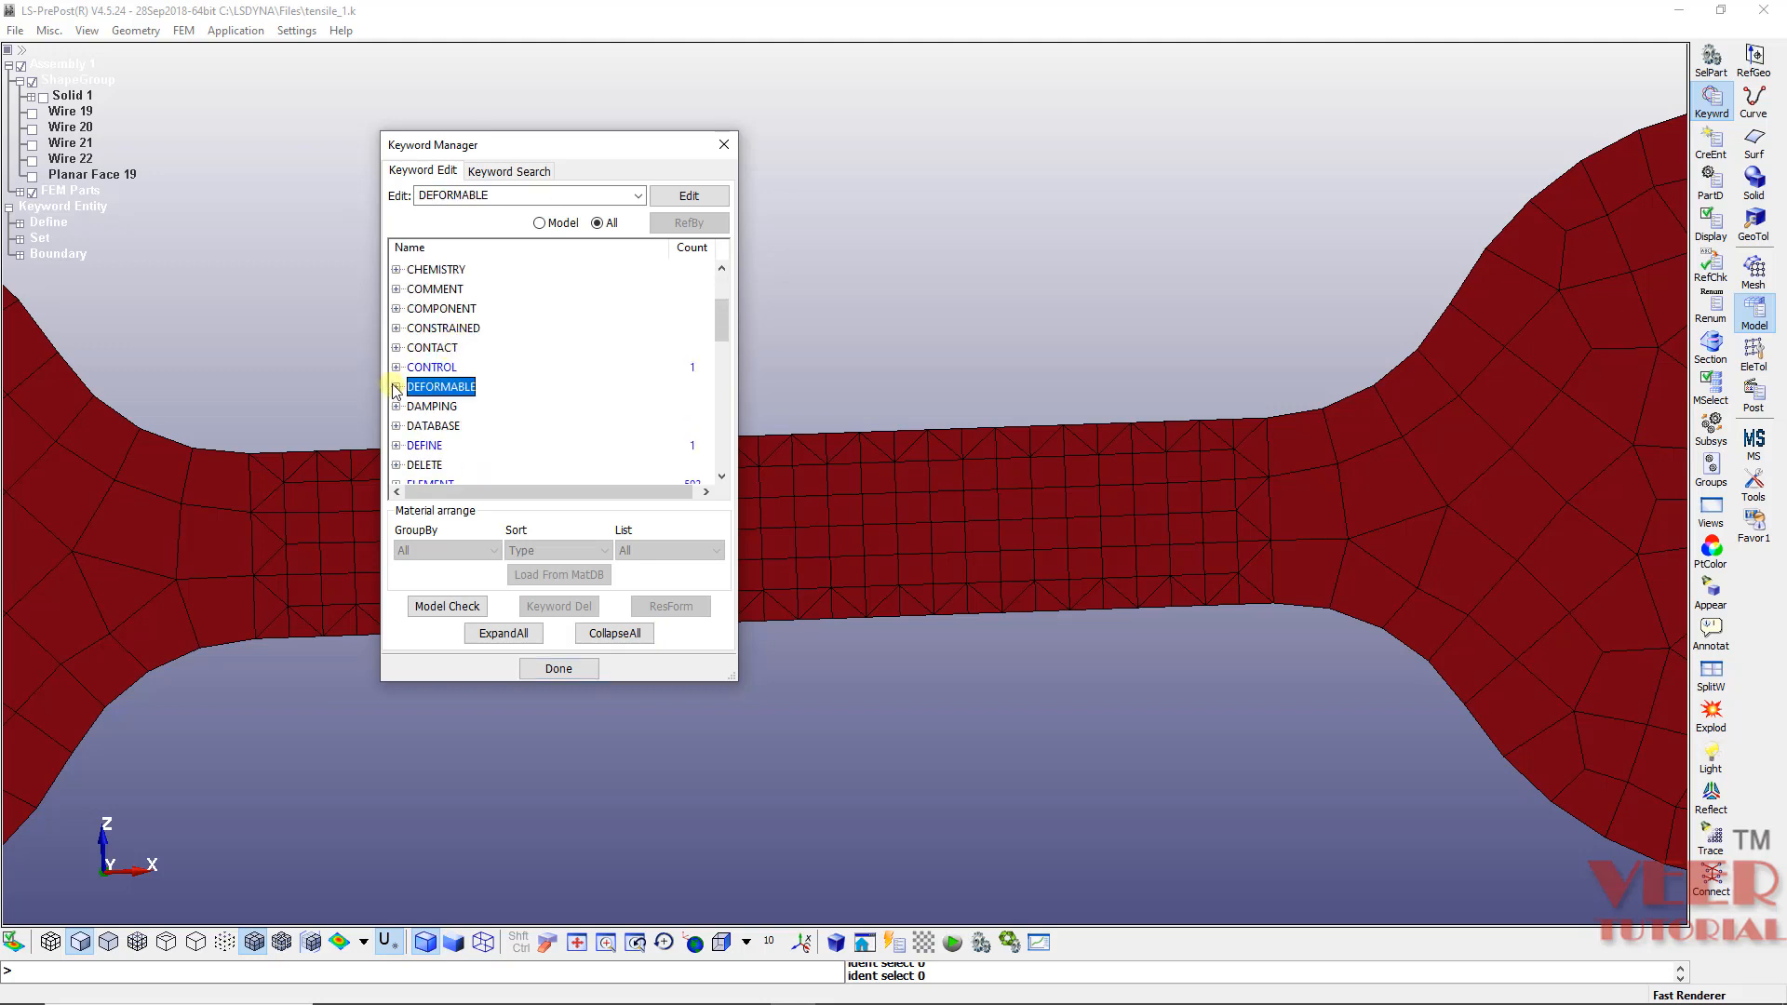
click(396, 425)
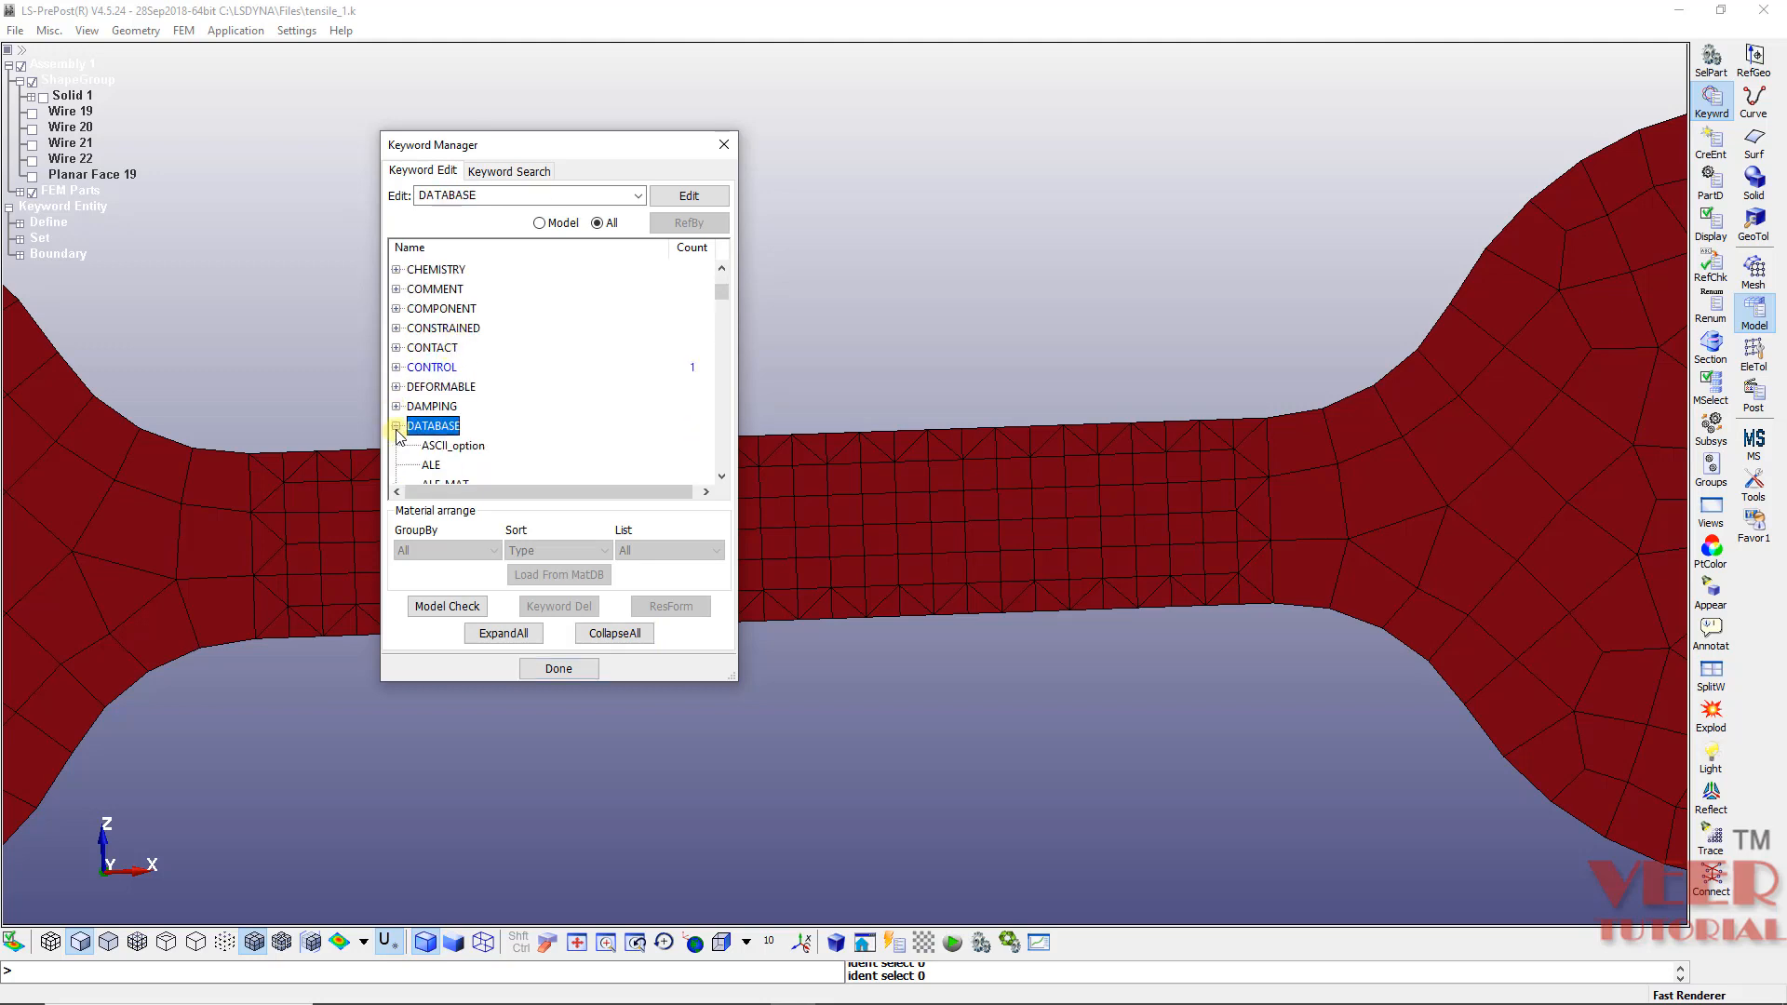
Step: Create a DATABASE_BINARY_D3PLOT keyword with output interval DT 0.01, accept it and close its input form
scroll(485, 410, down, 3)
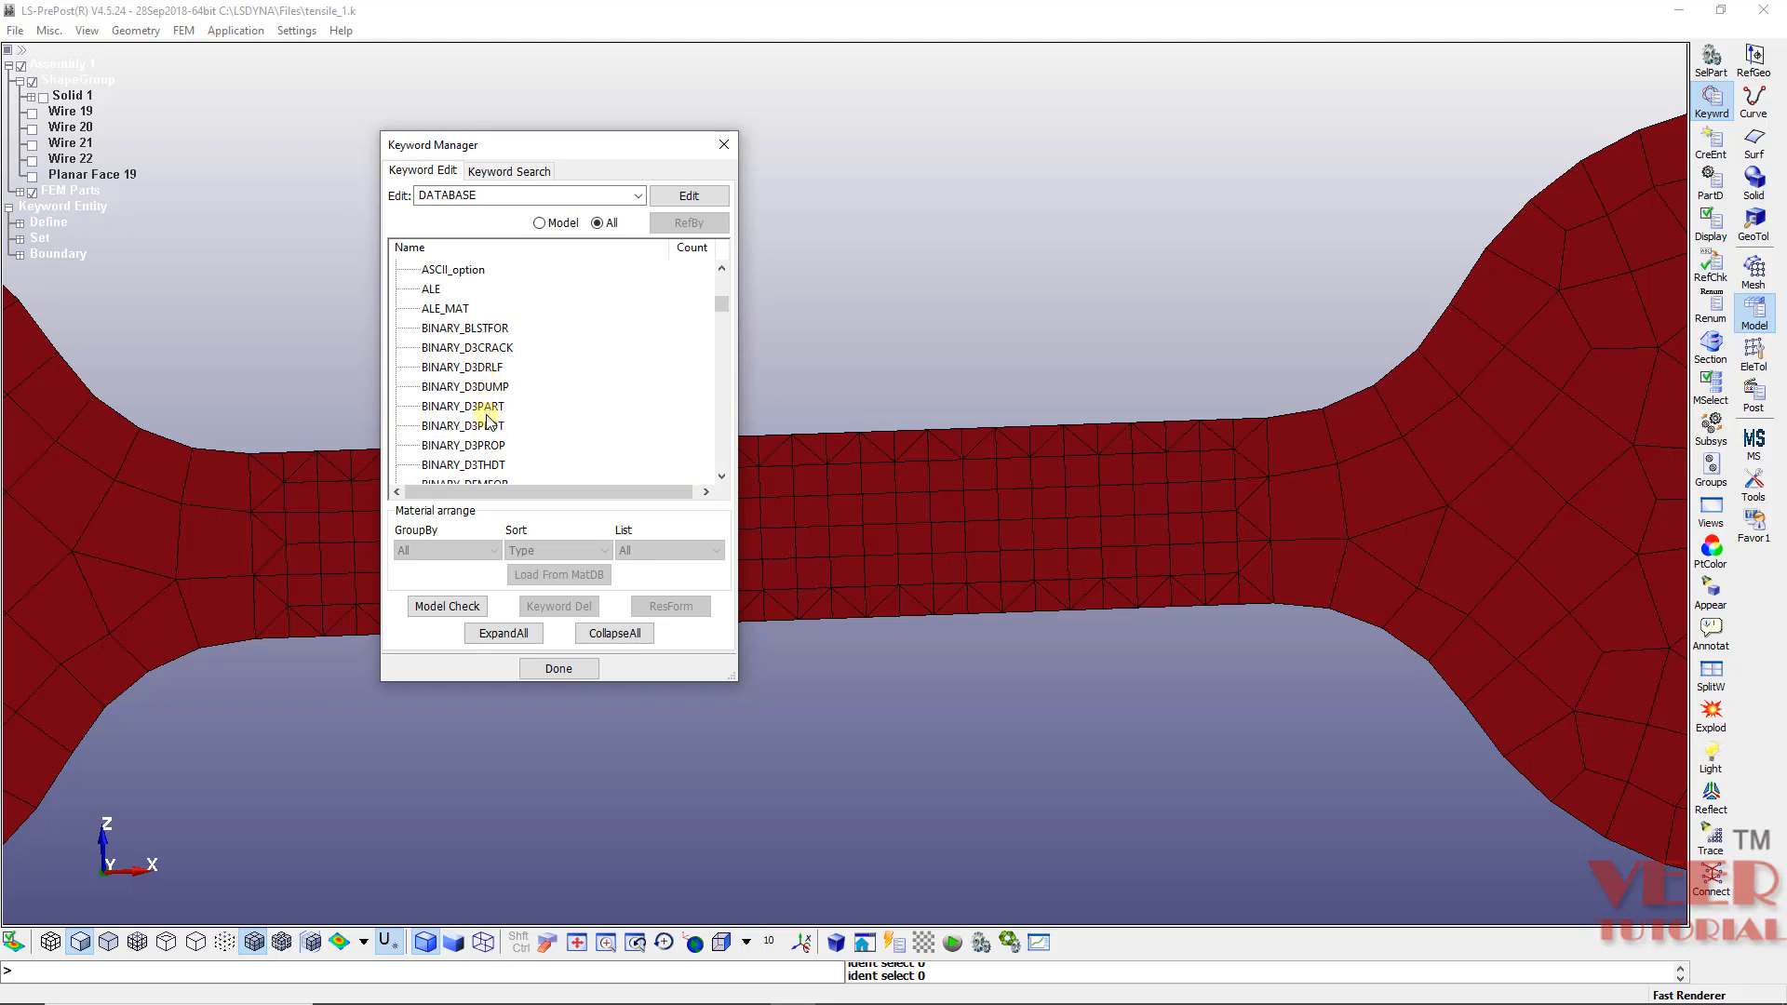
double_click(492, 426)
click(512, 427)
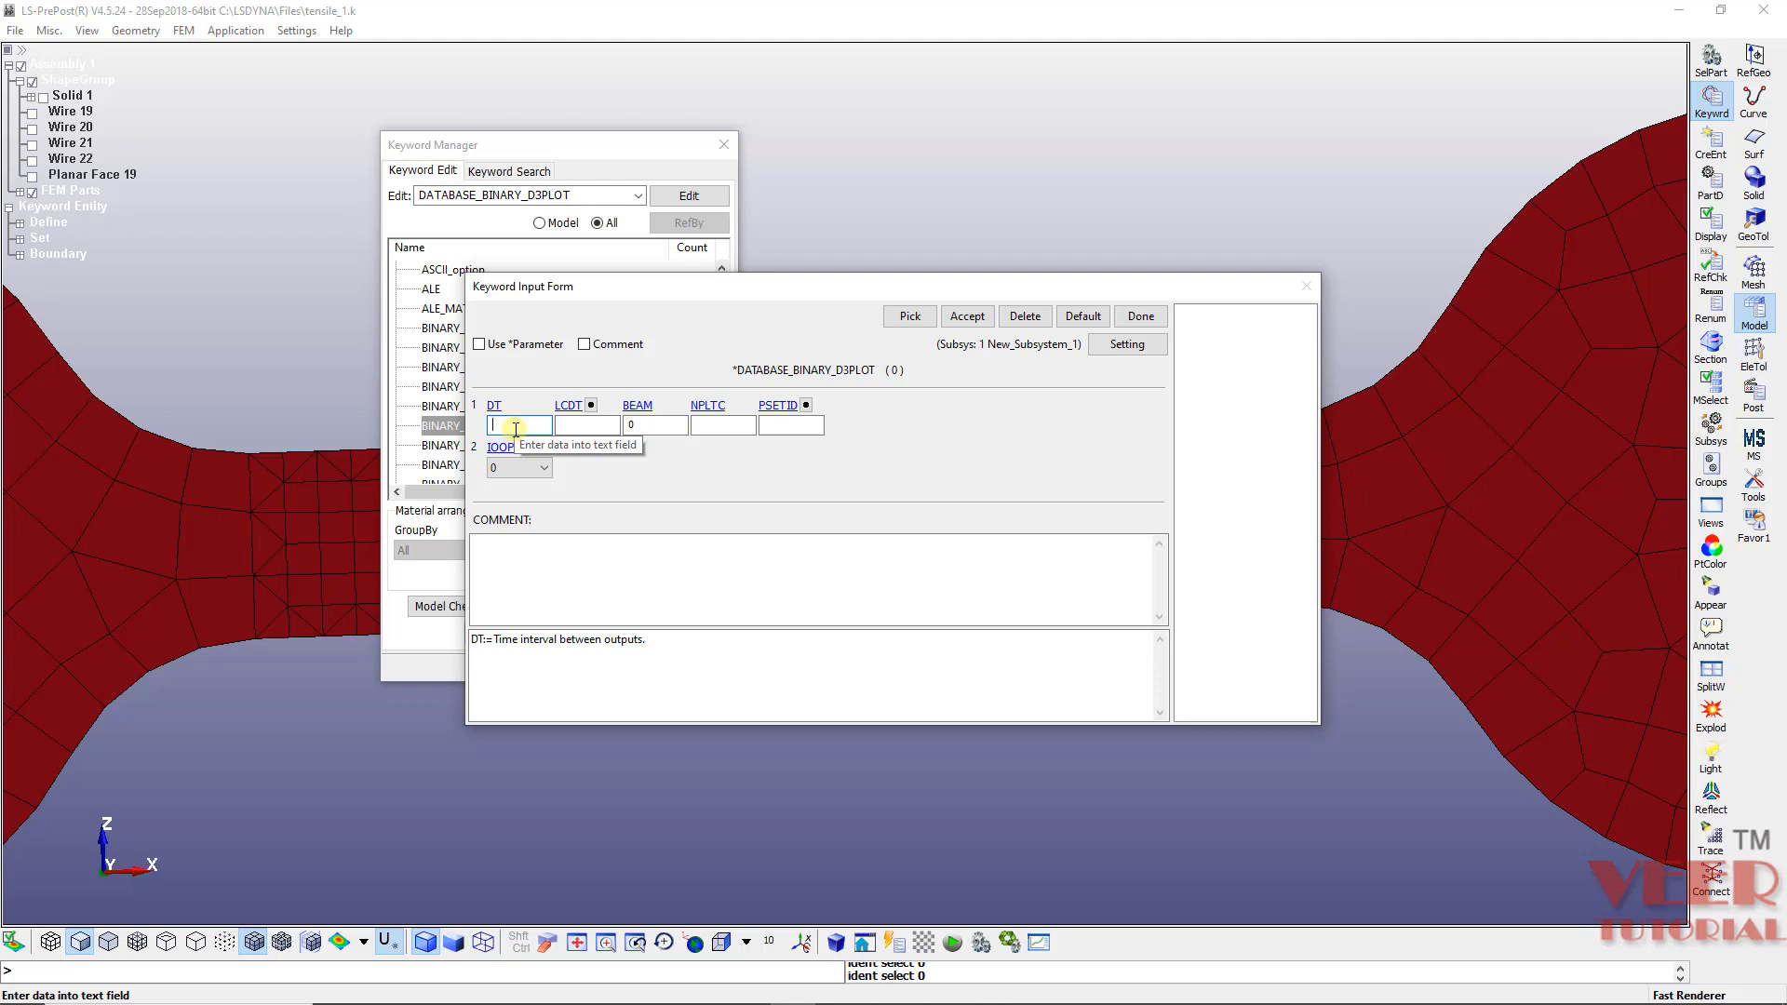
text(0.01)
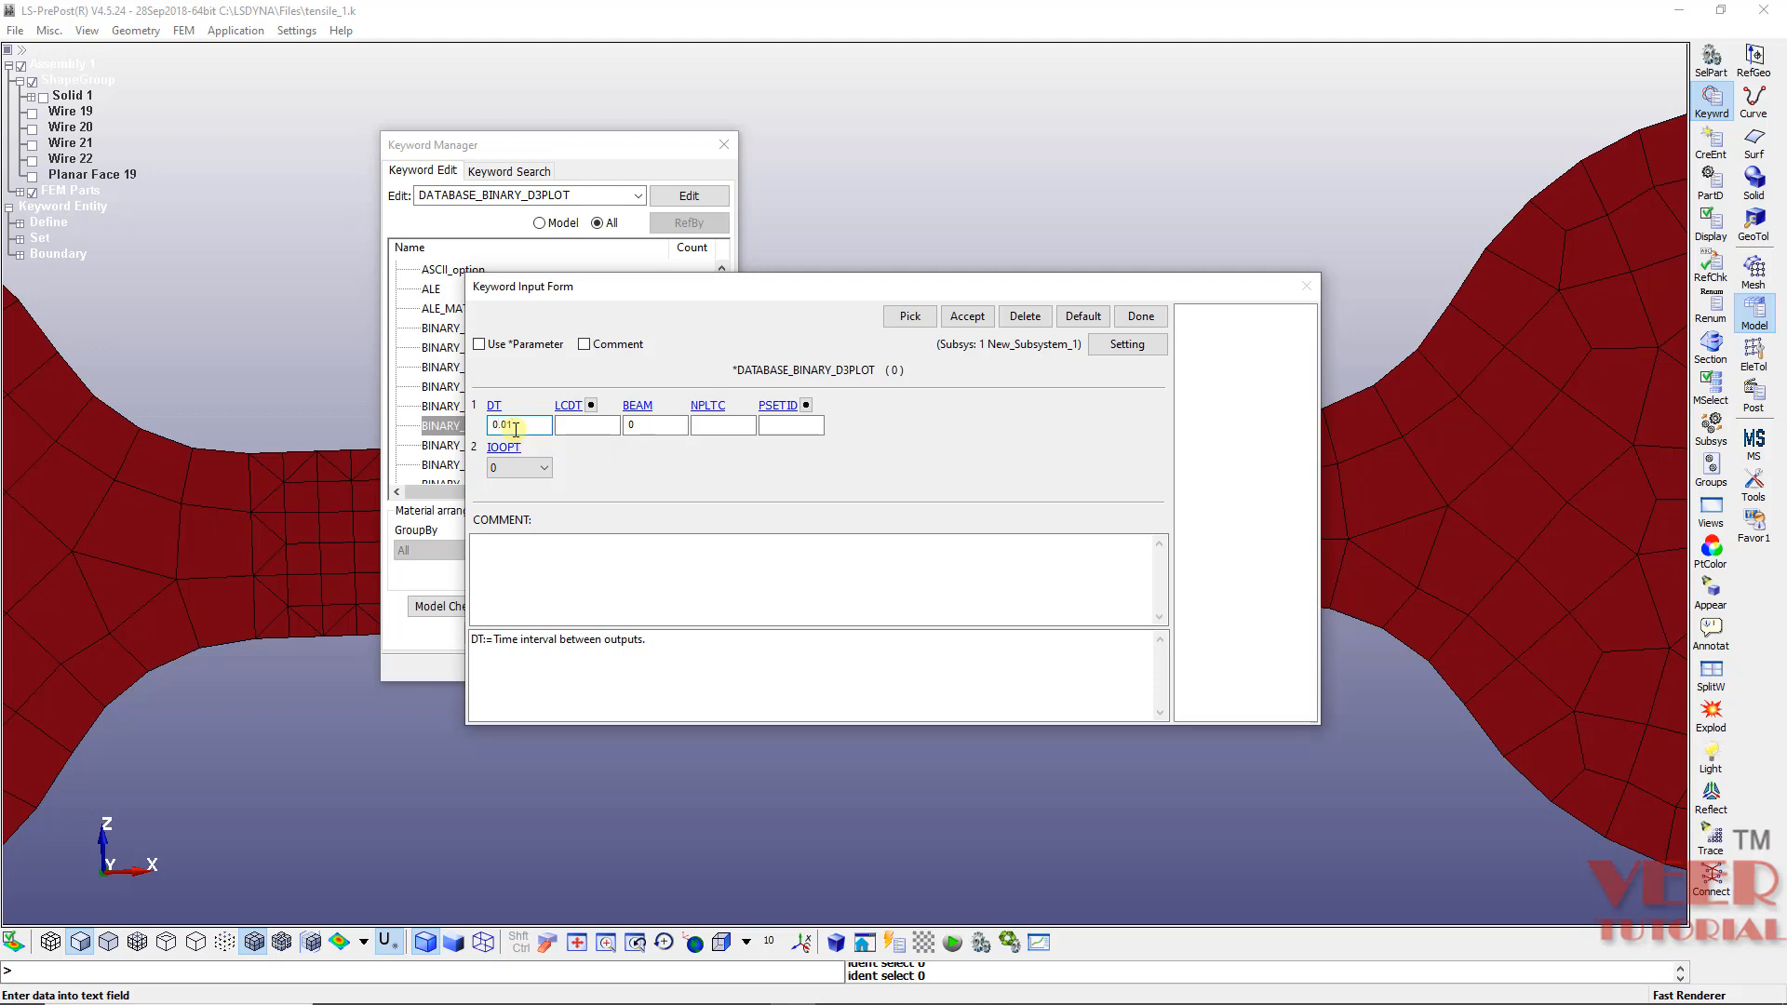
drag(526, 422, 456, 415)
click(964, 317)
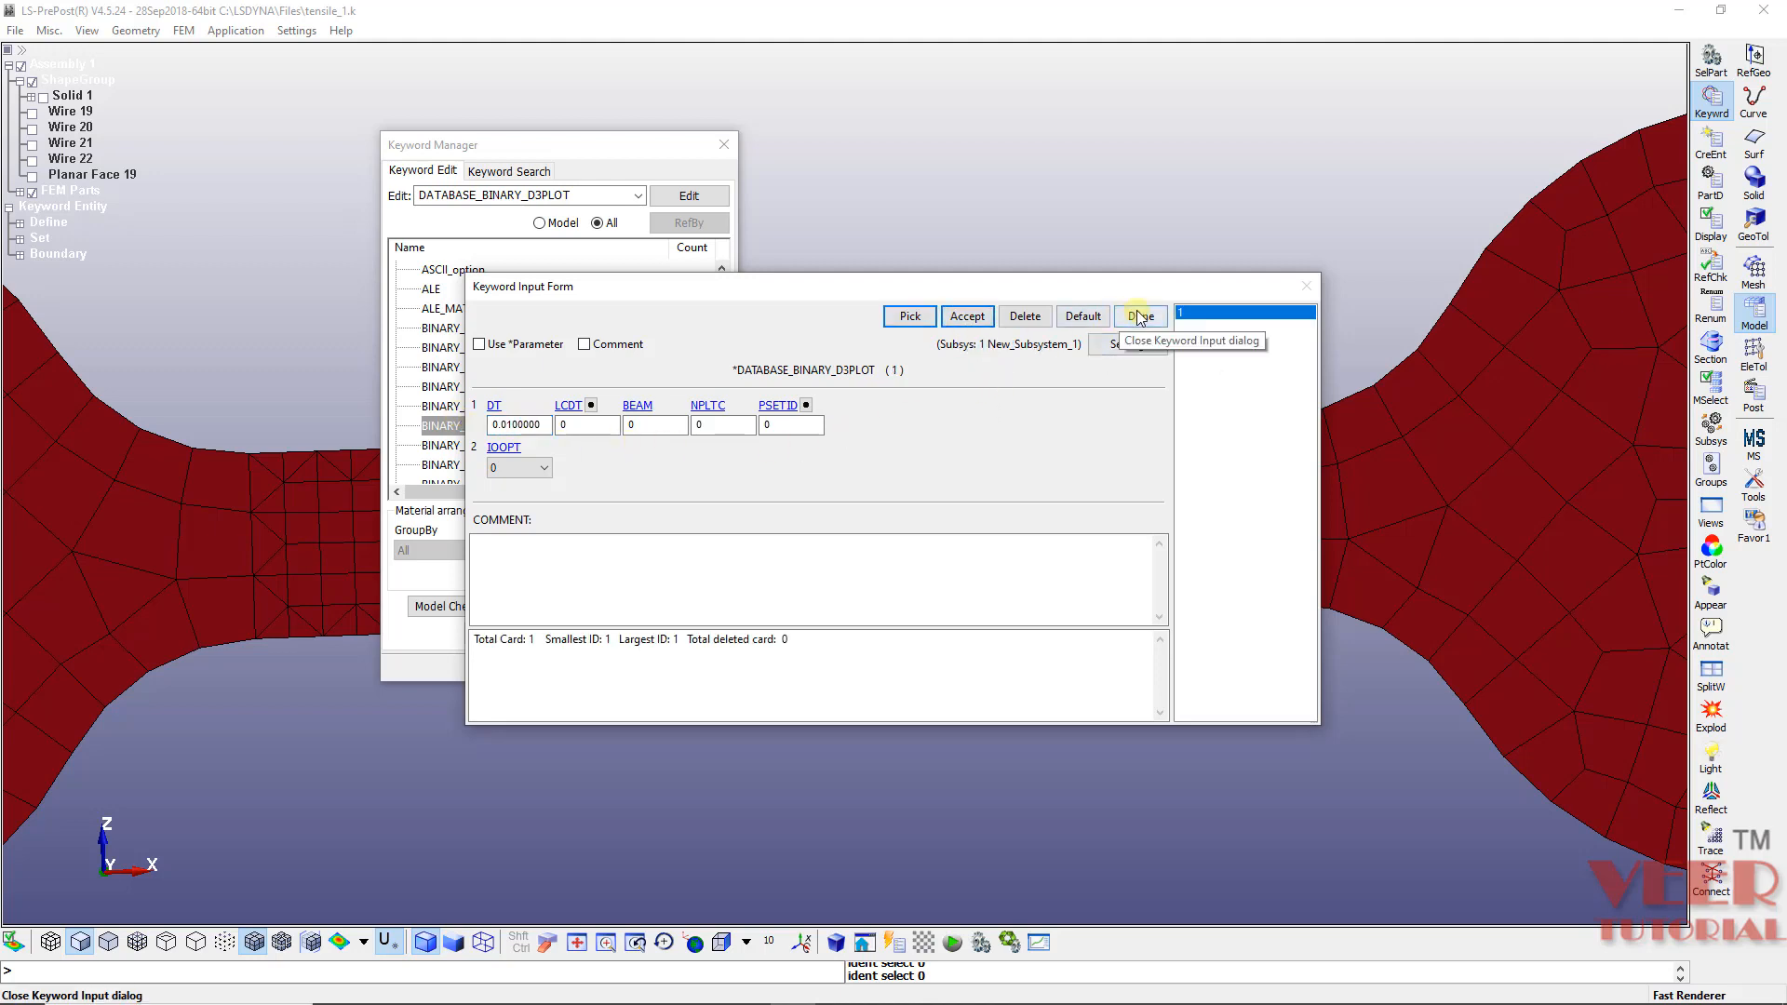
click(1140, 317)
Step: Set the default DT to 0.01 in the DATABASE ASCII_option form and enable the ELOUT and GLSTAT outputs
scroll(507, 391, up, 2)
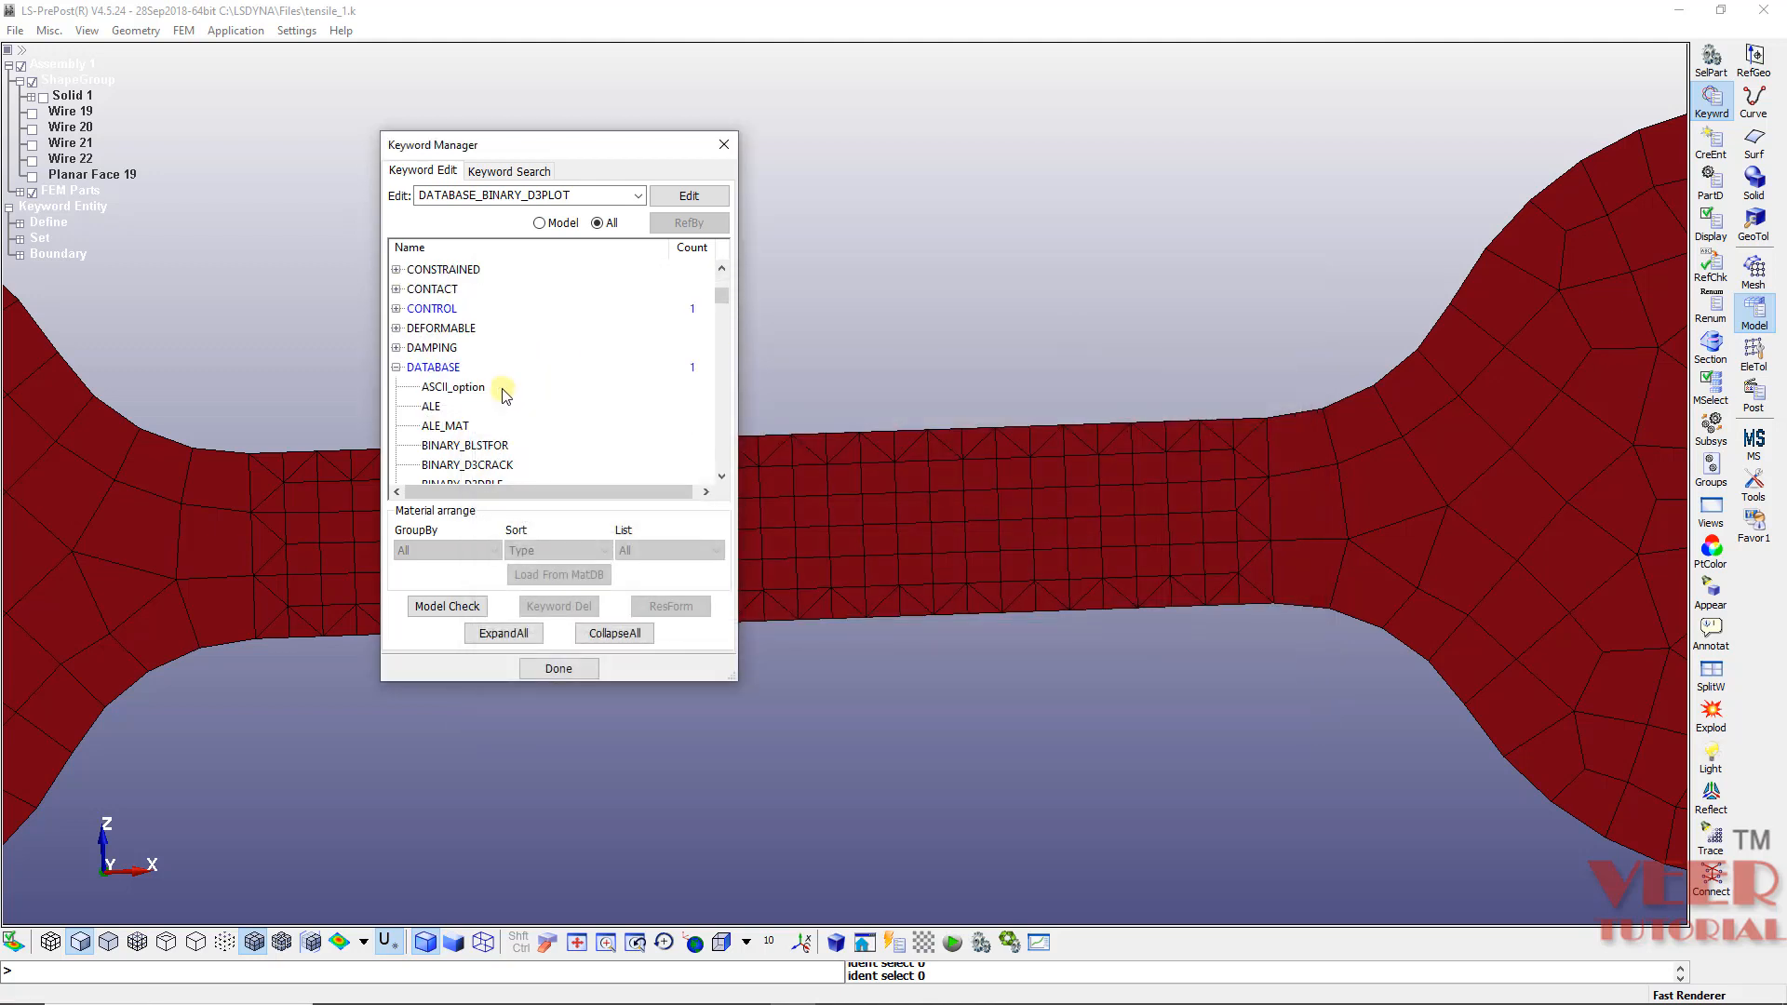
double_click(455, 387)
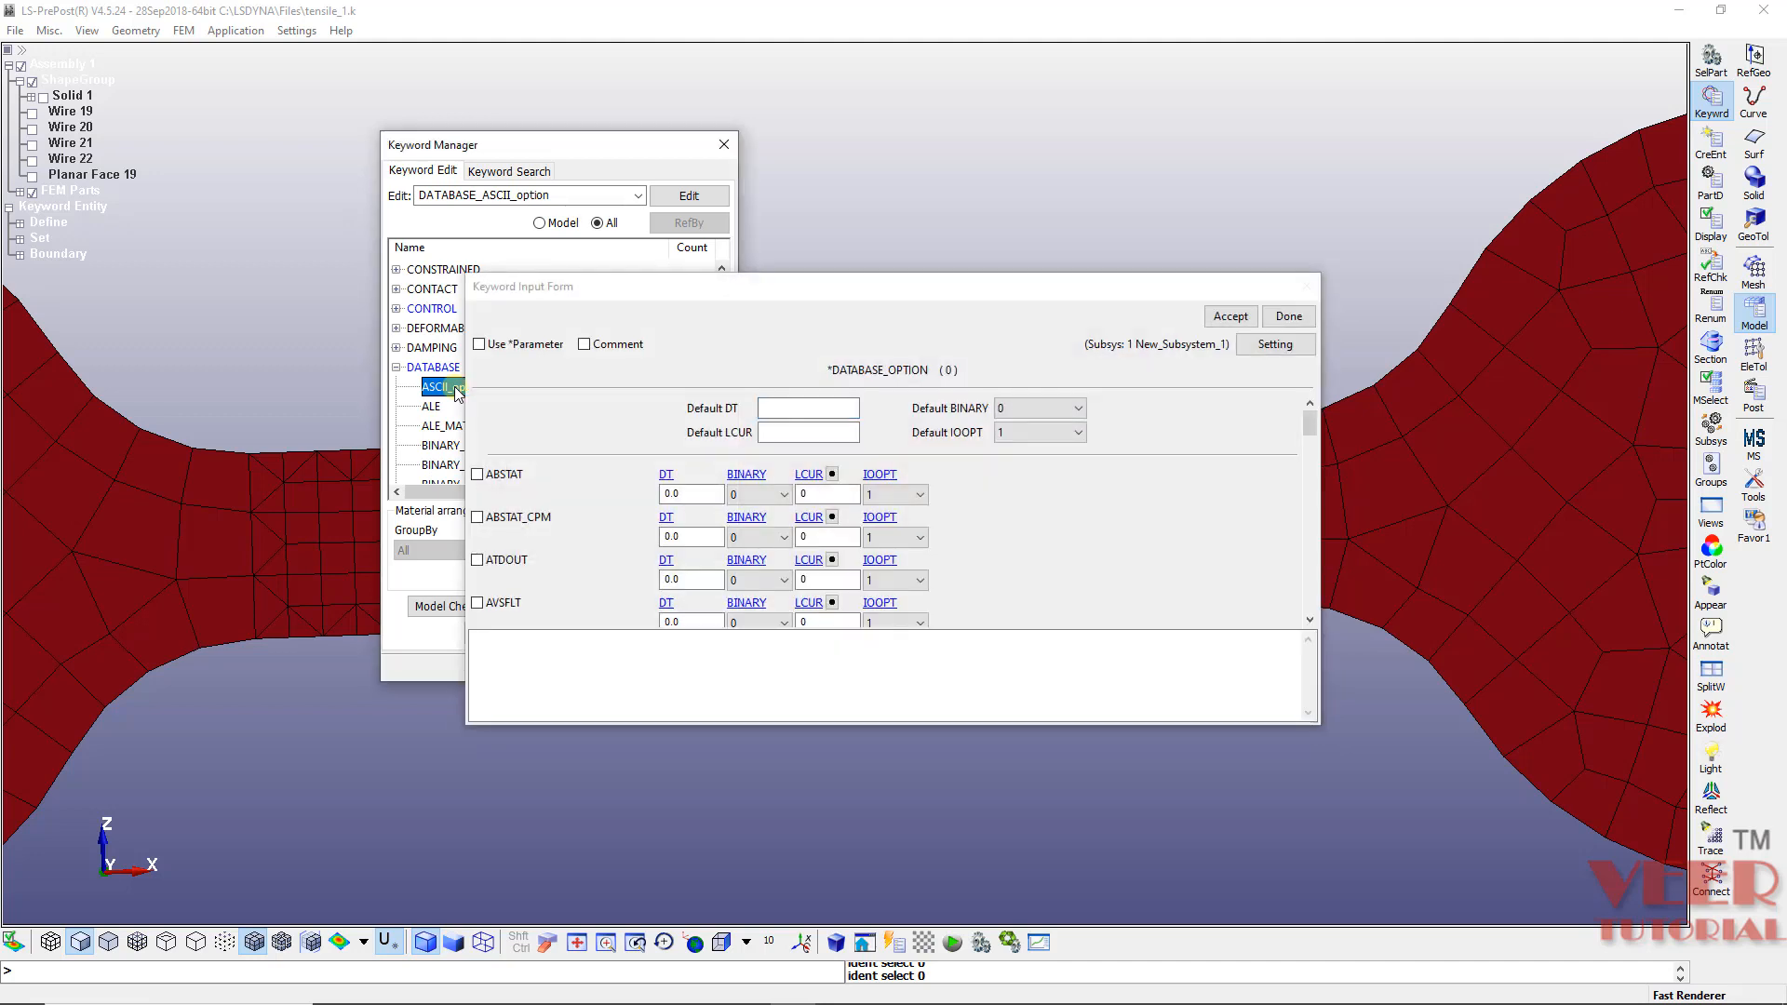
click(795, 409)
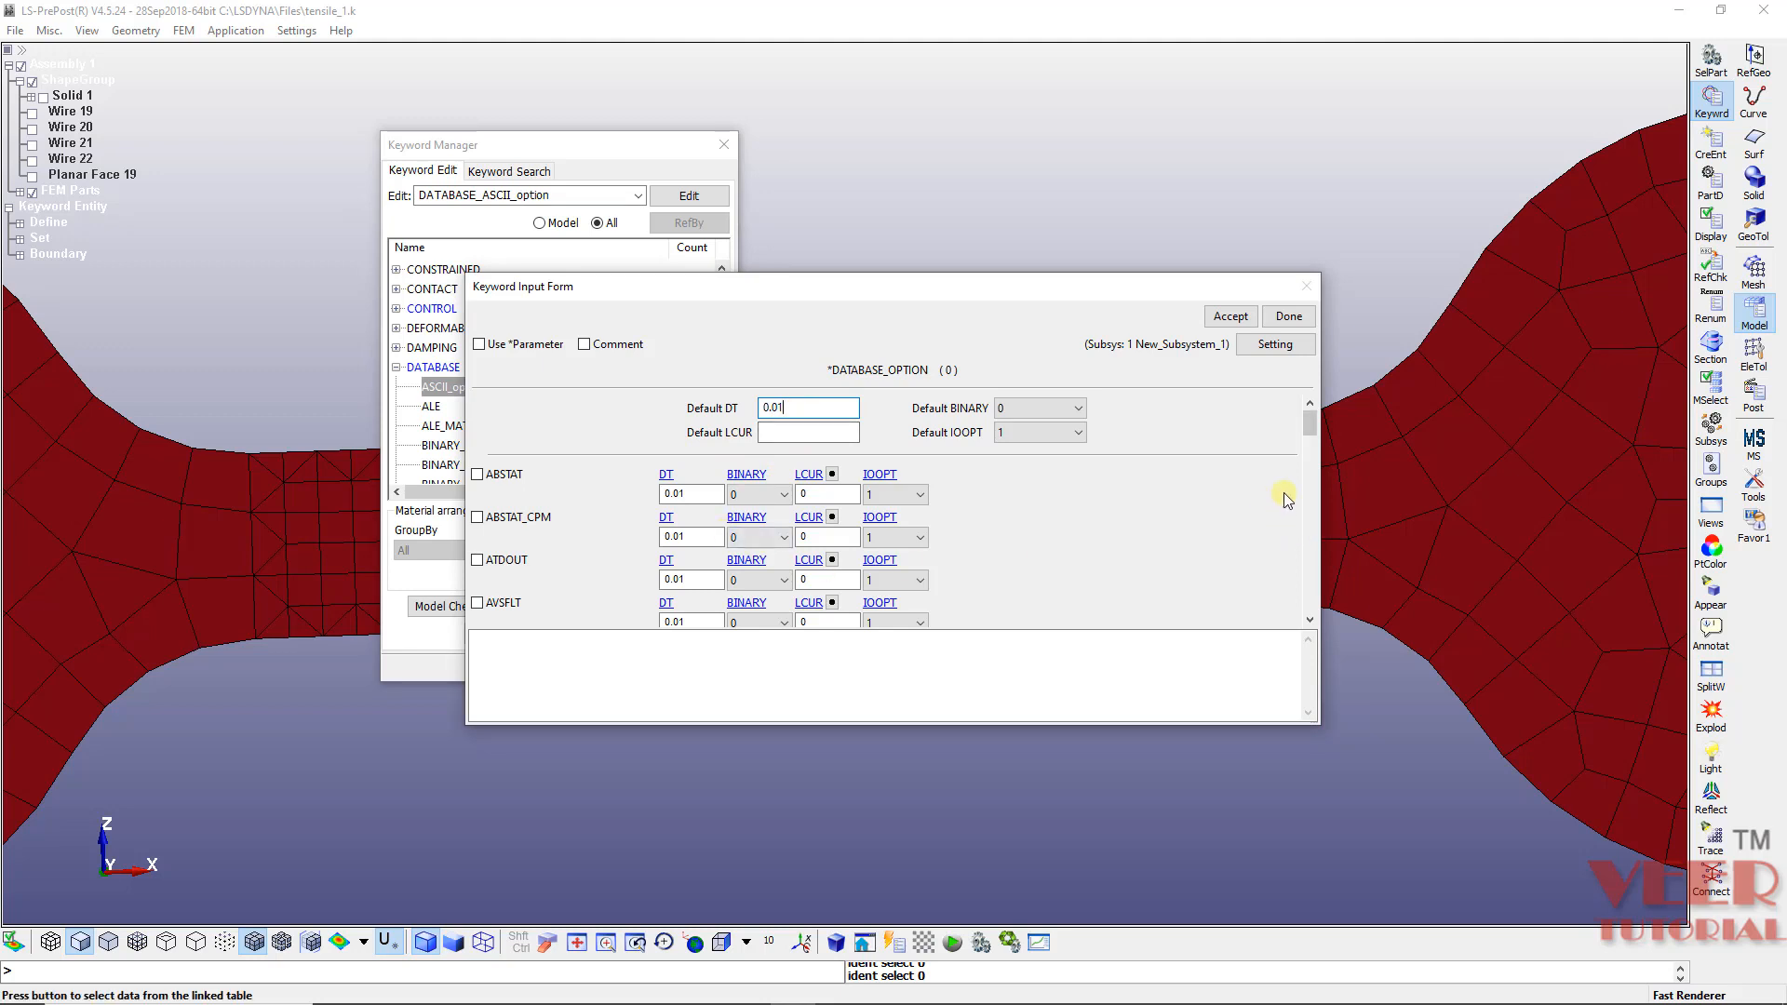
click(1311, 619)
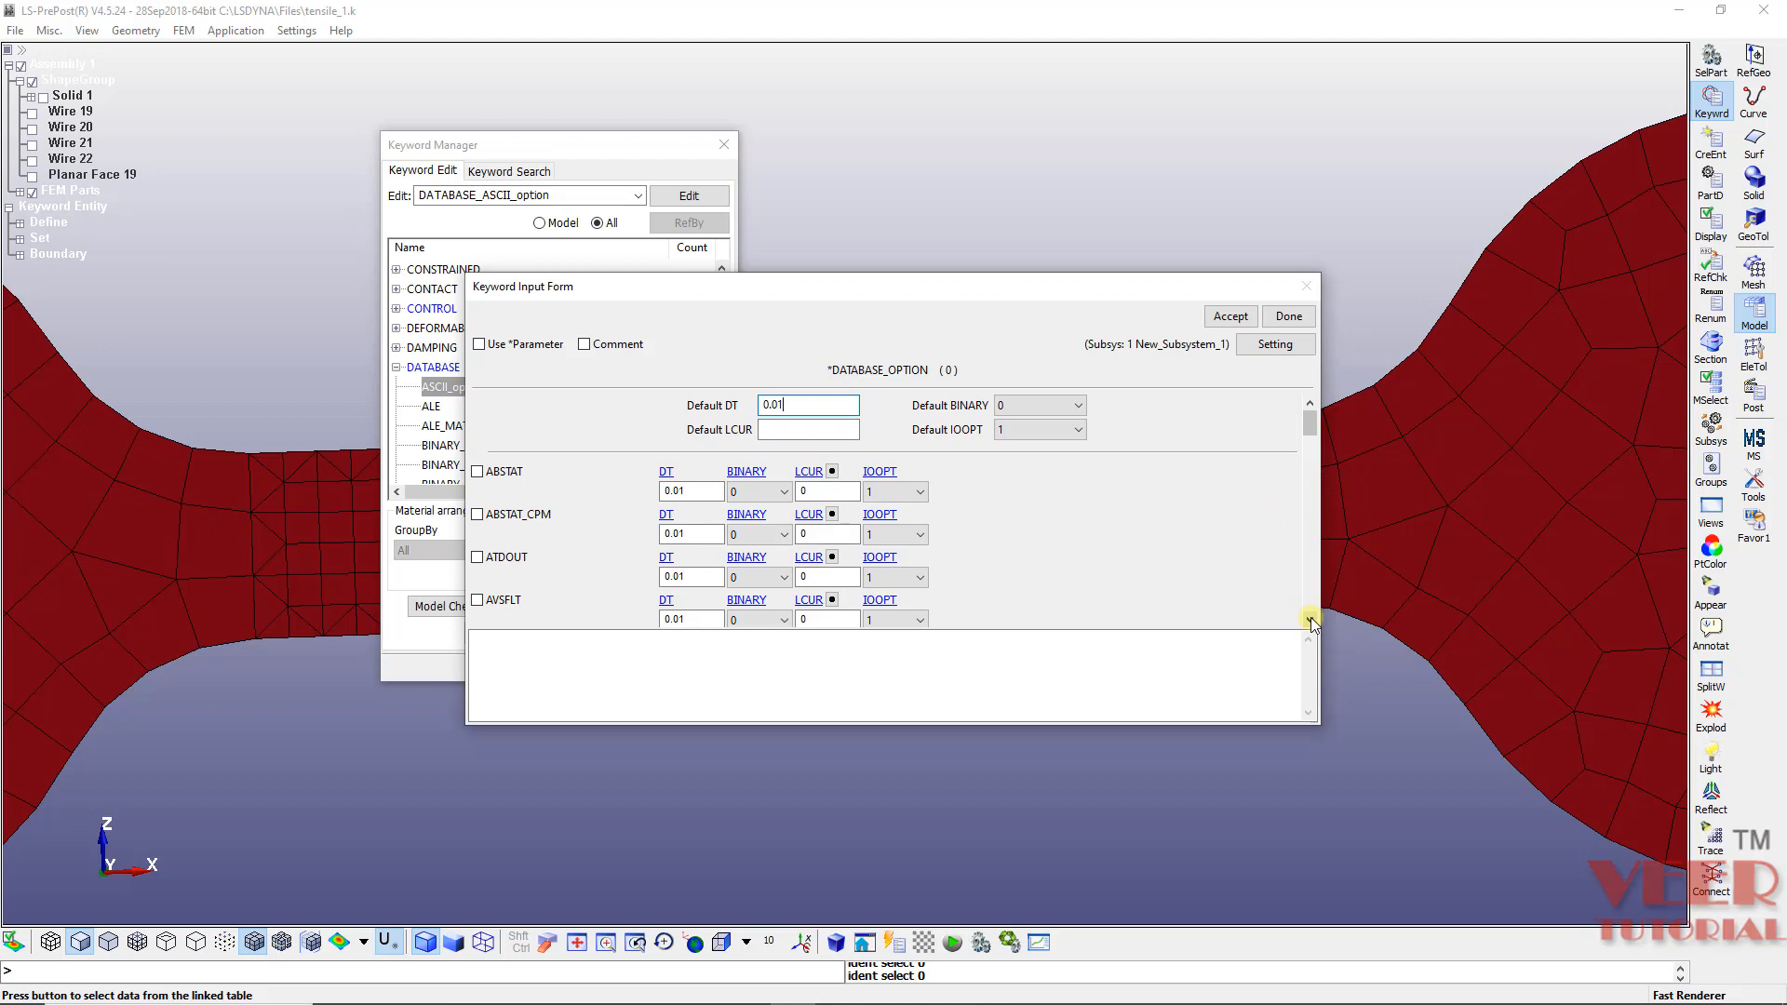
drag(1309, 425, 1320, 467)
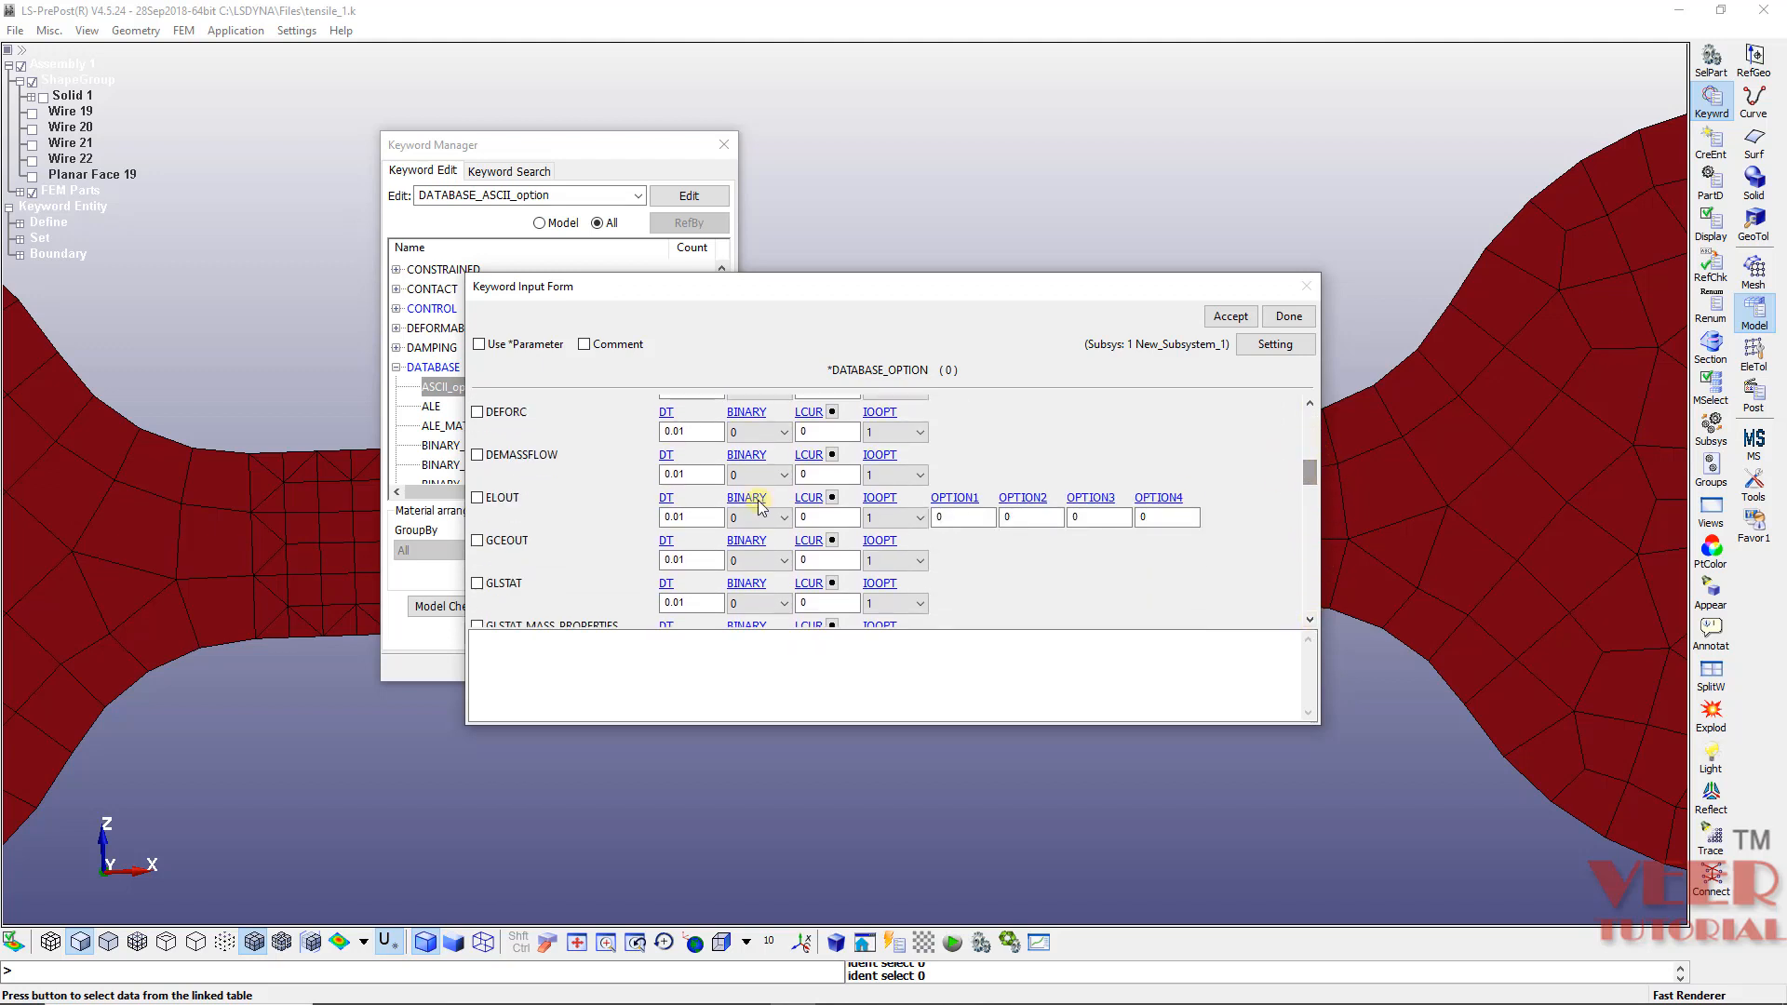
click(478, 498)
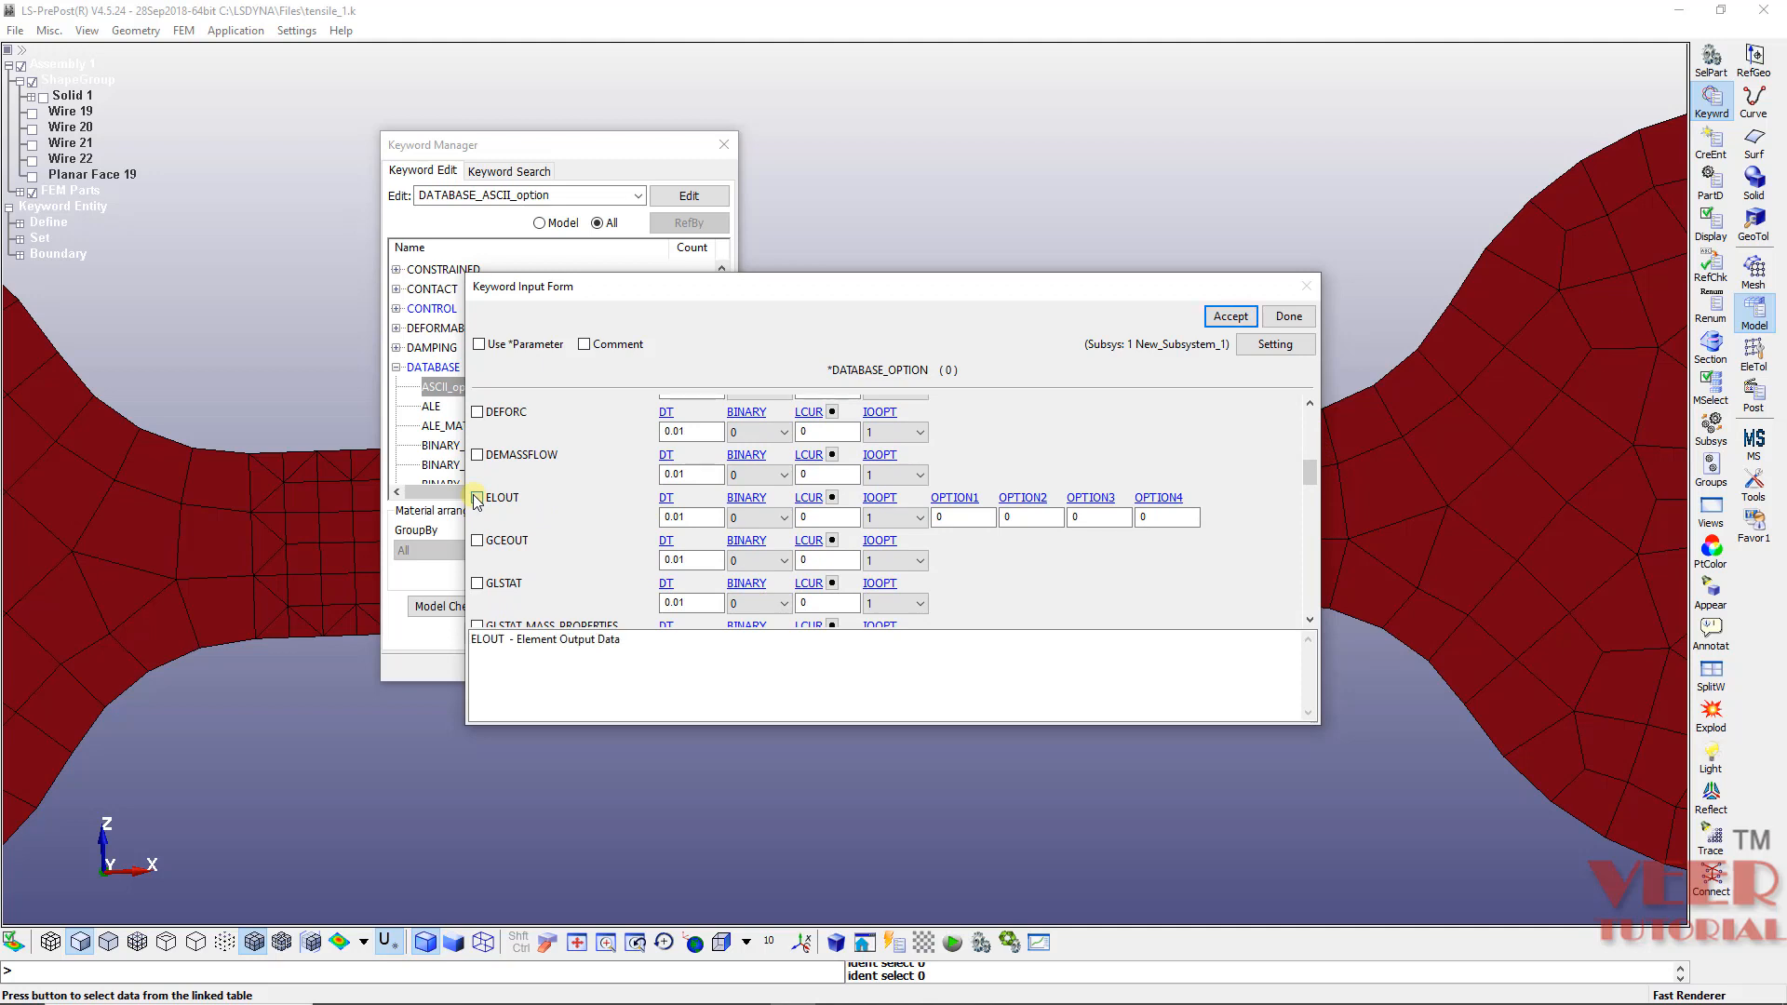
click(482, 586)
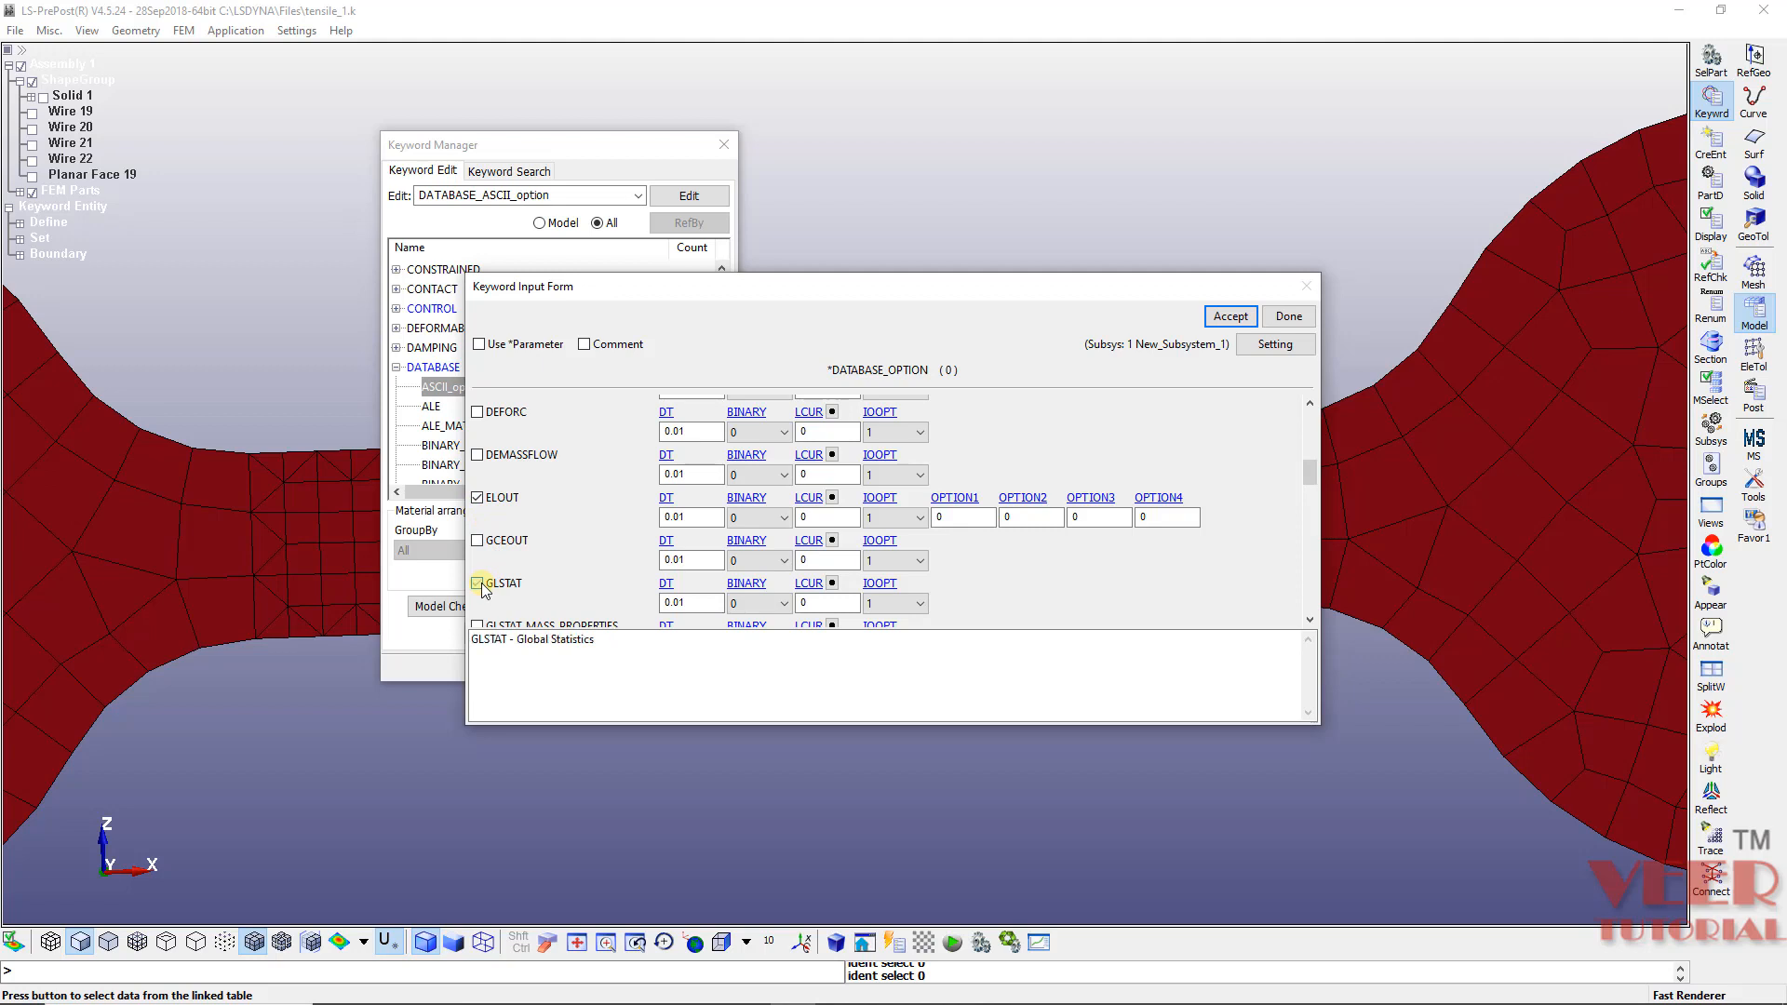
Step: Enable the MATSUM output as well, accept the ASCII database options and close the form and the Keyword Manager
click(1312, 618)
click(1312, 618)
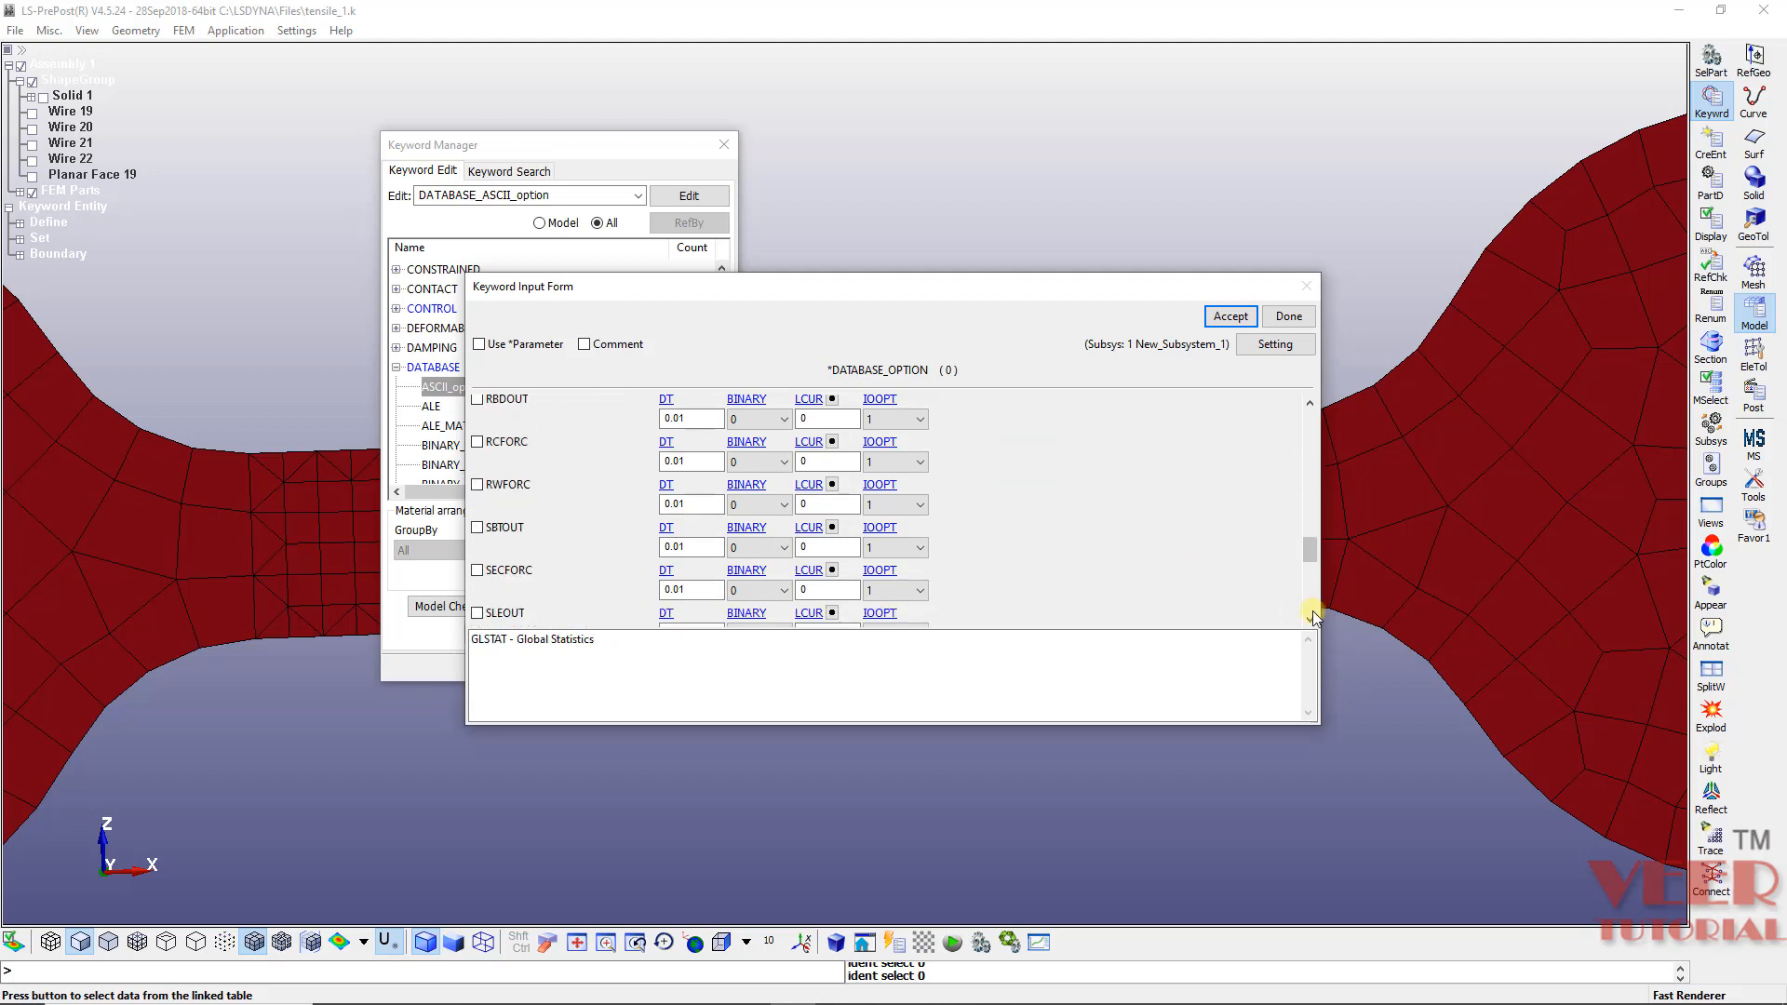
click(1310, 407)
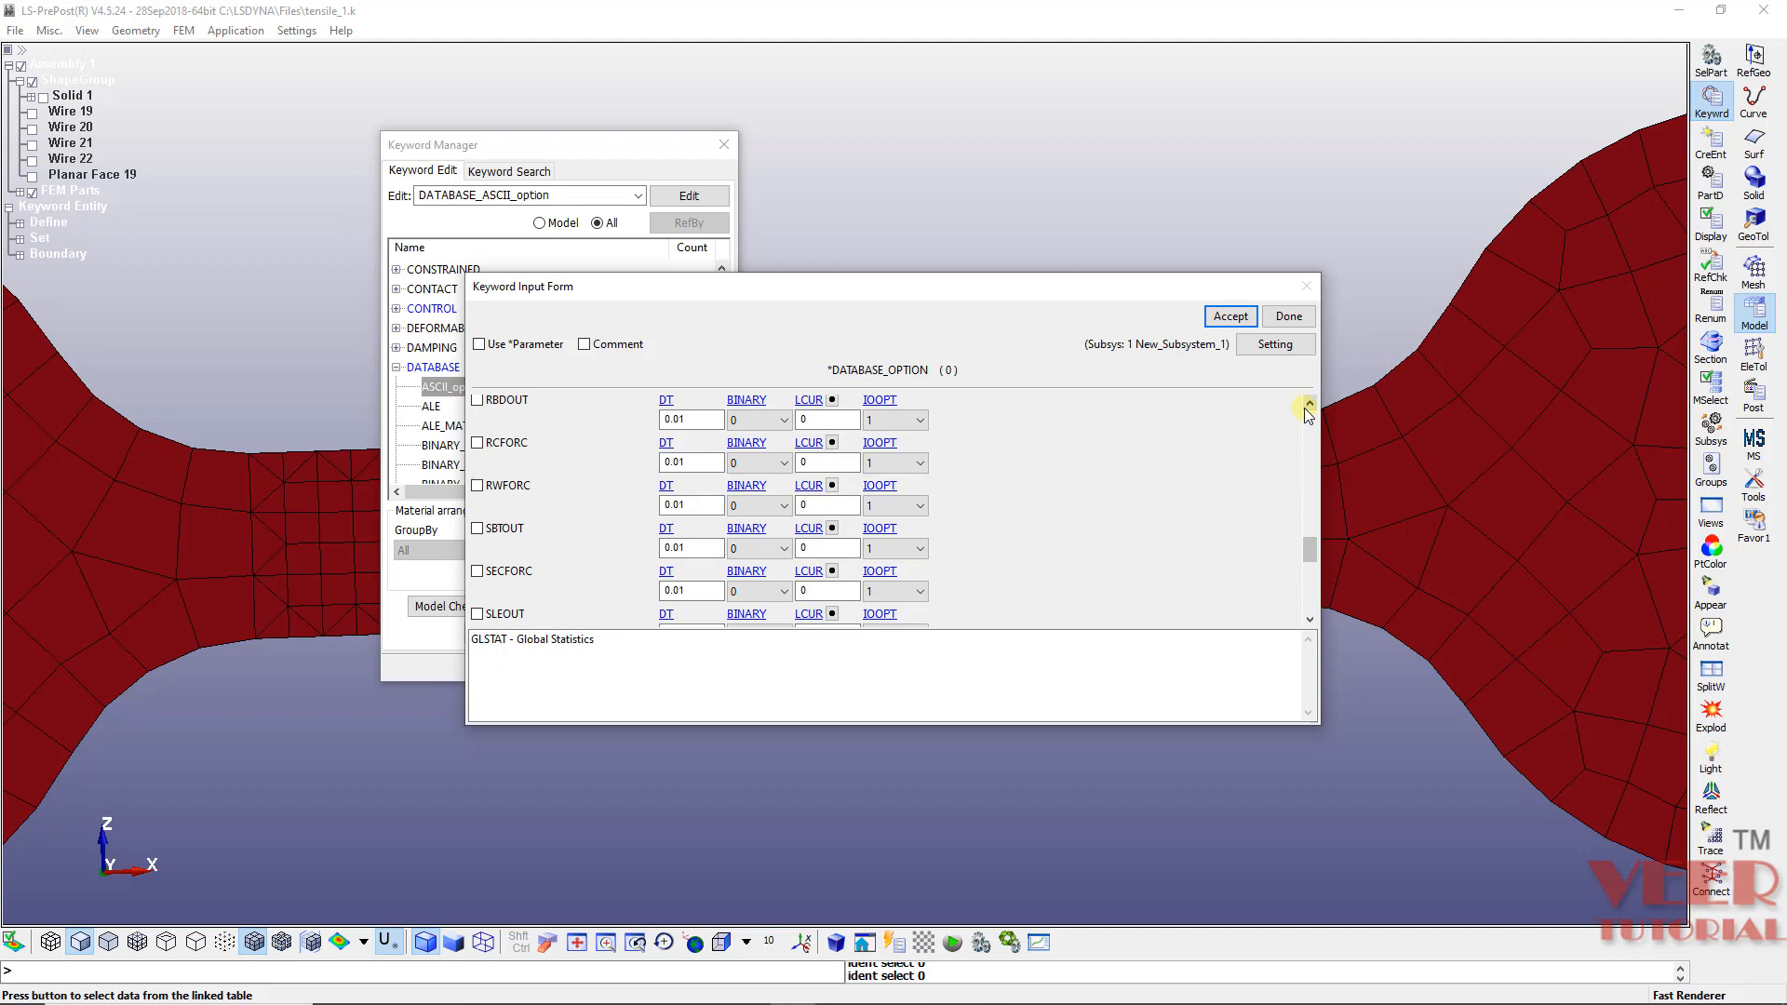
click(1310, 407)
click(1310, 406)
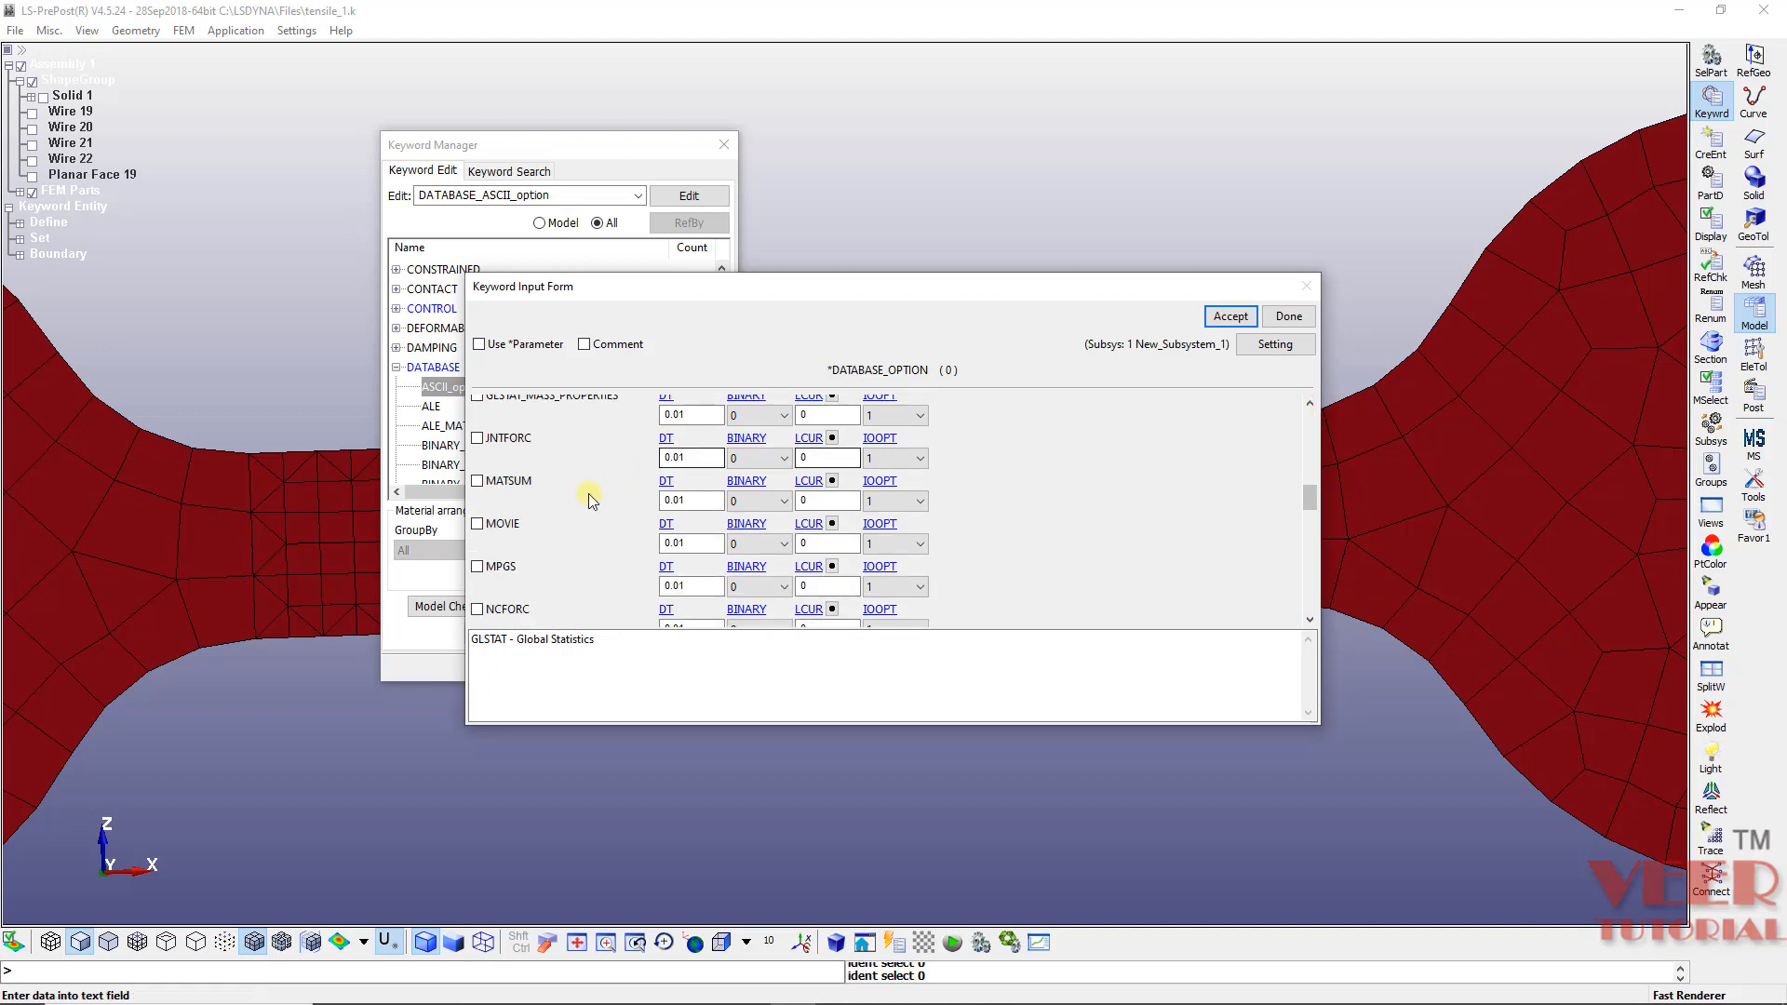
click(478, 481)
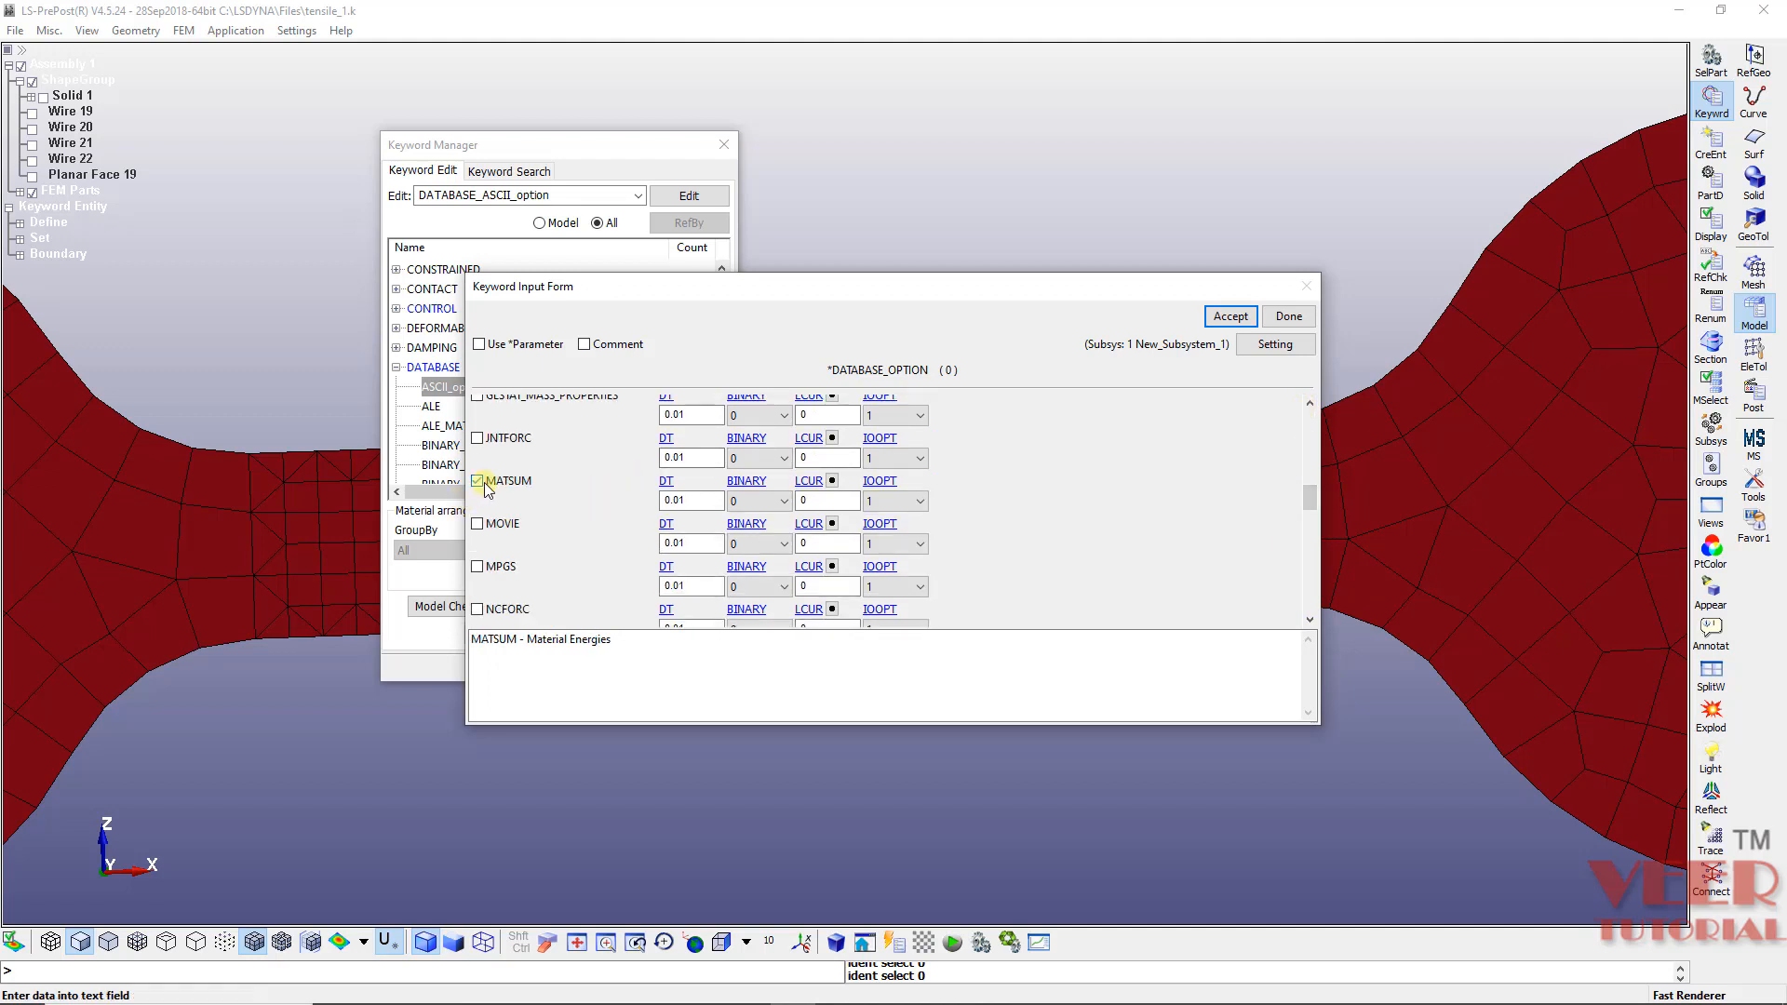
click(1231, 316)
click(1290, 317)
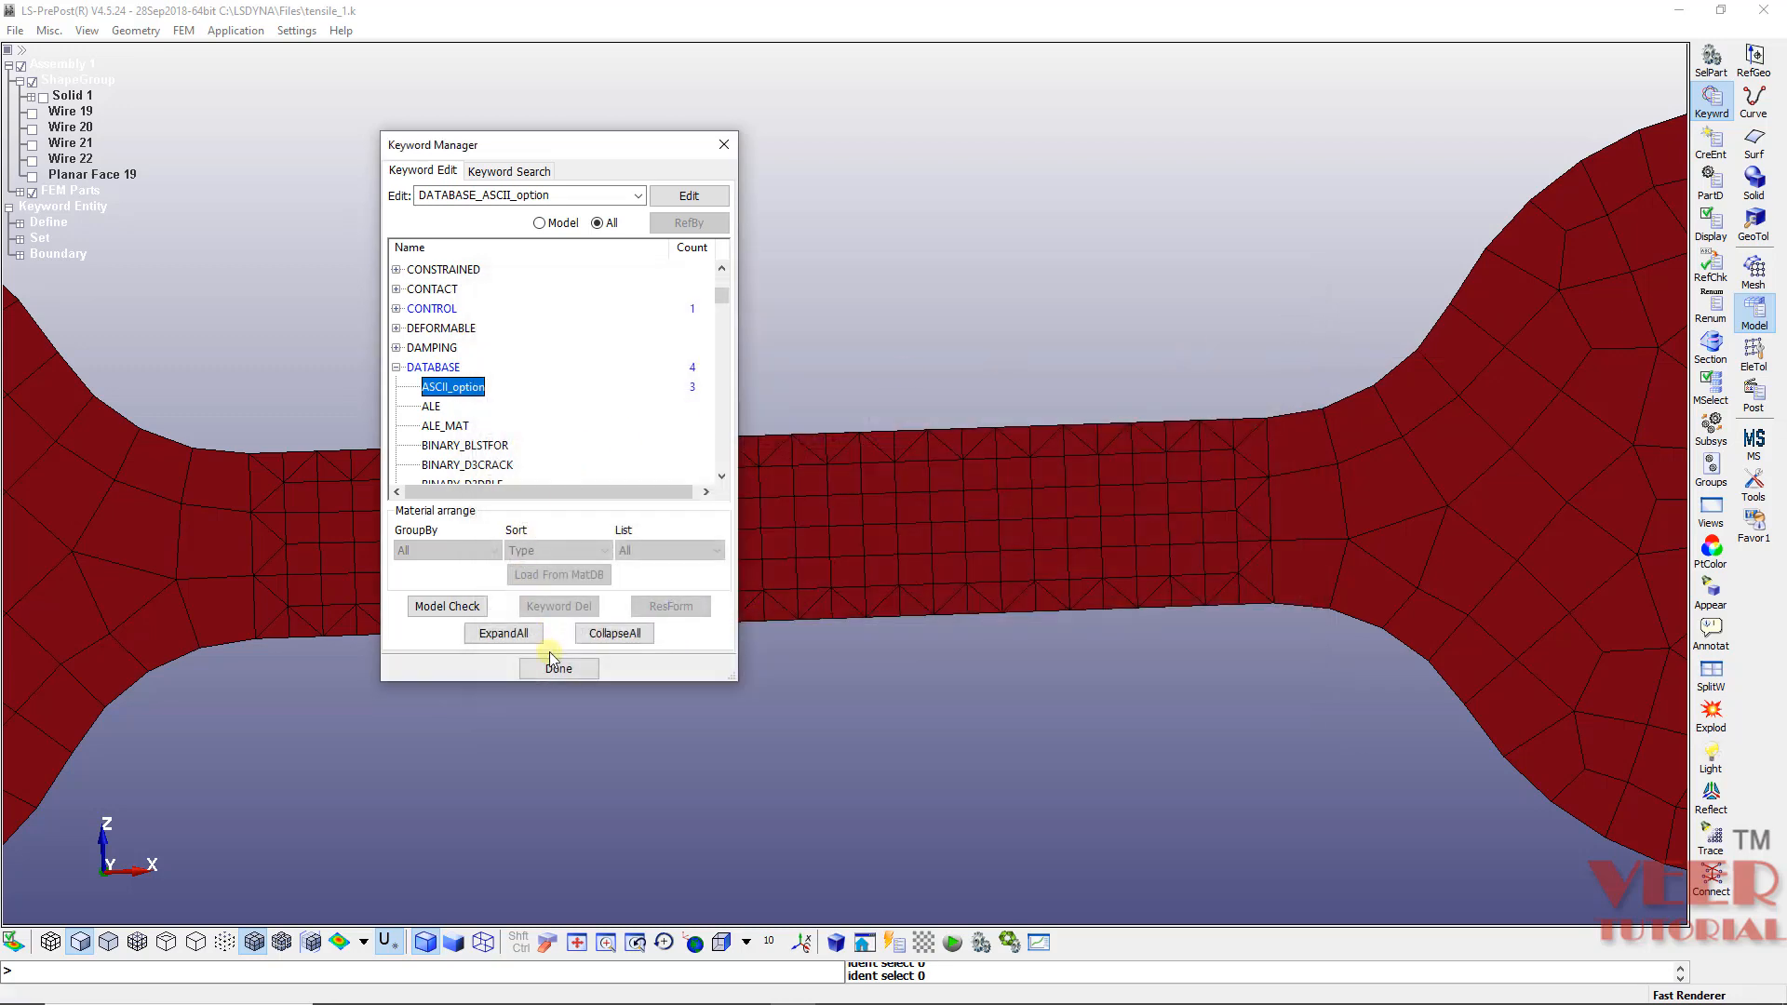
click(559, 668)
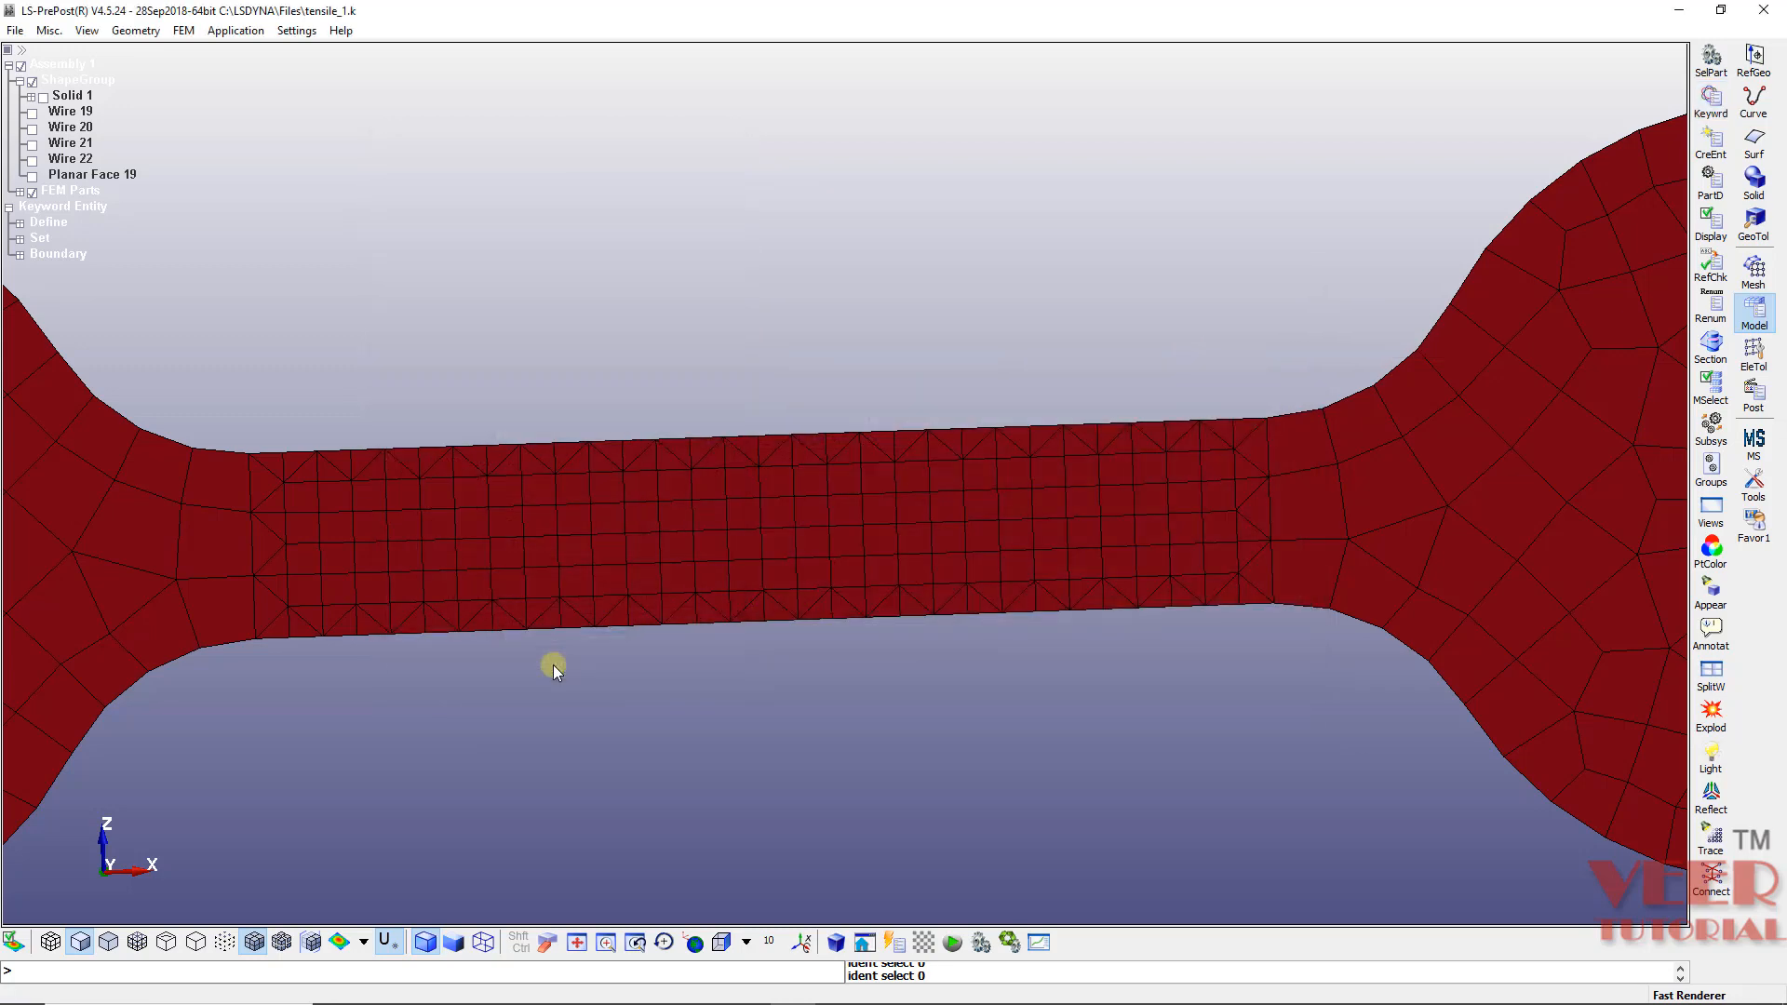
Step: Reopen the Keyword Manager and open the DATABASE_HISTORY_SHELL input form
scroll(1315, 183, up, 2)
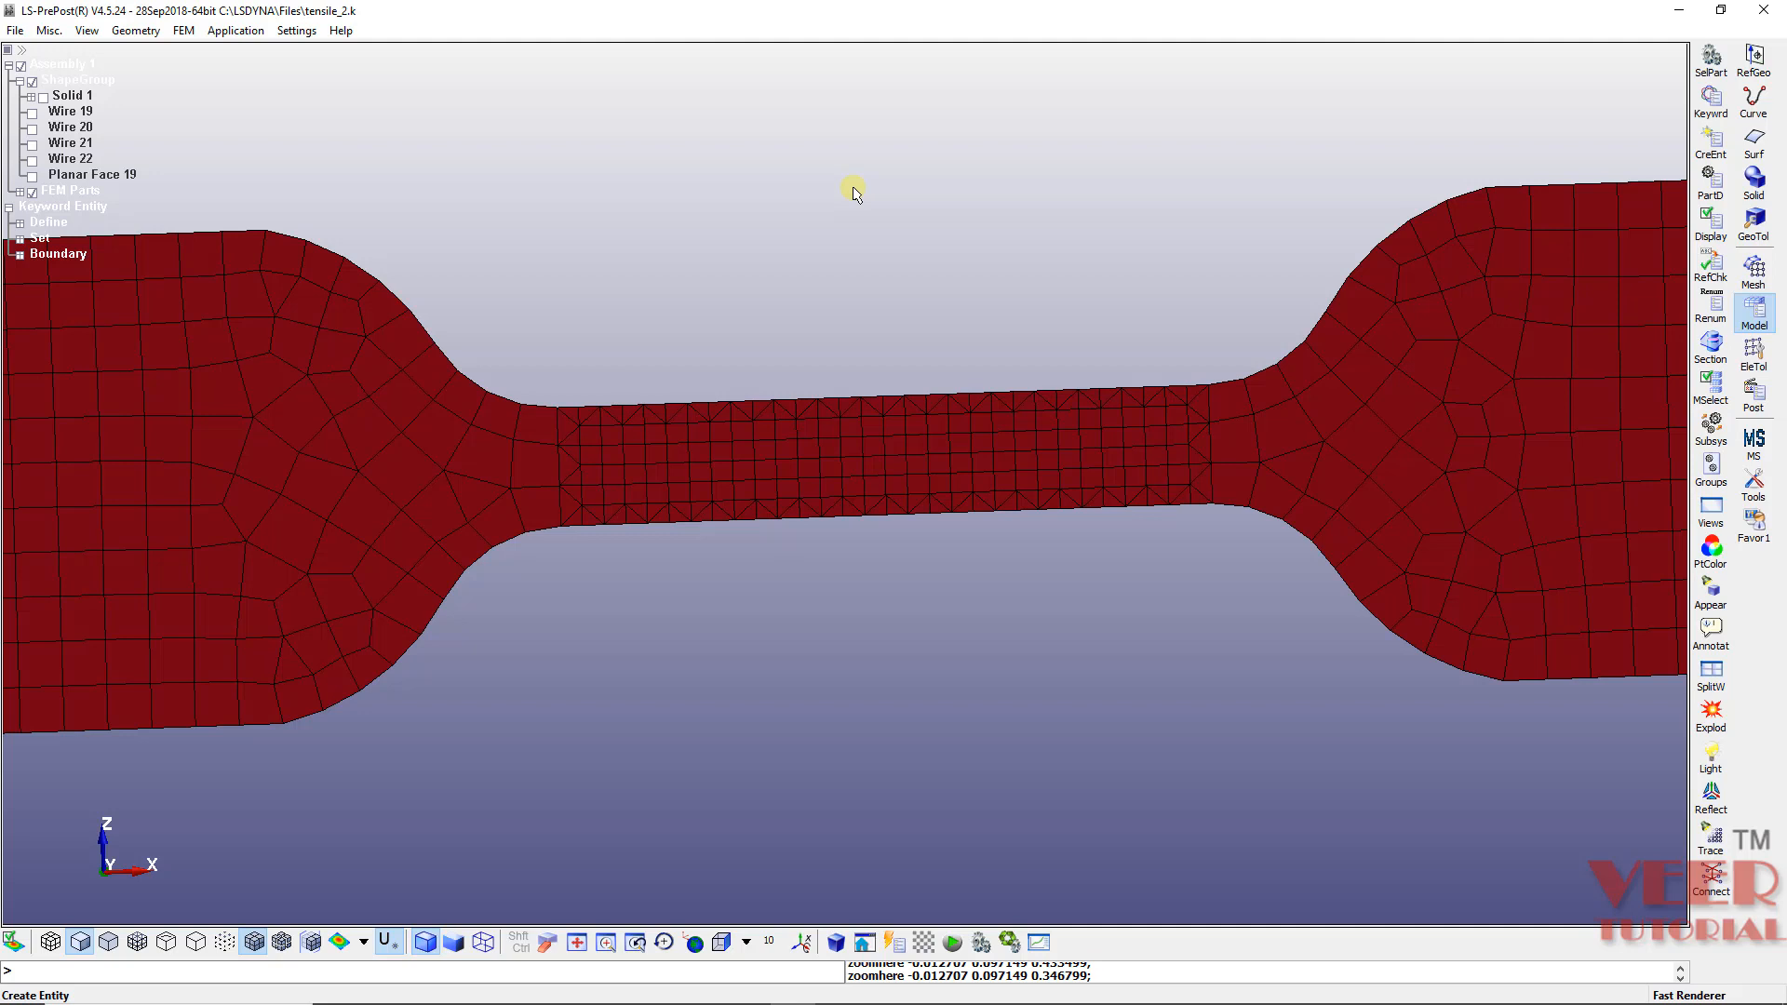
click(1711, 101)
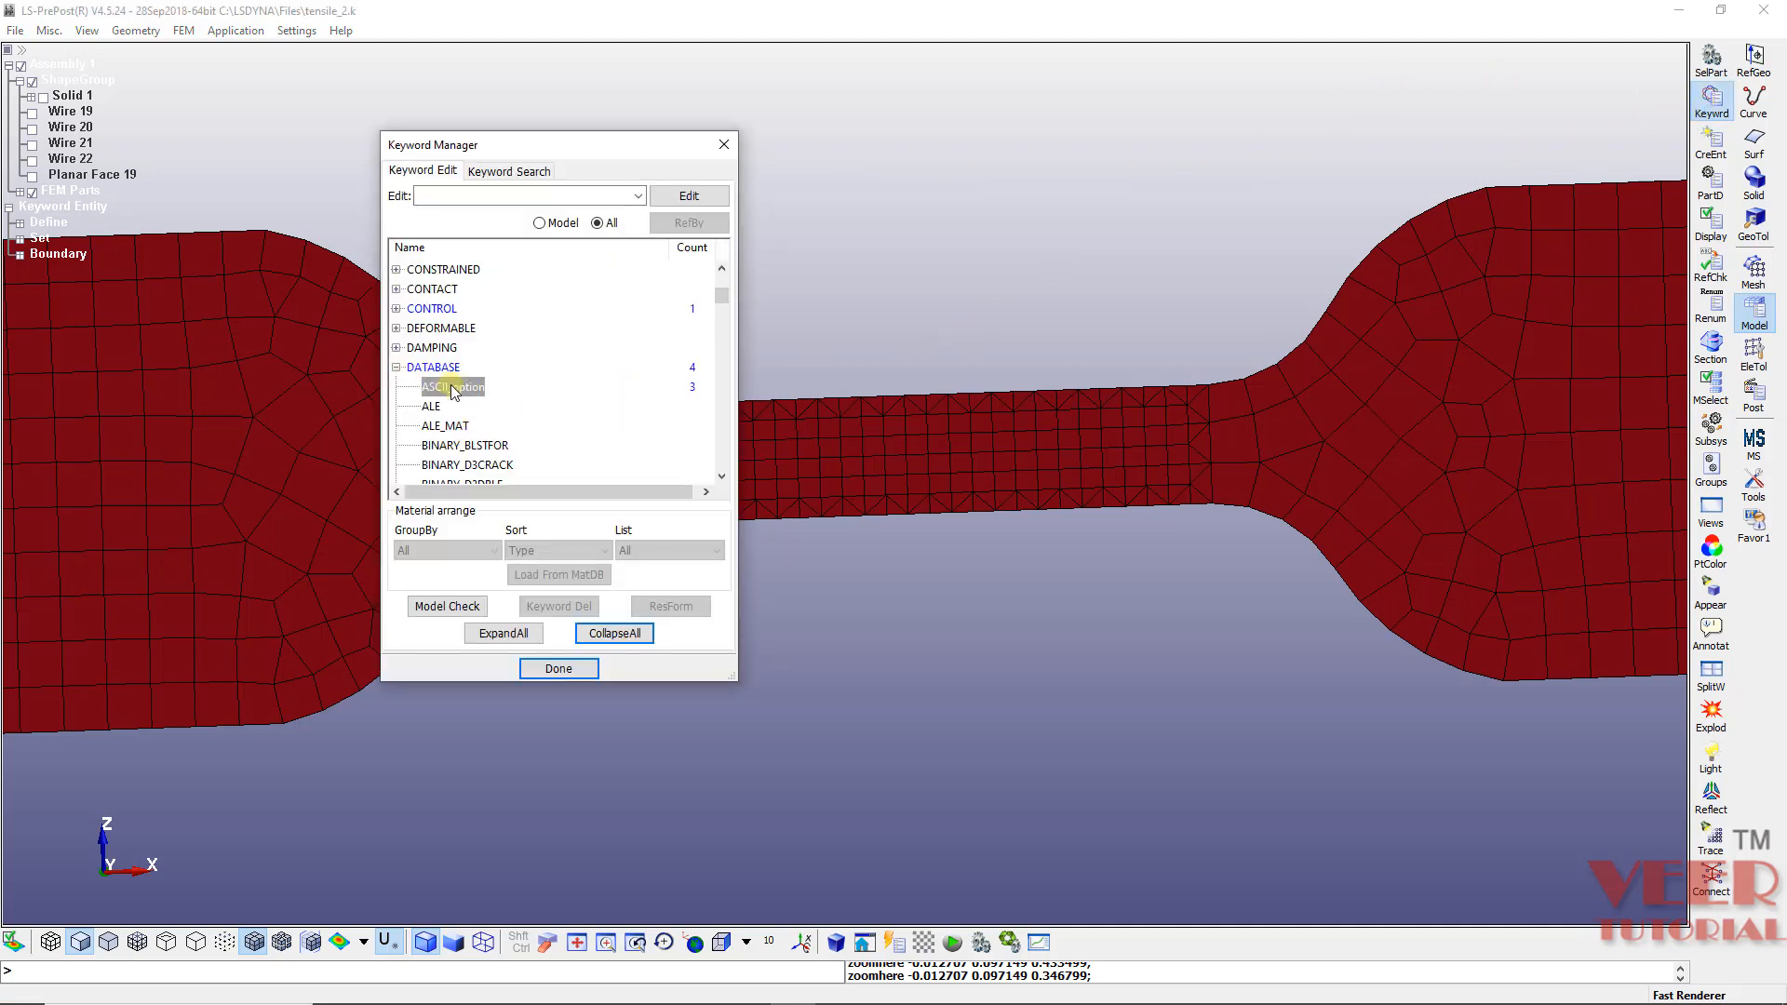
scroll(469, 391, down, 4)
scroll(471, 414, down, 10)
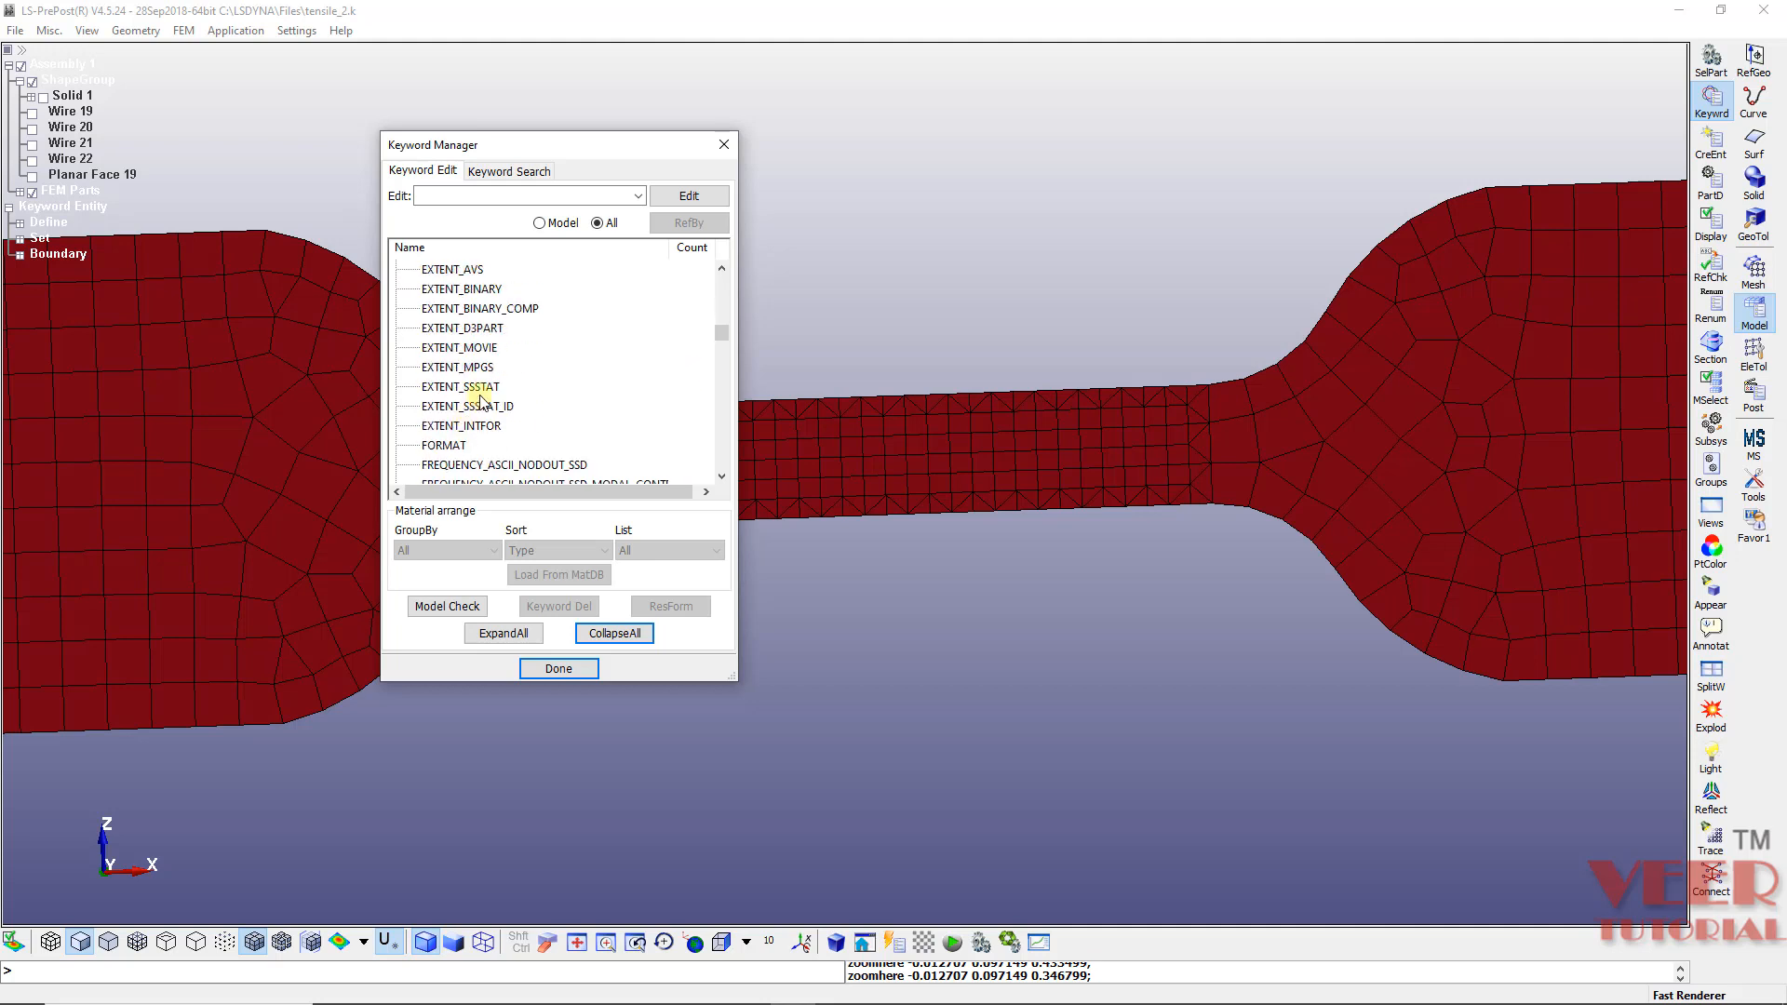
scroll(481, 401, down, 3)
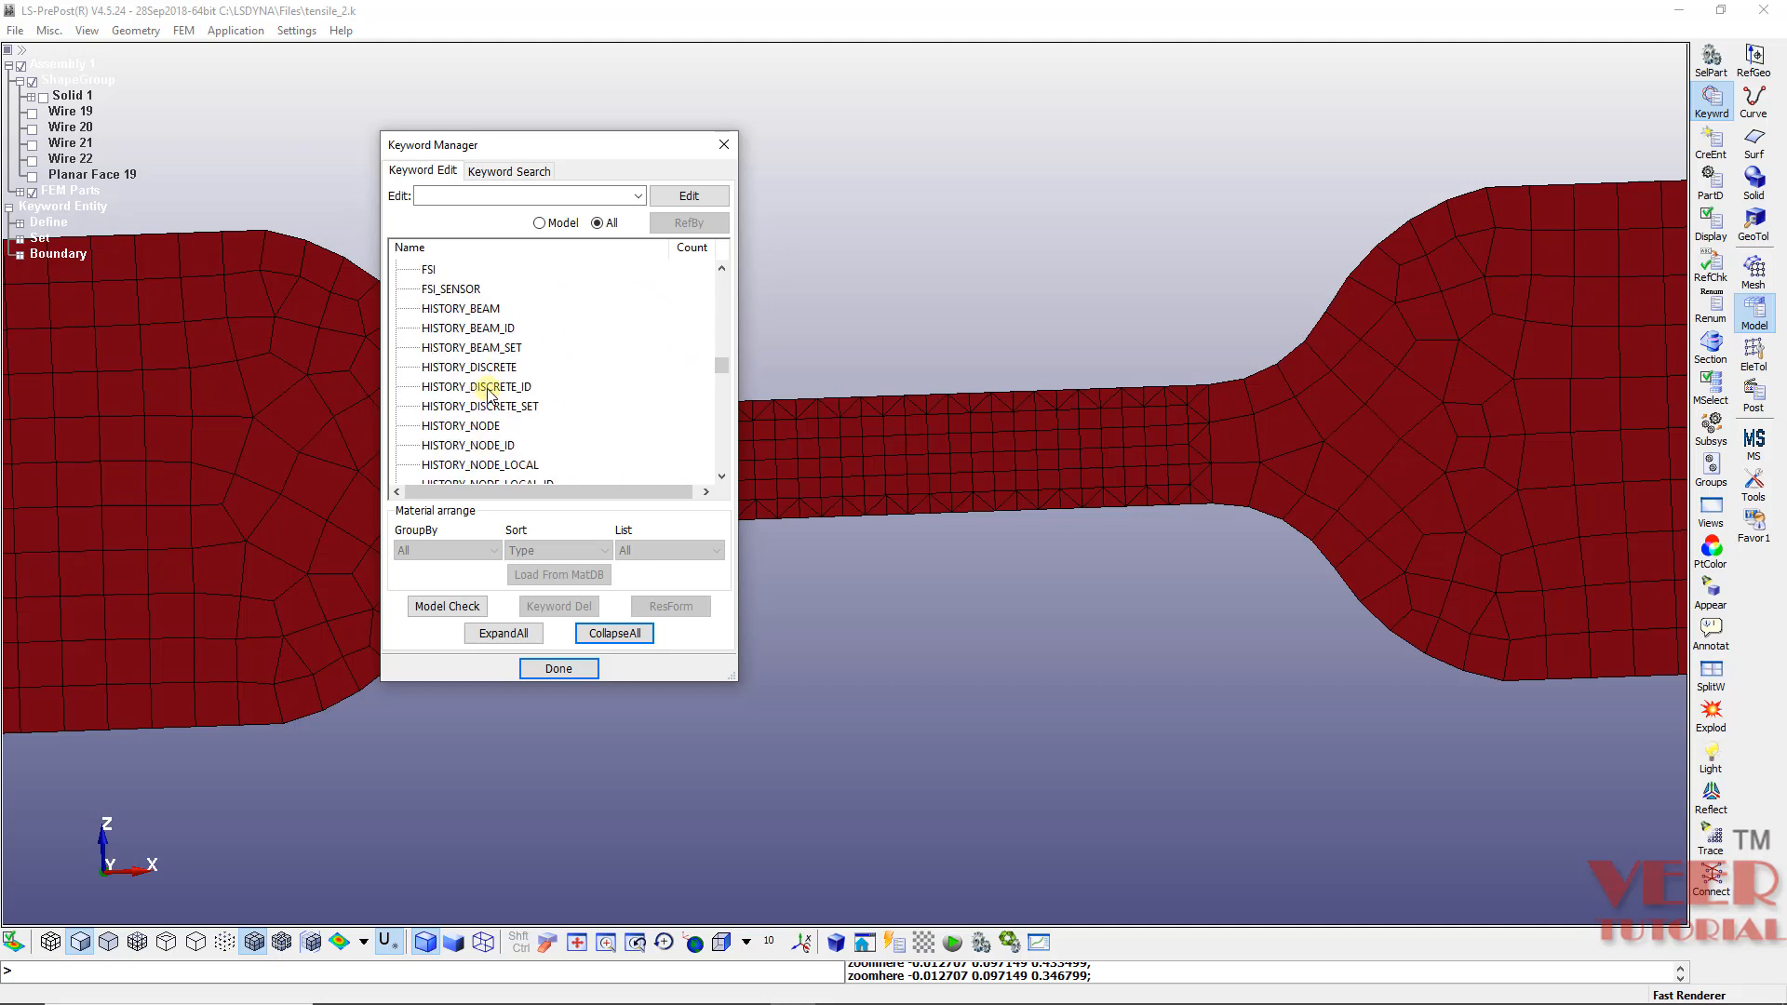
scroll(489, 395, down, 3)
scroll(512, 407, down, 2)
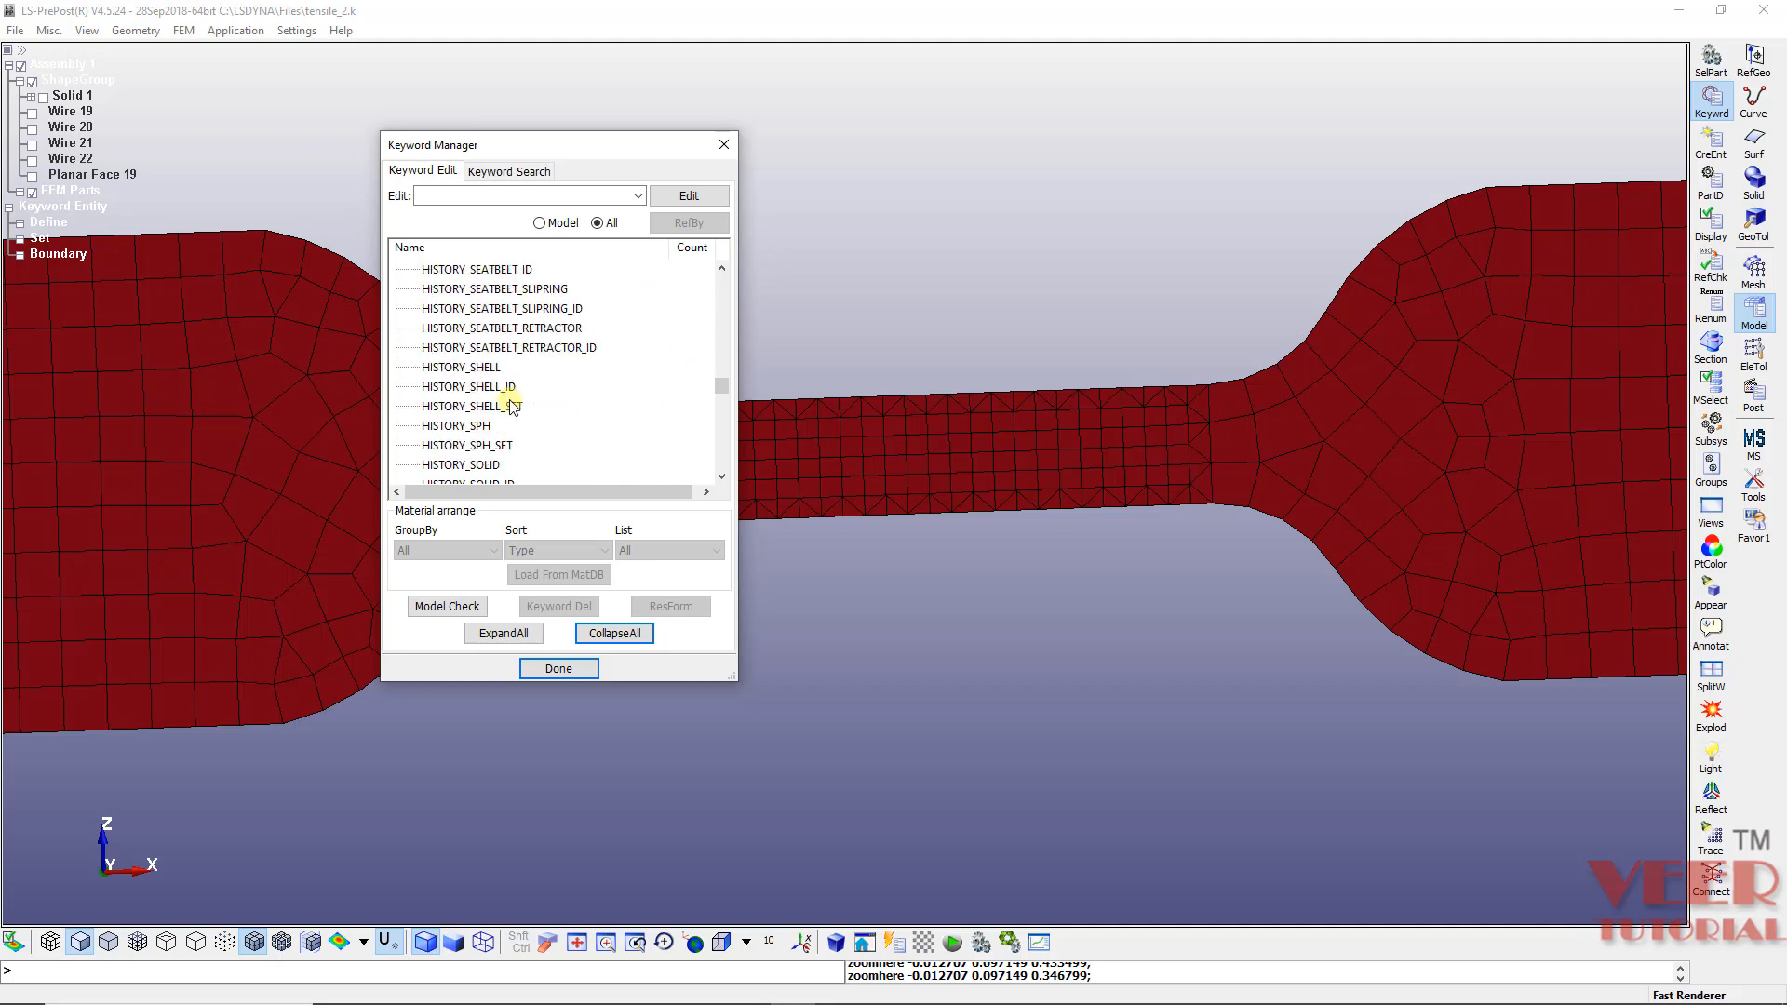
double_click(466, 368)
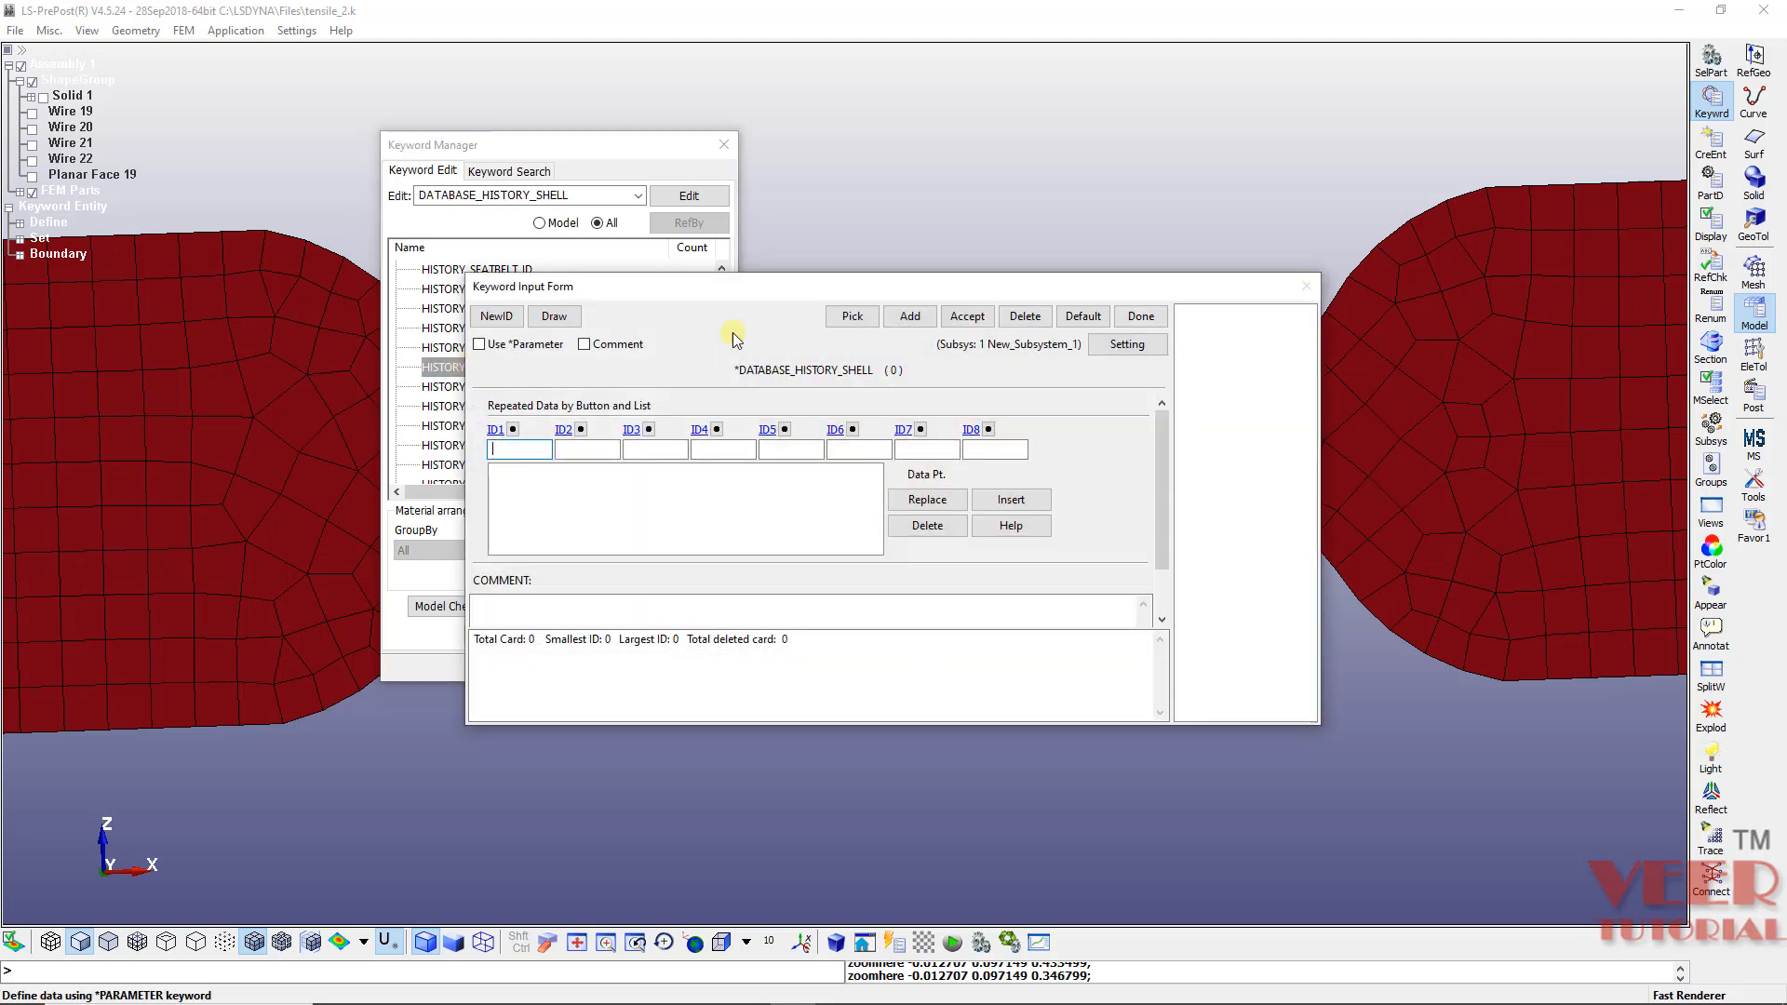
Step: Start a new shell history entry, link shell element 95 as ID1 and insert it into the data list
click(911, 316)
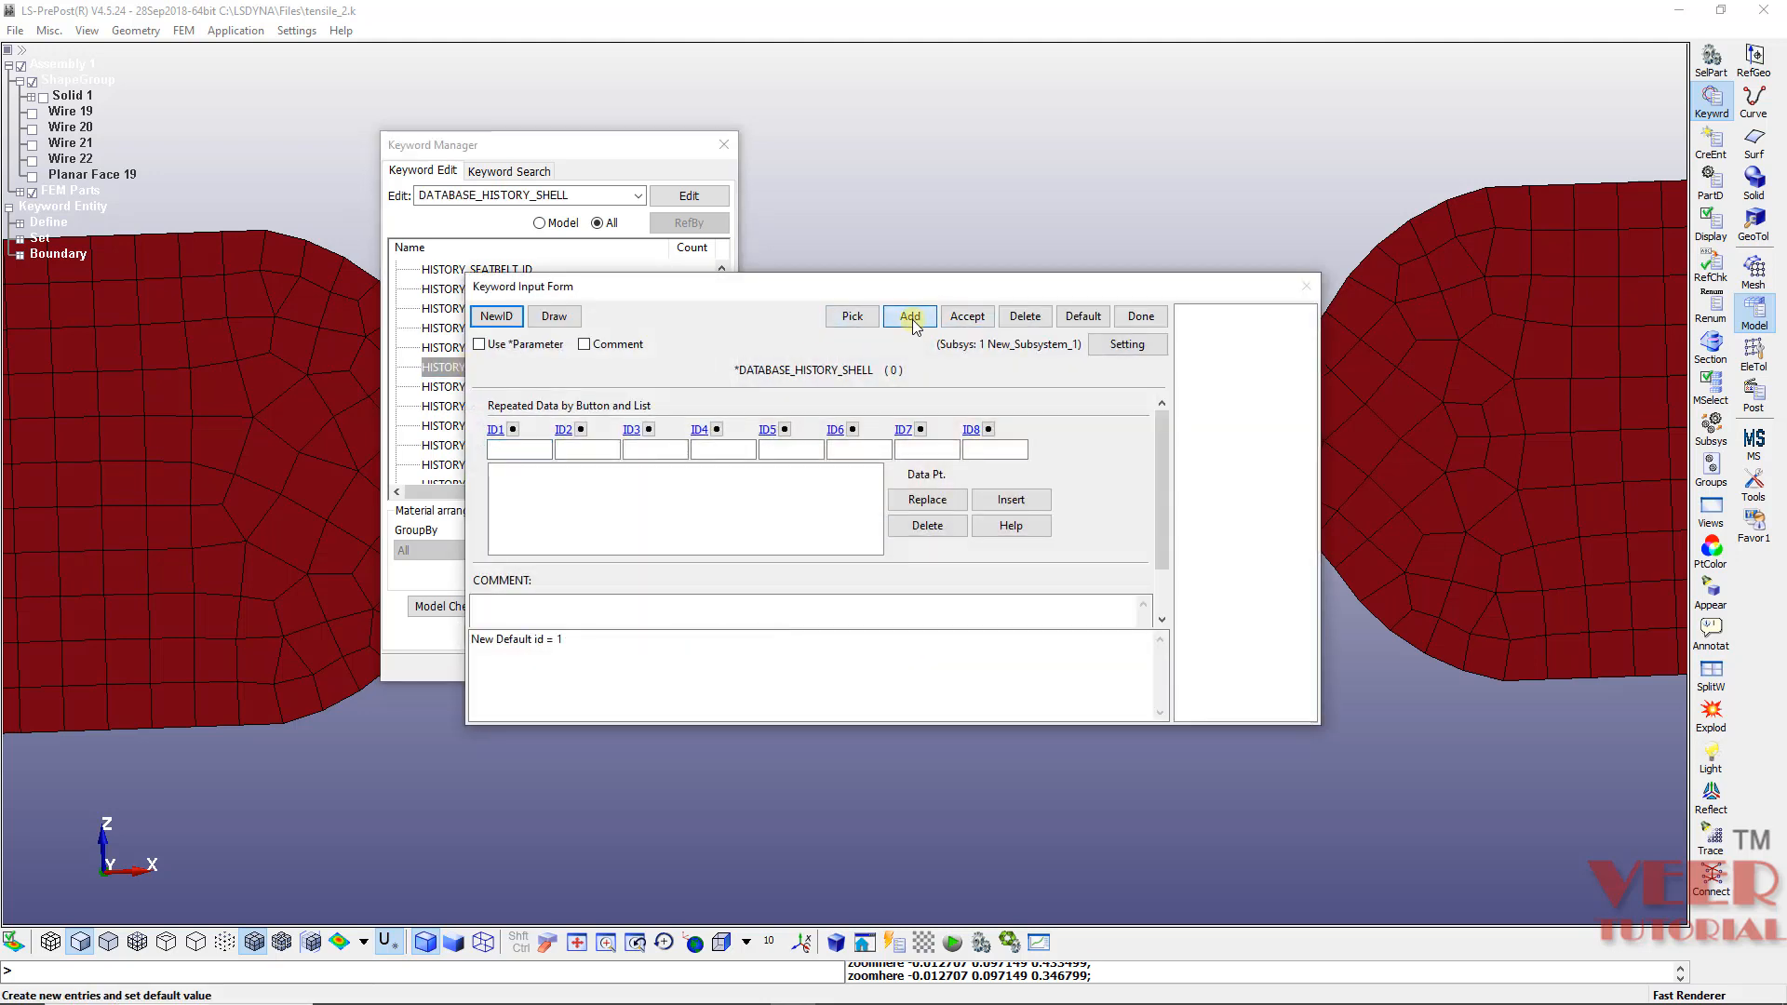
click(513, 430)
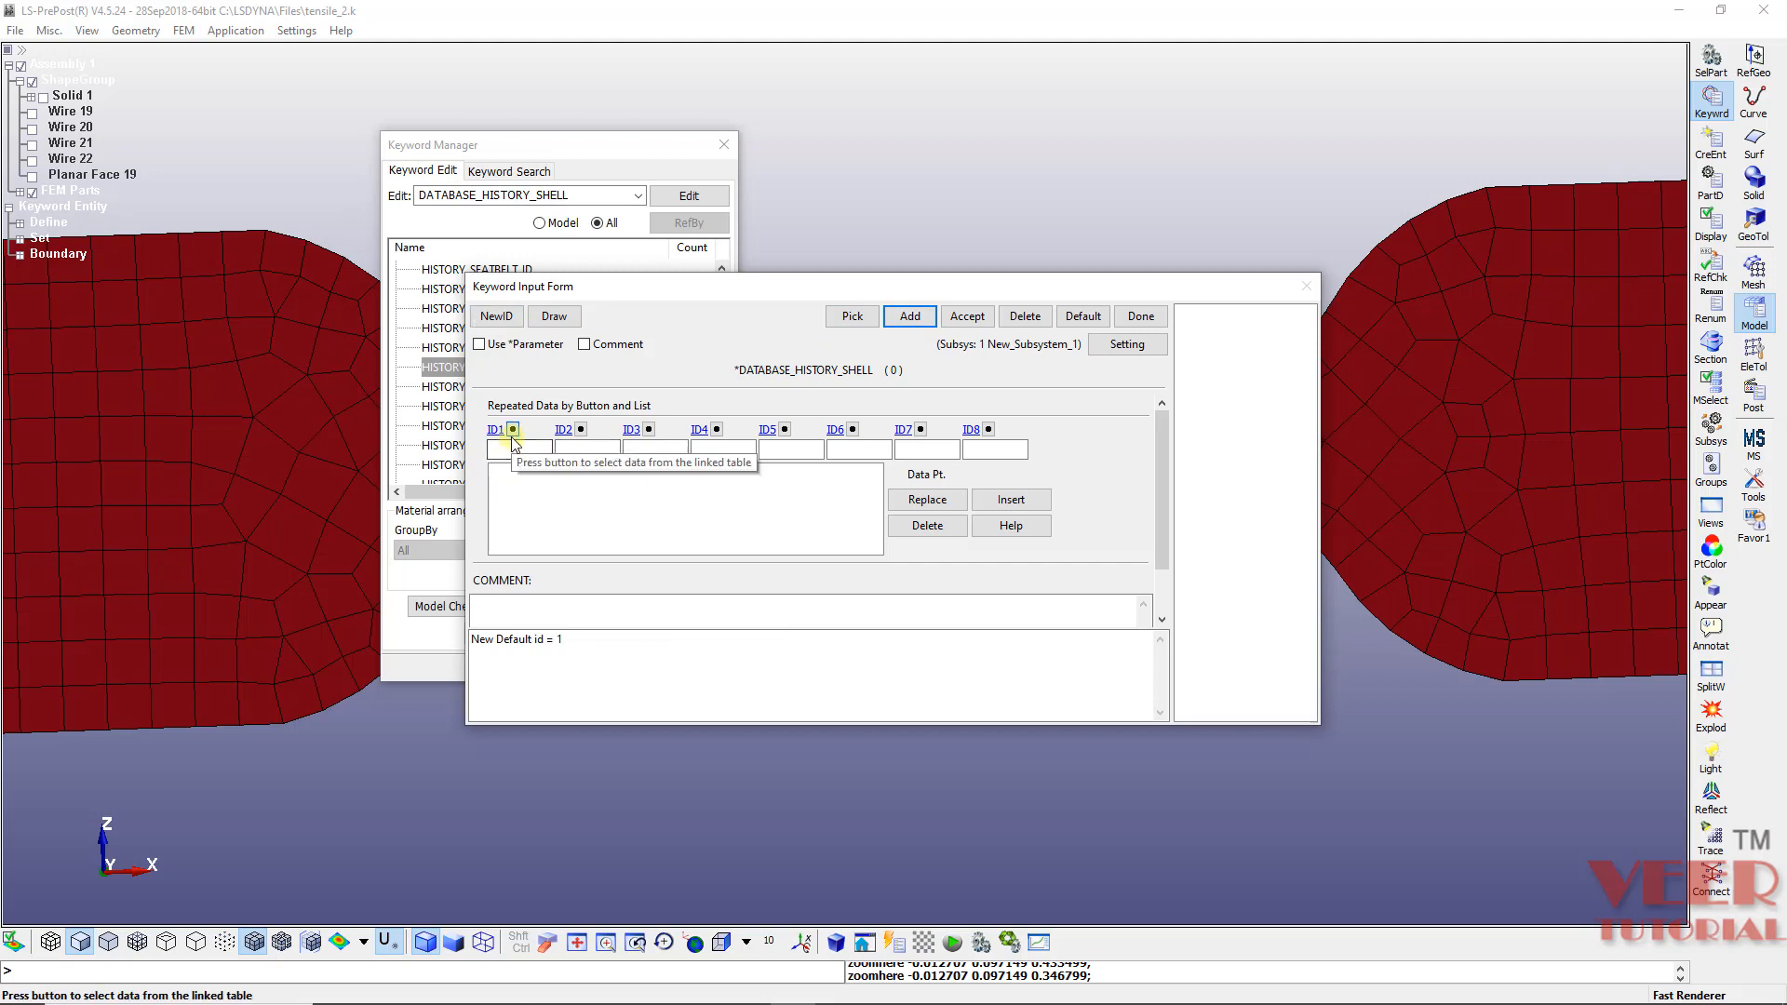
scroll(1522, 759, down, 12)
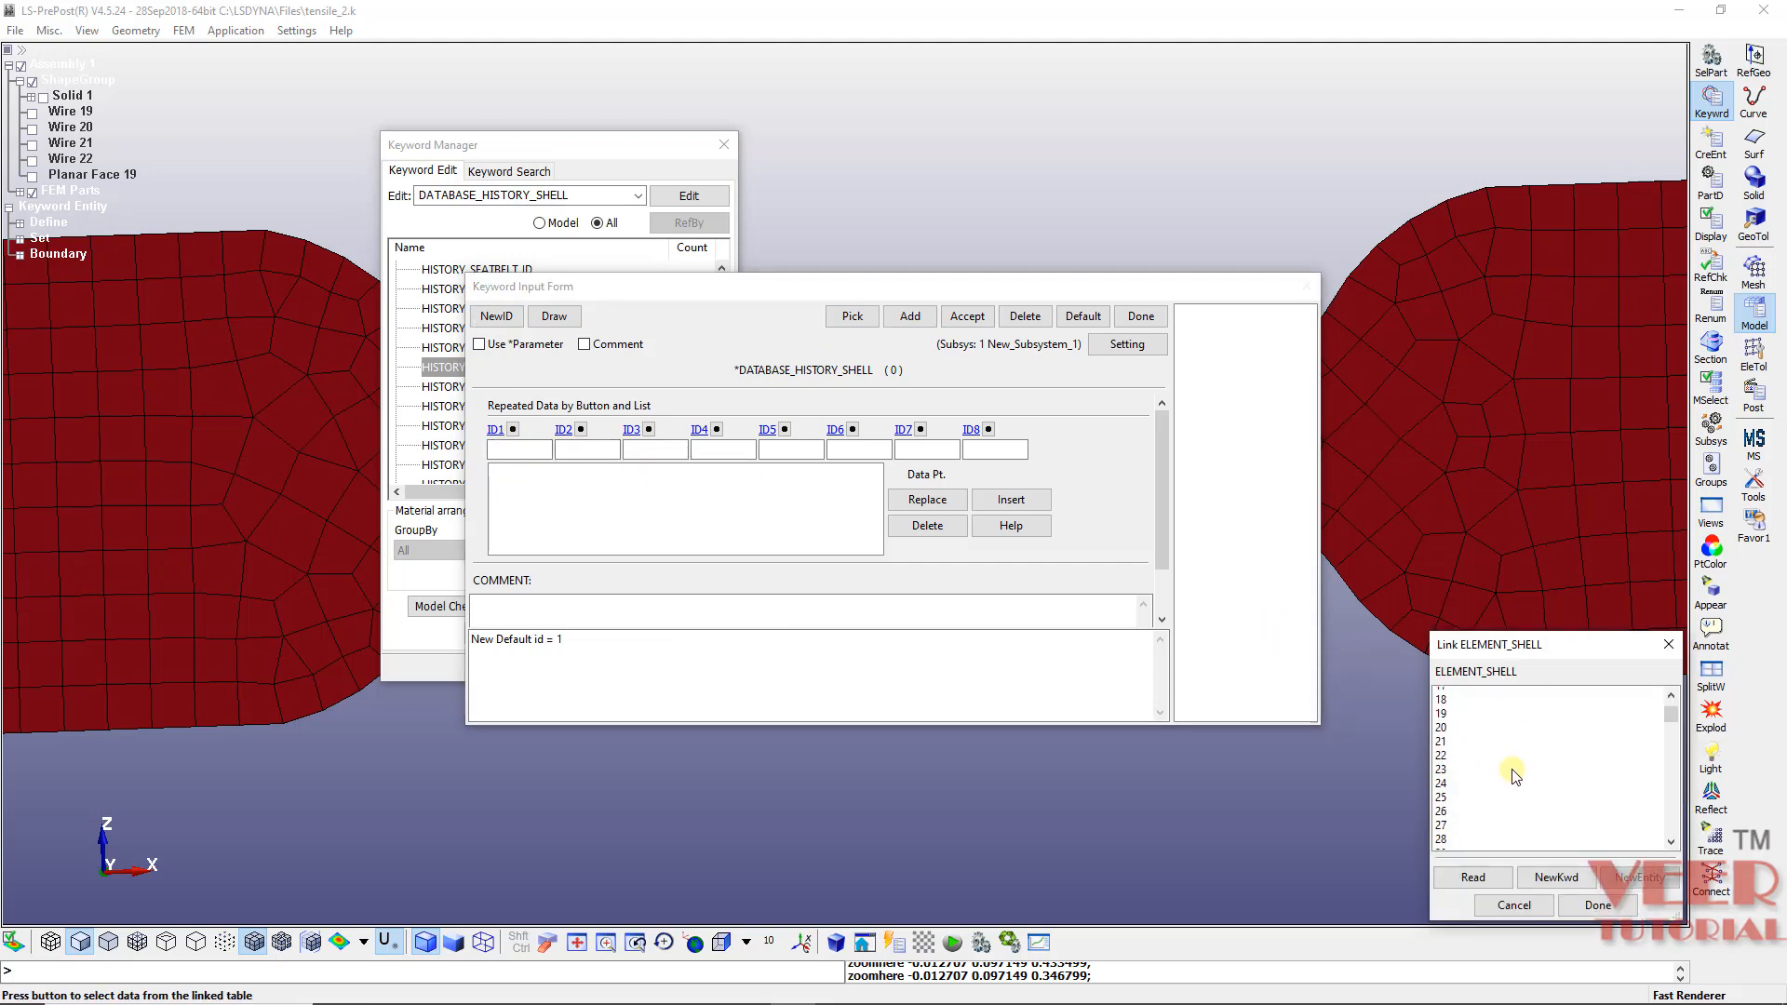
scroll(1513, 789, down, 18)
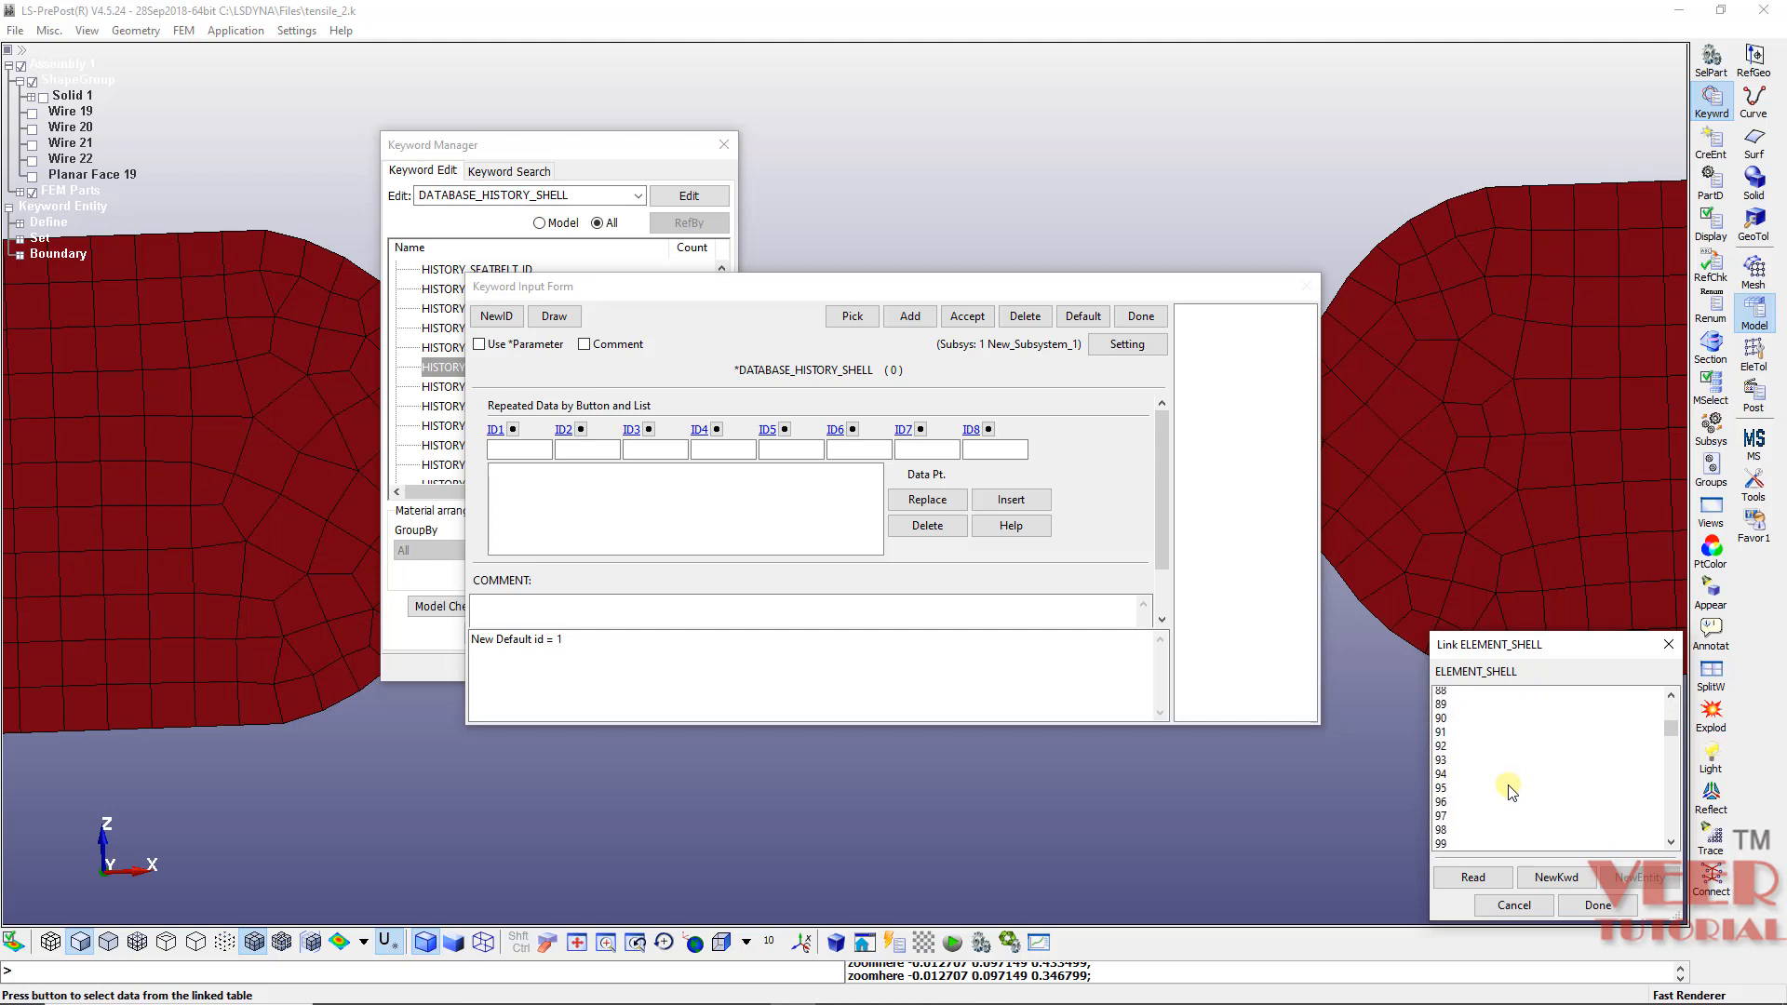
double_click(1441, 750)
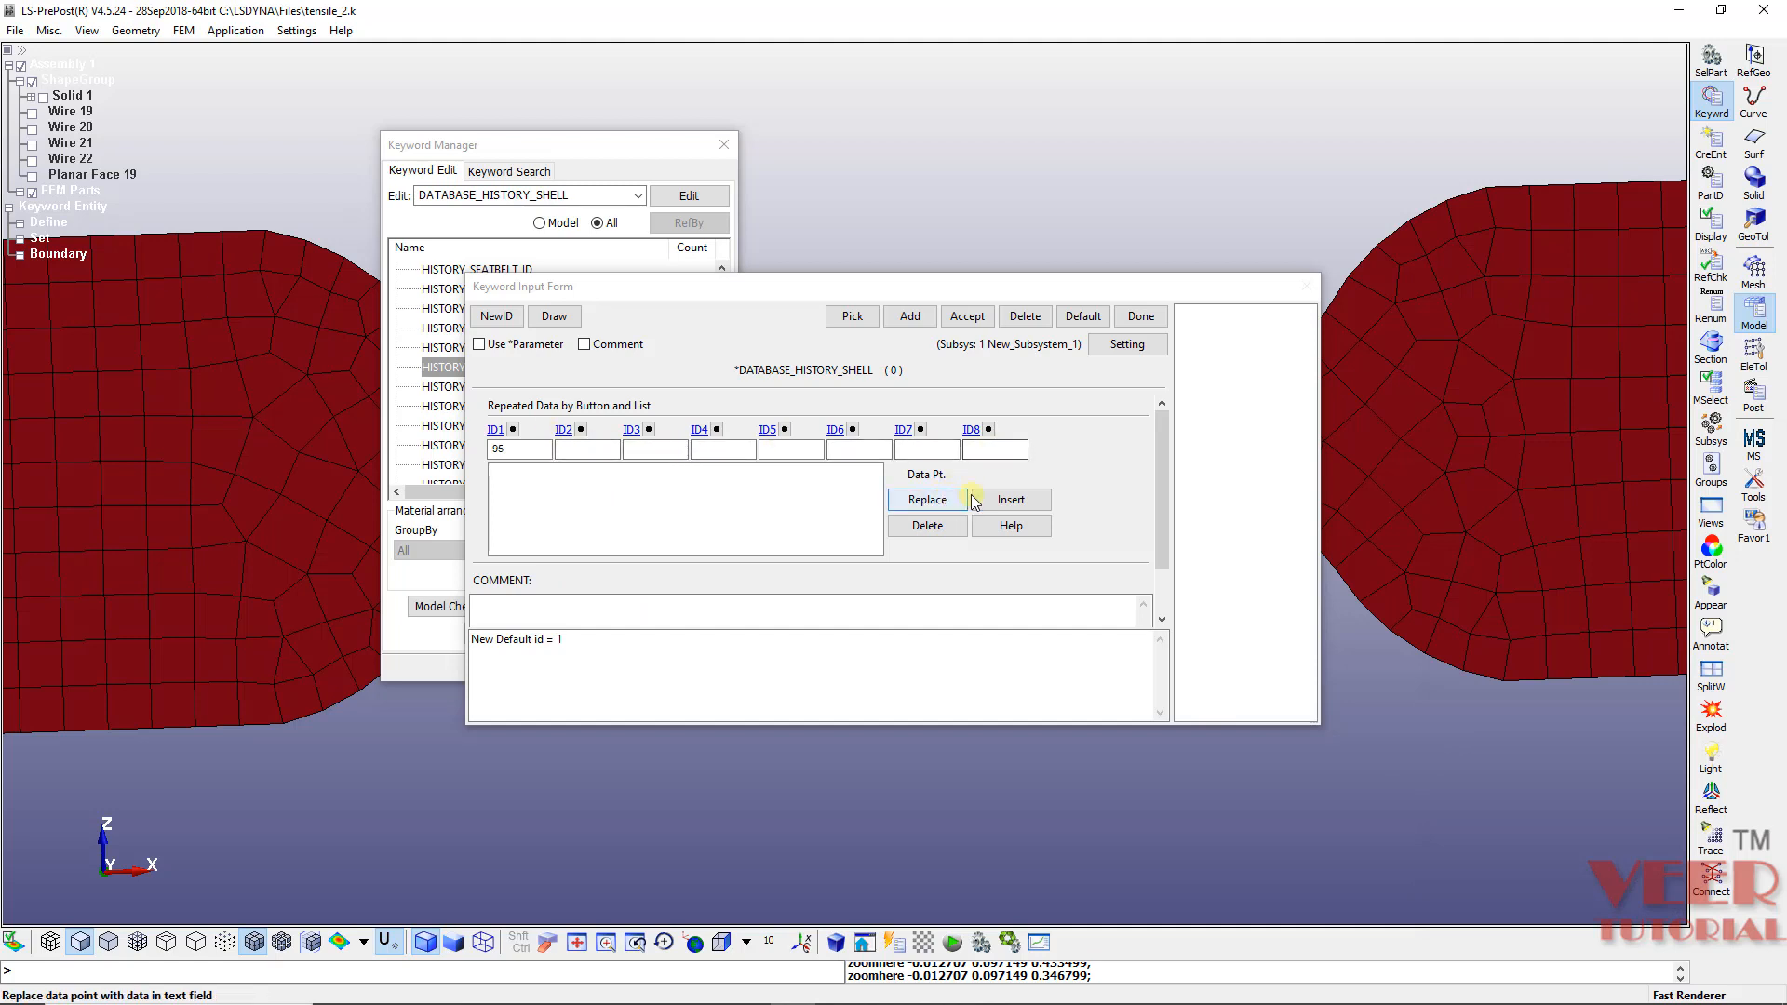
click(1003, 500)
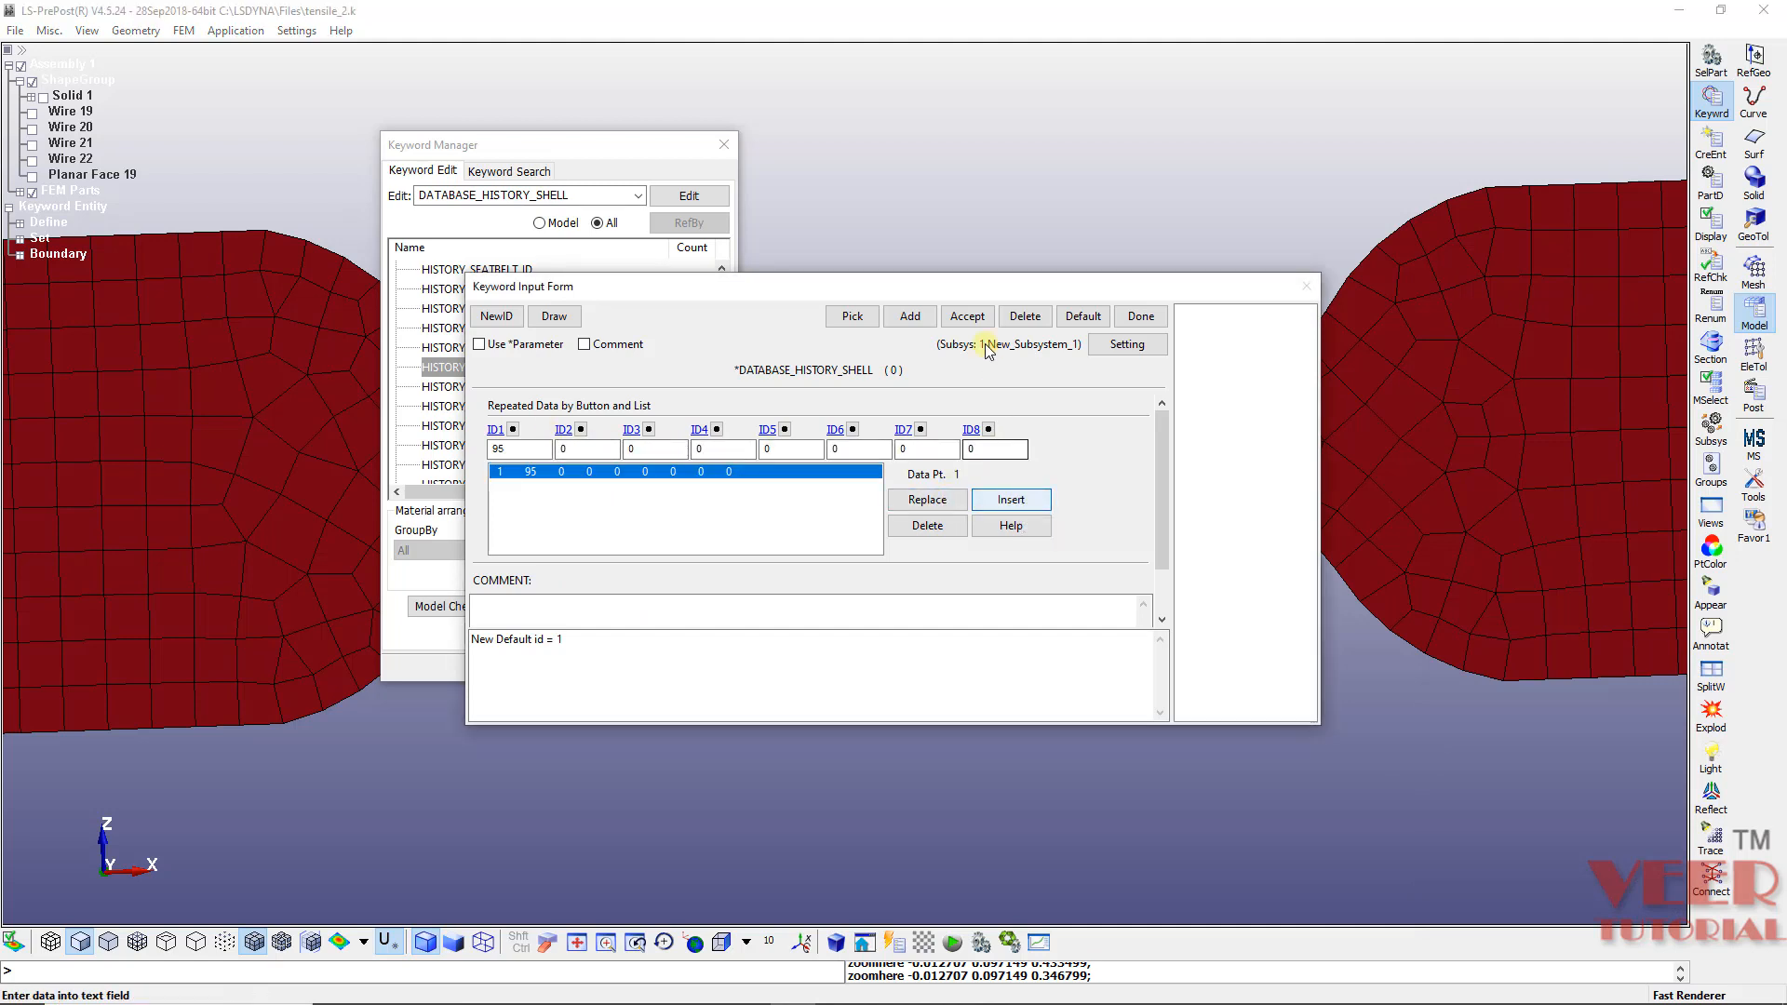
Step: Accept the shell history entry, then close its input form and the Keyword Manager
click(967, 317)
click(1141, 316)
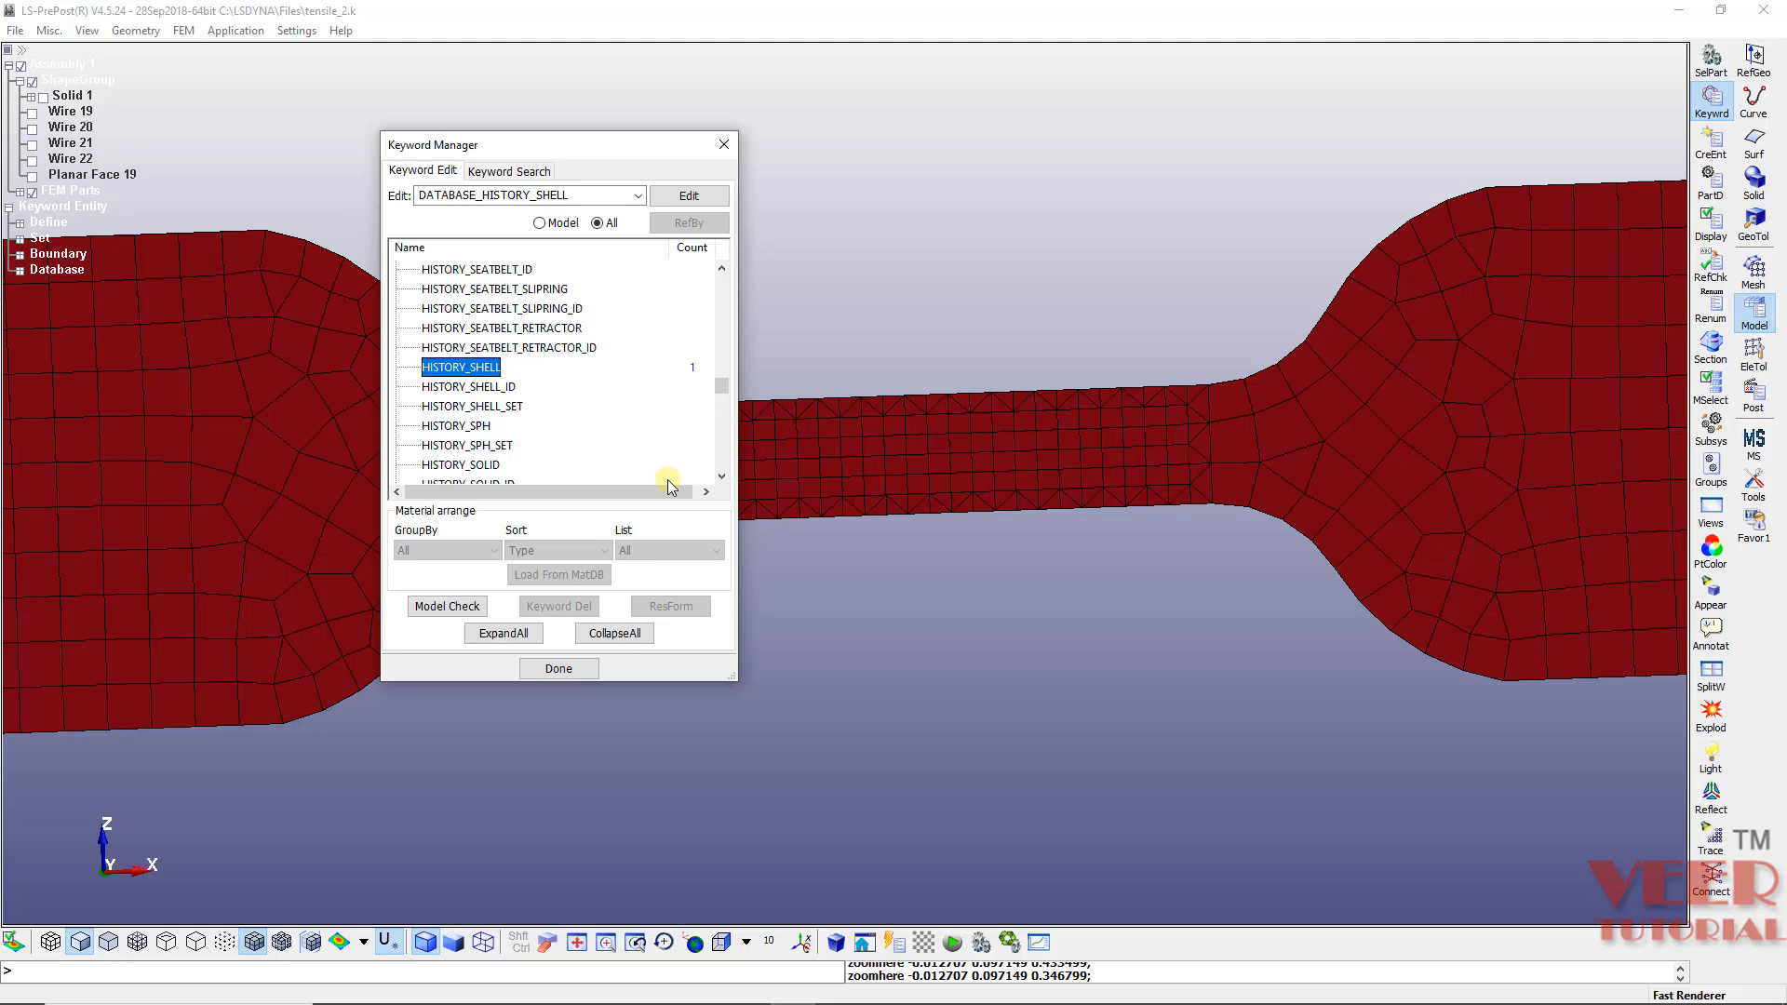
click(558, 669)
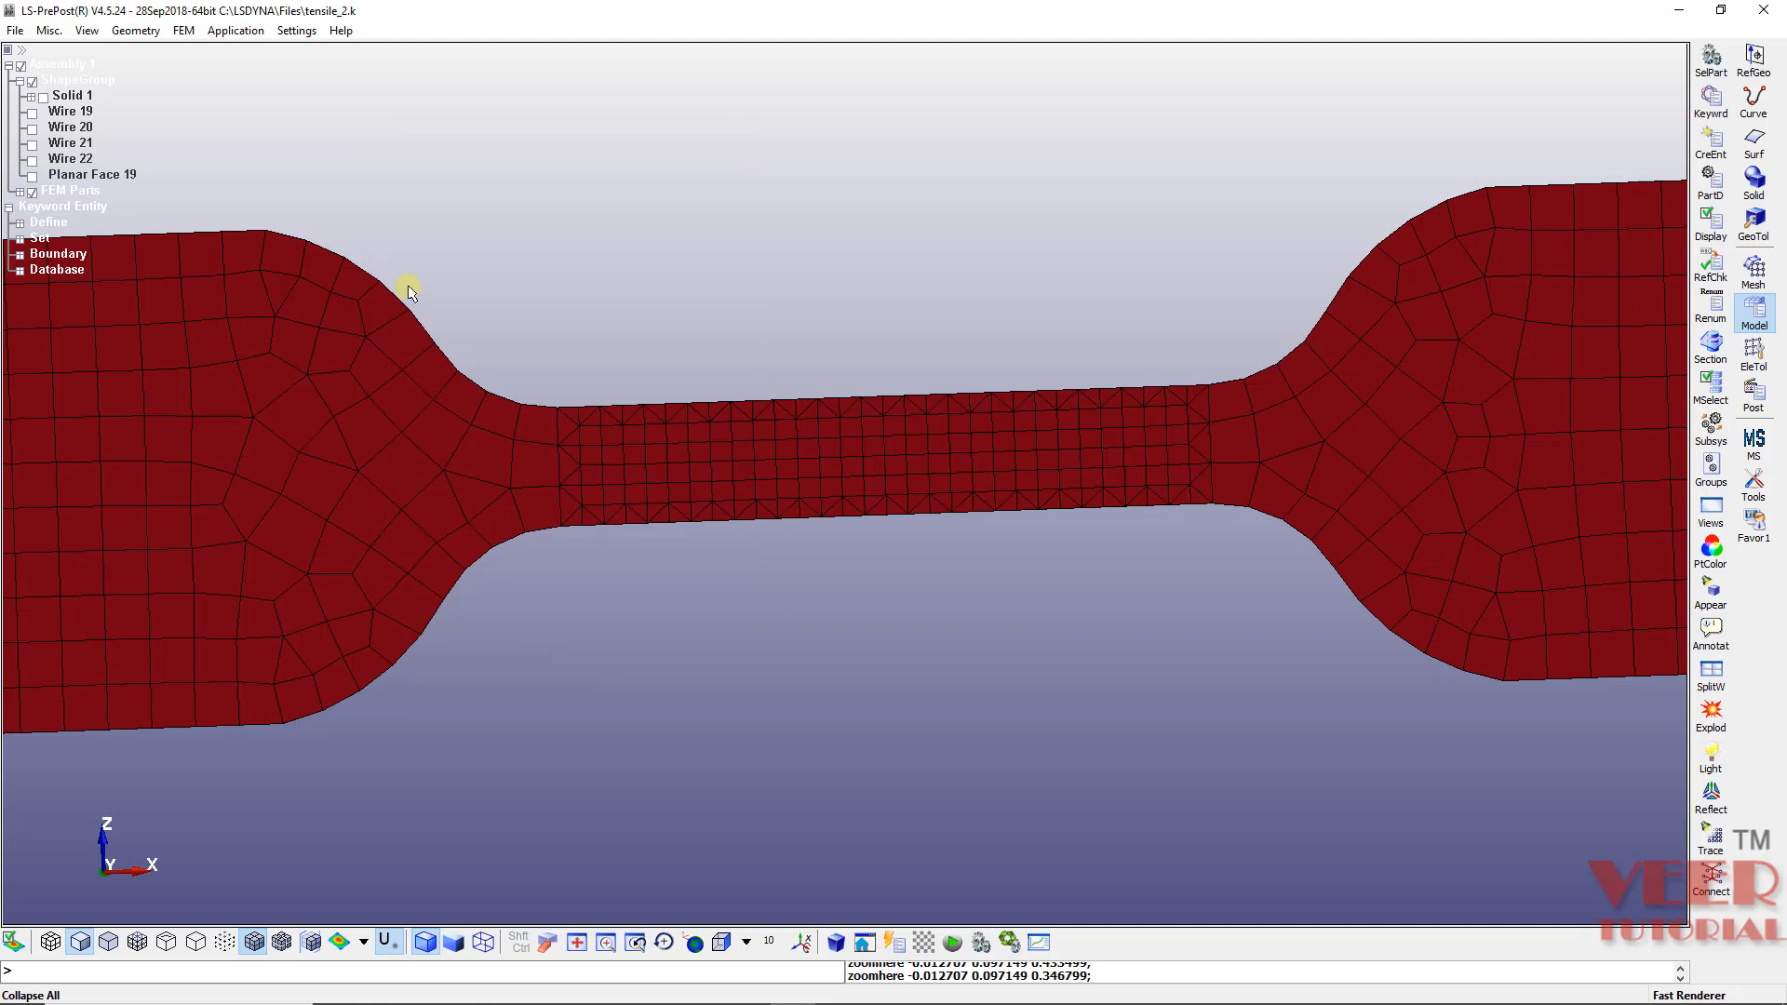
Step: Save the model as a new keyword file named tensile_final in the tensile_test folder, using the Long Format option
click(15, 29)
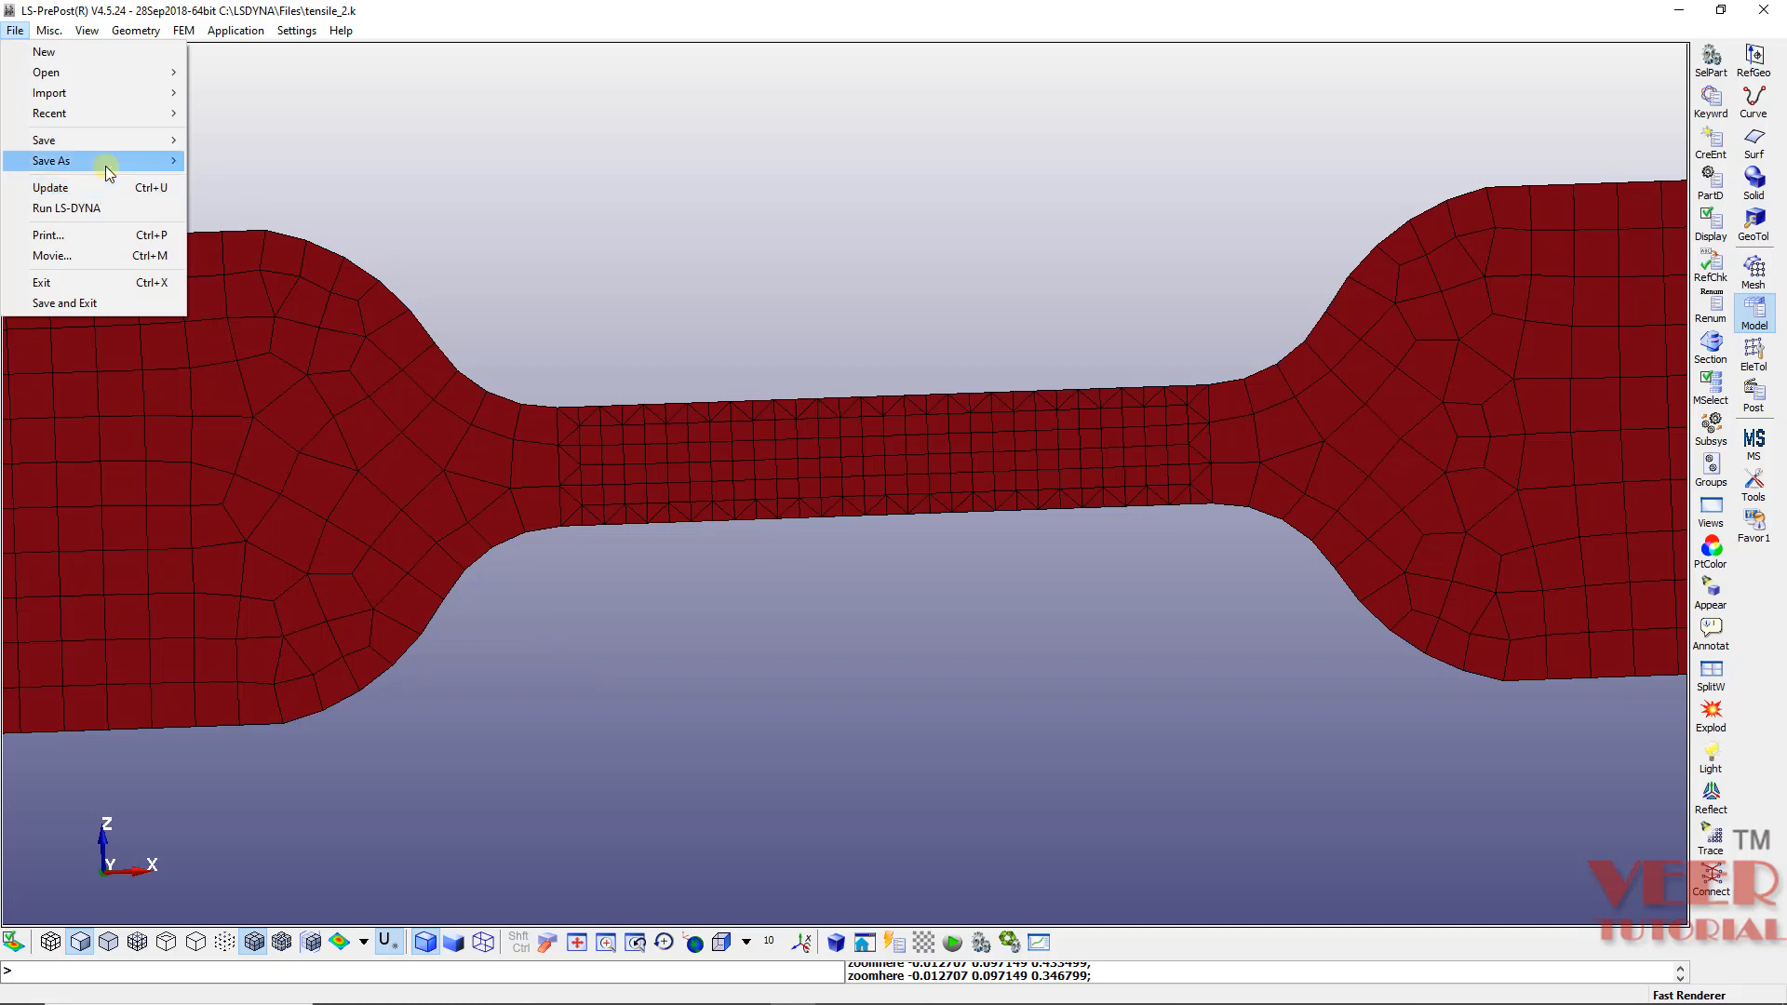
mouse_move(107, 172)
click(271, 164)
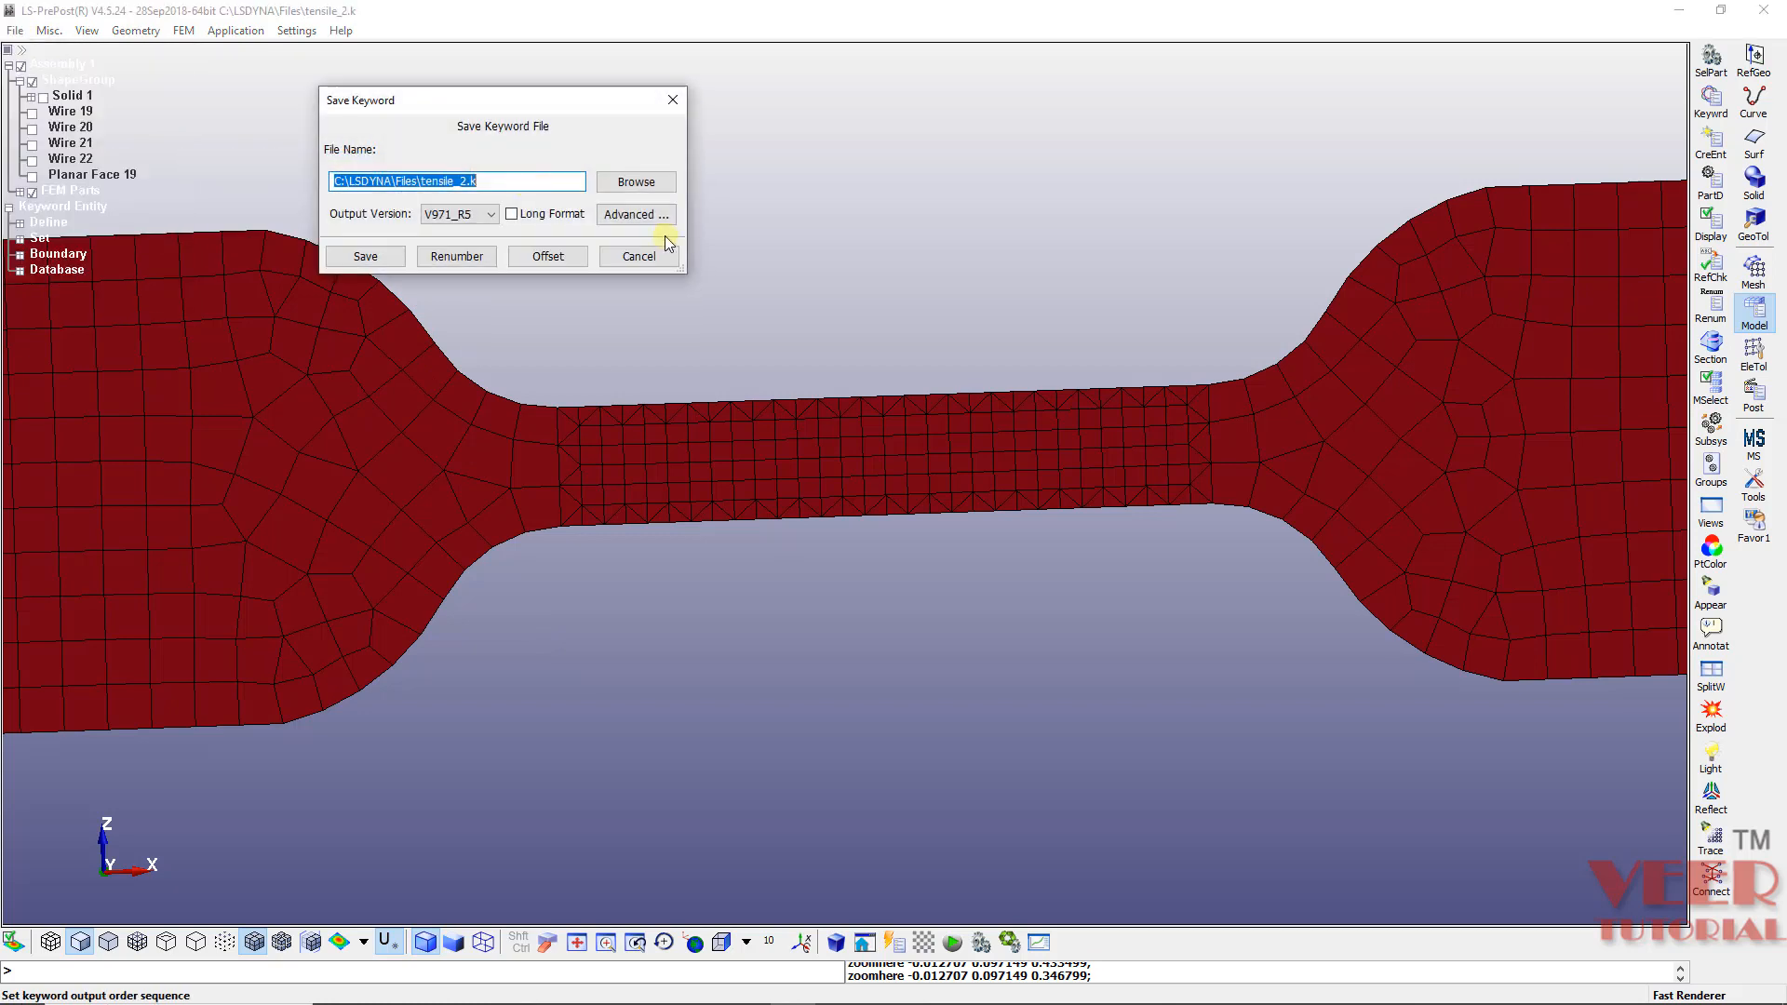
click(637, 184)
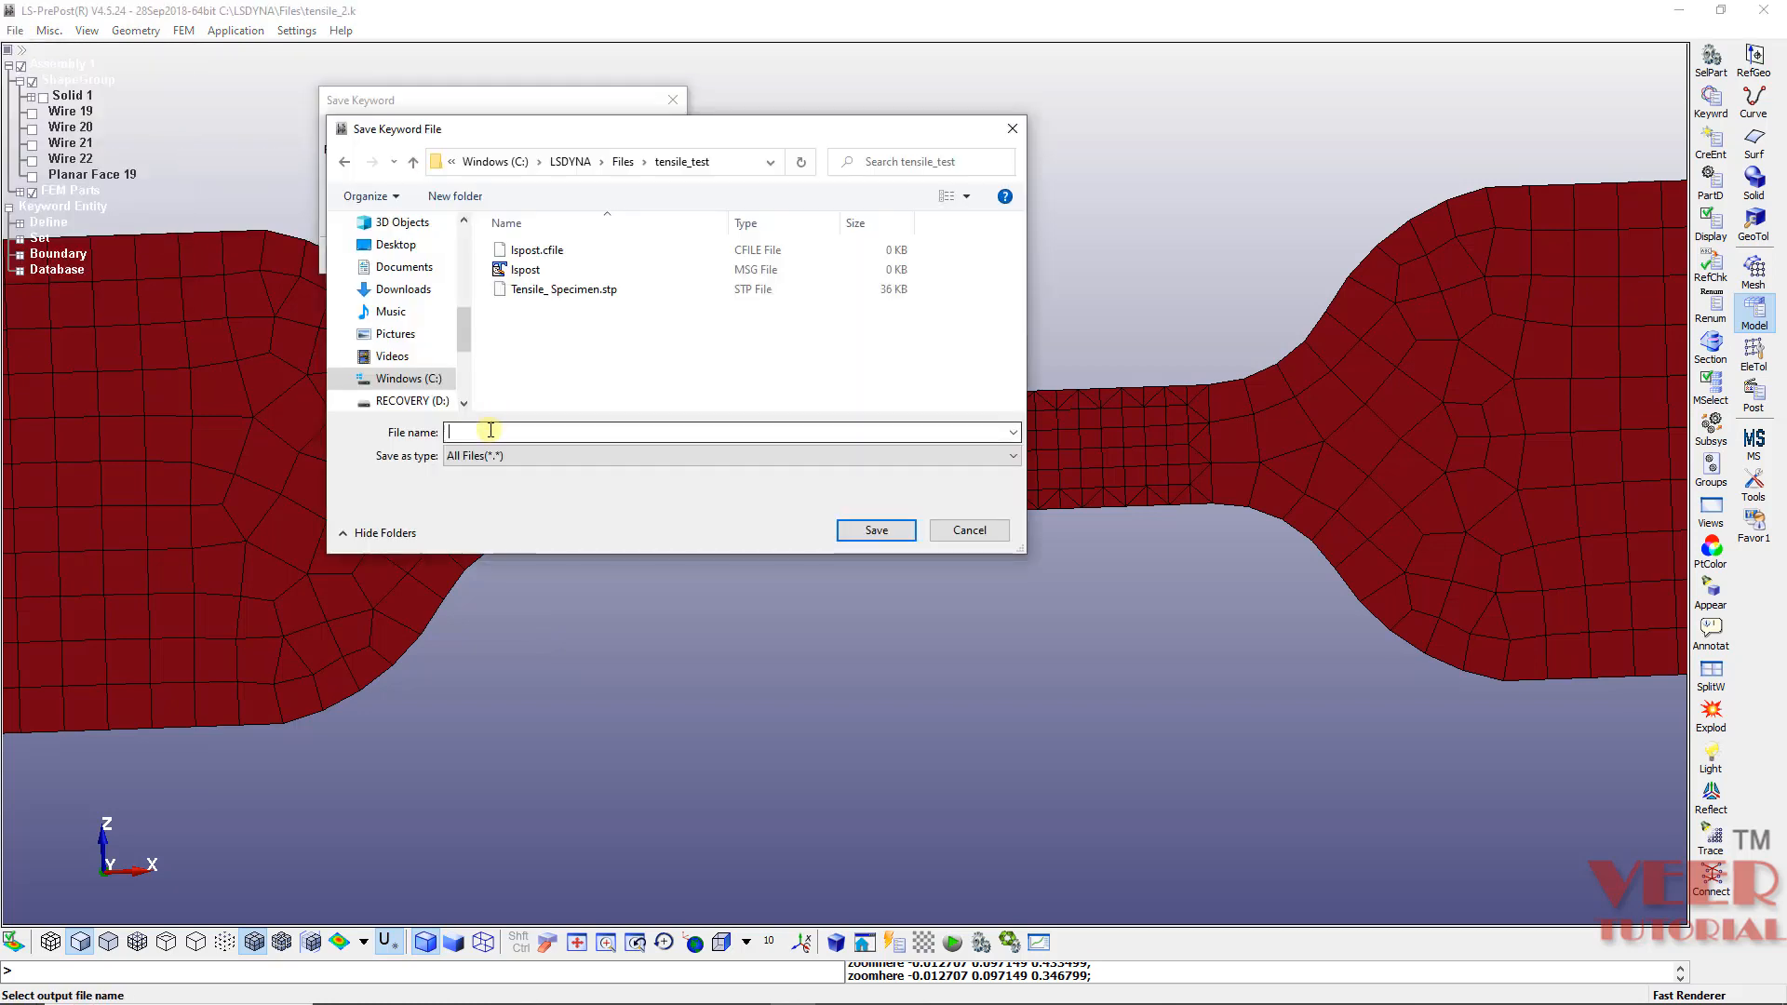
text(tensile)
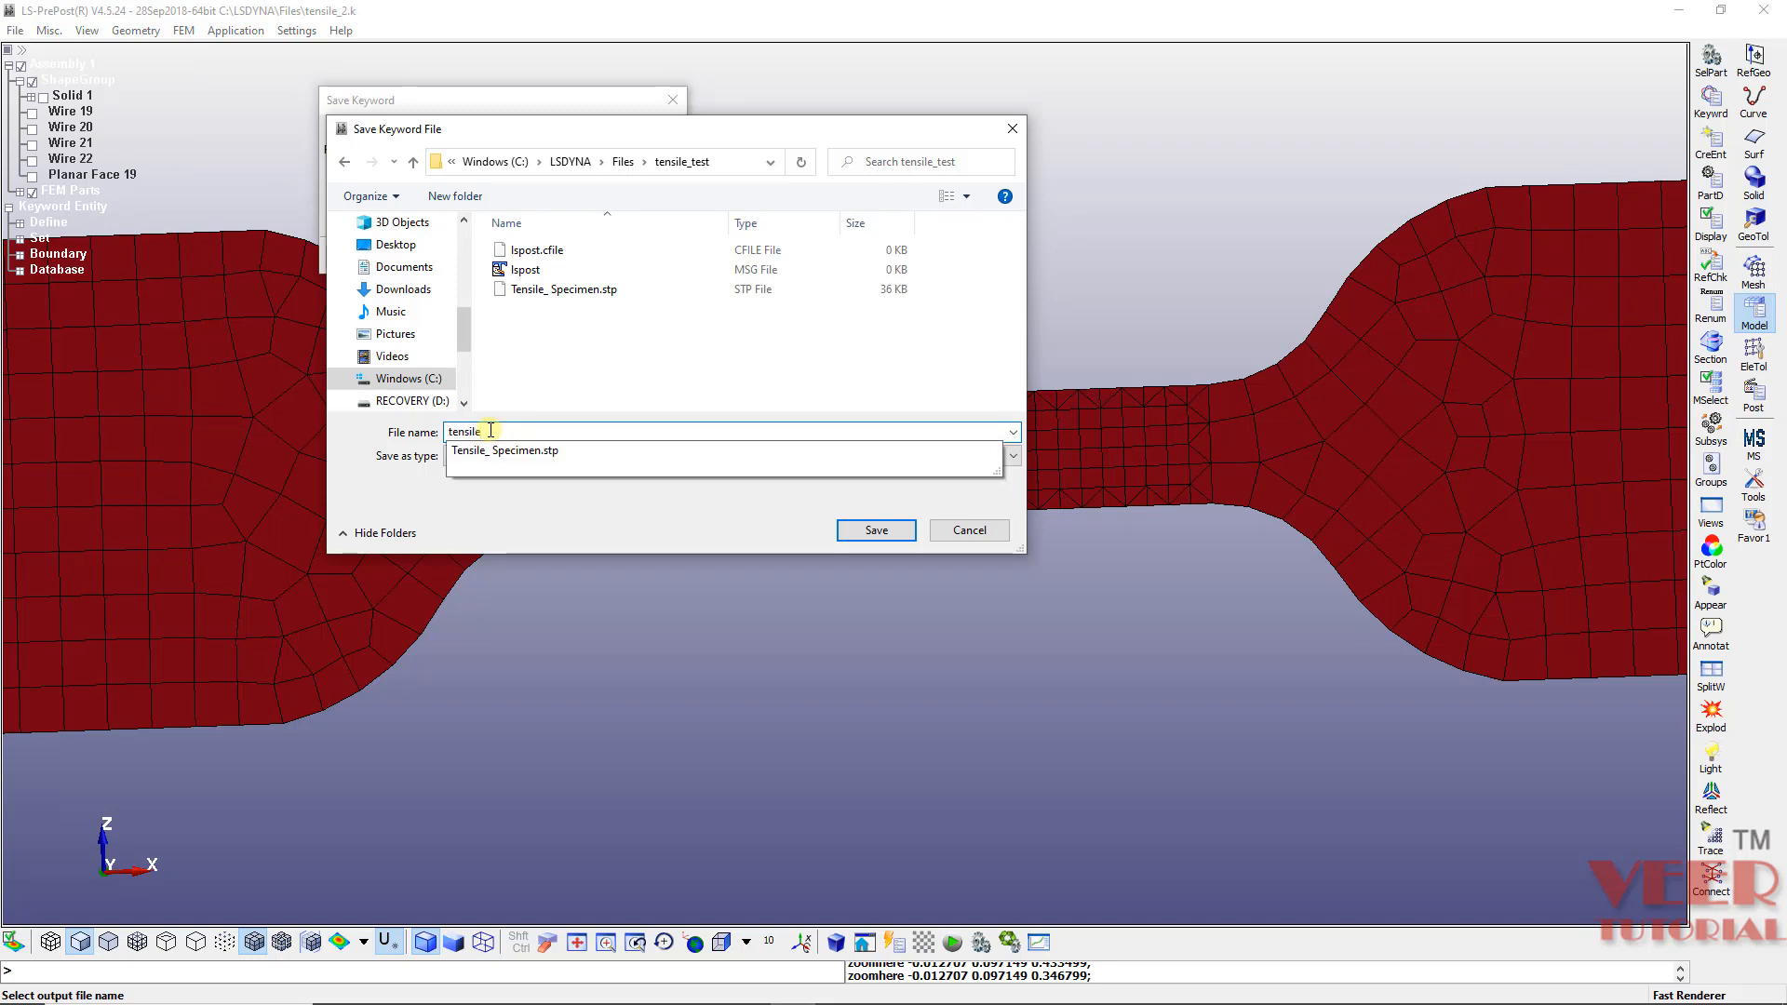
text(_final)
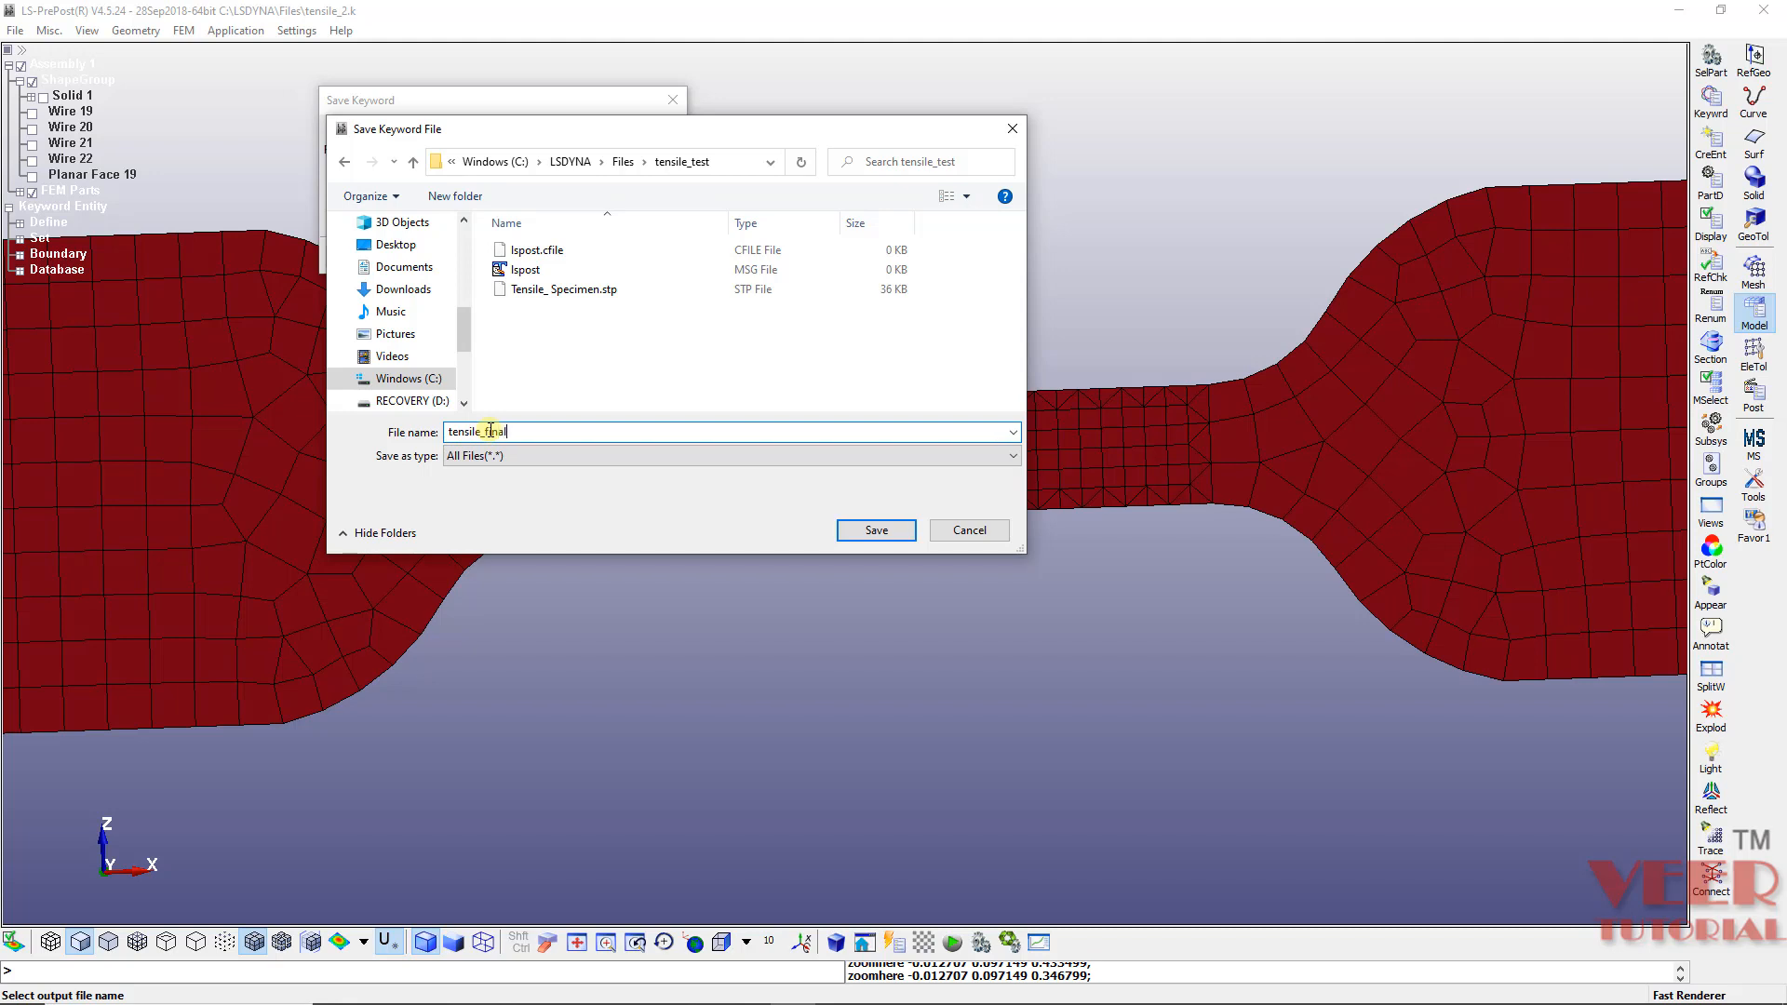
key(Return)
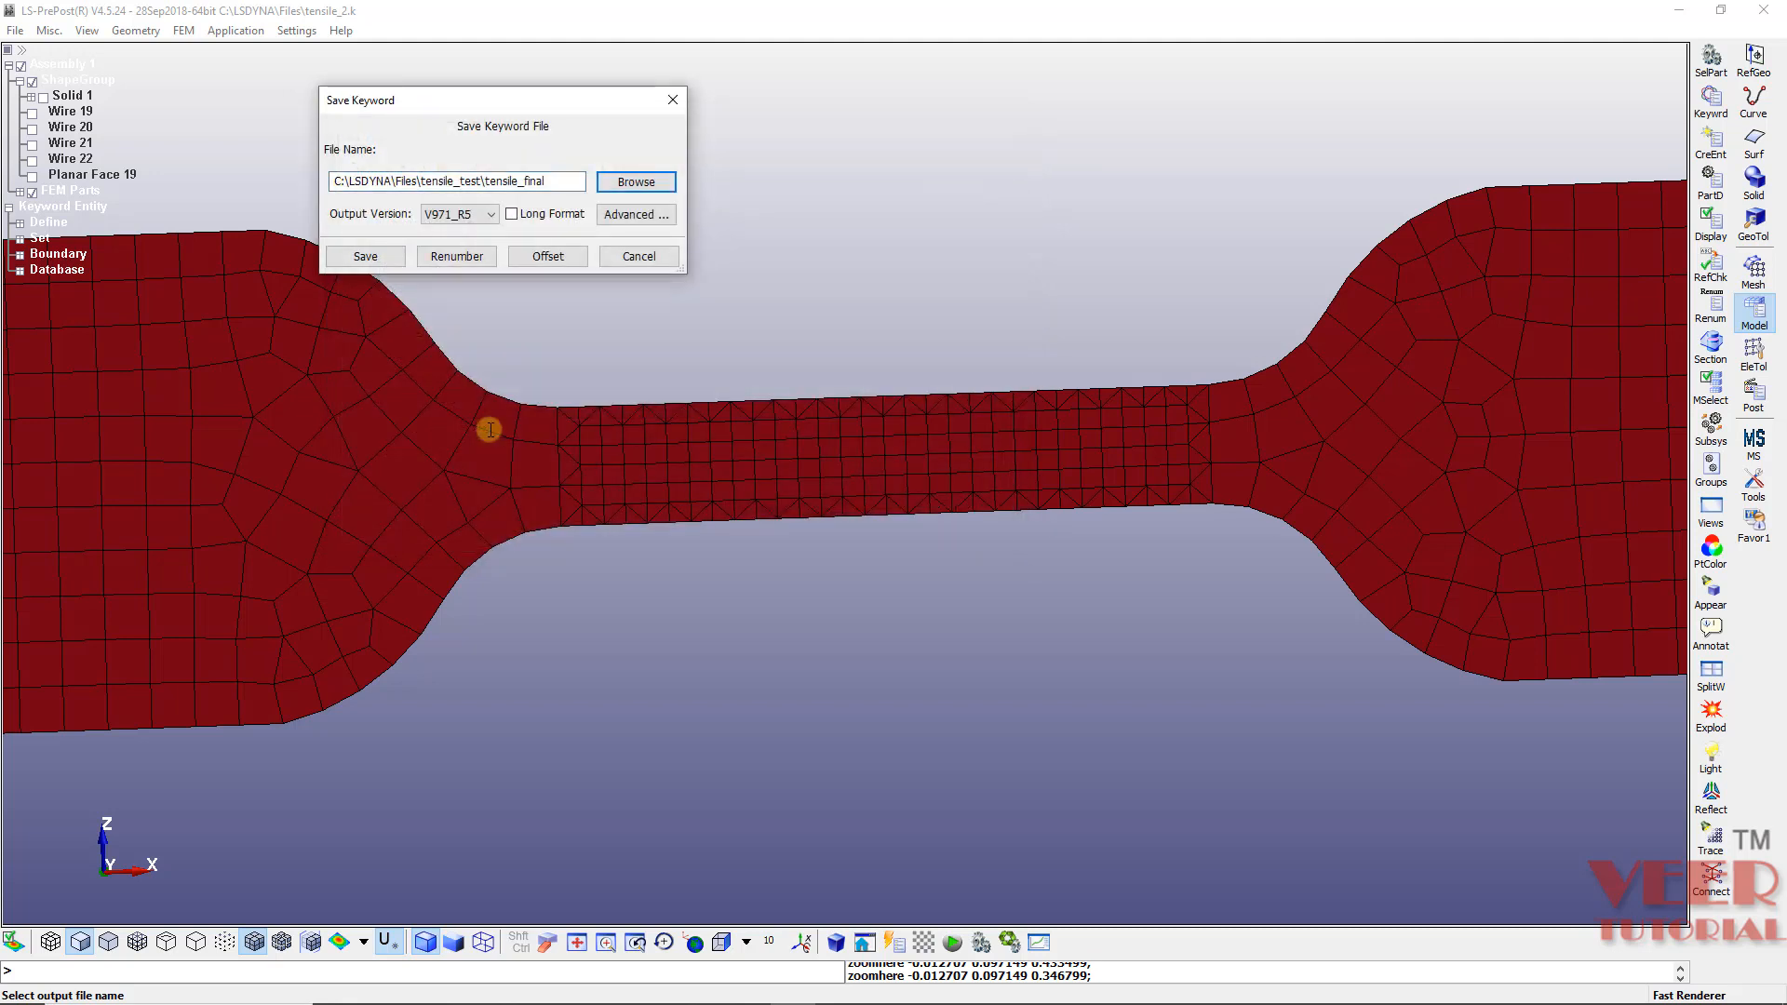
click(513, 214)
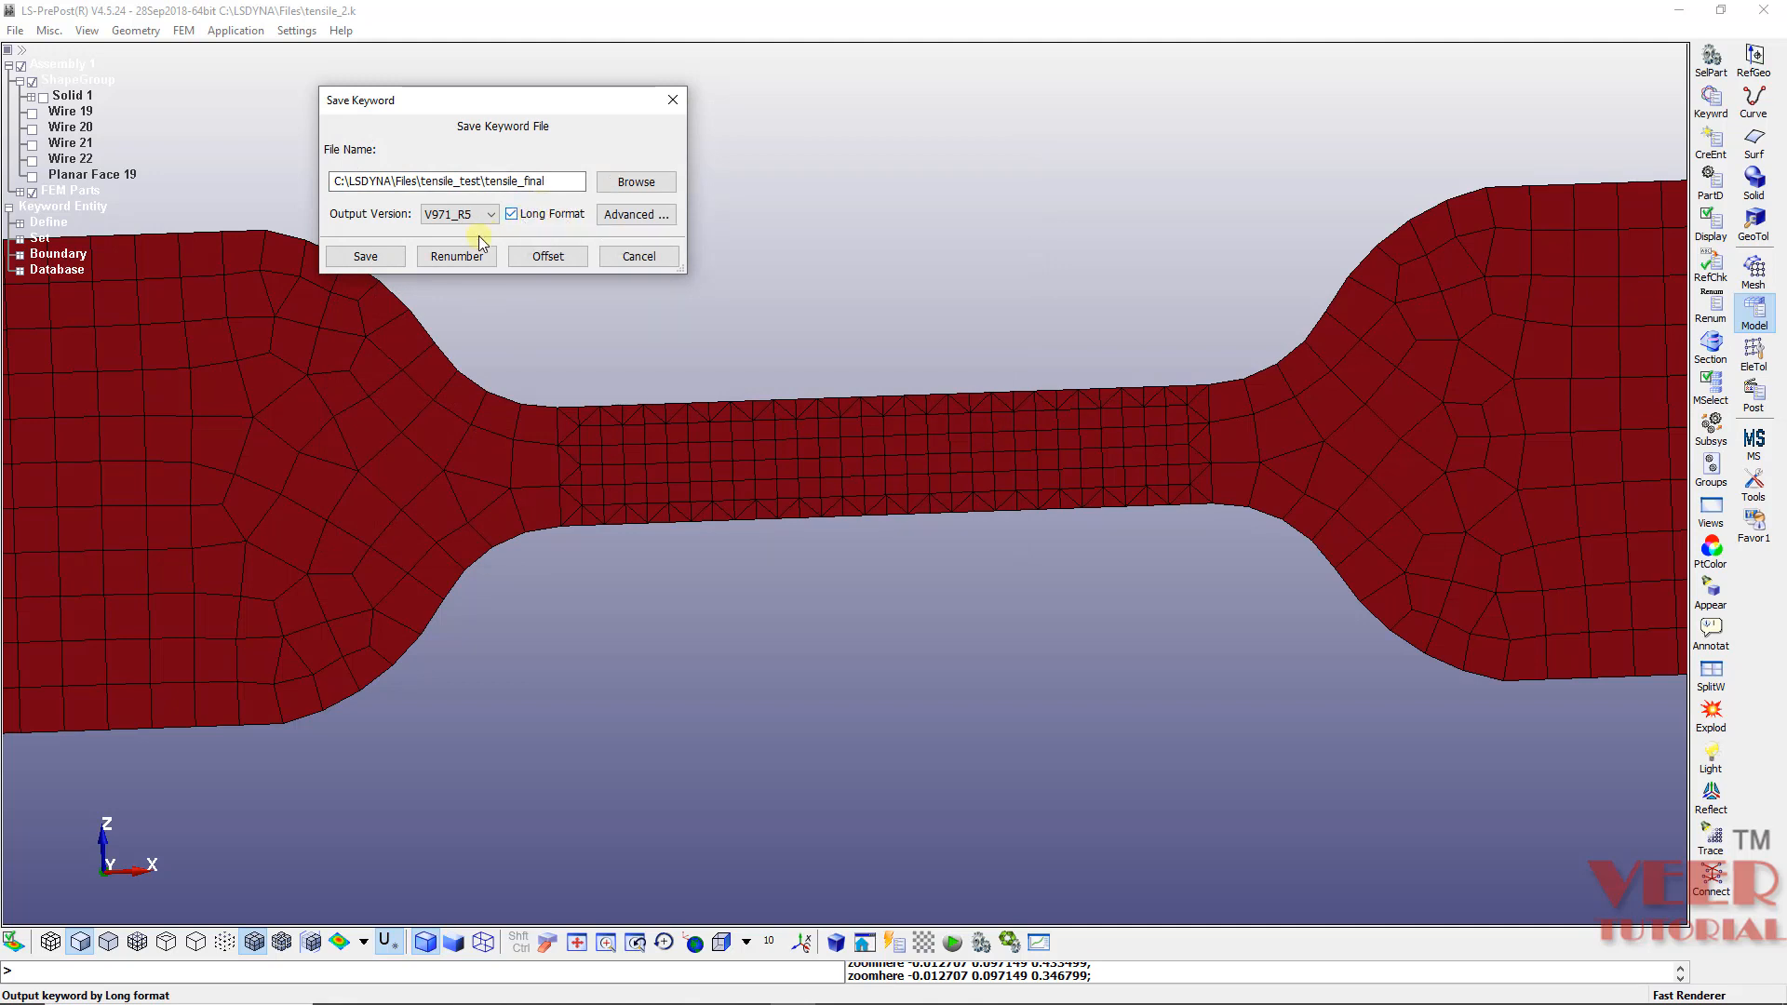
click(360, 257)
Step: Open the LS-DYNA run manager, choose tensile_final.k from the tensile_test folder as input and start the job
click(14, 30)
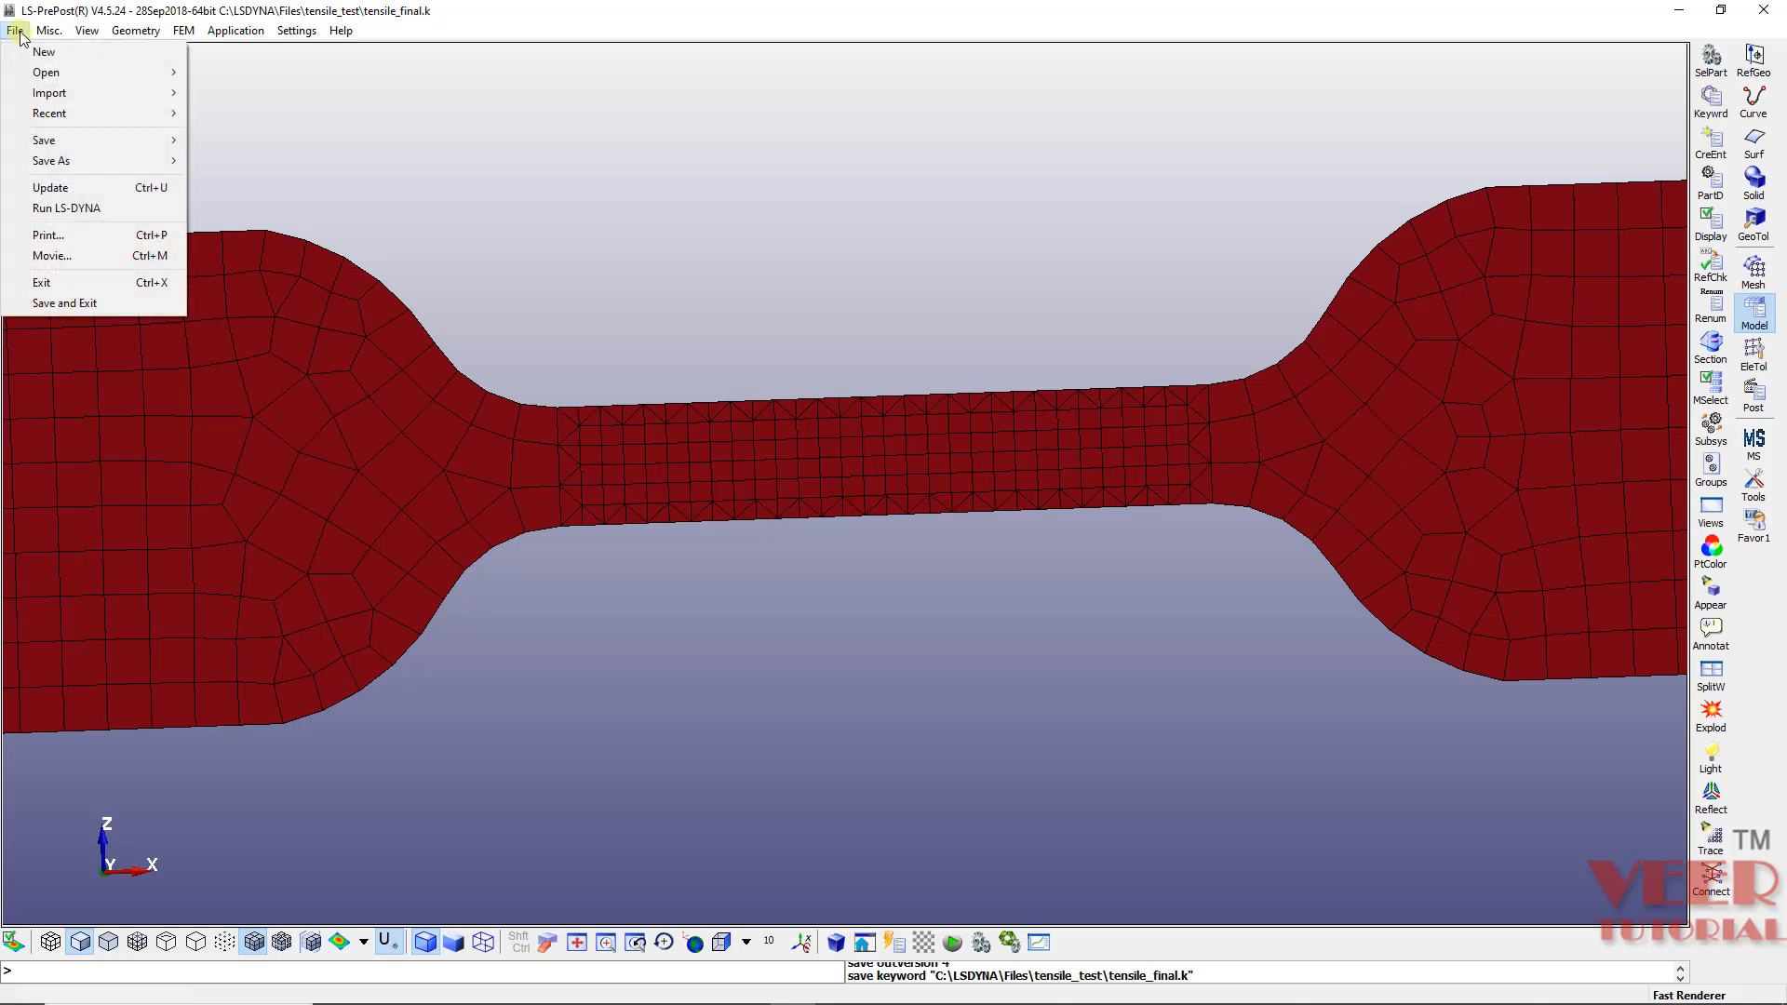
click(67, 208)
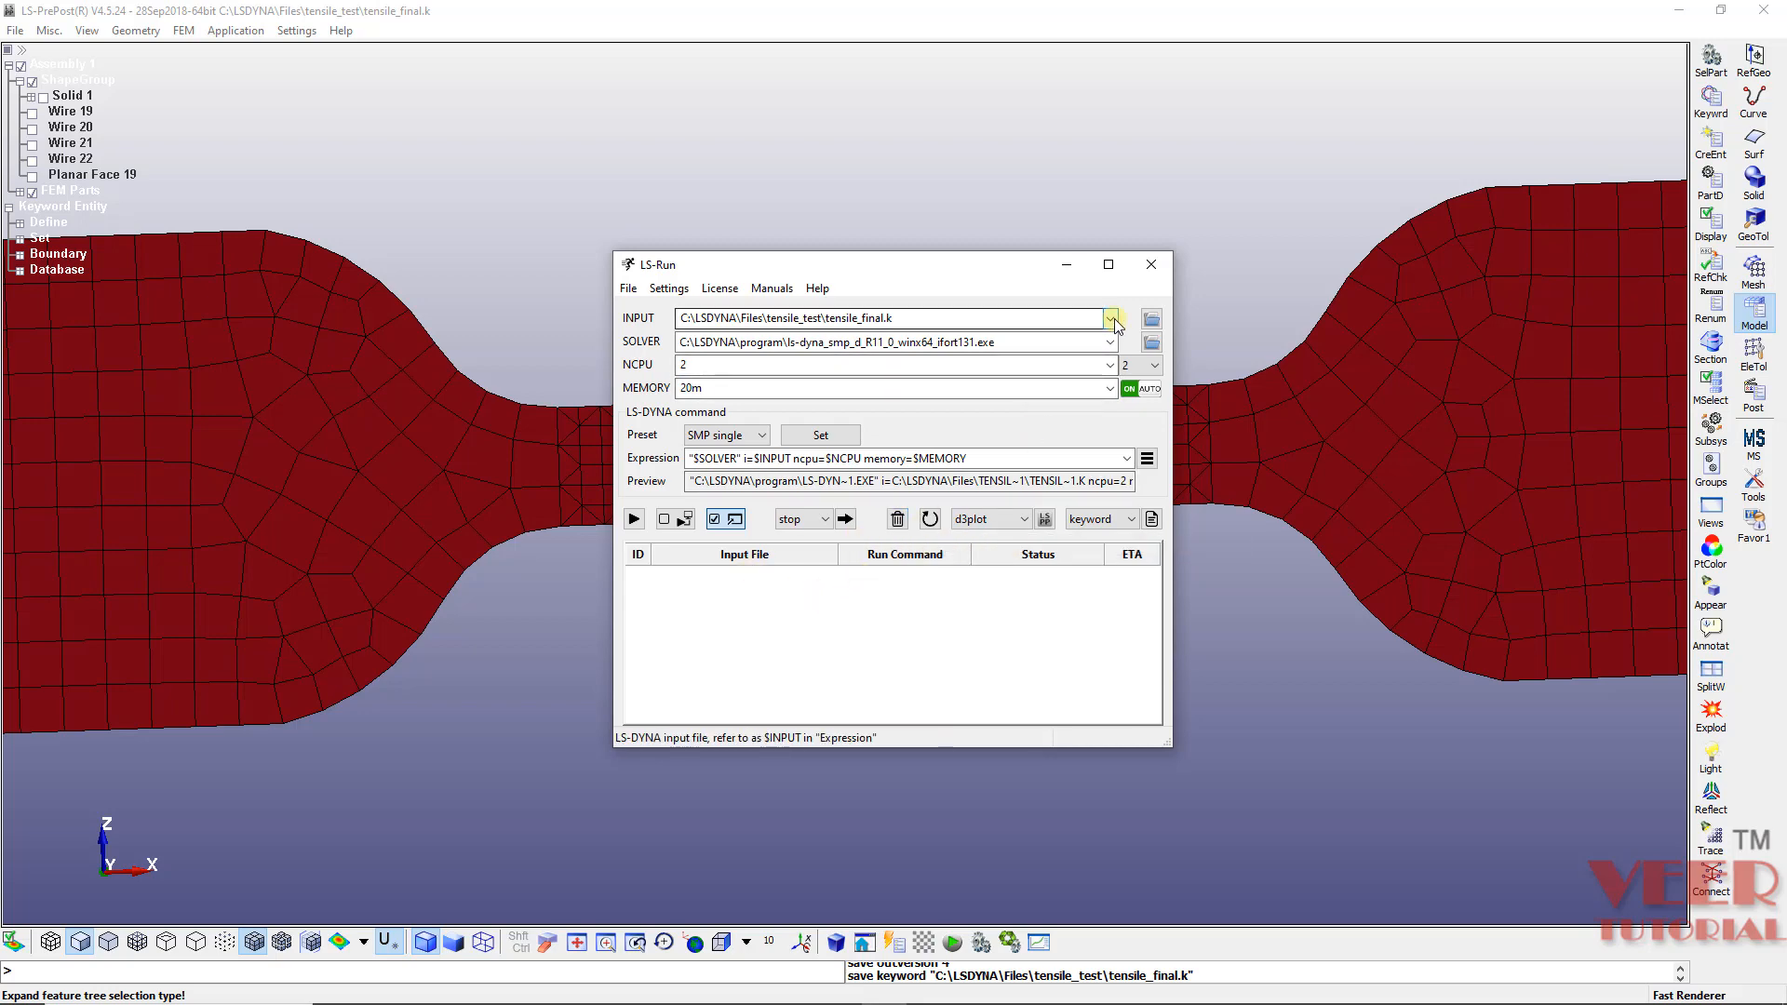
click(1151, 321)
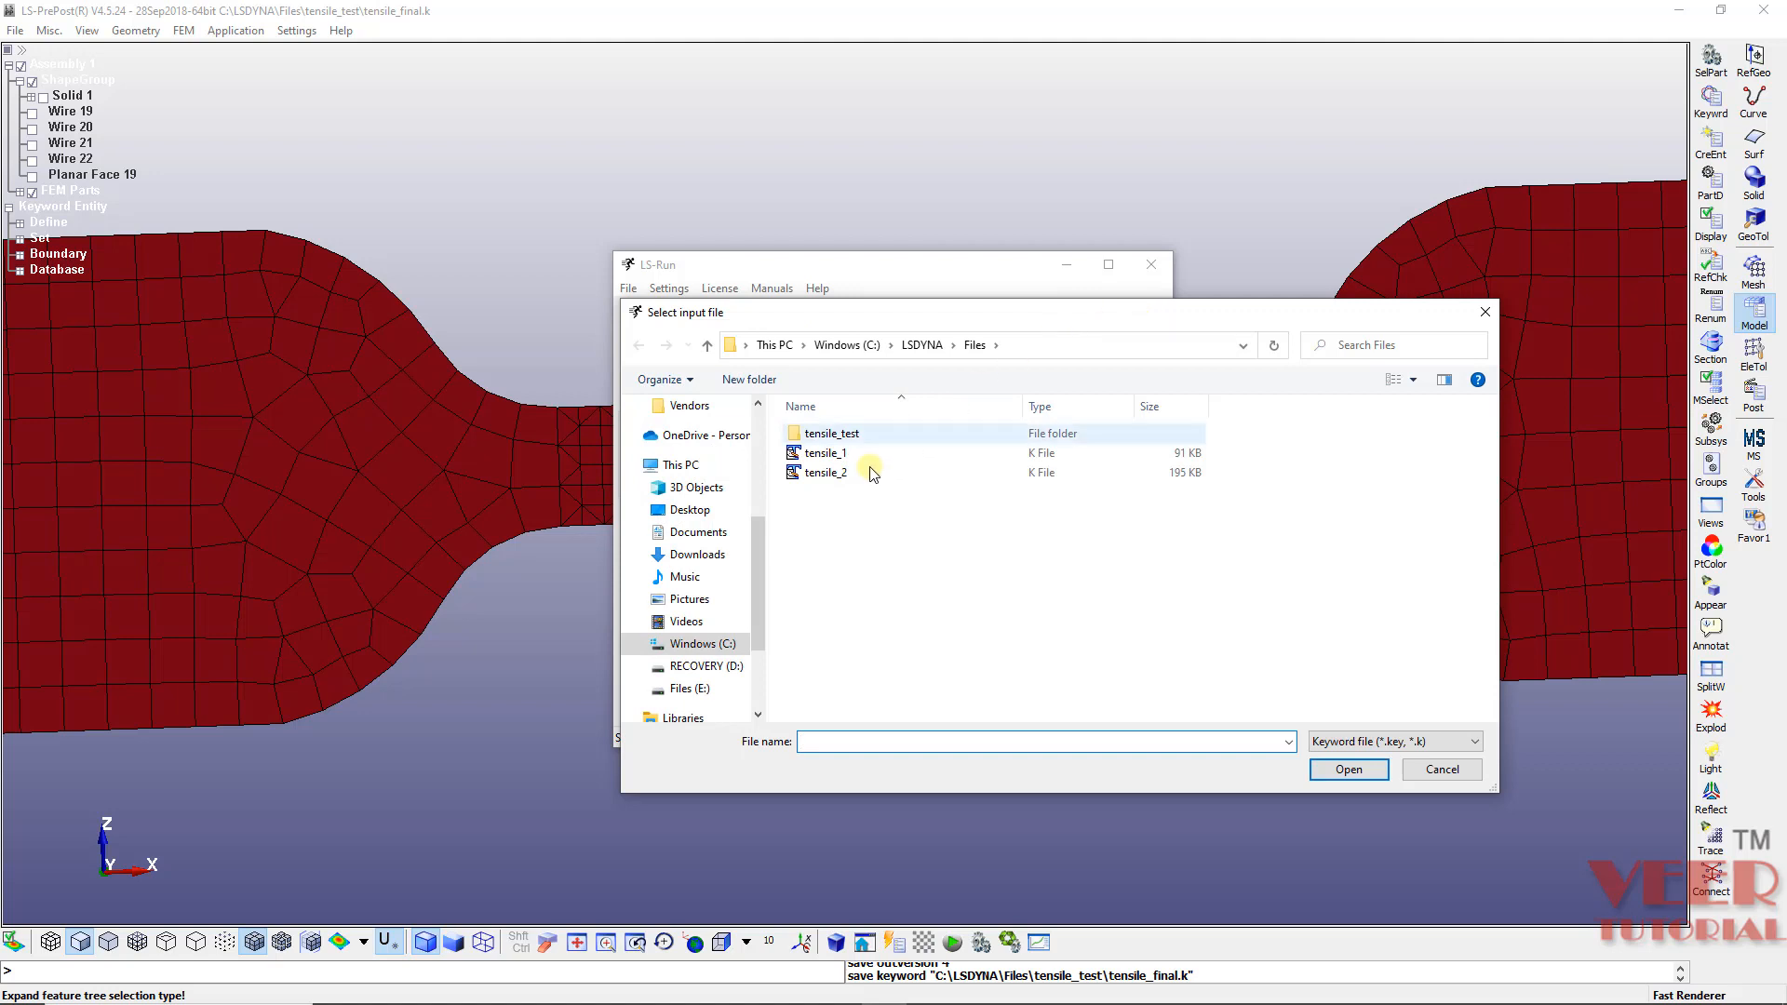
double_click(849, 435)
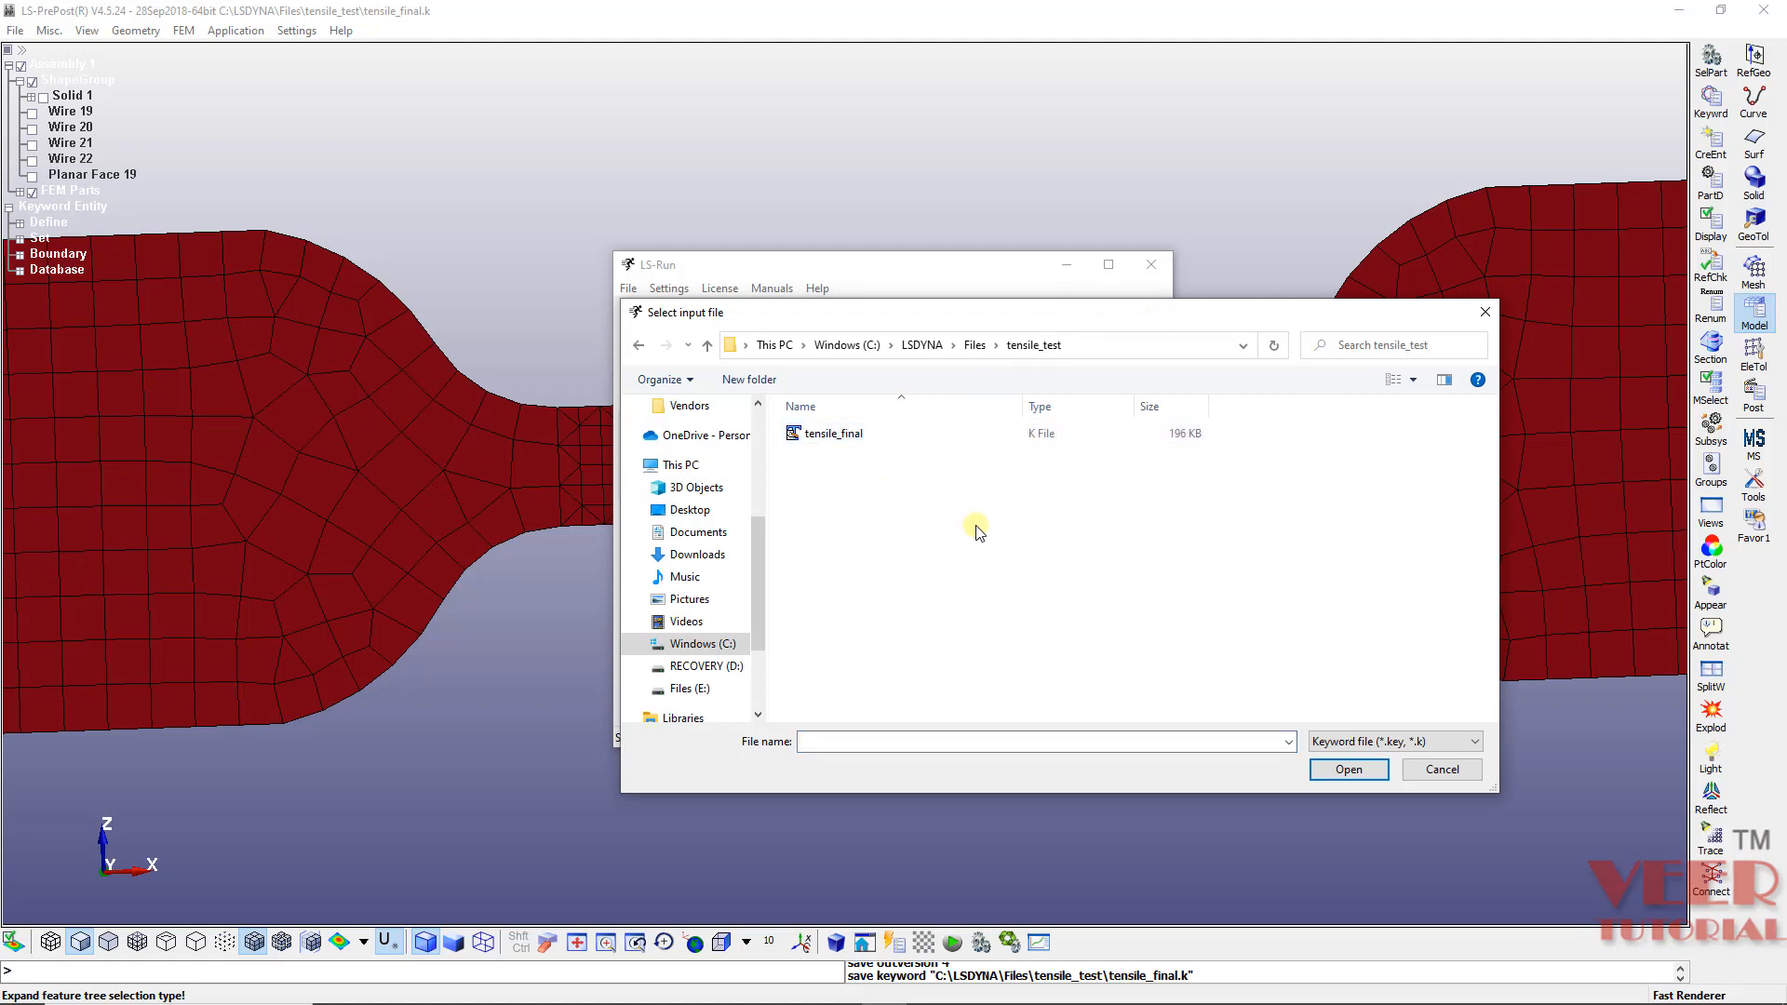
double_click(834, 435)
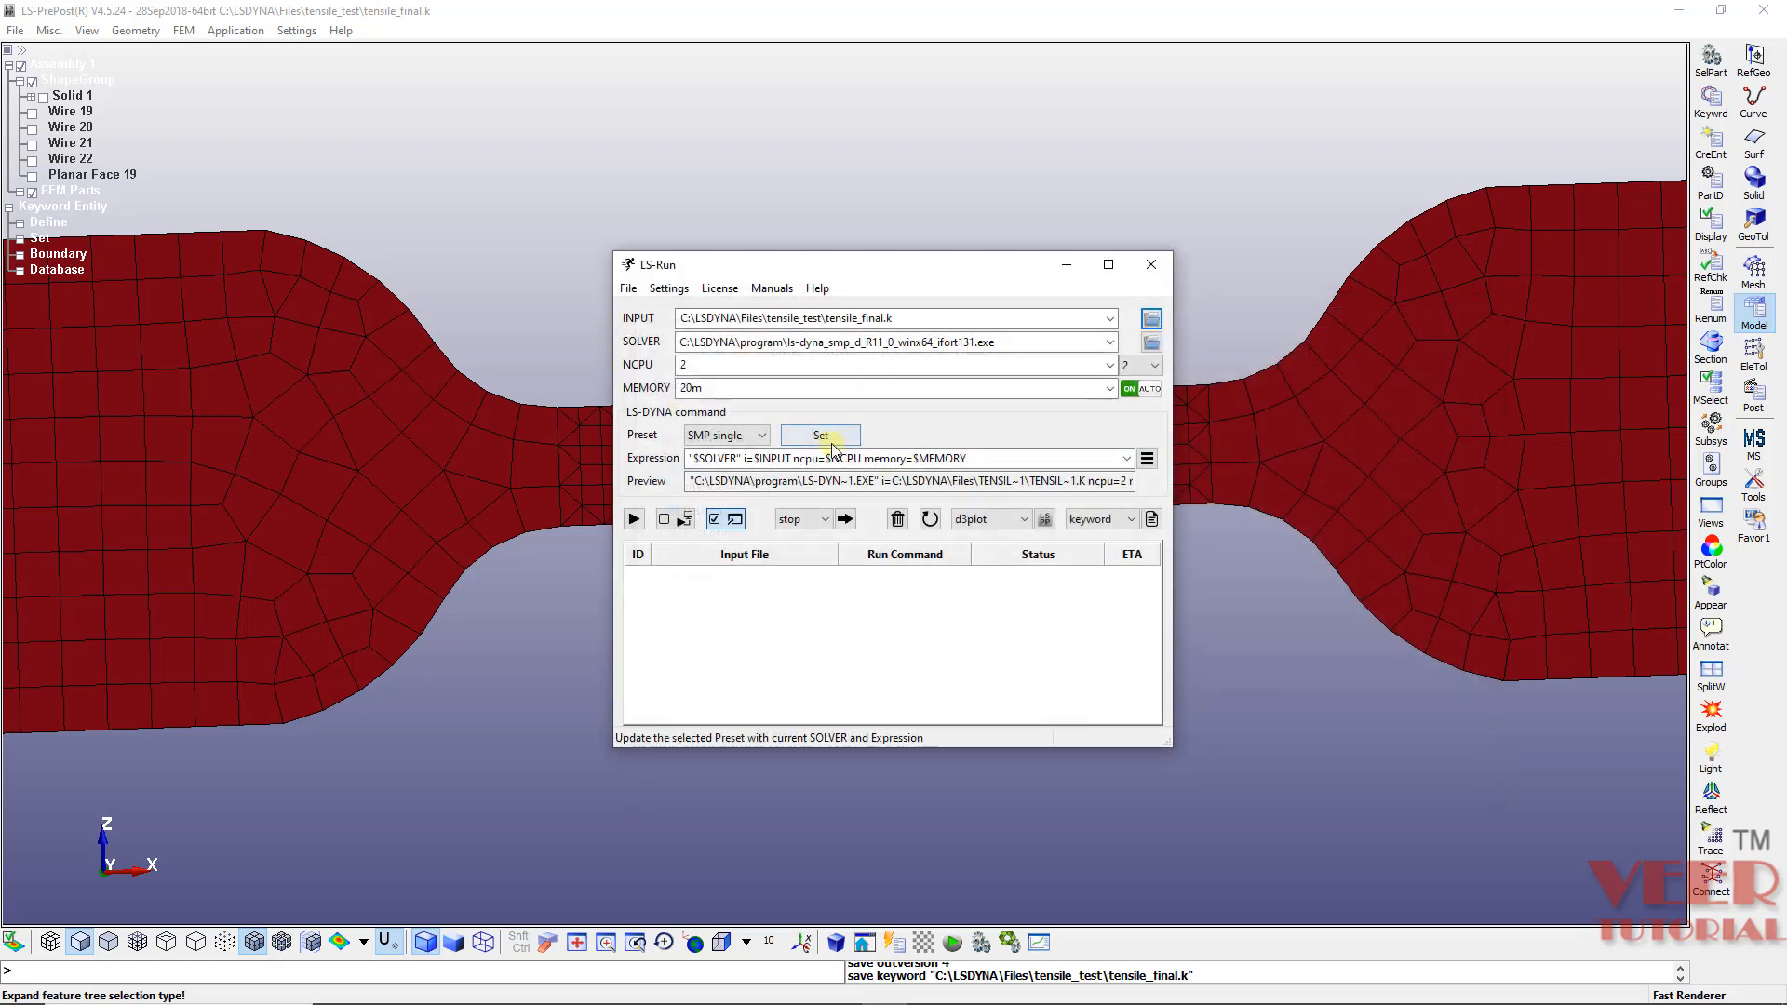
click(635, 519)
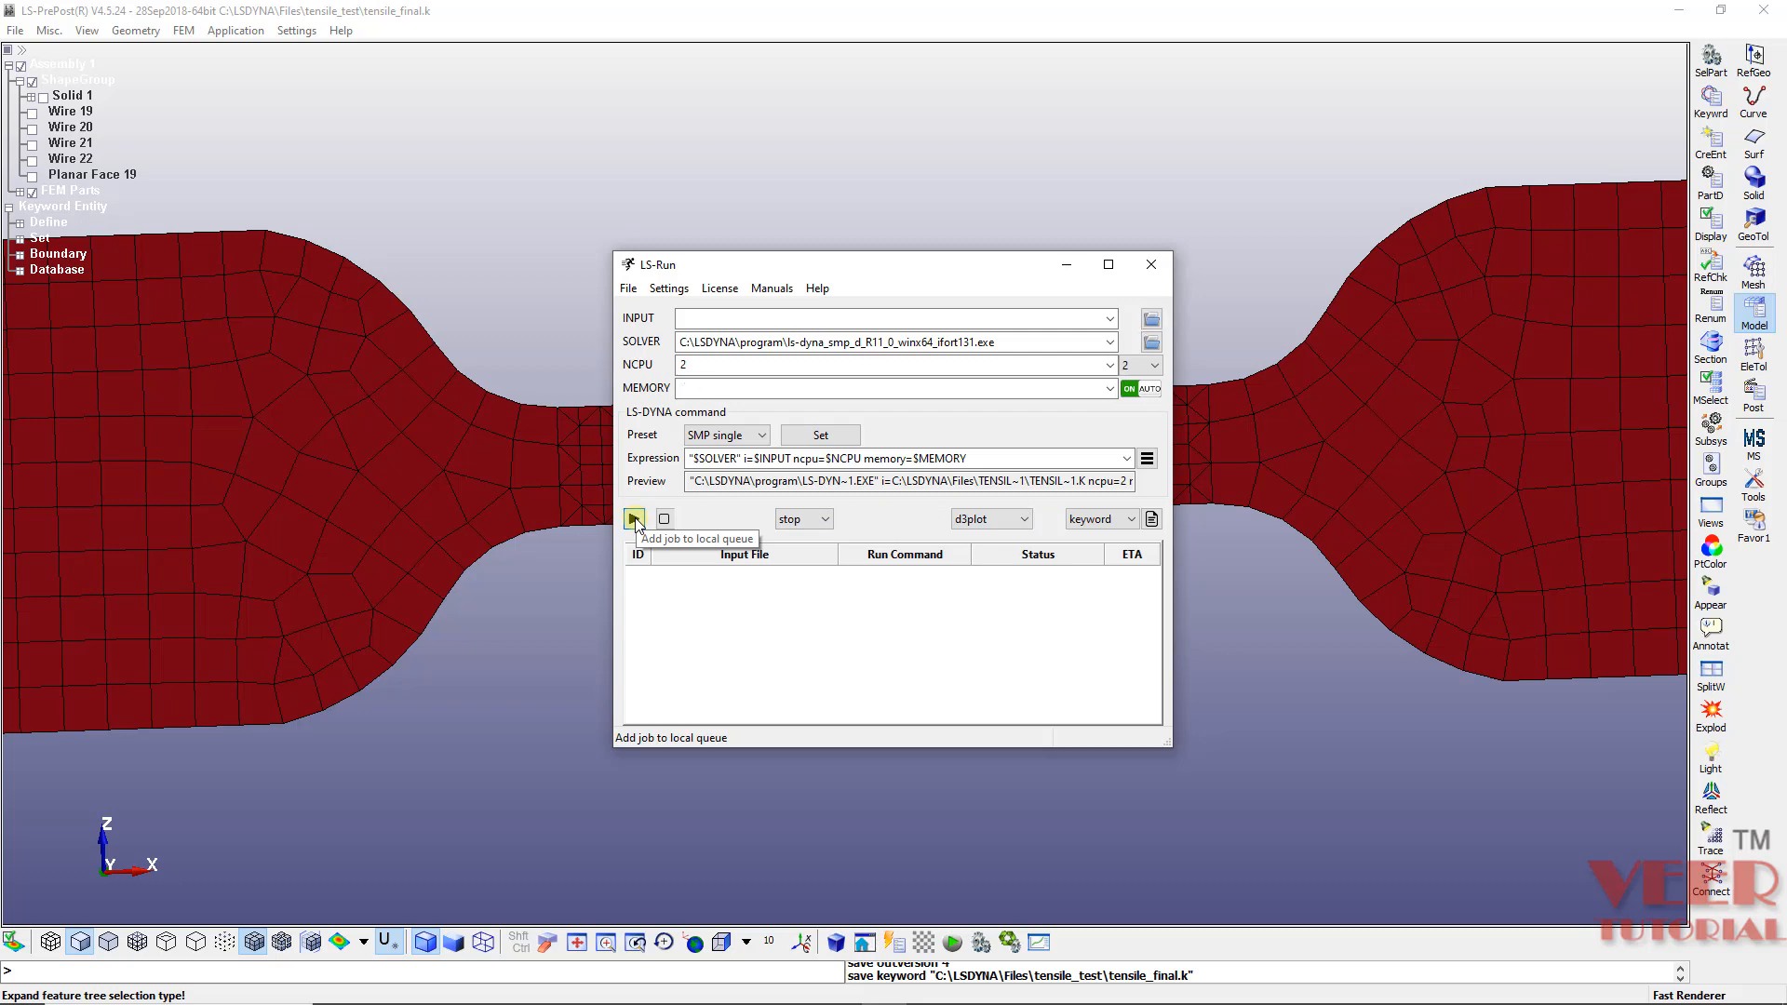